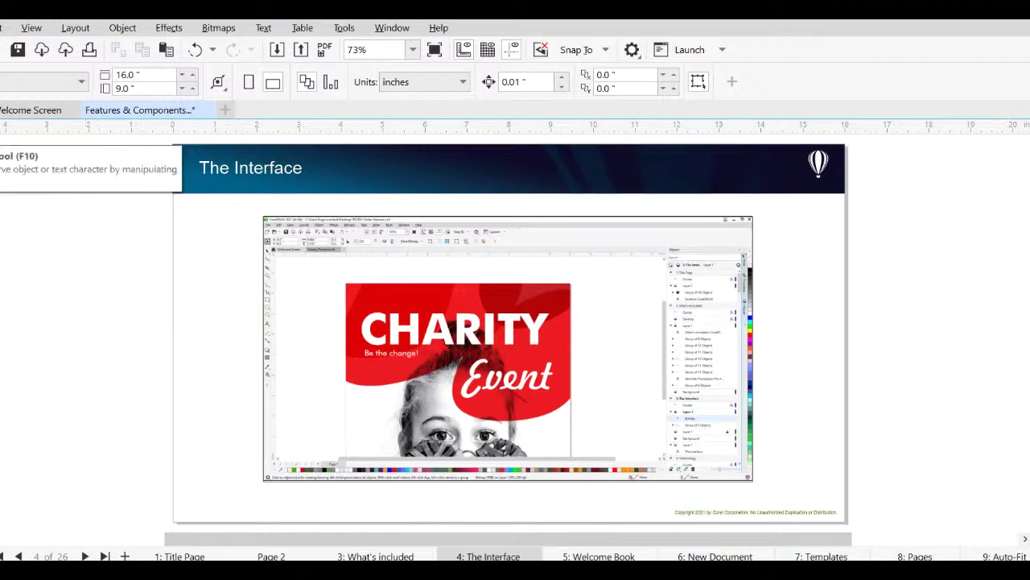
Step: Show the tools grouped with the Shape, Crop and Freehand tools in the toolbox
click(21, 187)
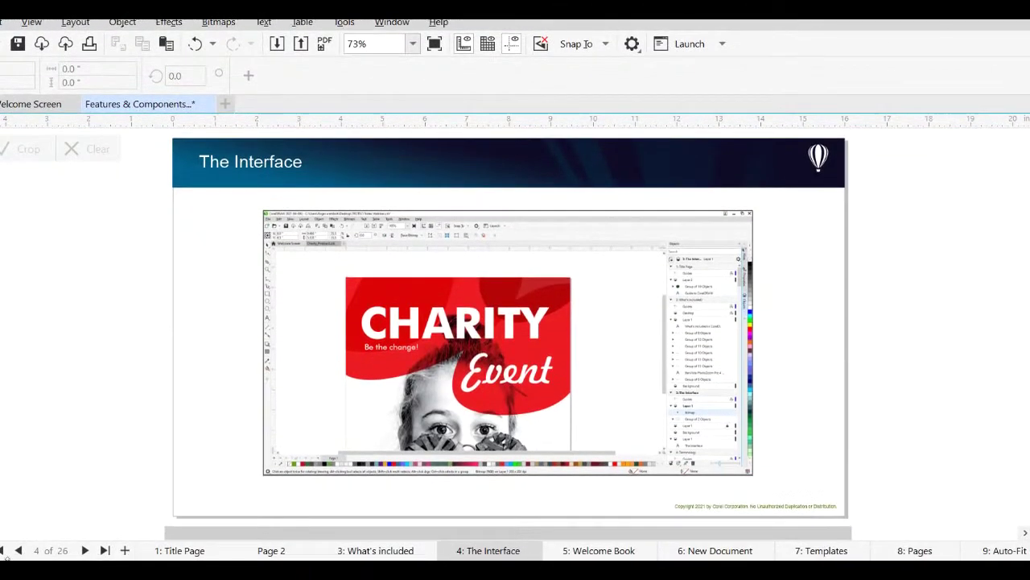
click(2, 134)
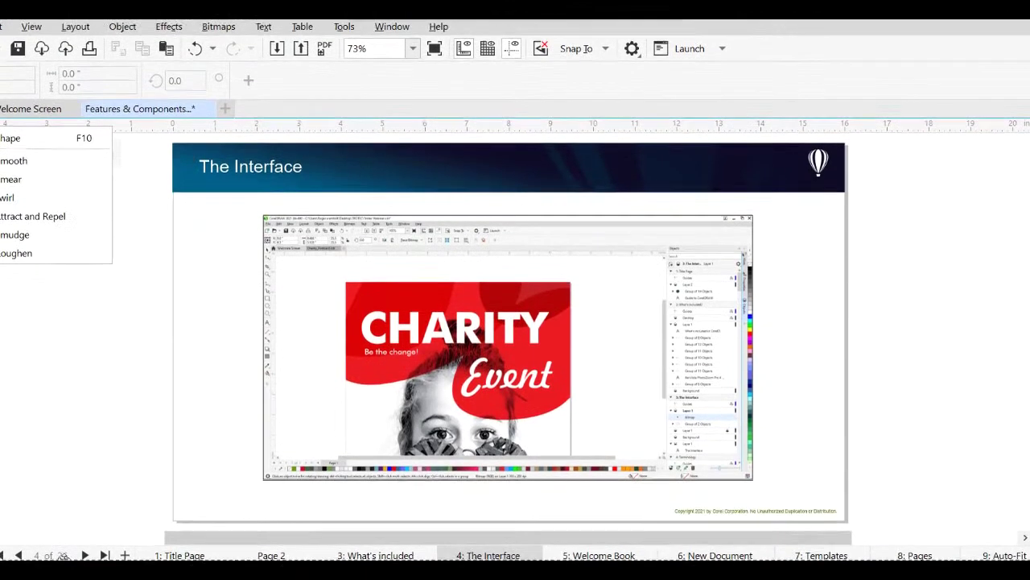
click(2, 165)
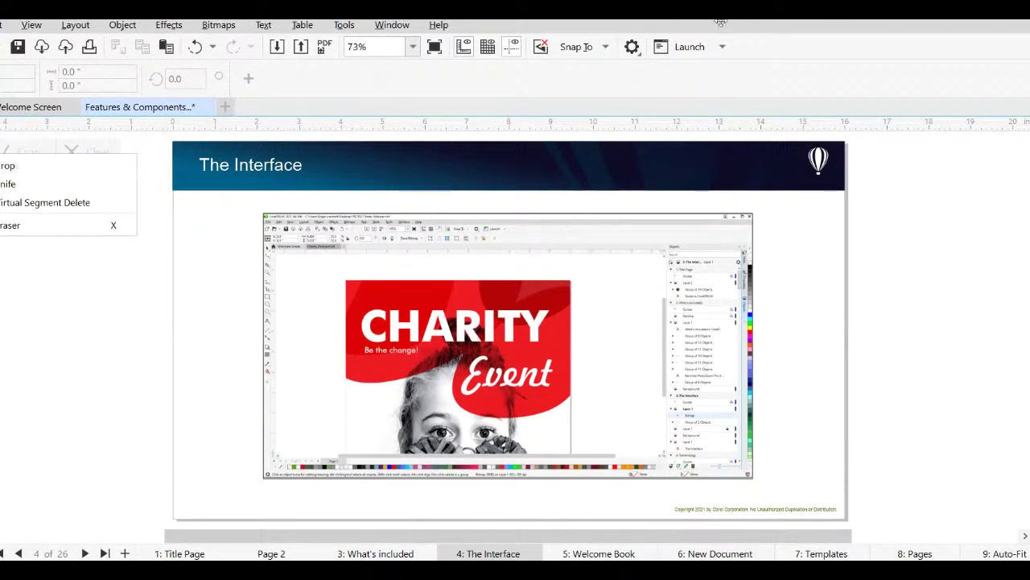
click(1, 218)
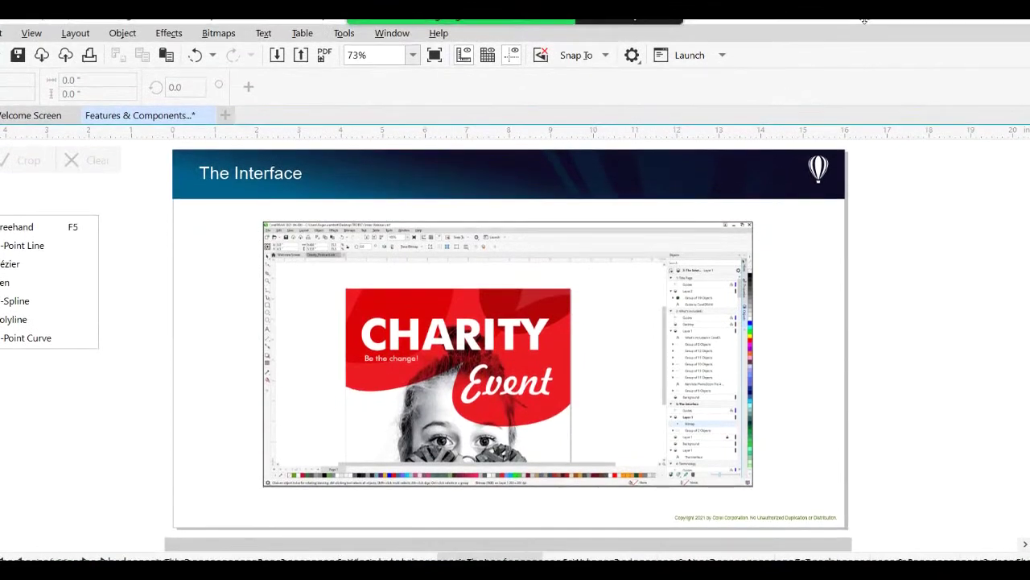
click(1, 242)
click(37, 430)
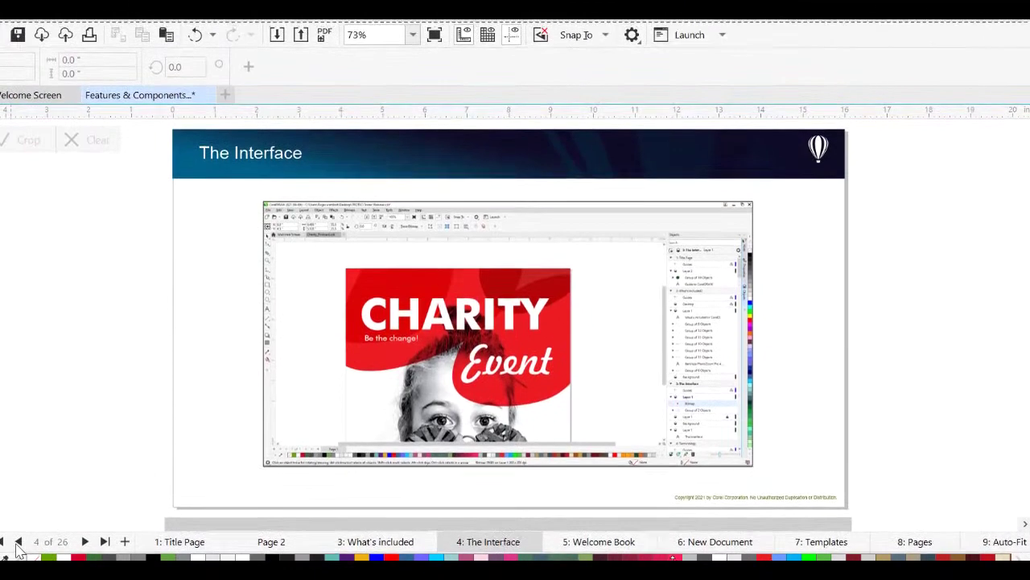
Step: Browse to the title page and the What's included page, and return to The Interface page
click(18, 541)
click(84, 541)
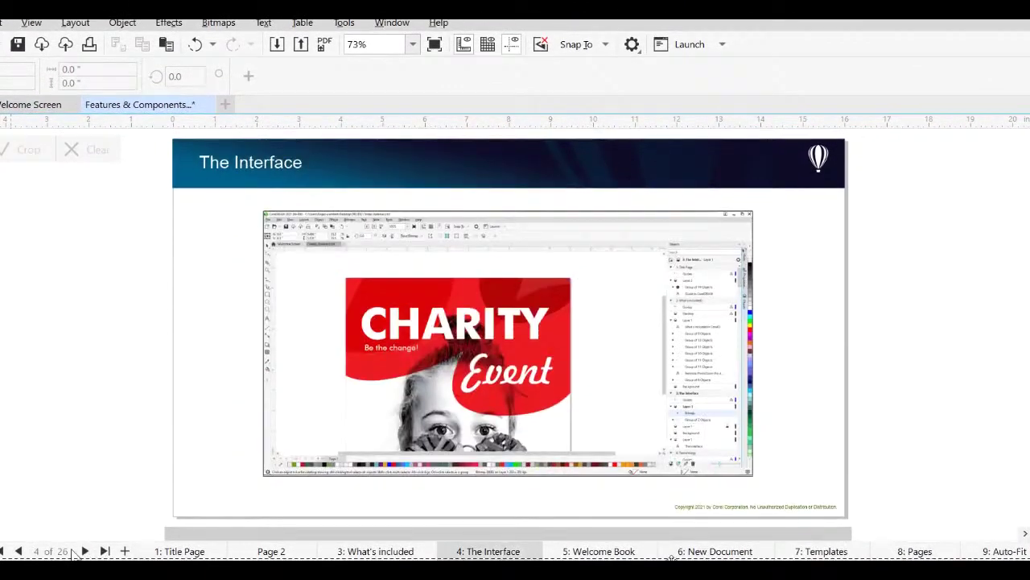
click(5, 551)
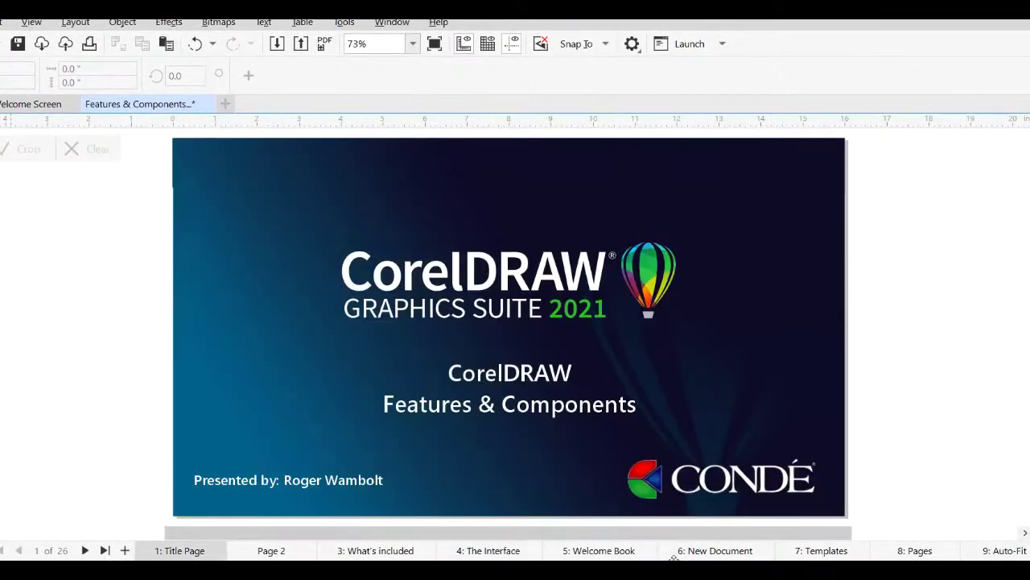
click(366, 550)
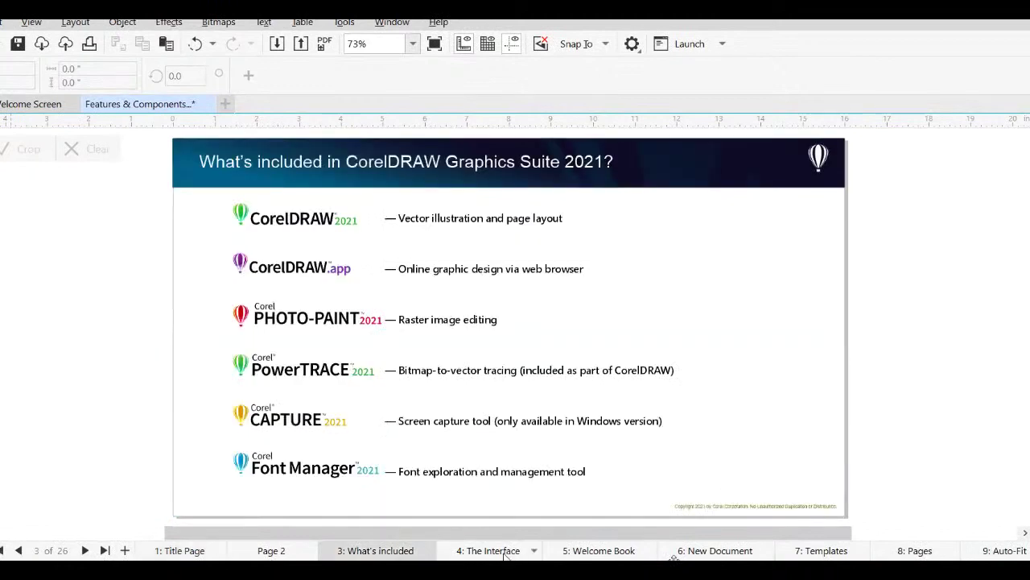
click(503, 554)
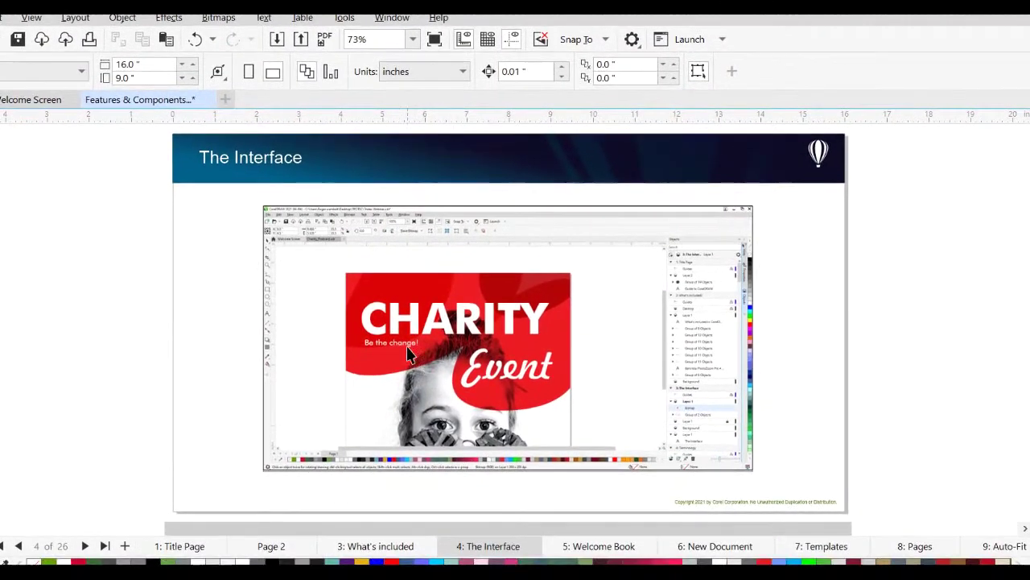
Step: Select the interface screenshot on The Interface page and exit the meeting's full-screen view
click(400, 355)
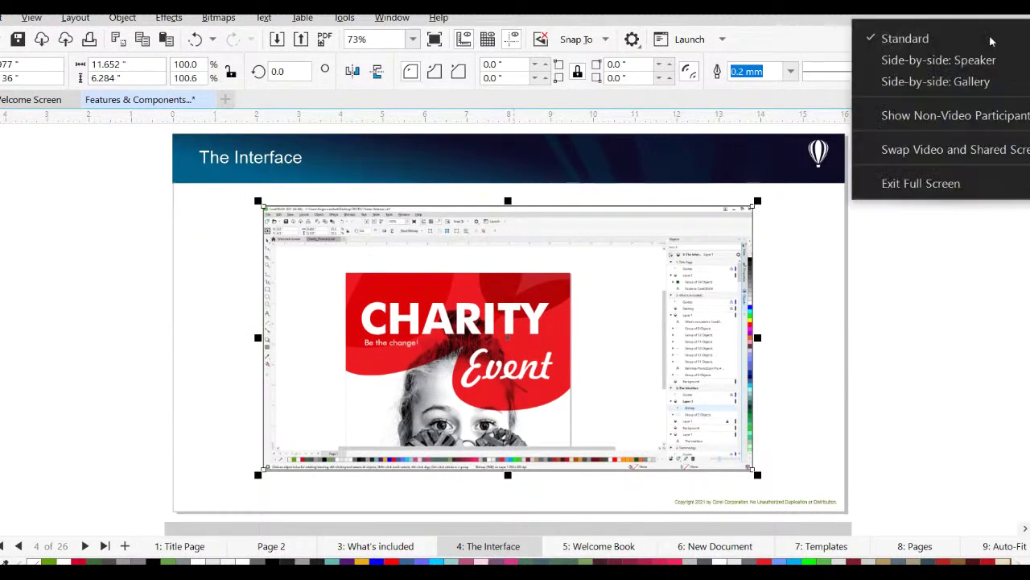
click(922, 183)
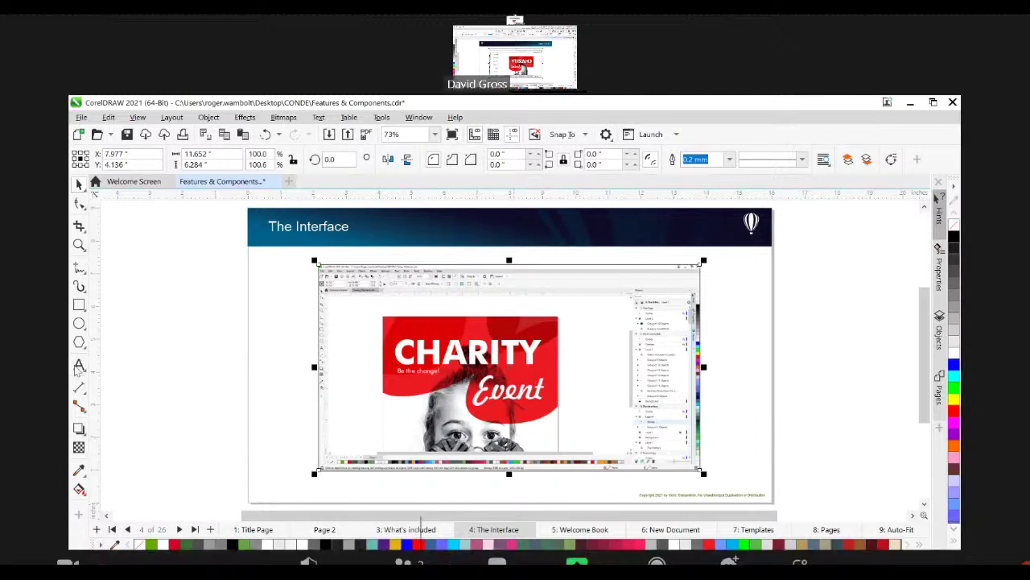
mouse_move(519, 40)
mouse_move(515, 21)
mouse_move(573, 25)
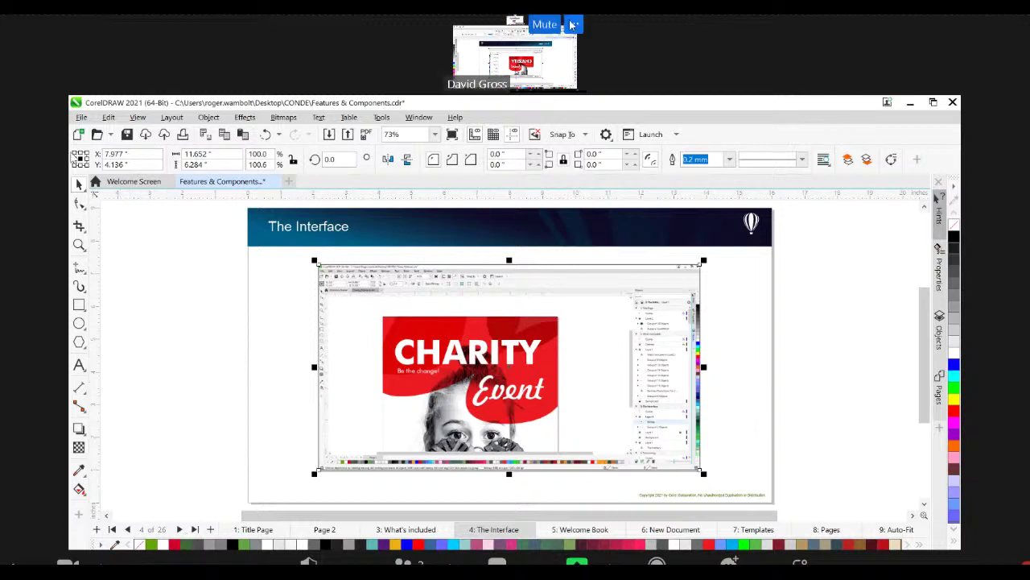
Step: In a new default Letter document, draw a rectangle about 3.9 by 4.5 inches with a yellow fill and green outline
click(78, 134)
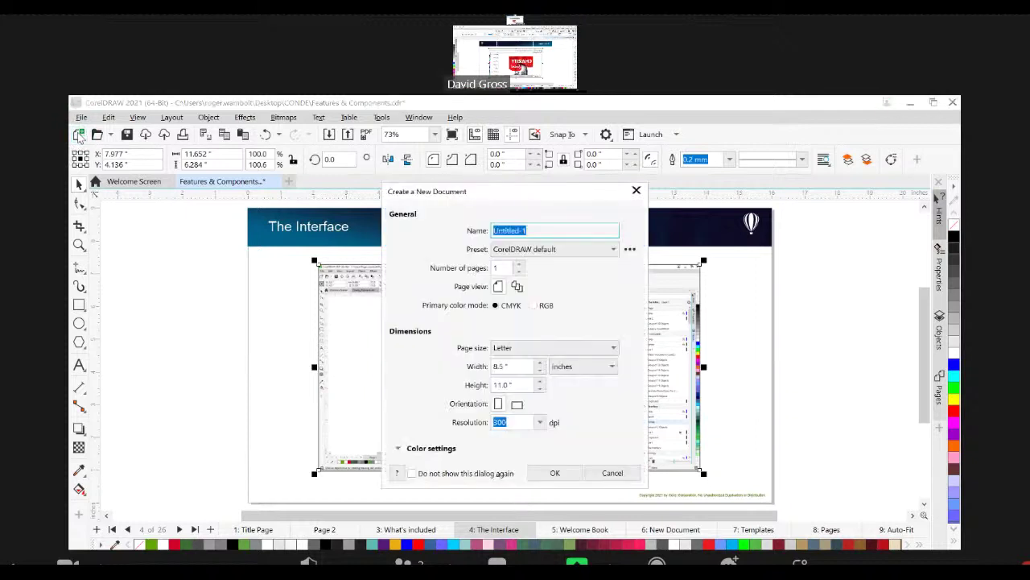
click(557, 472)
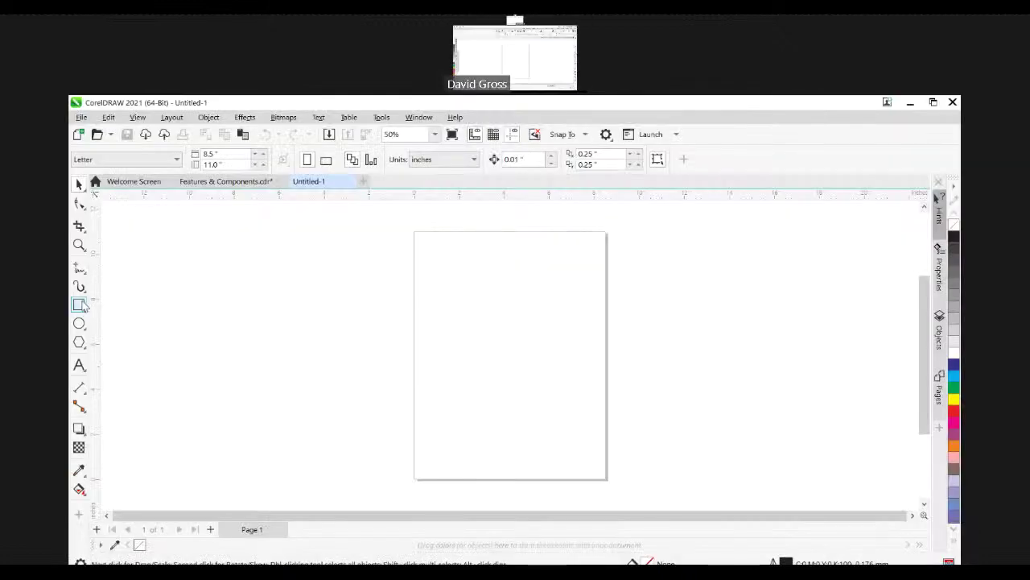
click(78, 305)
drag(471, 286, 562, 390)
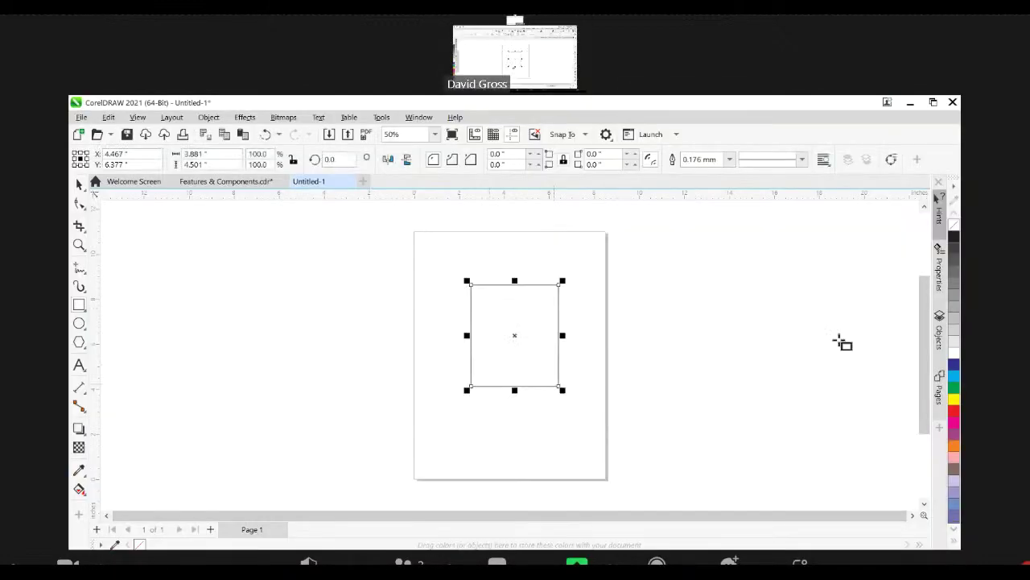
click(954, 400)
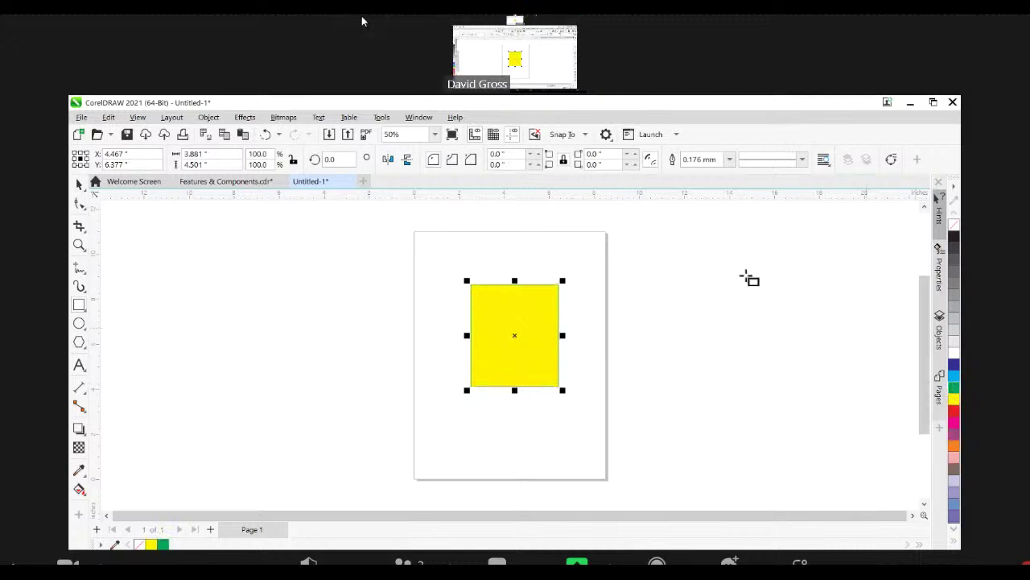
Step: Close the untitled document with the yellow rectangle without saving its changes
mouse_move(524, 29)
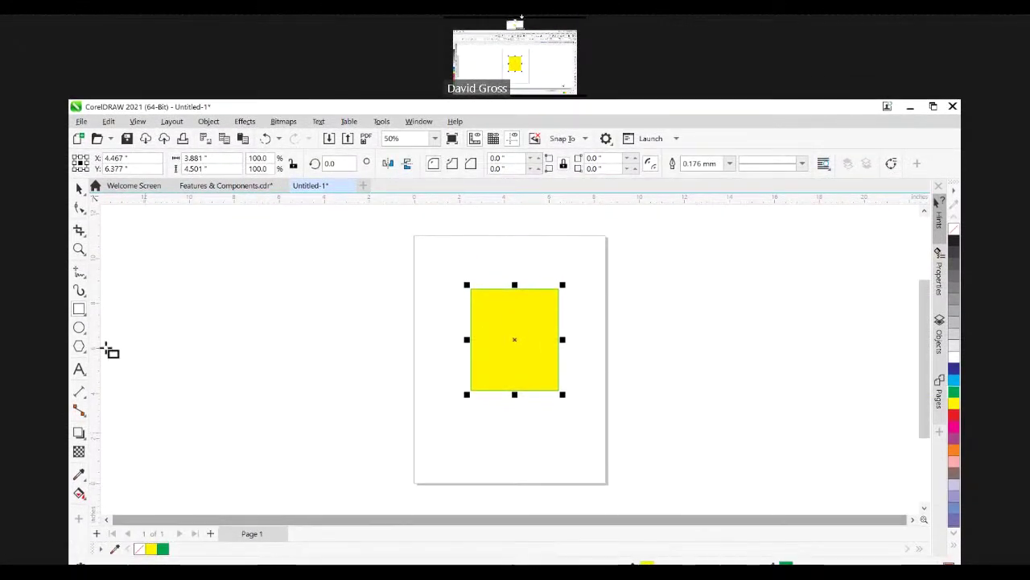
click(348, 186)
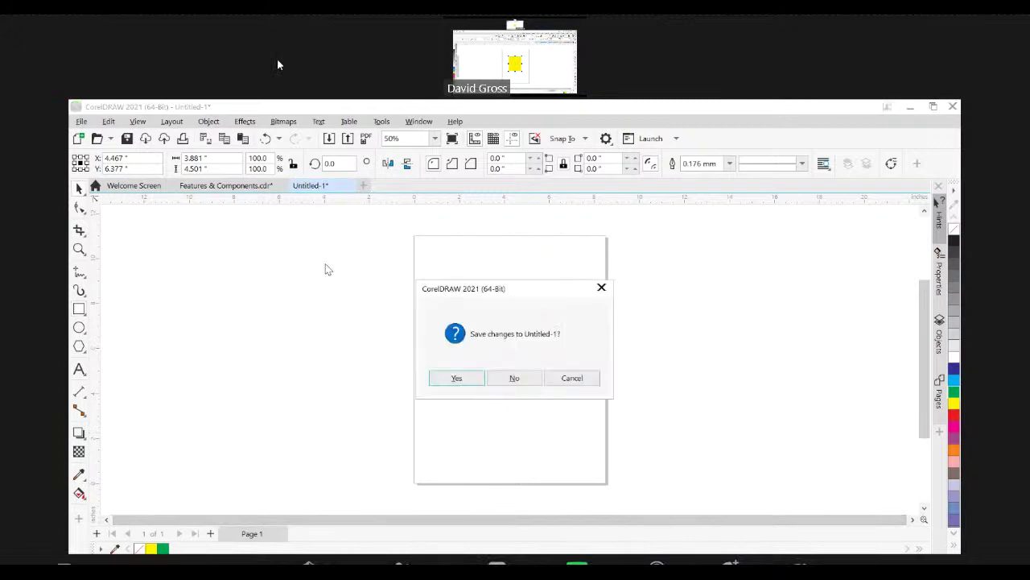
click(523, 384)
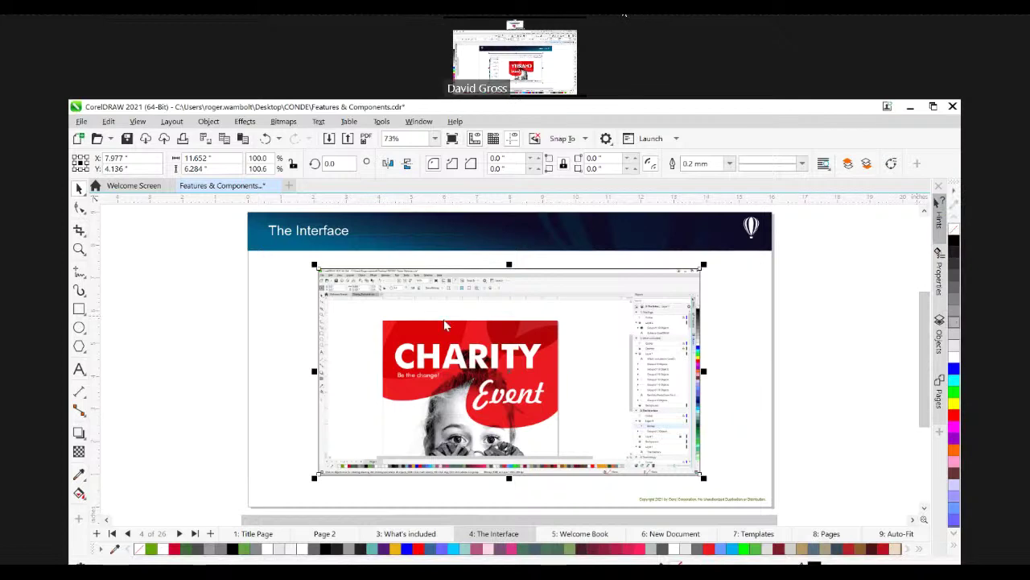
Step: Create a new Letter-size document with RGB as the primary color mode, and close it again
click(82, 122)
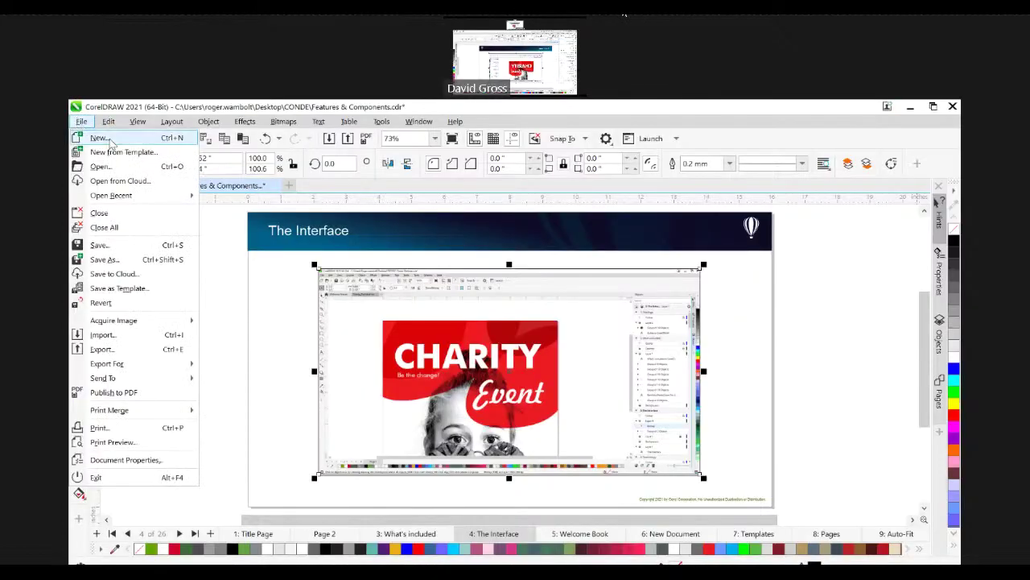
click(113, 142)
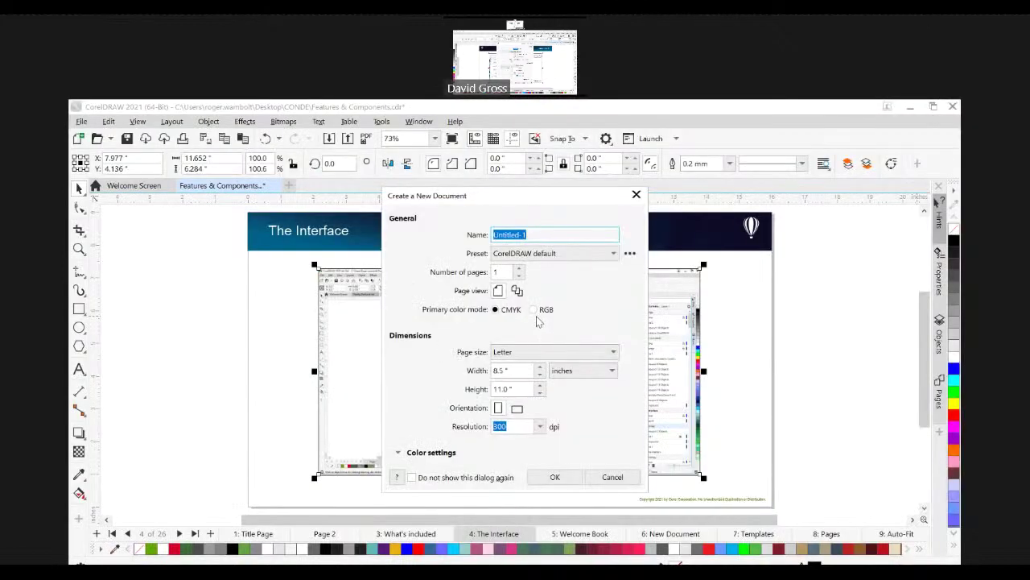
click(534, 310)
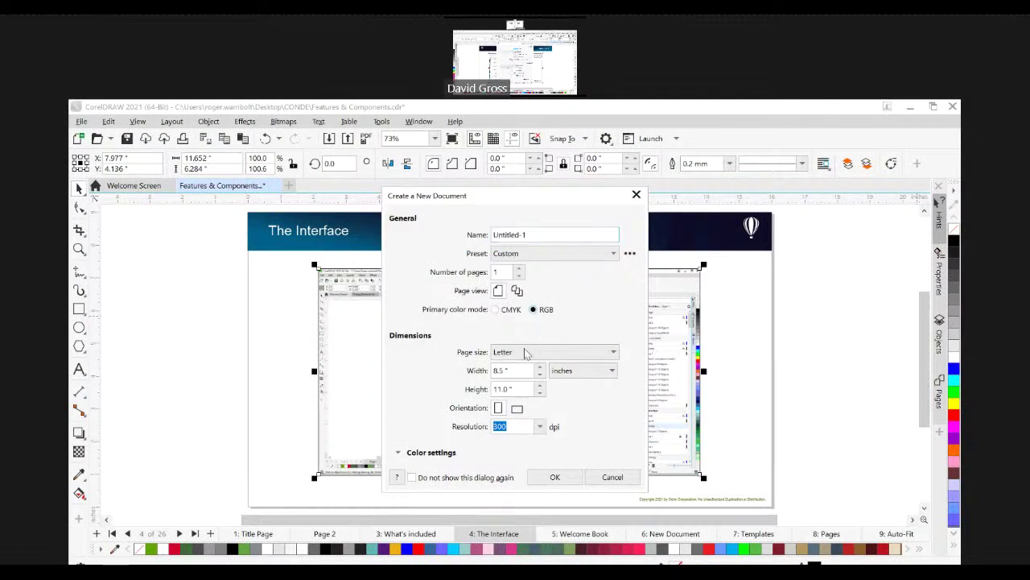
click(554, 477)
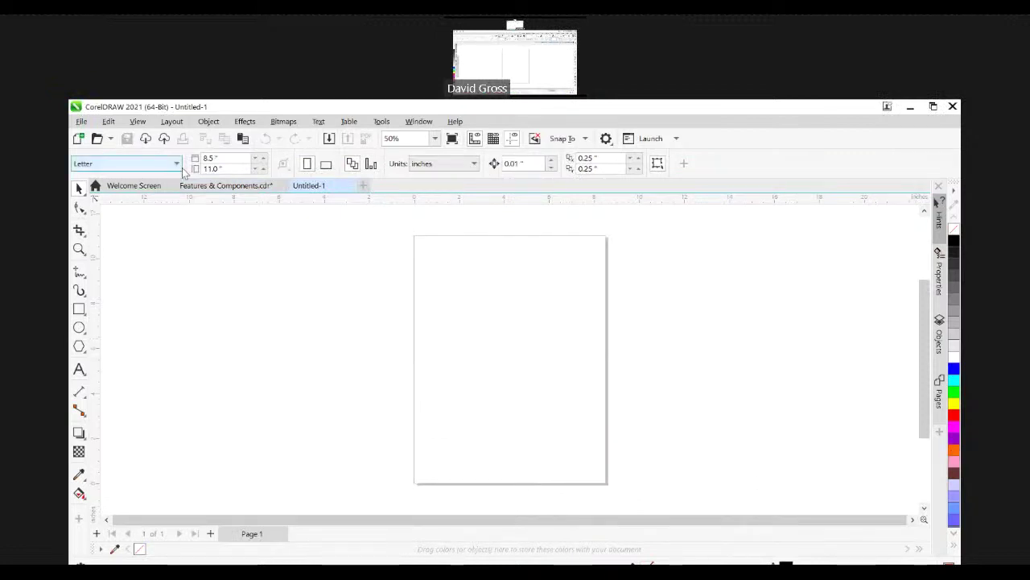
click(351, 187)
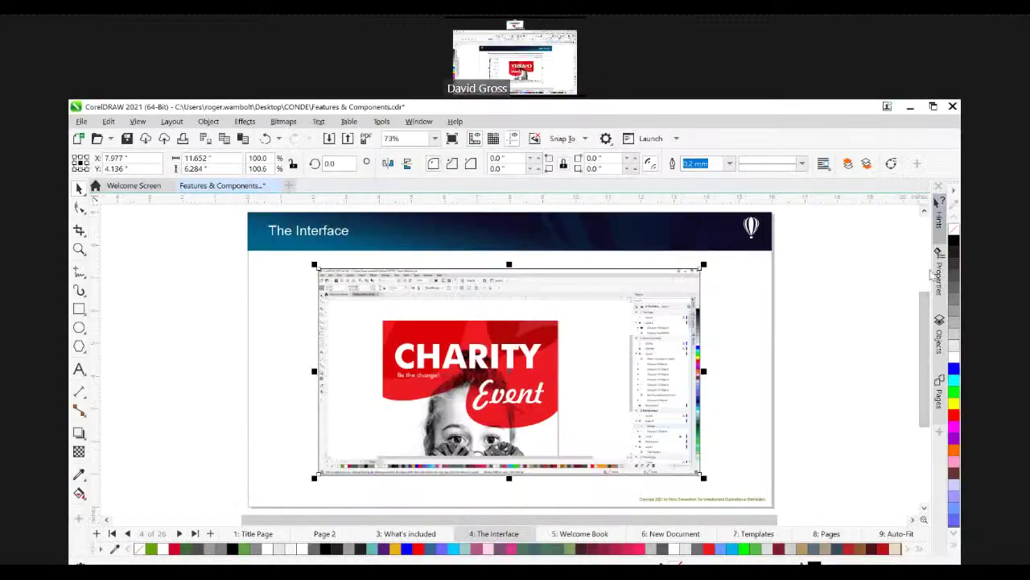
Step: Remove the Pages docker and expand the Objects docker
click(941, 414)
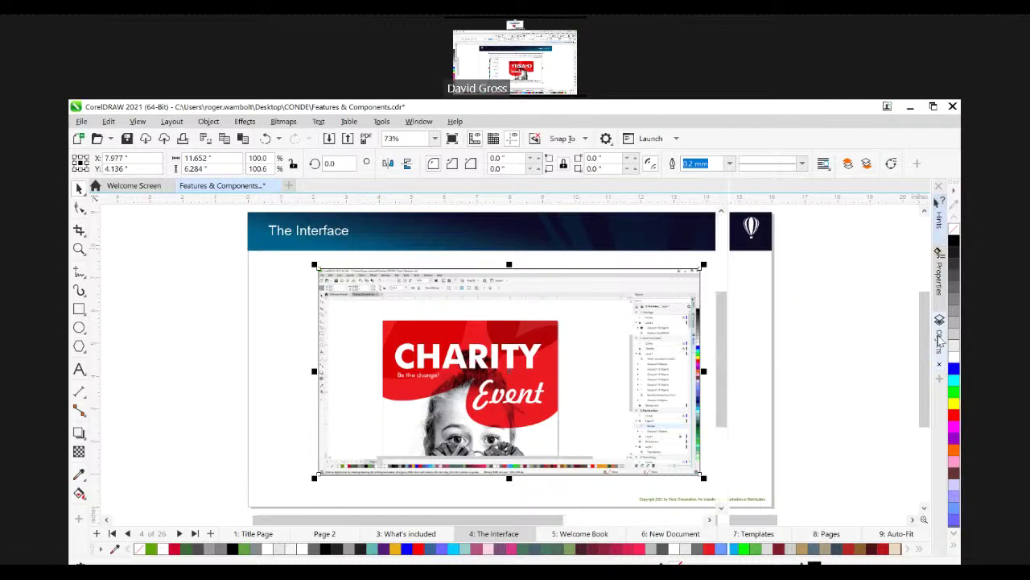
click(938, 338)
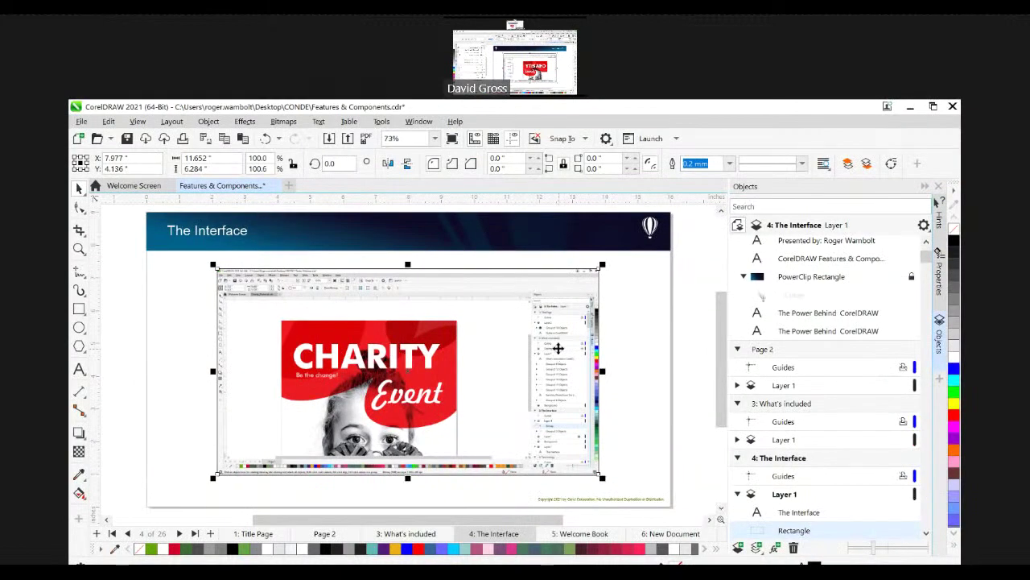
Step: Select The Interface title text and look through the list of available dockers
click(558, 344)
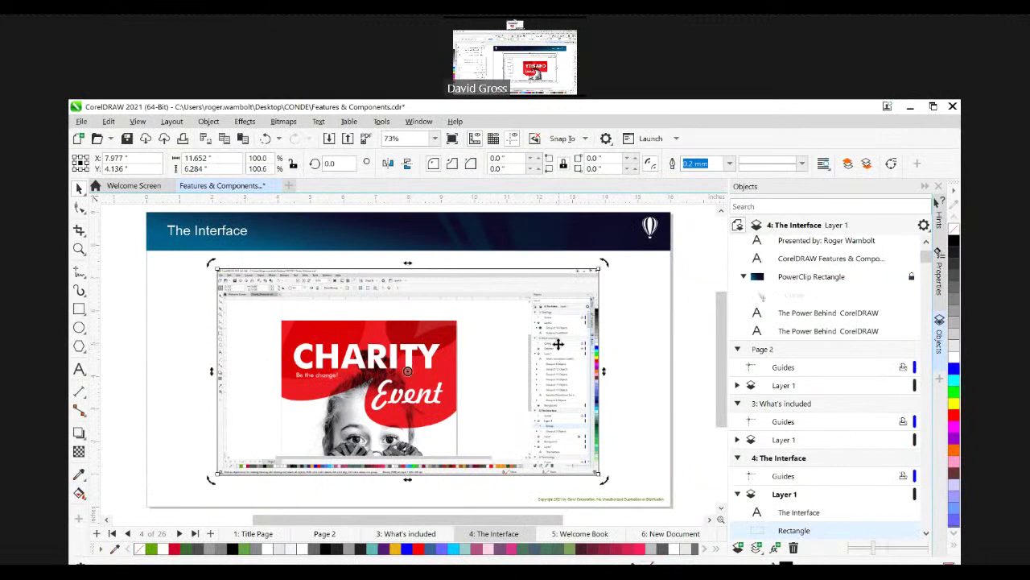
click(234, 231)
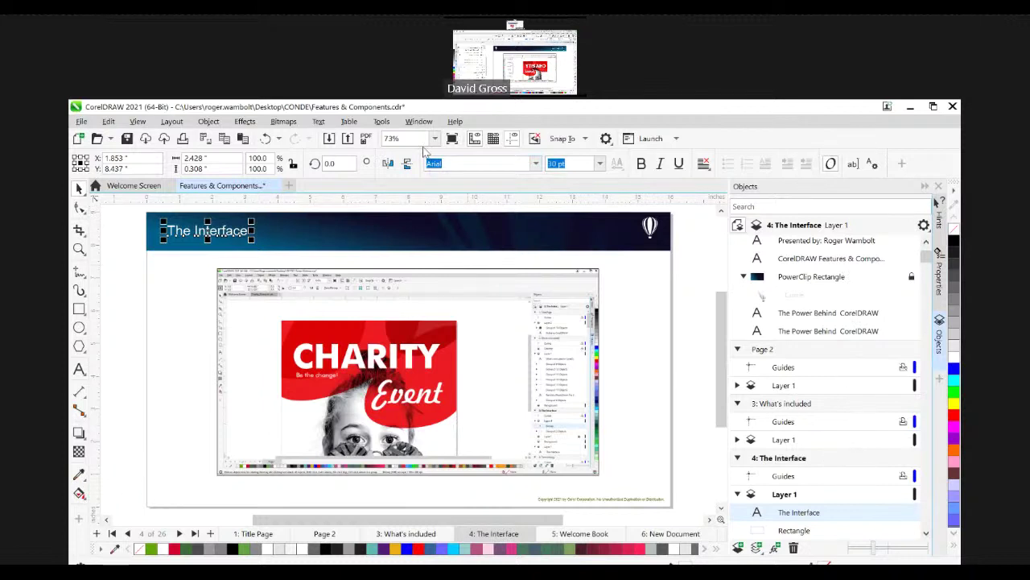
click(418, 122)
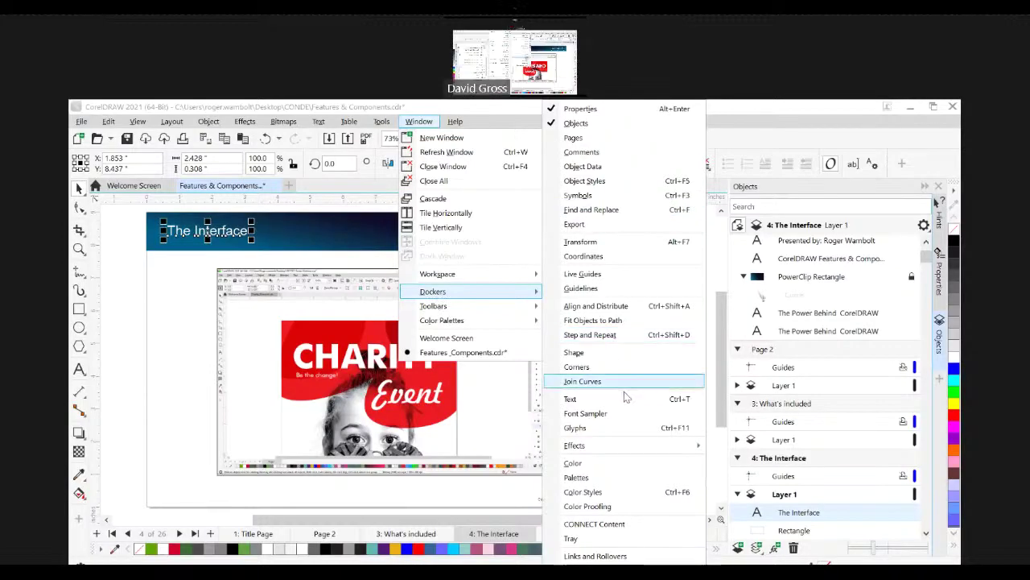
click(817, 139)
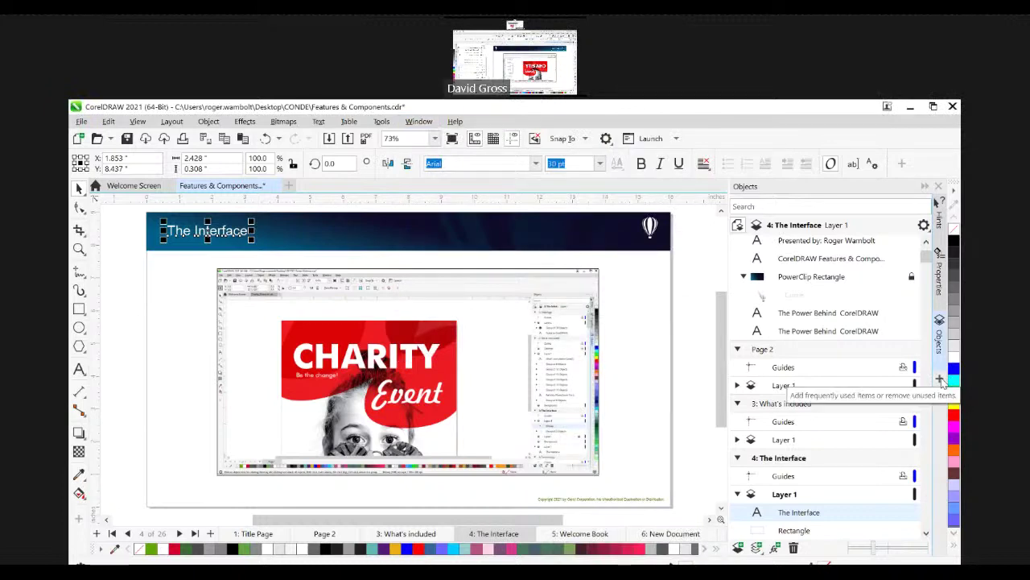
Step: Add the Shape docker to the open dockers and remove it again
click(940, 380)
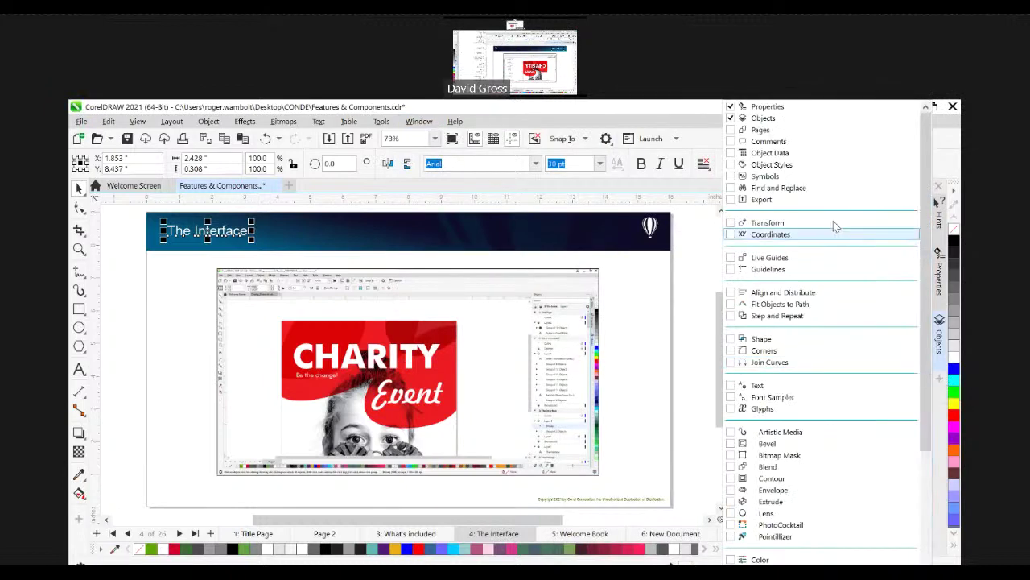
click(734, 341)
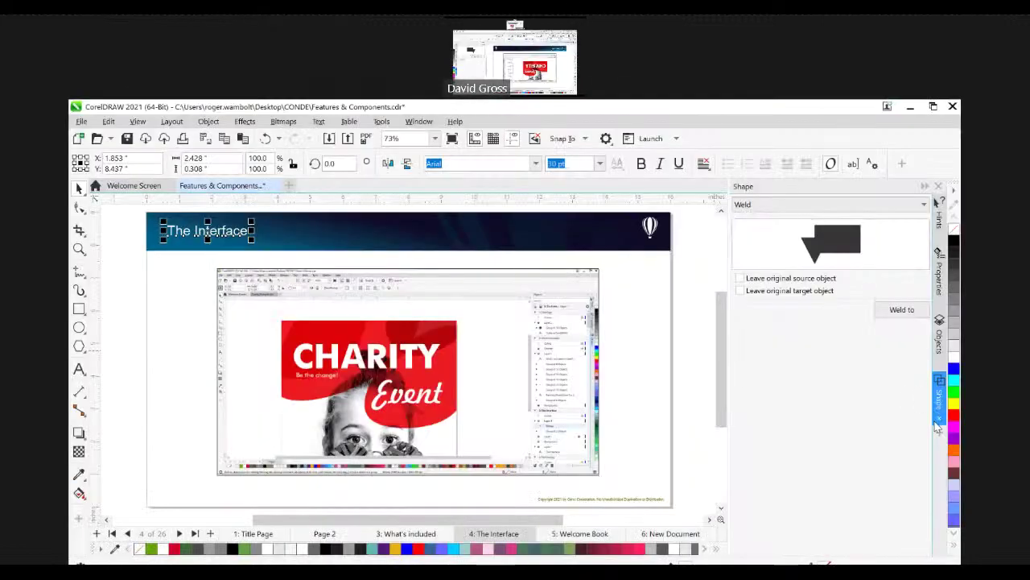
click(940, 420)
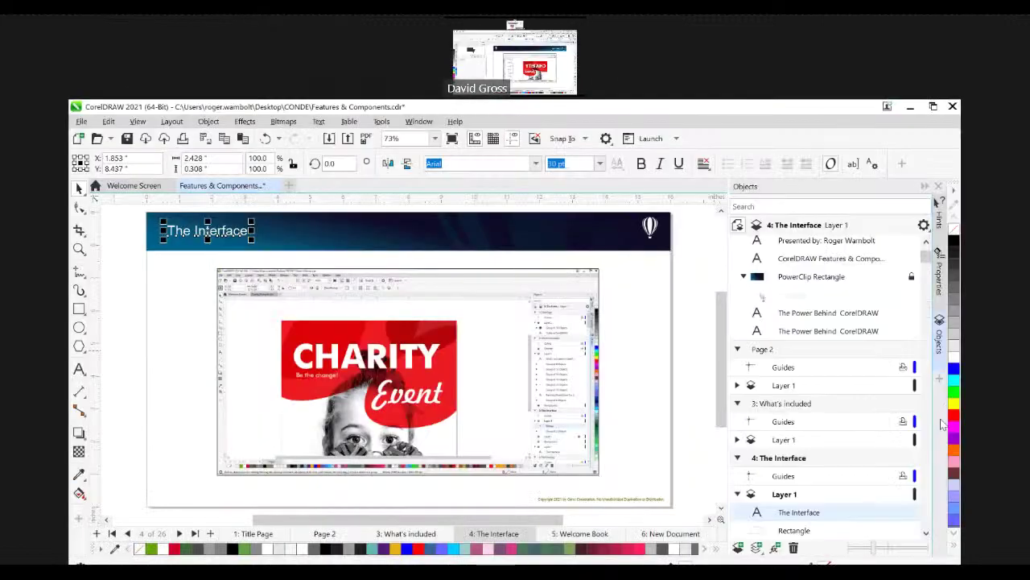
Step: Clear the selection and go to the Welcome Book page
click(682, 314)
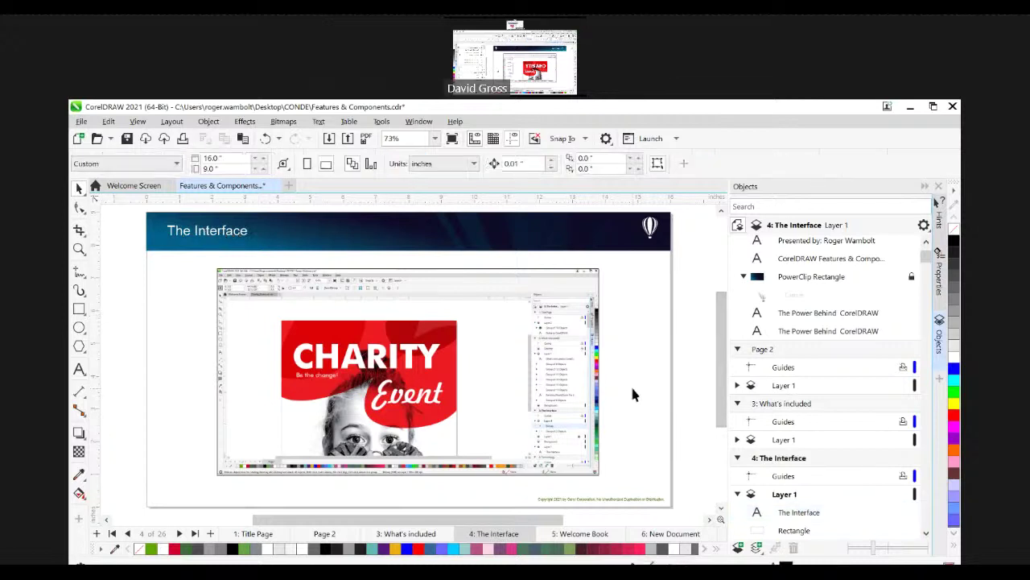
key(Page_Down)
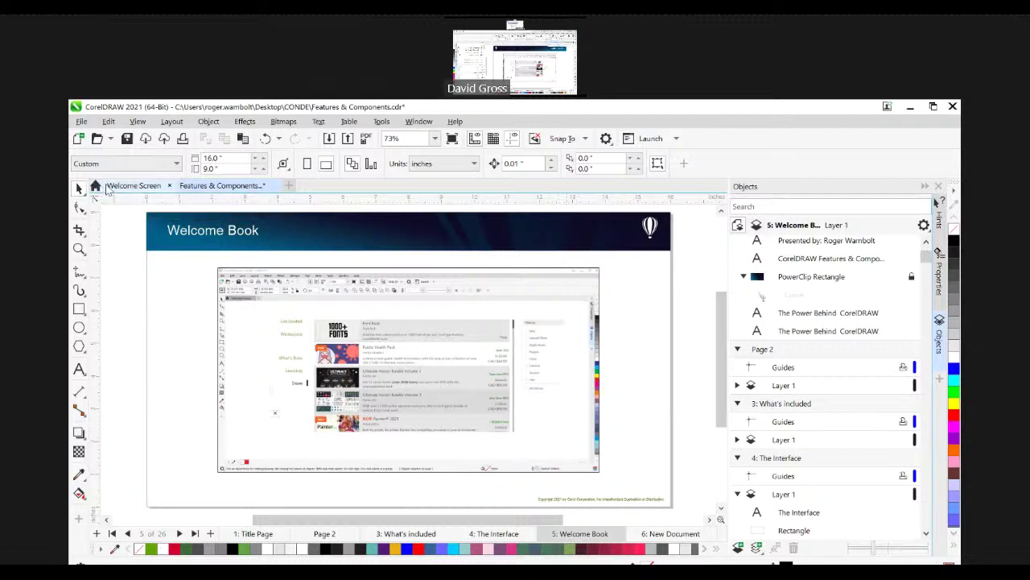
Step: Close the Welcome Screen and reopen it from the help commands
click(169, 185)
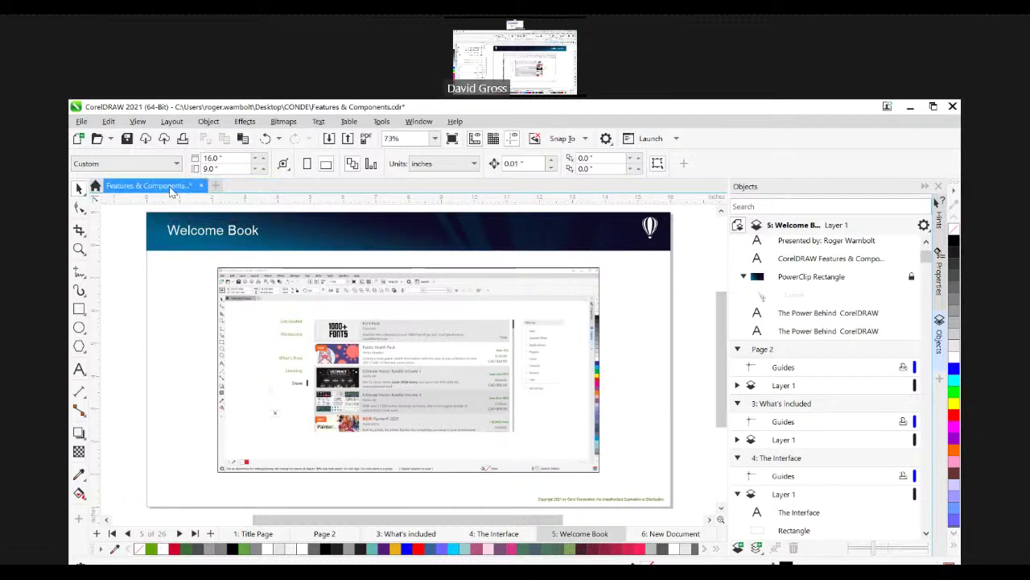
click(452, 123)
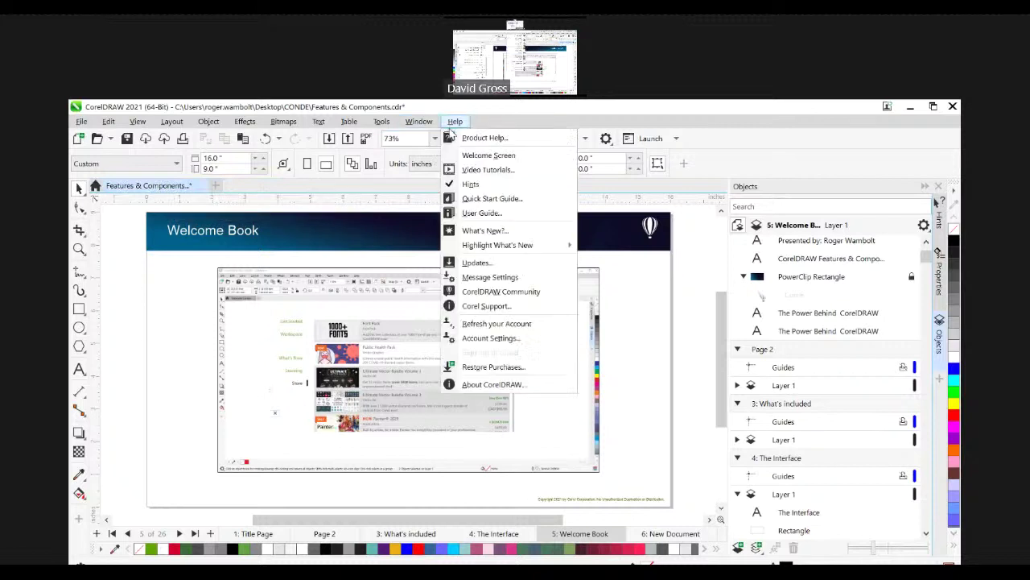
click(487, 155)
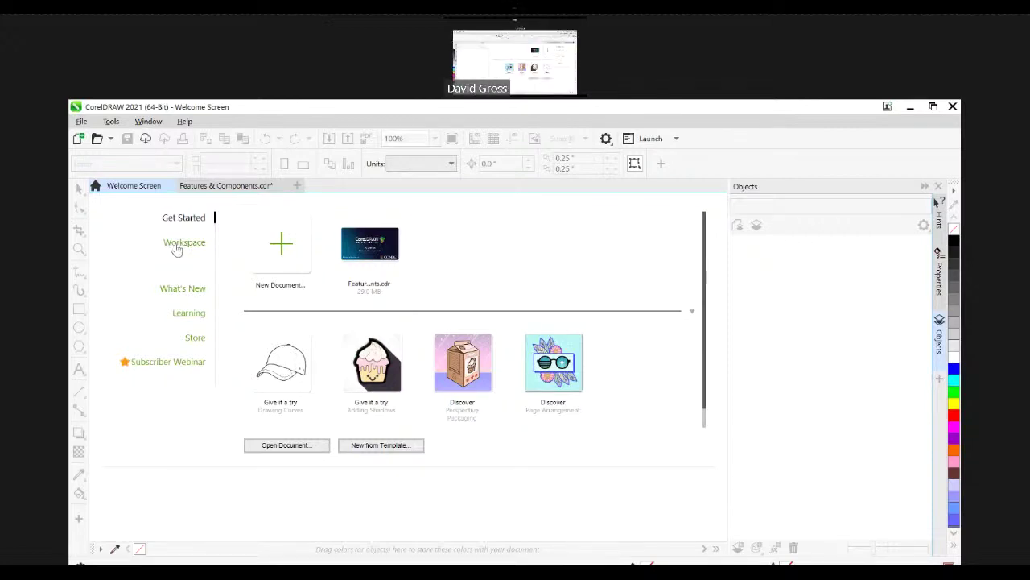
Step: Try out the Touch workspace and look through its full set of commands, and restore the Default workspace
click(179, 250)
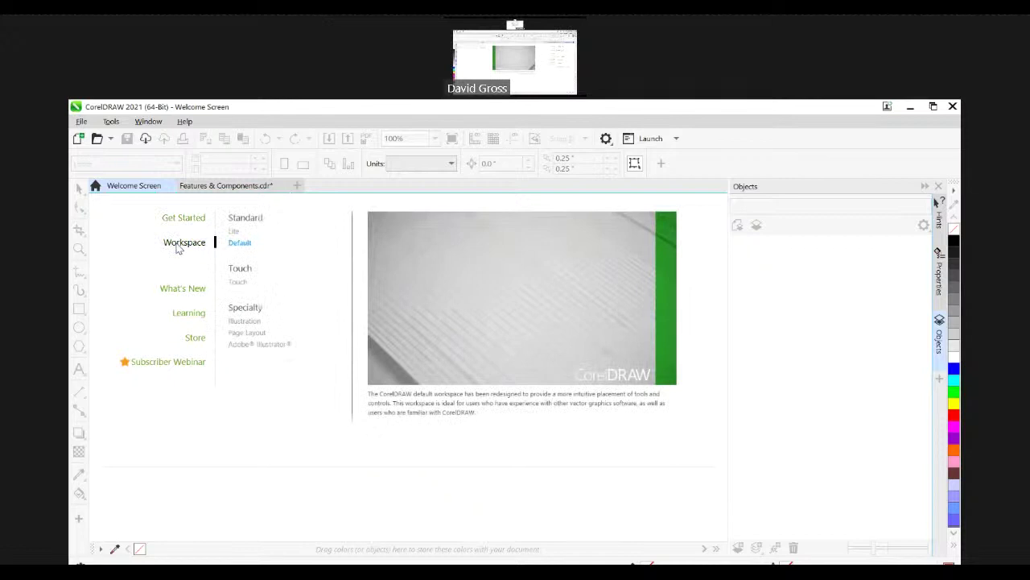
click(237, 281)
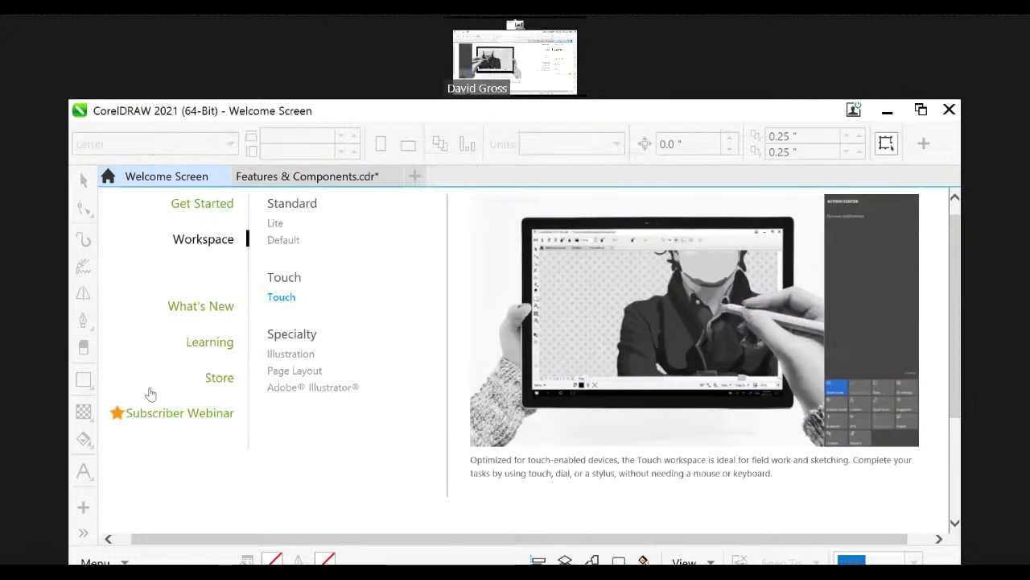
click(98, 561)
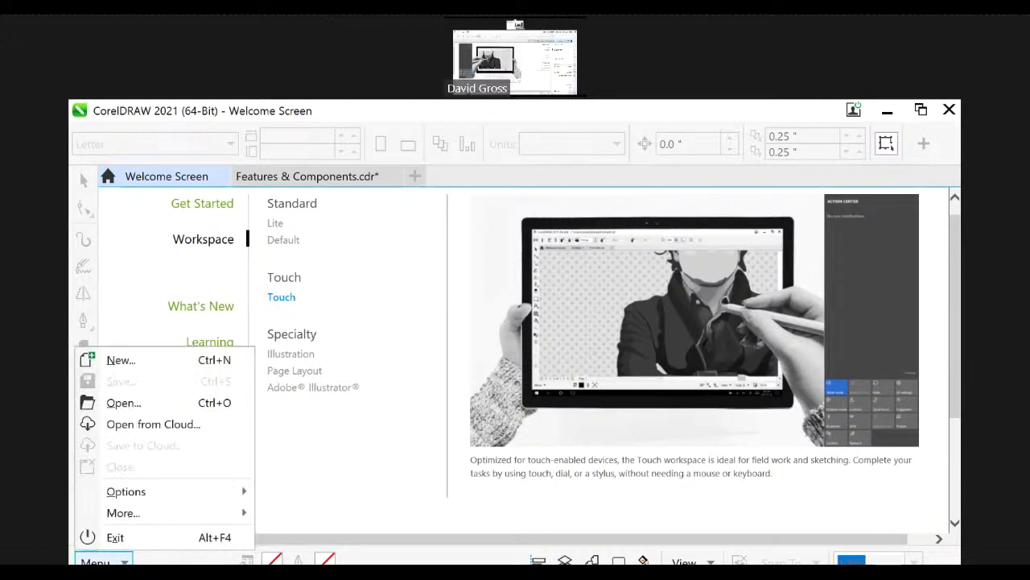
mouse_move(165, 516)
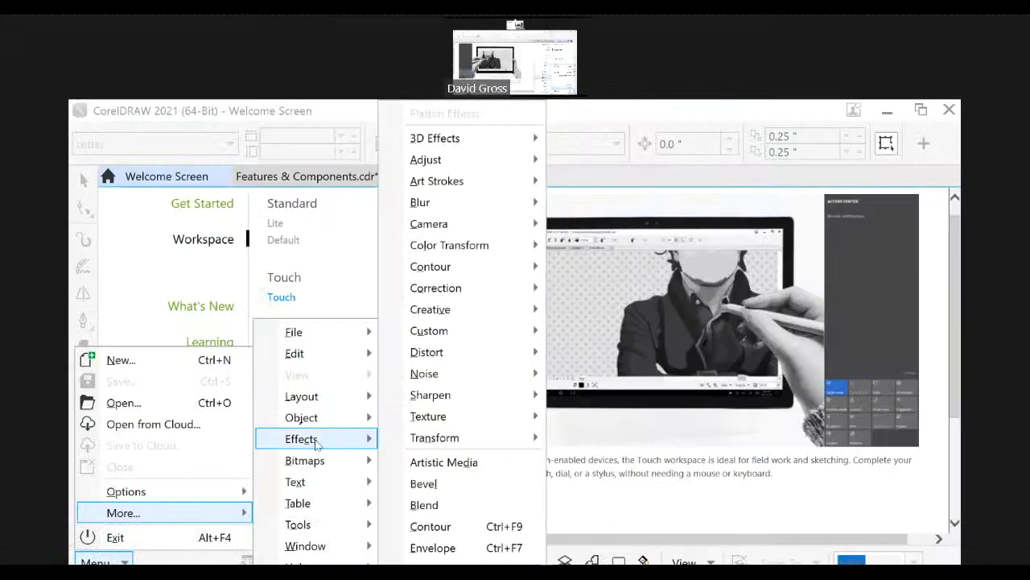
click(657, 509)
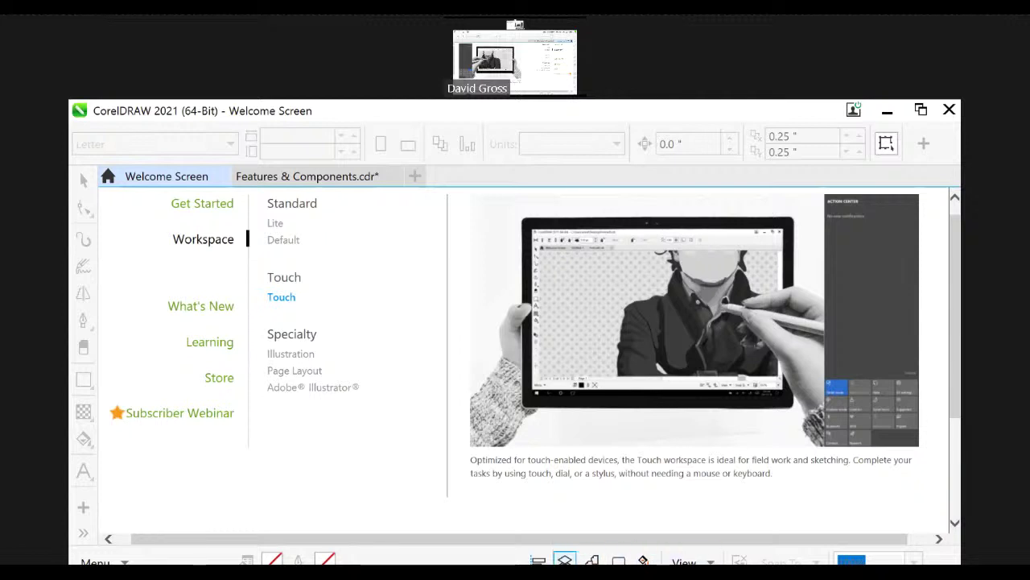
click(565, 561)
click(395, 458)
mouse_move(288, 395)
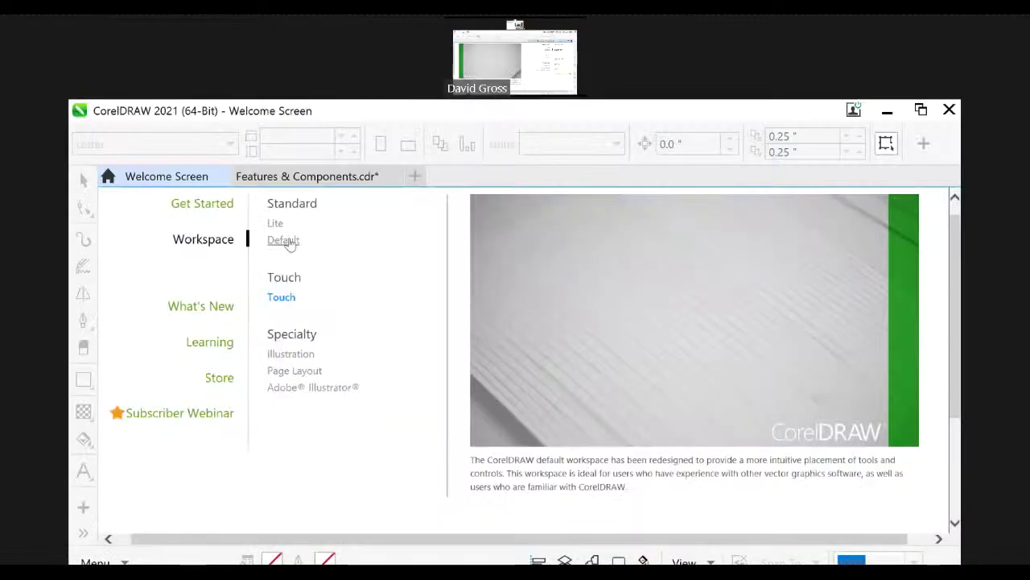
click(289, 241)
Step: Browse the What's New articles on the Welcome Screen
click(178, 288)
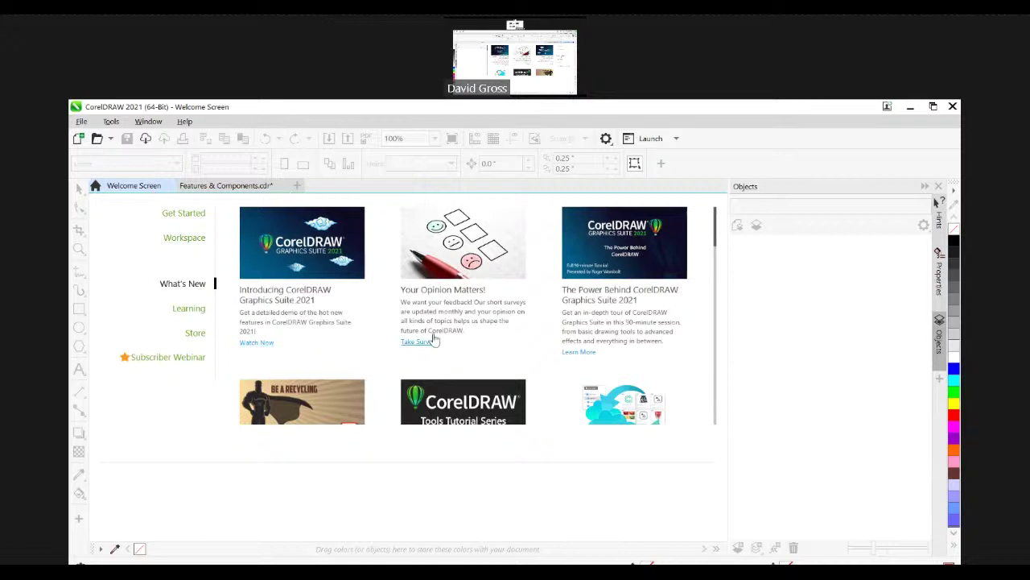
scroll(410, 315, down, 3)
scroll(393, 322, down, 1)
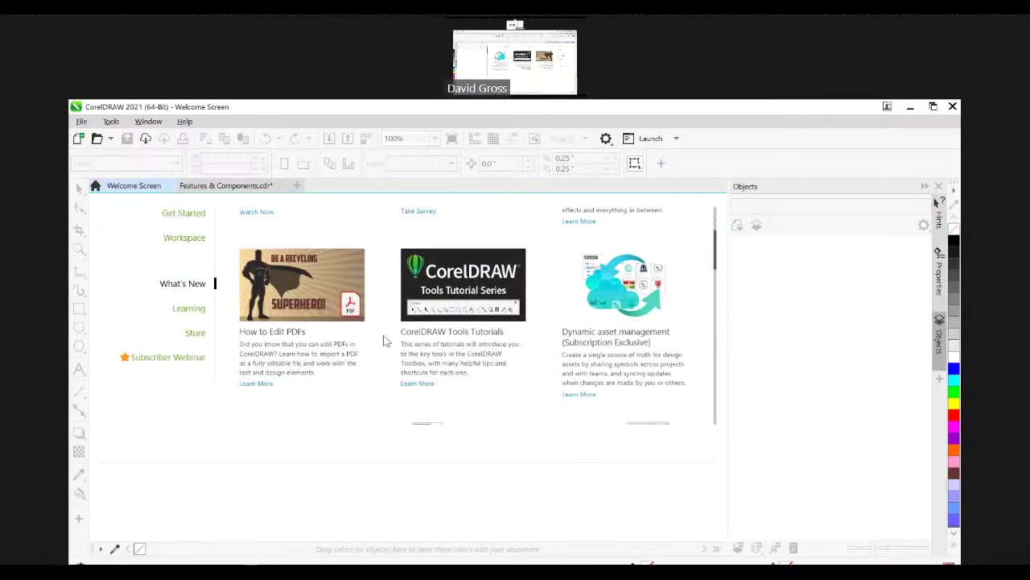
scroll(398, 358, up, 4)
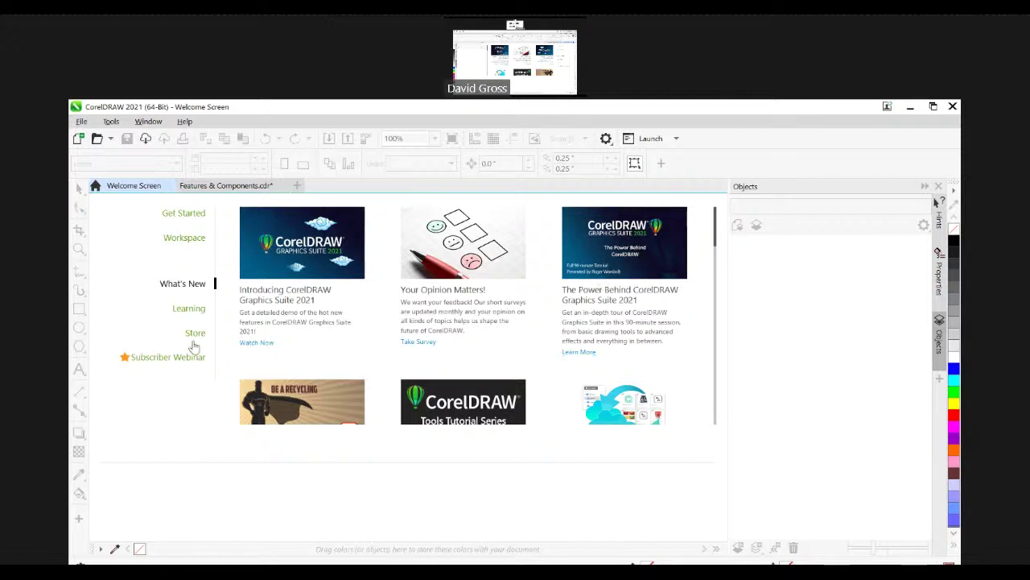
Step: Browse the Learning tutorials down to the end of the list and open the Discovery Center in the web browser
click(179, 316)
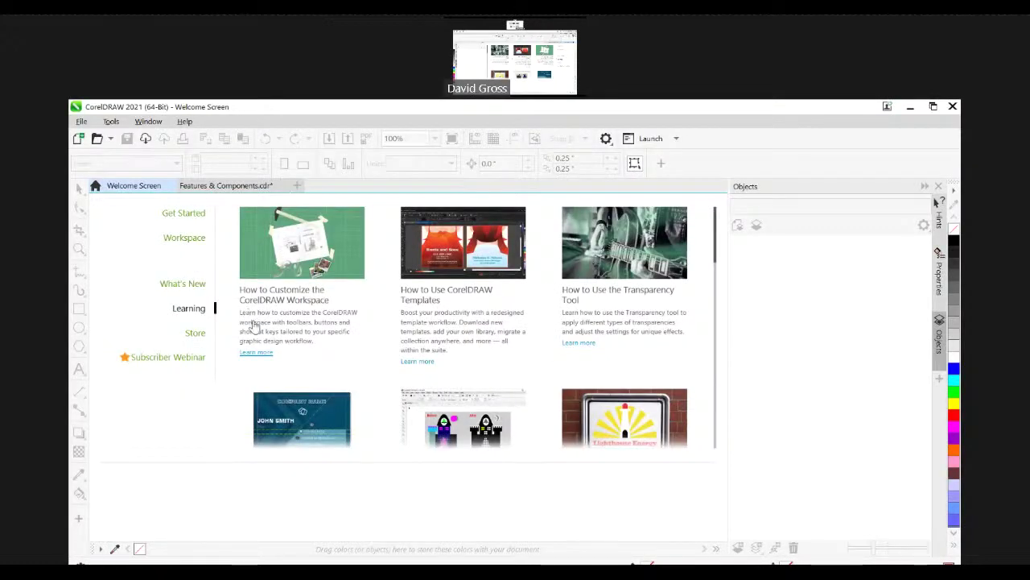
scroll(487, 310, down, 3)
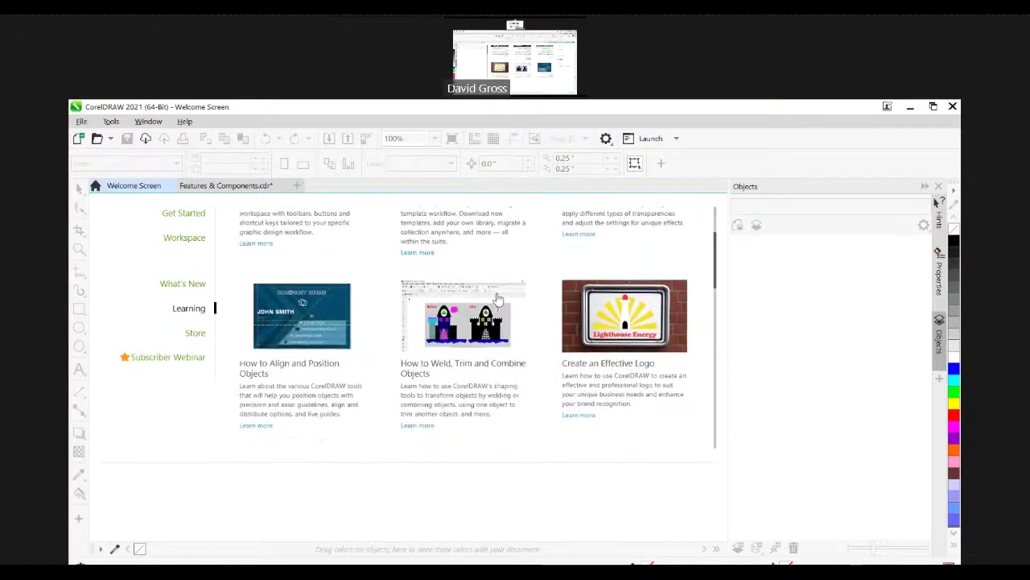
scroll(488, 312, down, 2)
scroll(574, 345, down, 5)
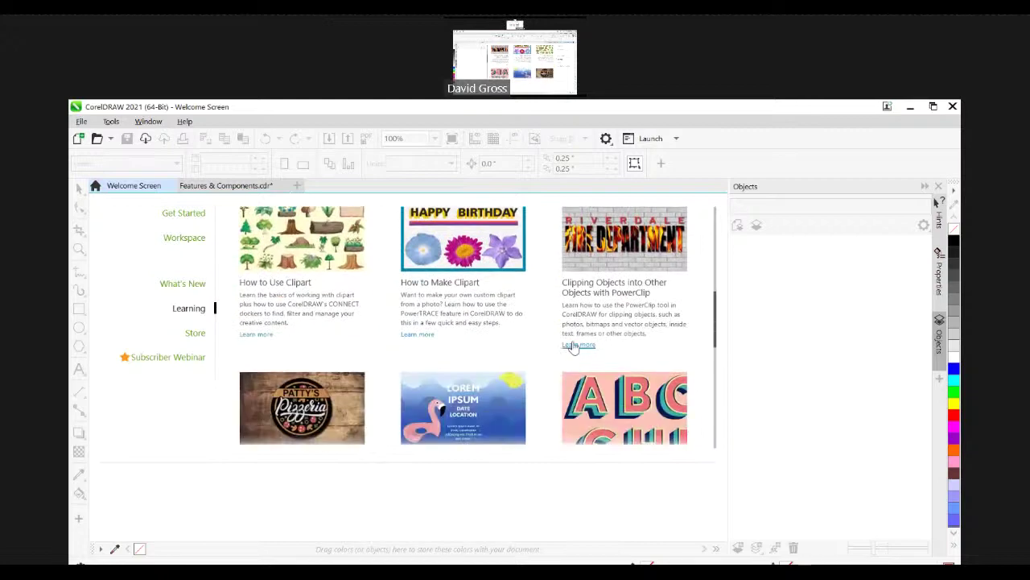
scroll(575, 342, down, 4)
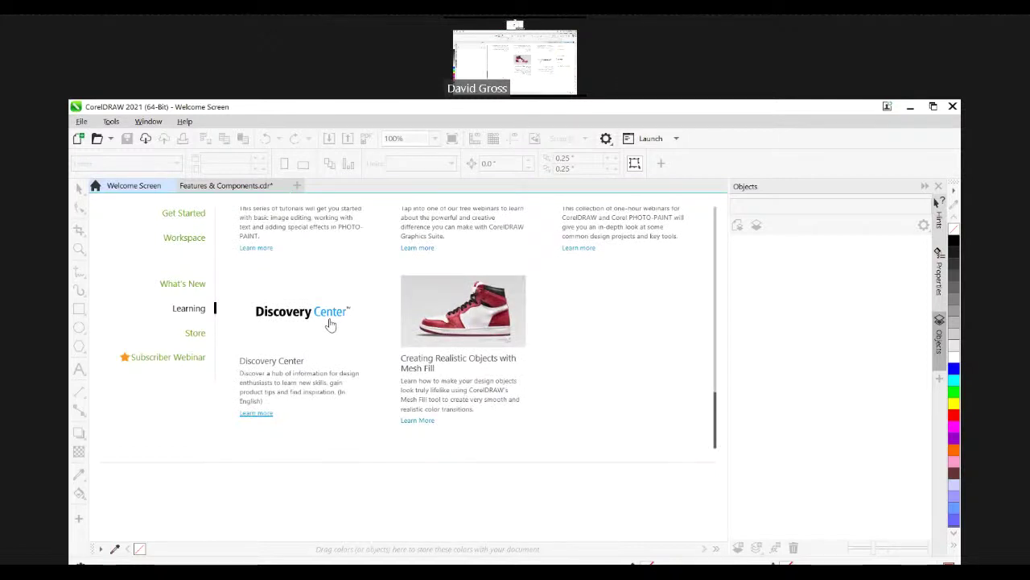
click(331, 322)
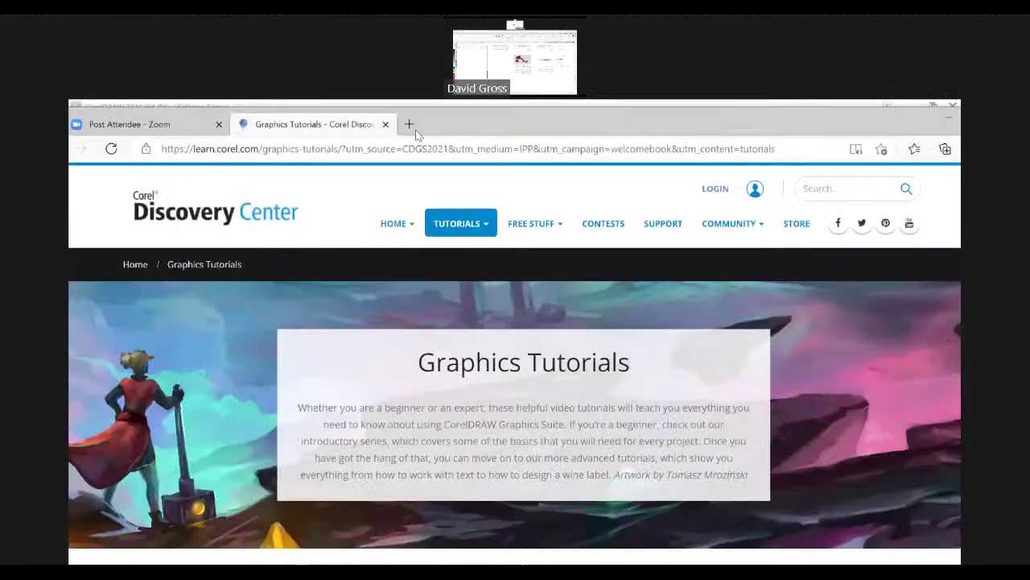
Step: Close the Post Attendee page in the browser and load the Discovery Center's Graphics Tutorials page
click(218, 124)
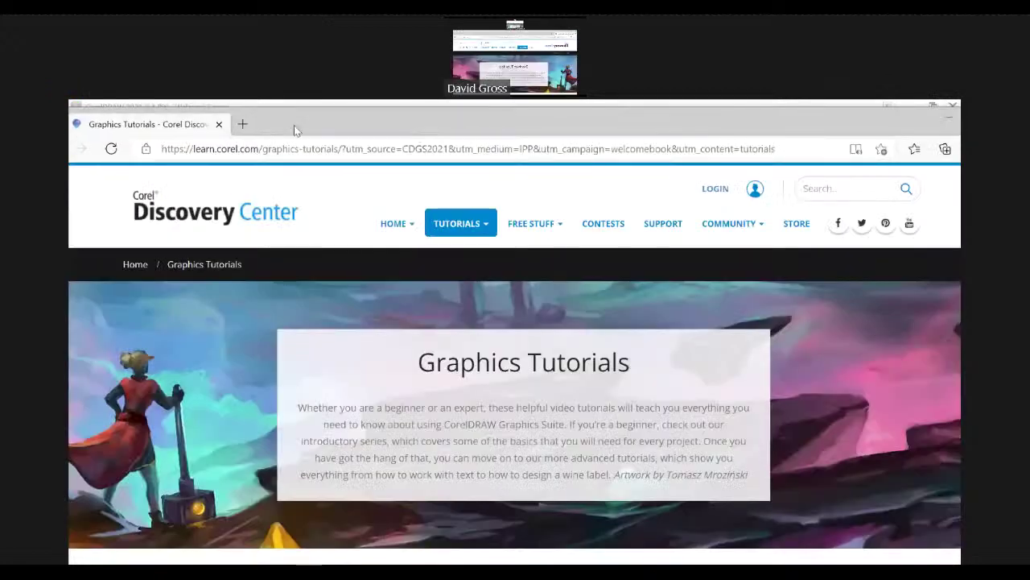
mouse_move(462, 223)
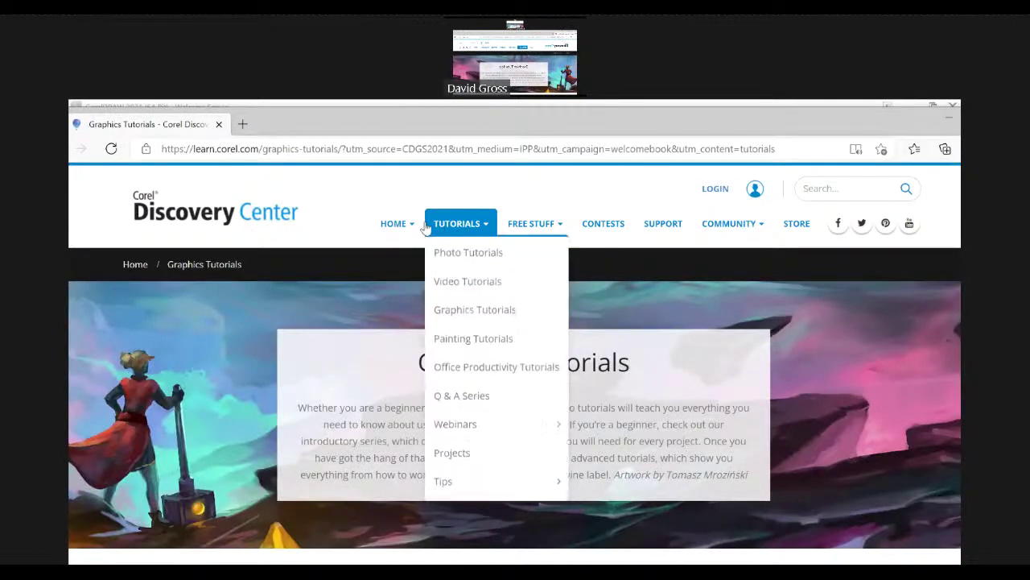
click(476, 313)
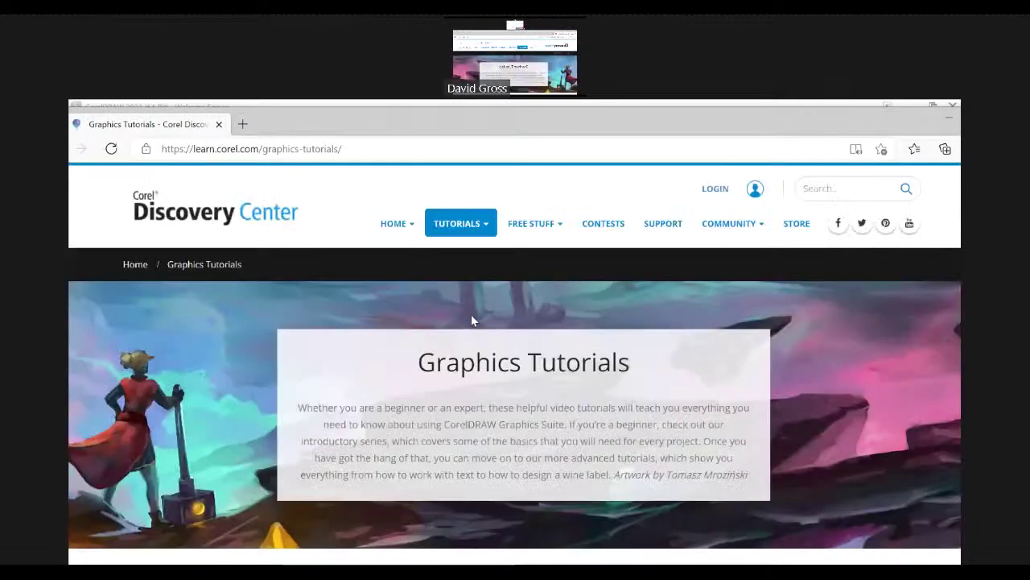
Step: Open the How to Use the Adjustments Docker tutorial from the CorelDRAW Graphics Suite 2021 series and read through it
scroll(473, 322, down, 6)
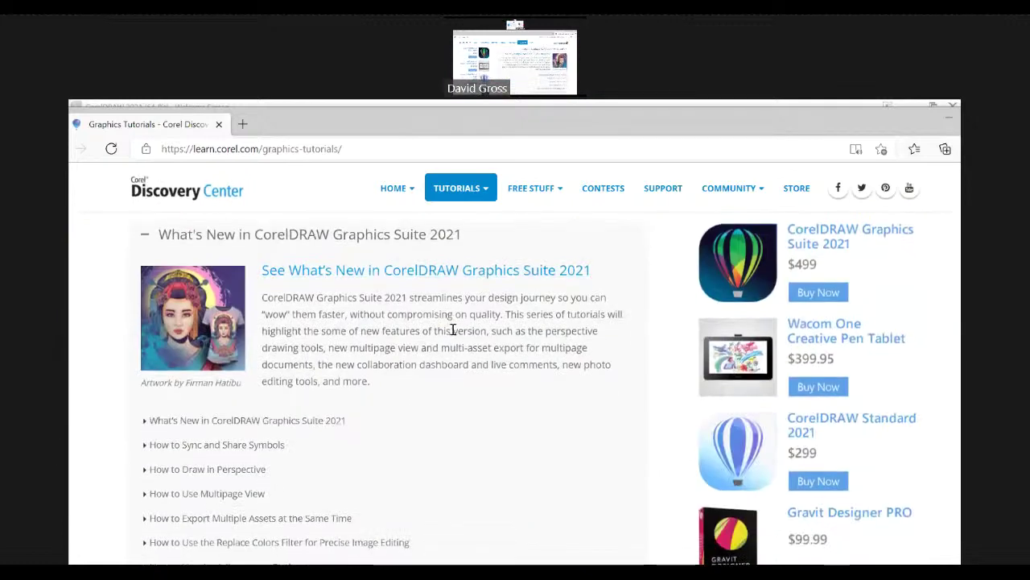
scroll(396, 294, down, 4)
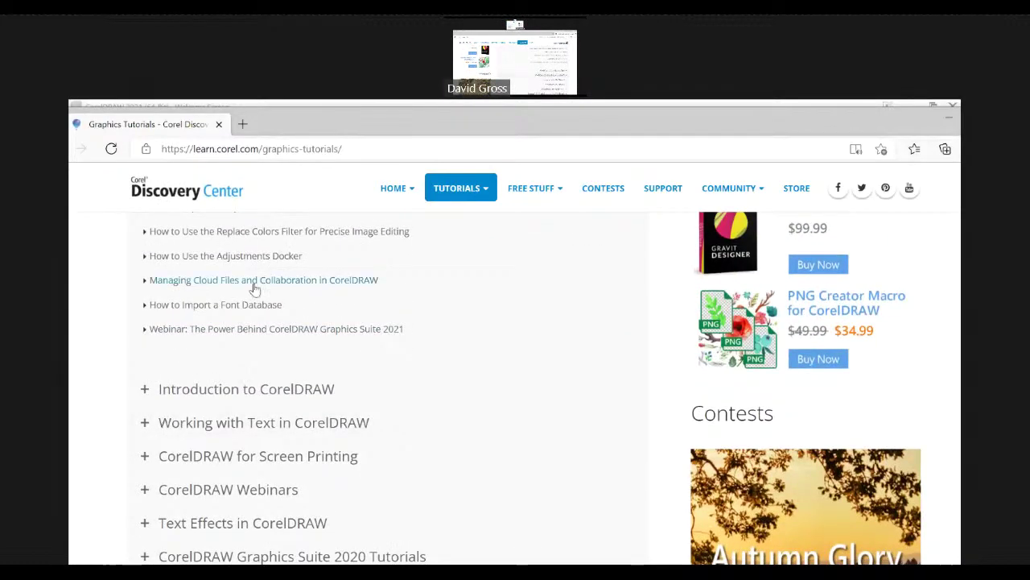
click(242, 256)
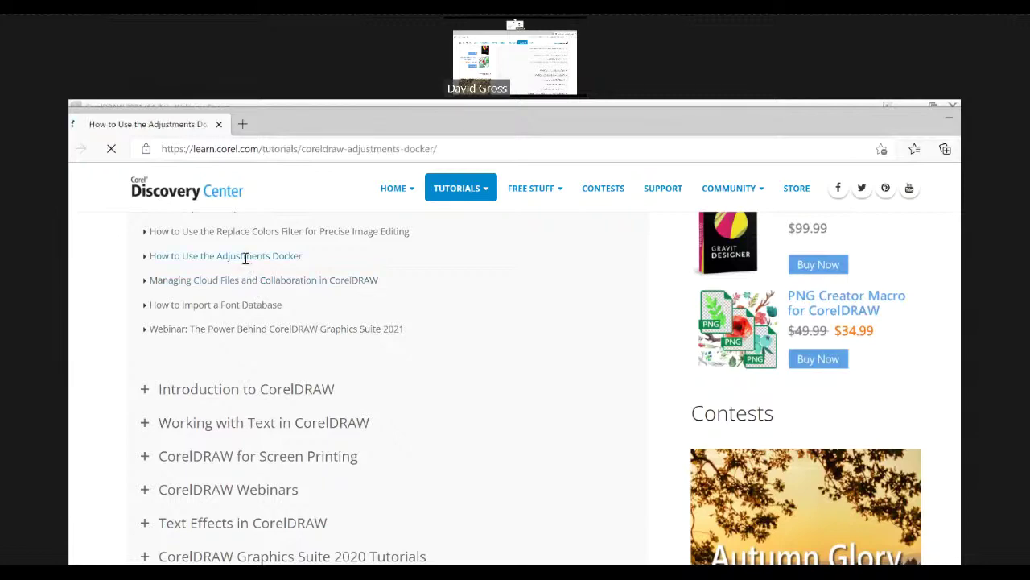
scroll(624, 314, down, 1)
scroll(632, 349, down, 2)
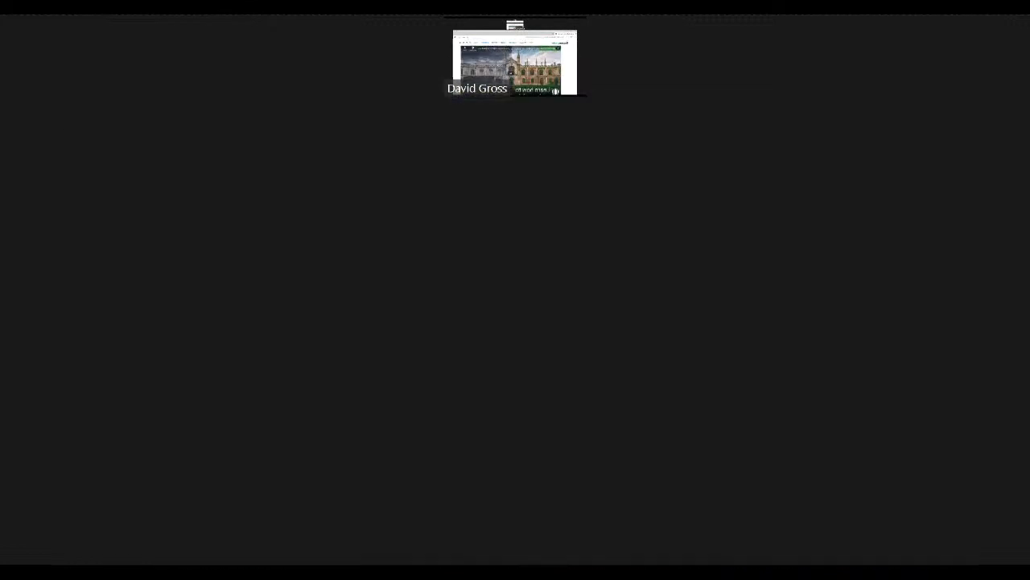
scroll(567, 330, down, 10)
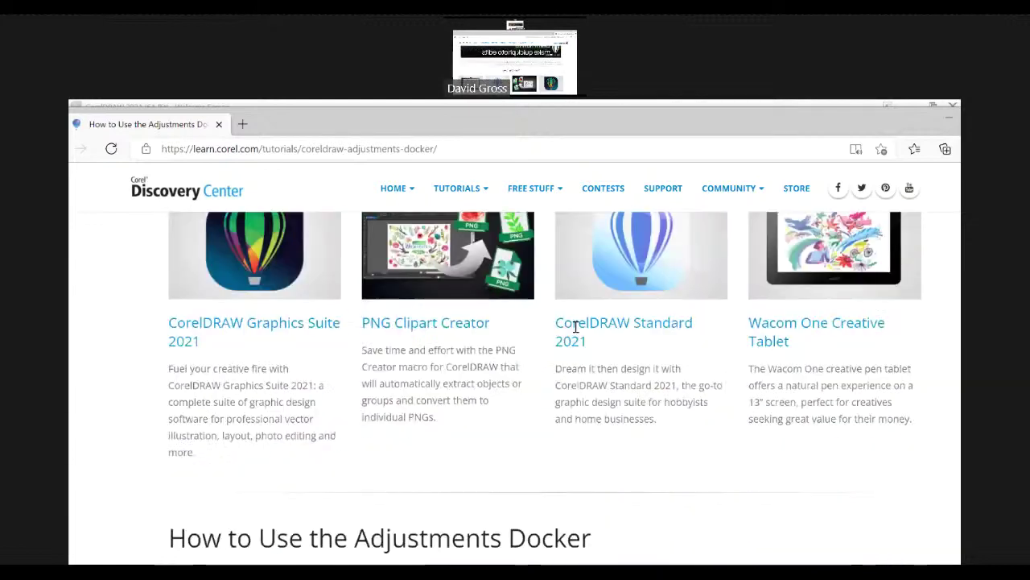
scroll(580, 336, down, 3)
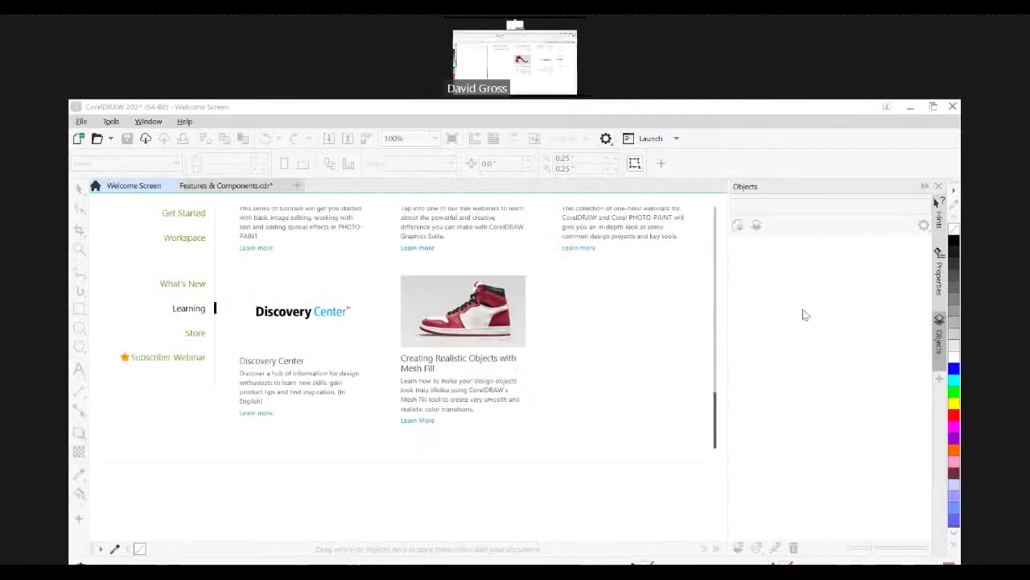
Step: Switch back to CorelDRAW, browse the vector offers in the Store and view the Icons Vector Bundle details
click(192, 338)
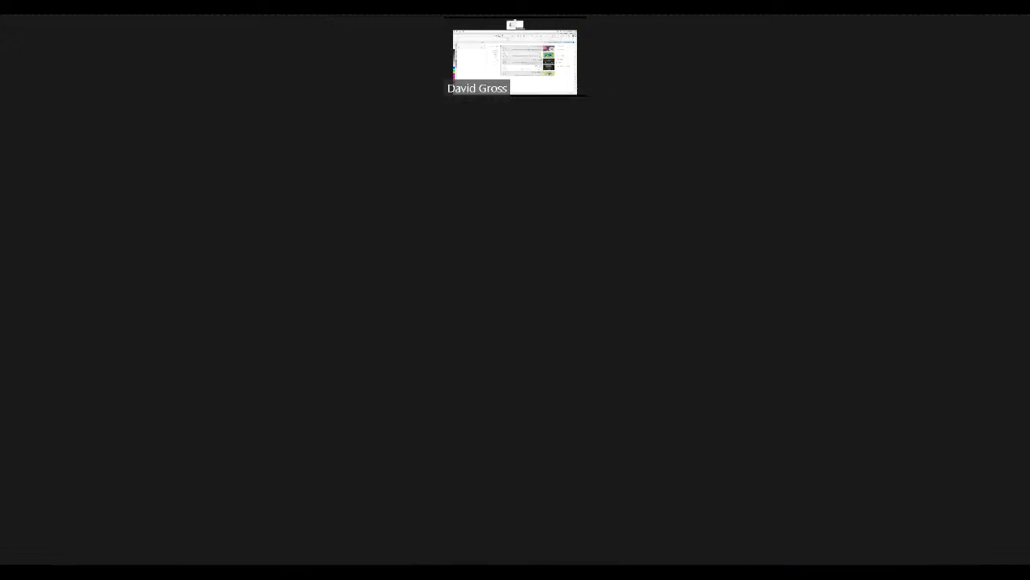
scroll(521, 274, down, 5)
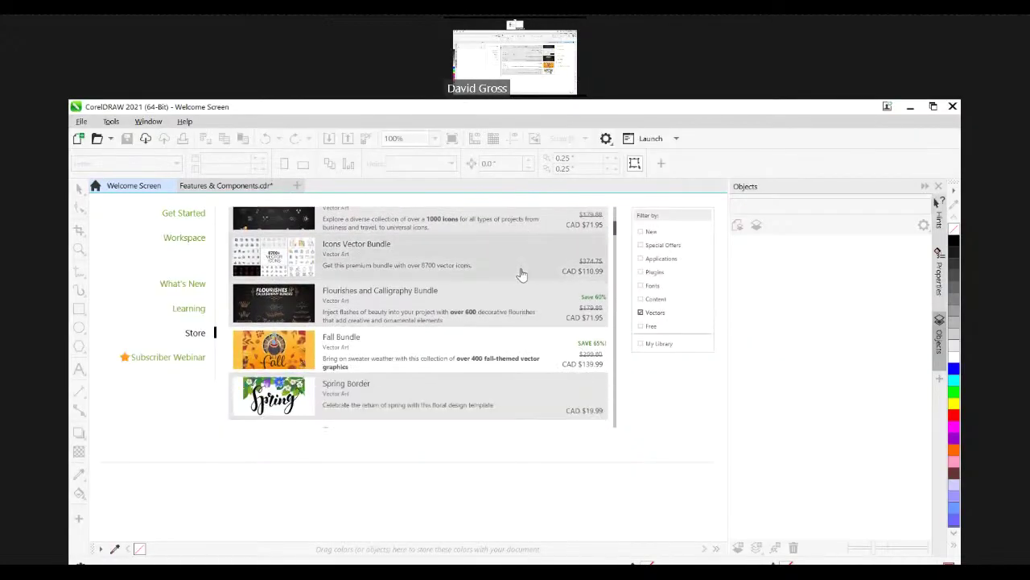
click(384, 258)
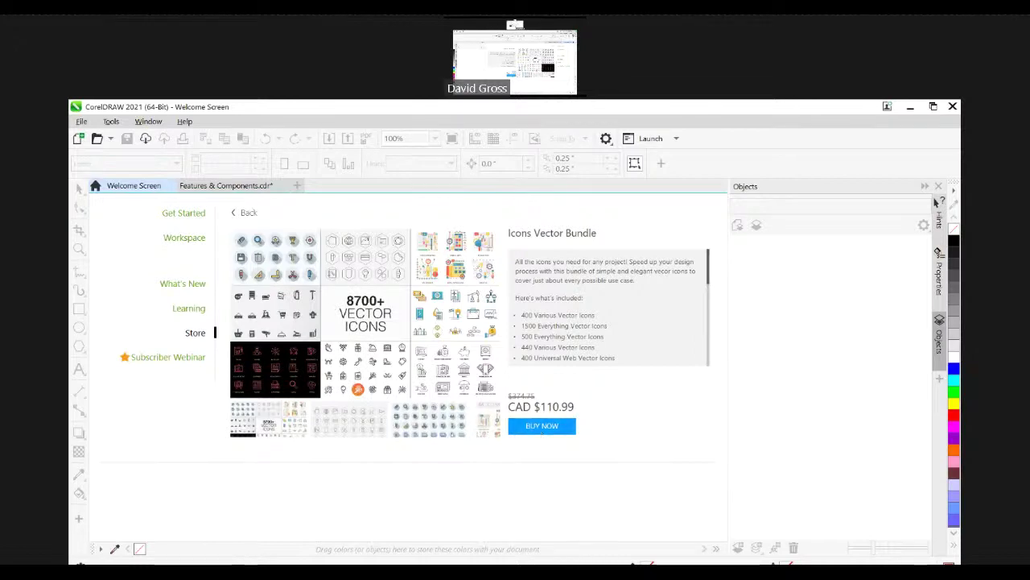
click(247, 214)
scroll(496, 298, down, 10)
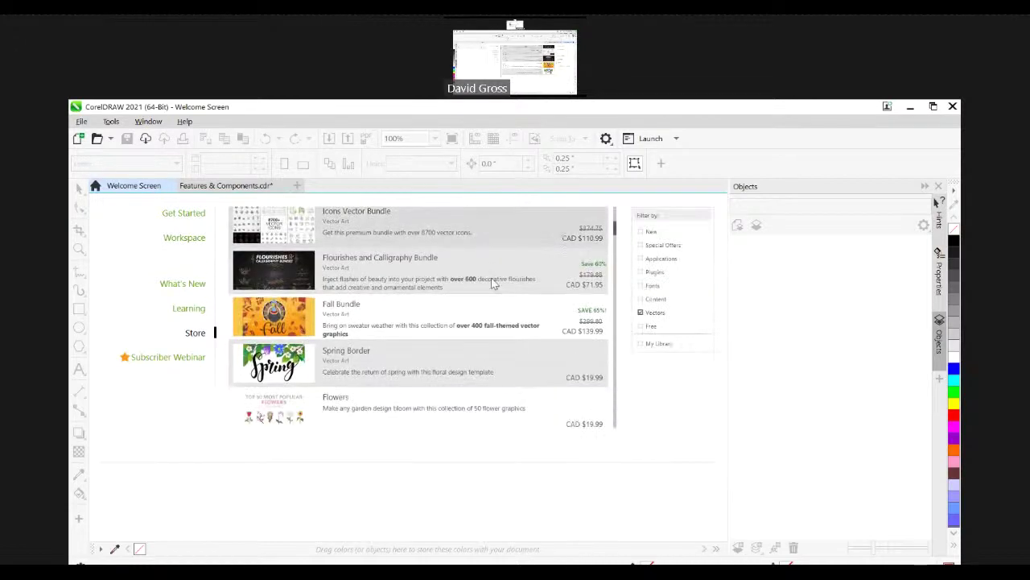
Step: Replace the Store's Vectors filter with the Free filter and browse the free packs
click(642, 313)
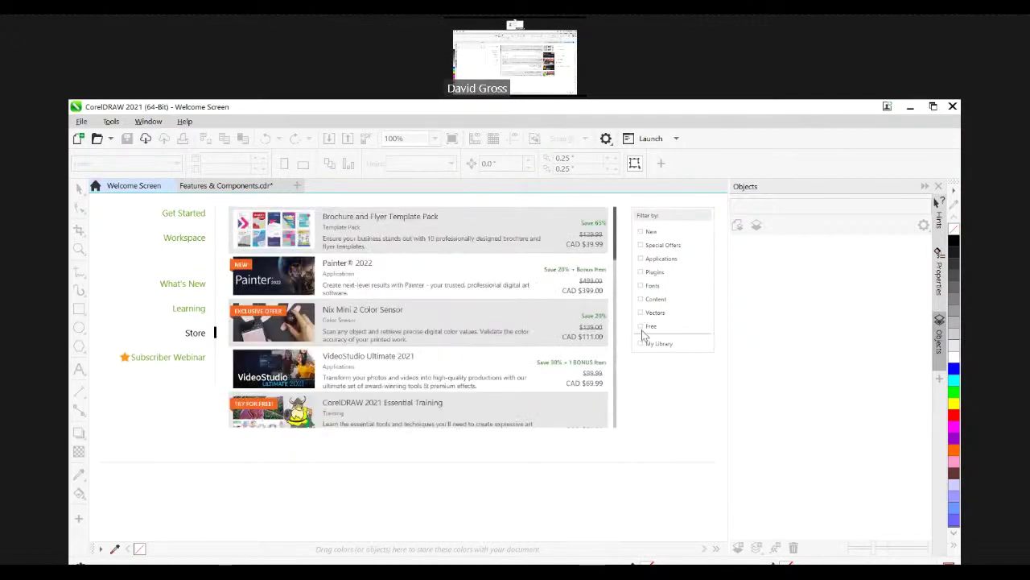
click(642, 326)
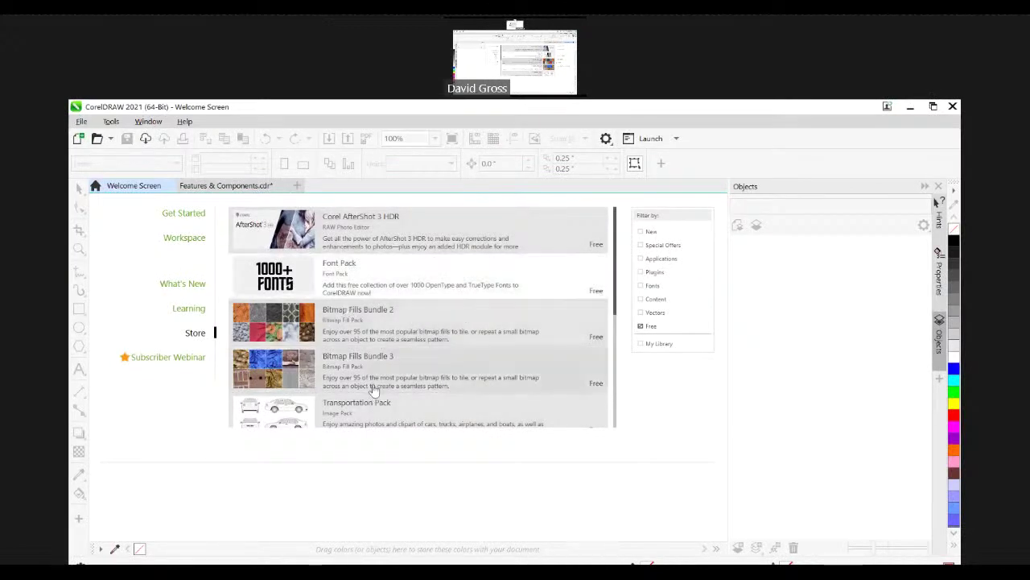
scroll(372, 374, down, 1)
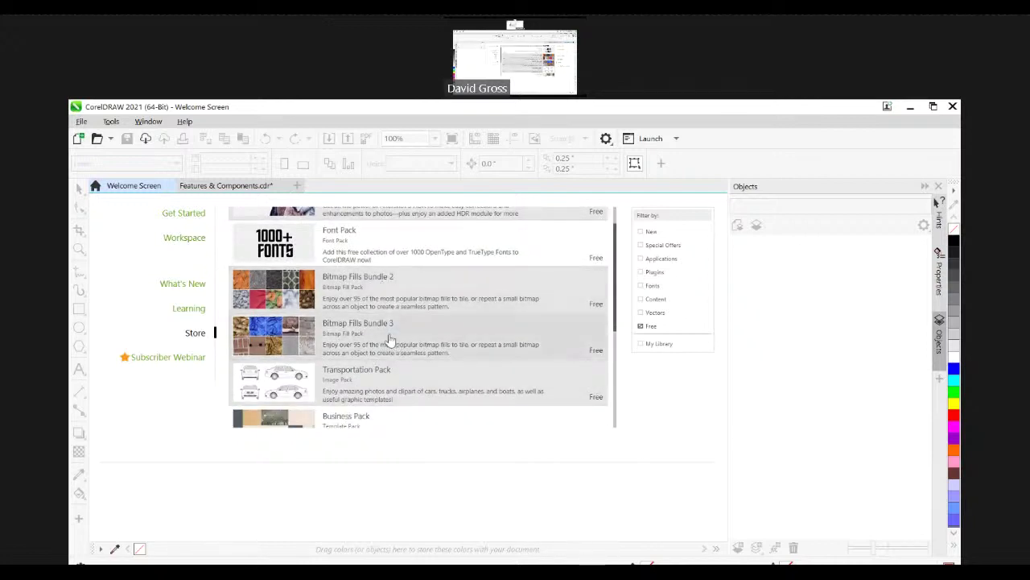
scroll(389, 340, down, 5)
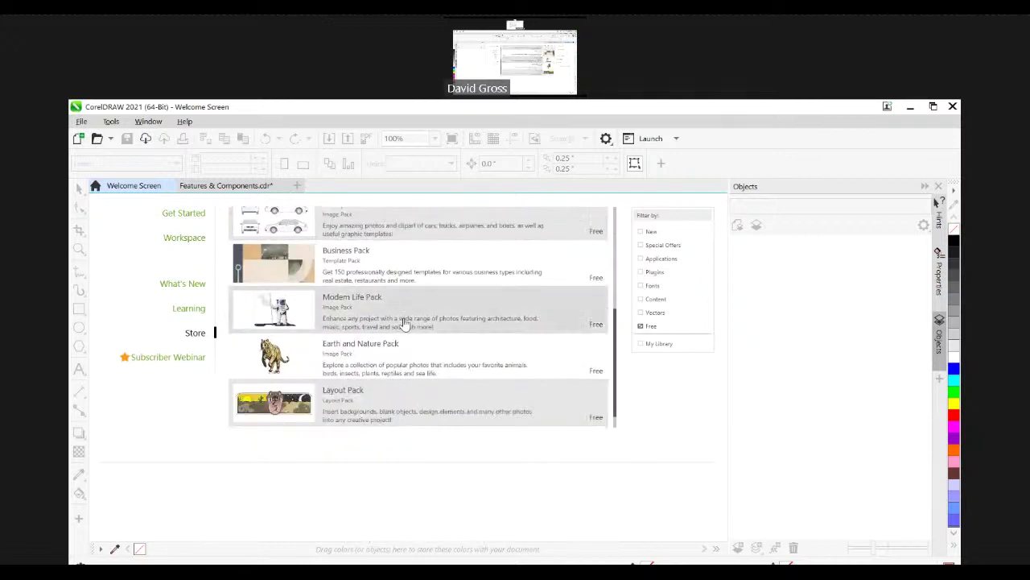
scroll(396, 329, up, 5)
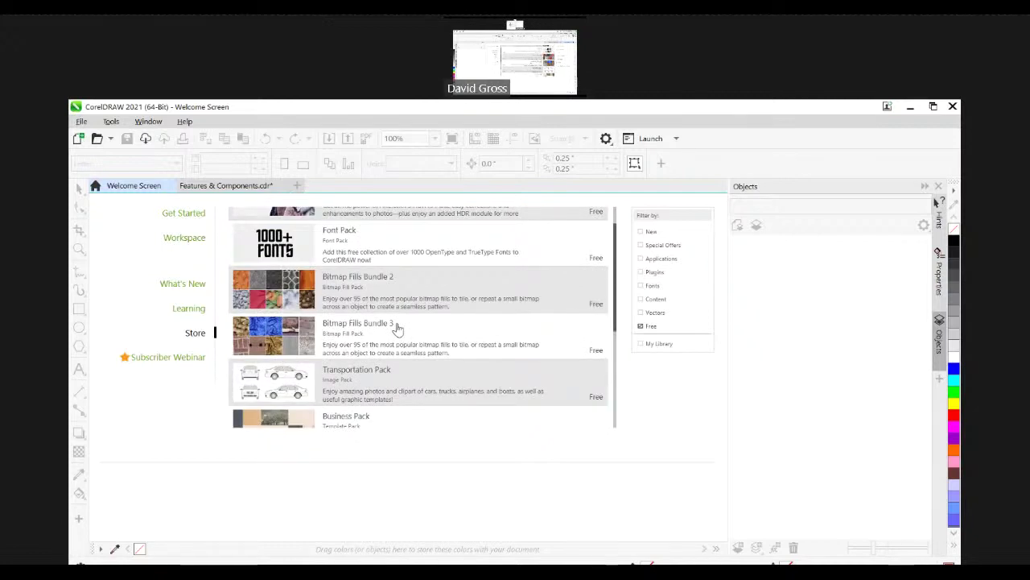
Step: Open the Bitmap Fills Bundle 2 details in the Store and download the free pack
click(376, 296)
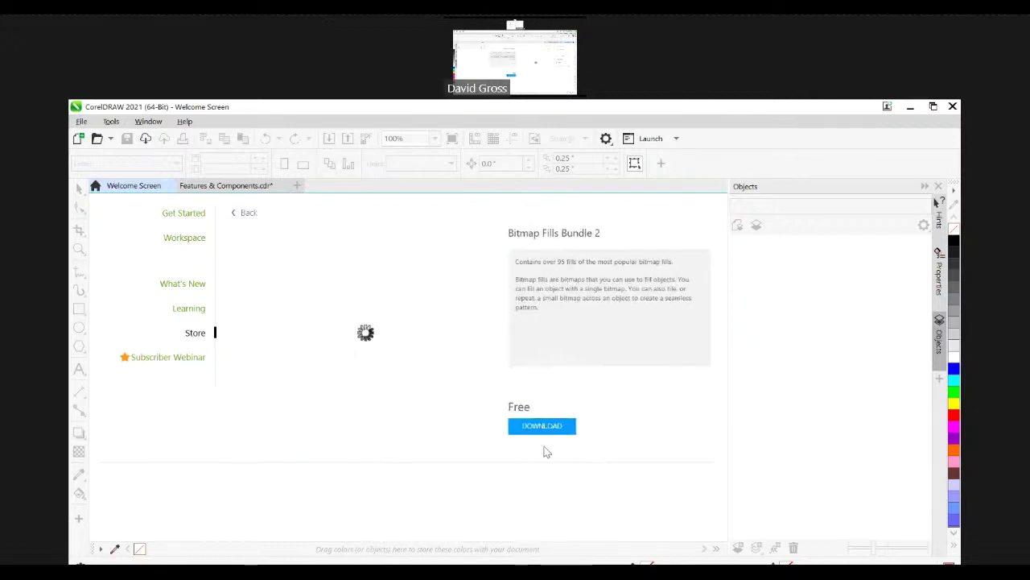
click(545, 427)
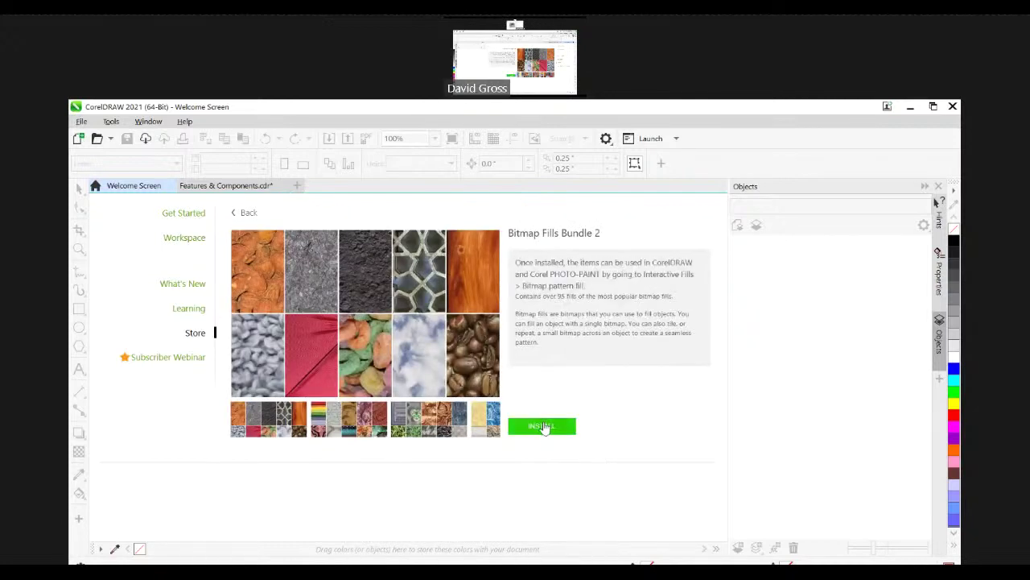
click(543, 427)
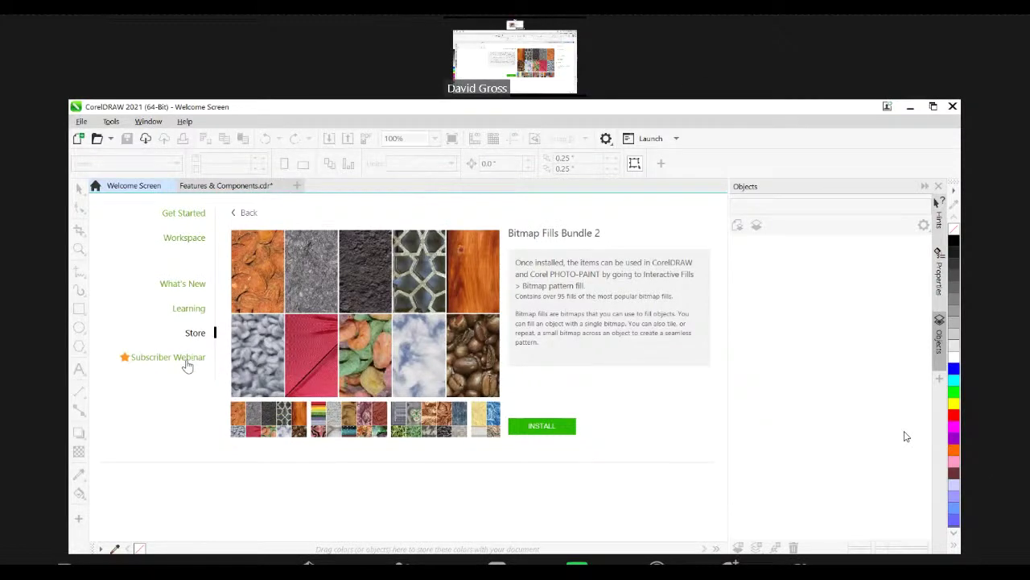
Step: View the Welcome Screen's Subscriber Webinar and Get Started sections and return to Features & Components.cdr at its New Document page
click(189, 364)
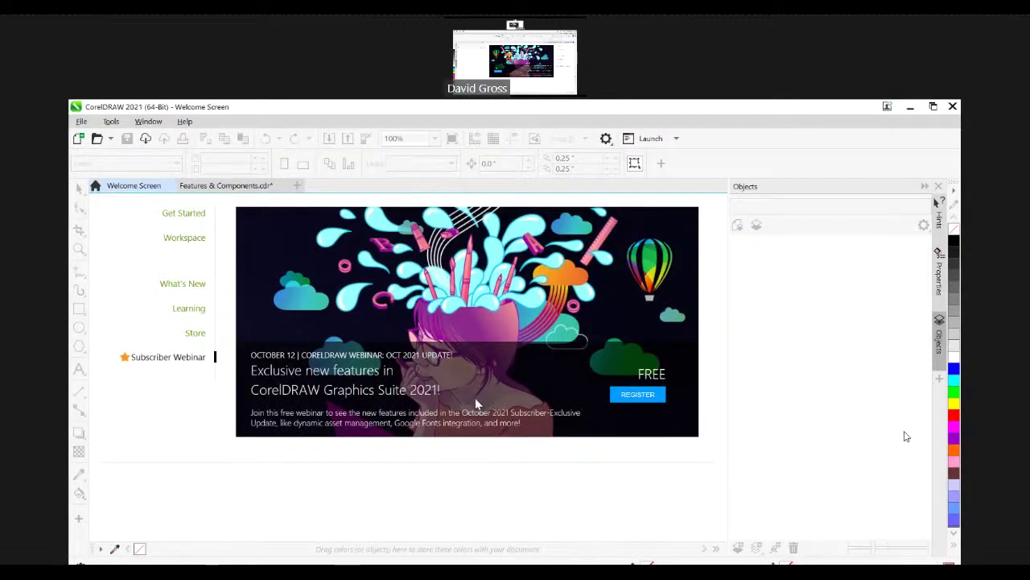
click(183, 214)
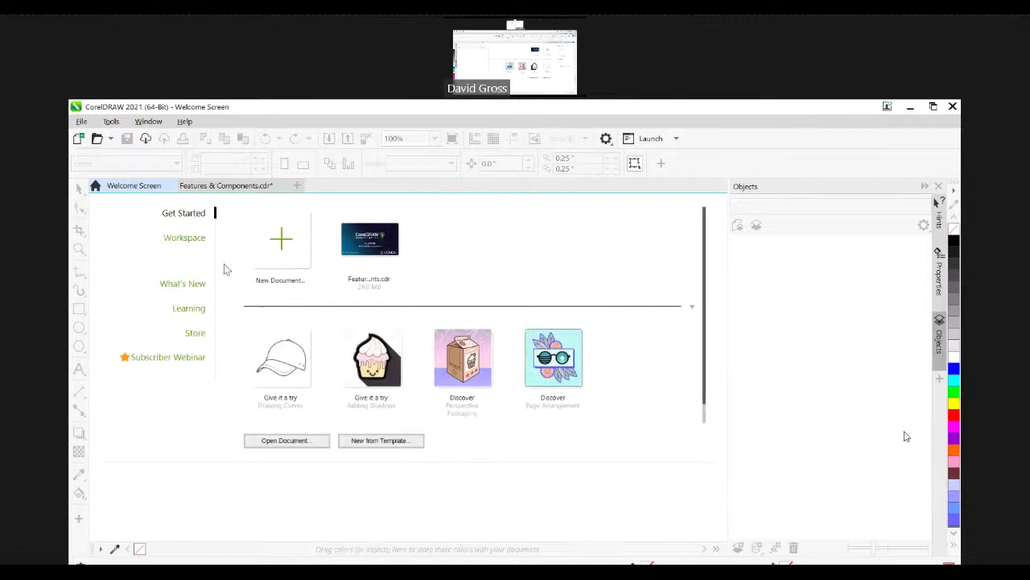
click(234, 188)
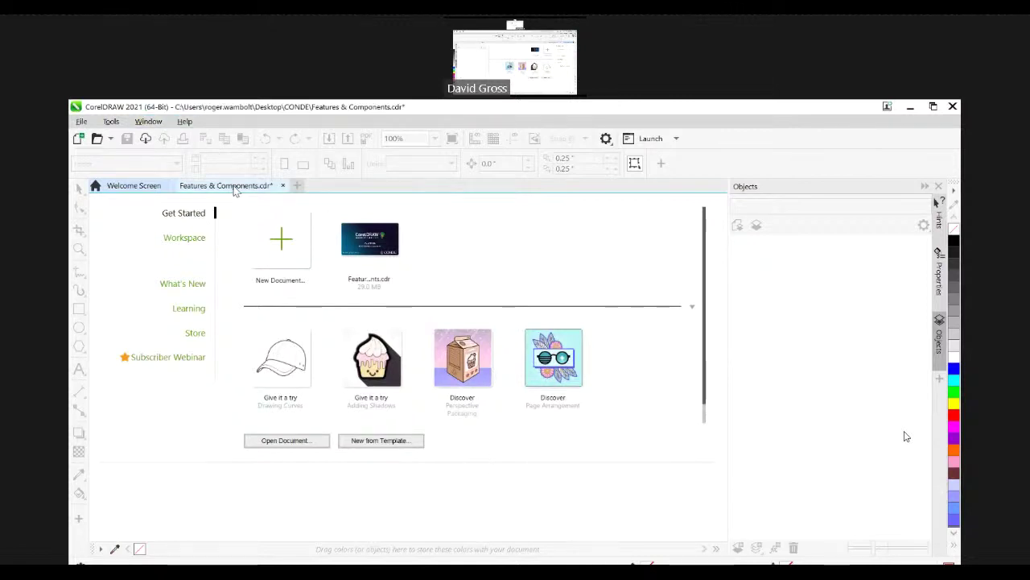
key(Page_Down)
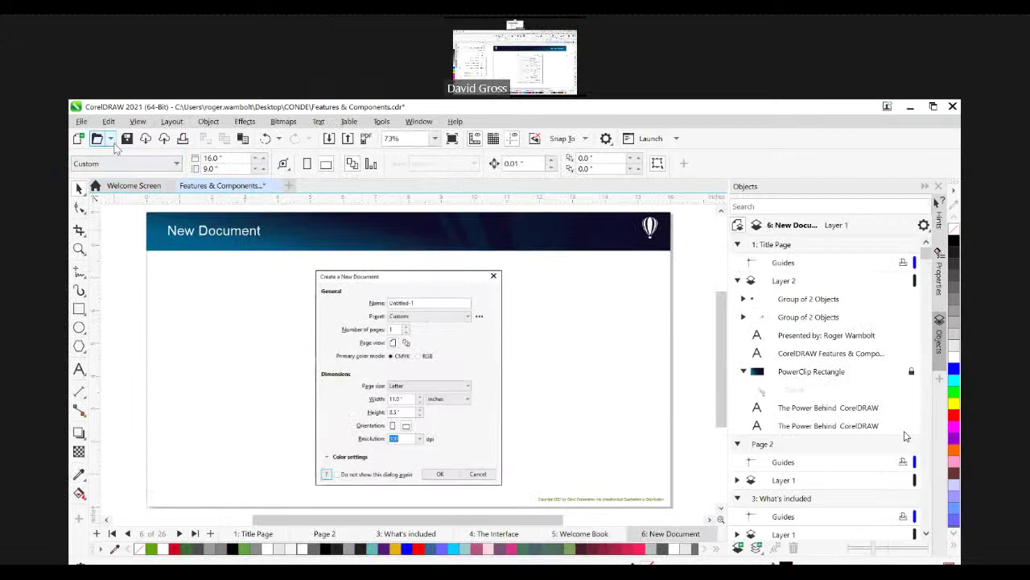
Step: Open the new document settings and compare the Default RGB and Web presets
click(79, 139)
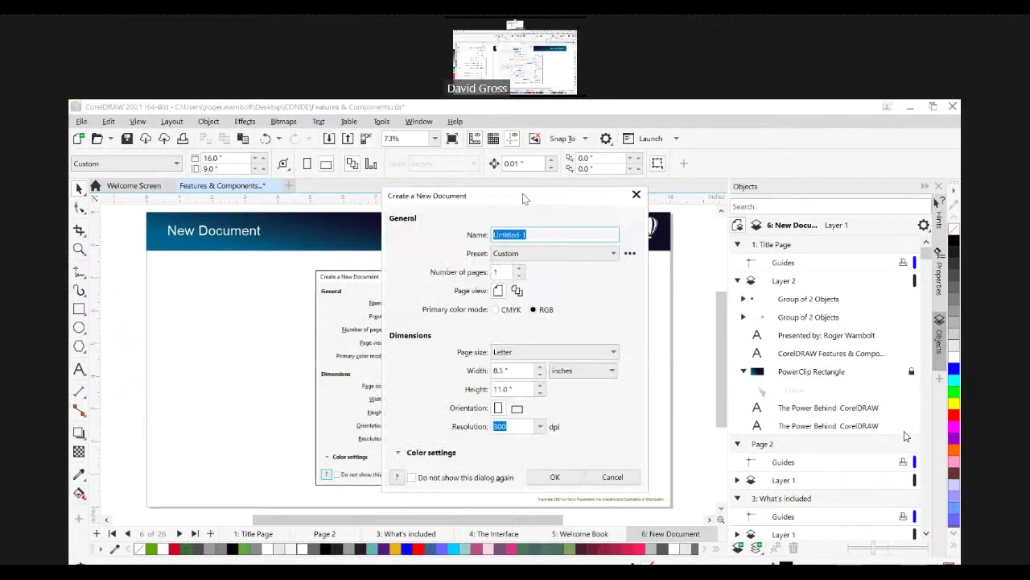
drag(523, 199, 453, 177)
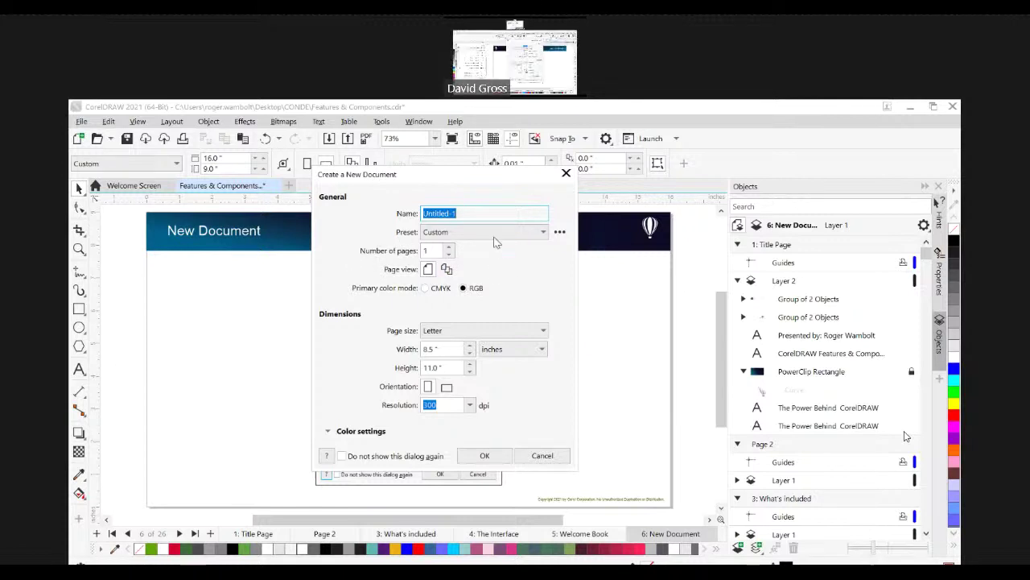
click(516, 233)
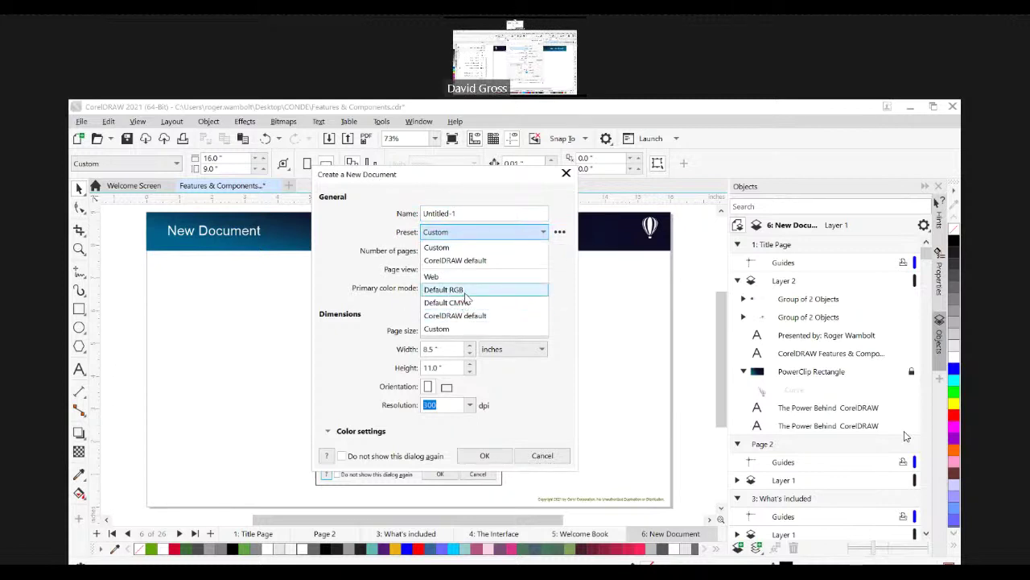
click(466, 290)
click(469, 234)
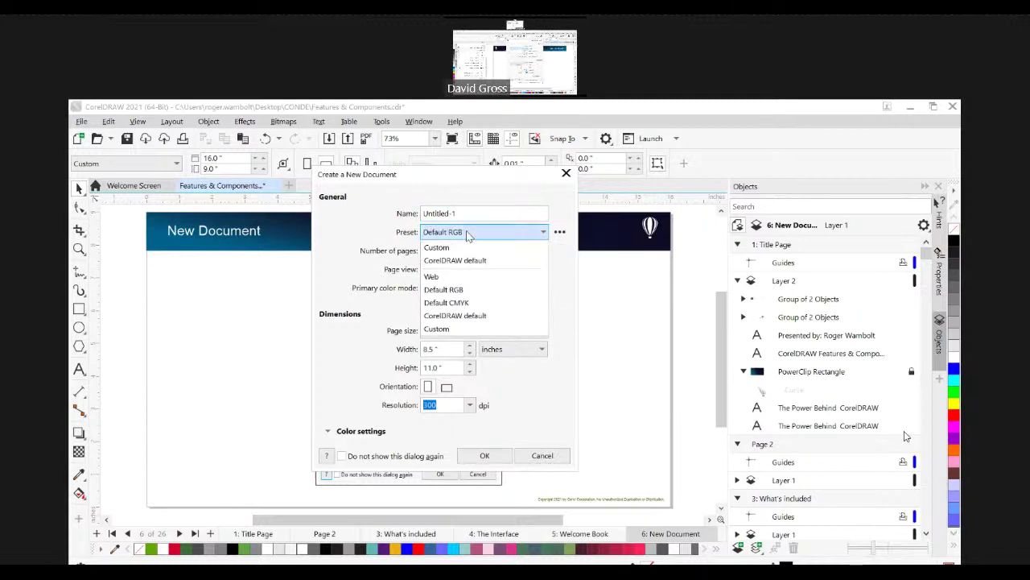
click(446, 277)
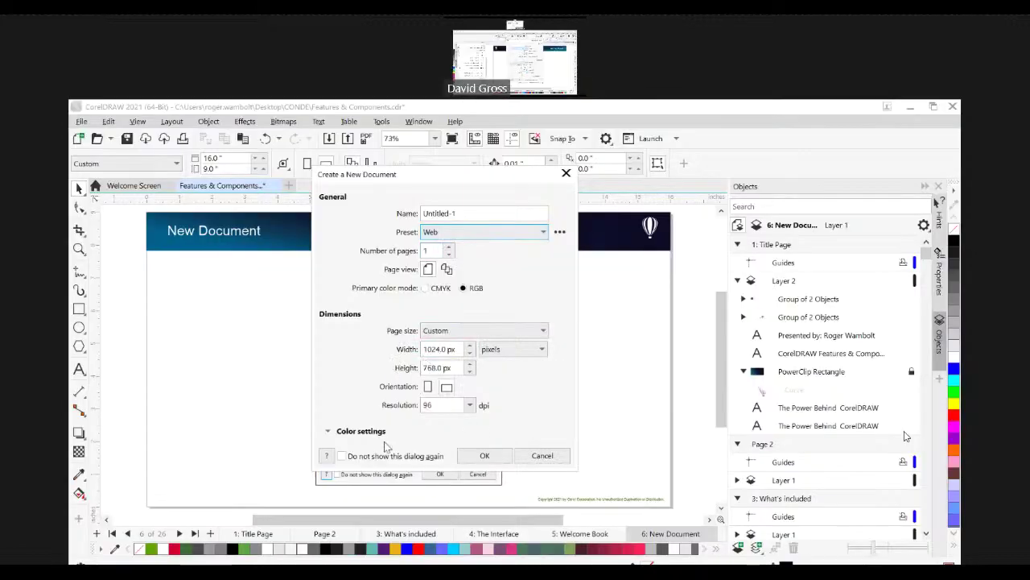
Step: Check the Web preset's resolution against the Default RGB preset and leave the settings without creating a document
click(429, 406)
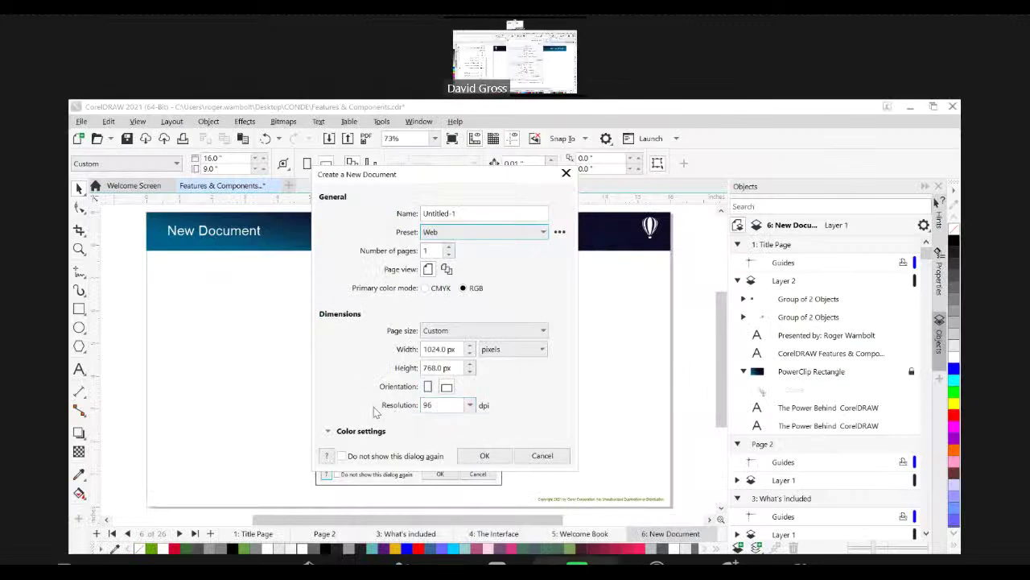
double_click(441, 406)
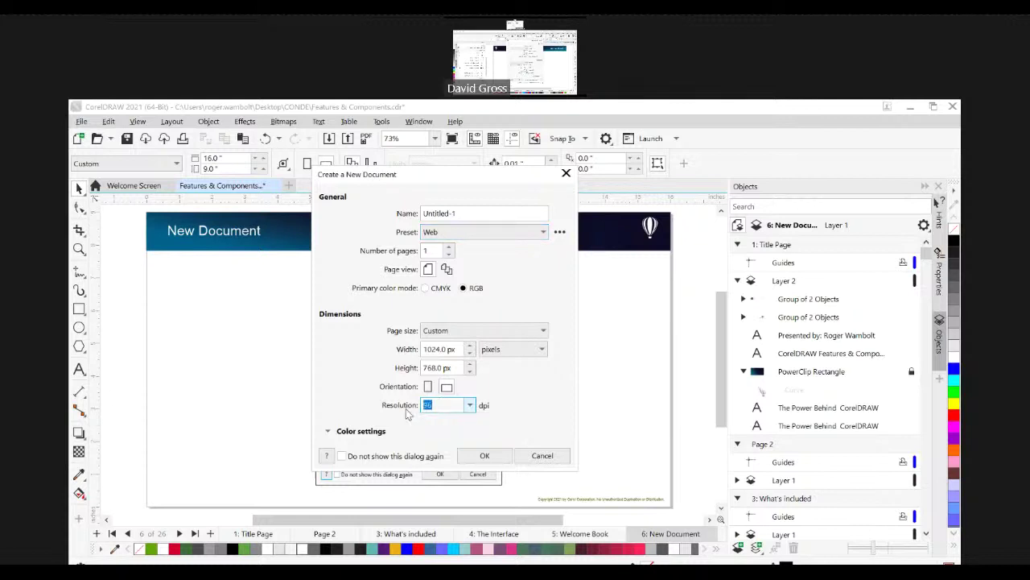
click(474, 234)
click(466, 290)
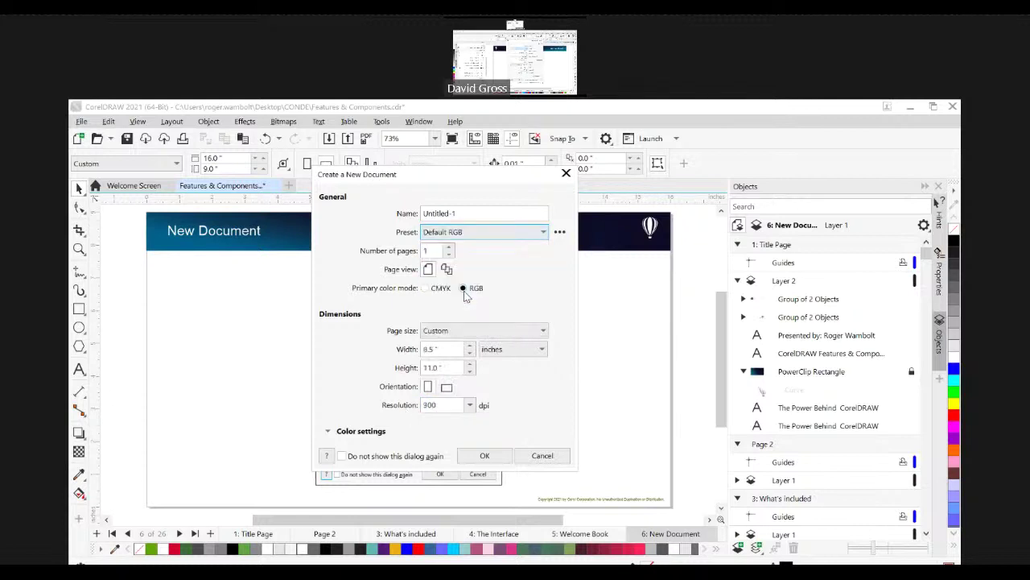
drag(440, 405, 407, 406)
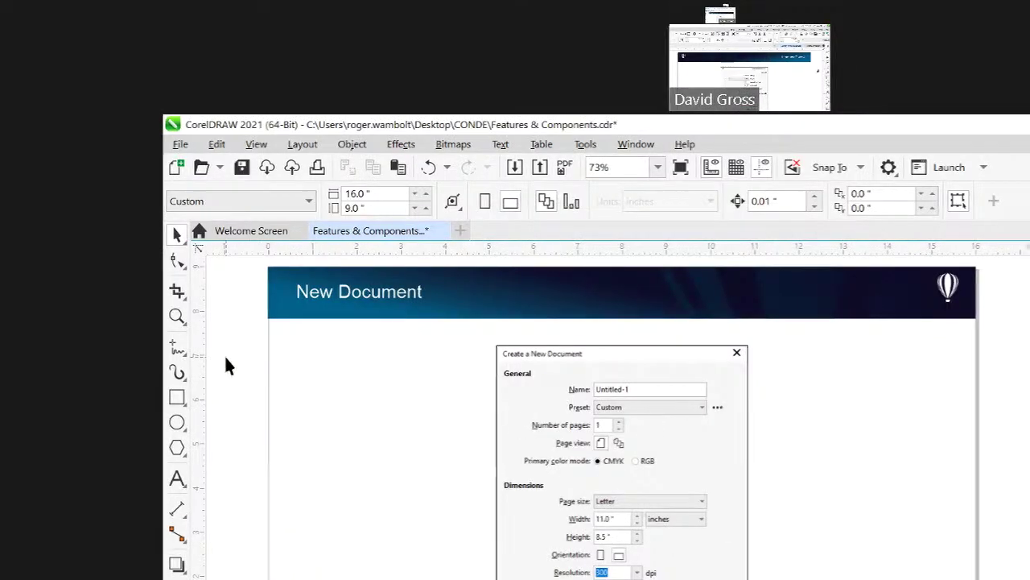
Step: Advance to the Templates page and look through the template sources offered for a new document from template
key(Page_Down)
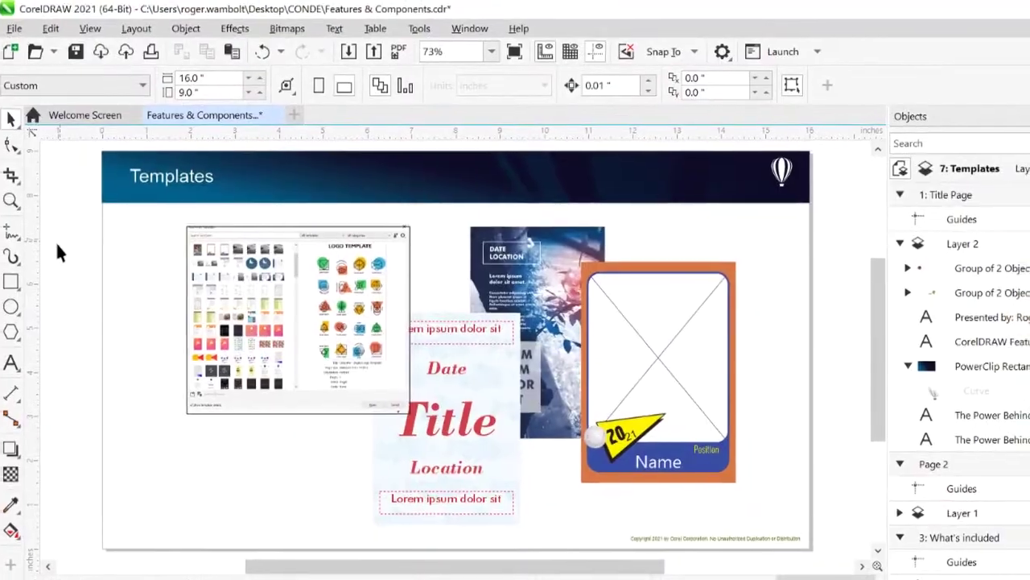
click(11, 28)
click(43, 67)
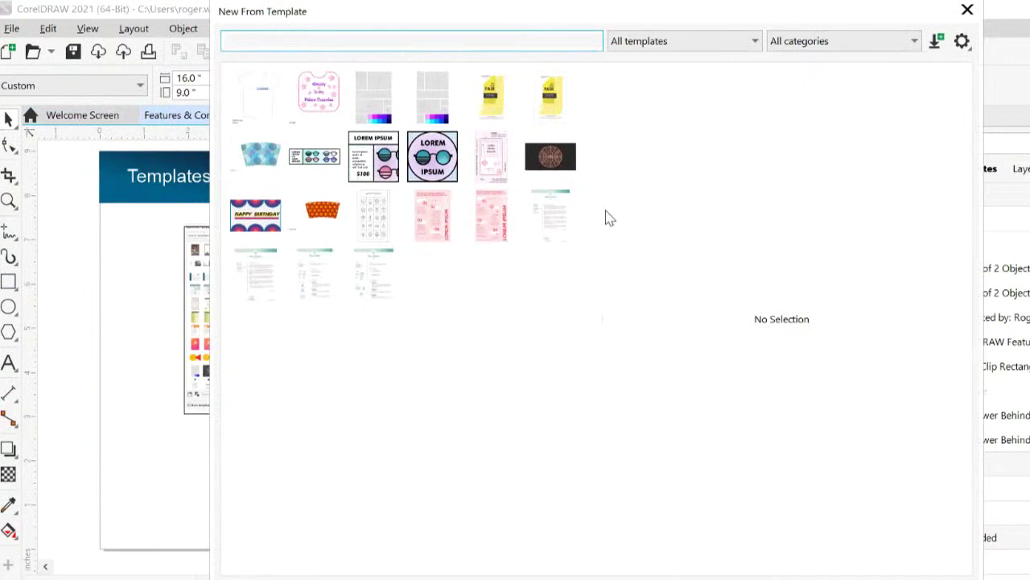
click(650, 40)
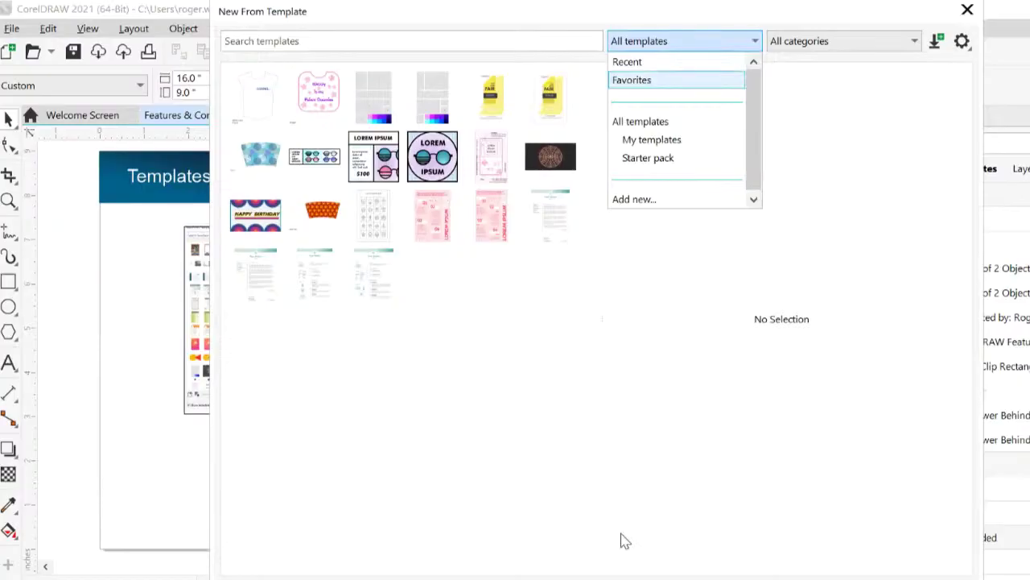
click(622, 530)
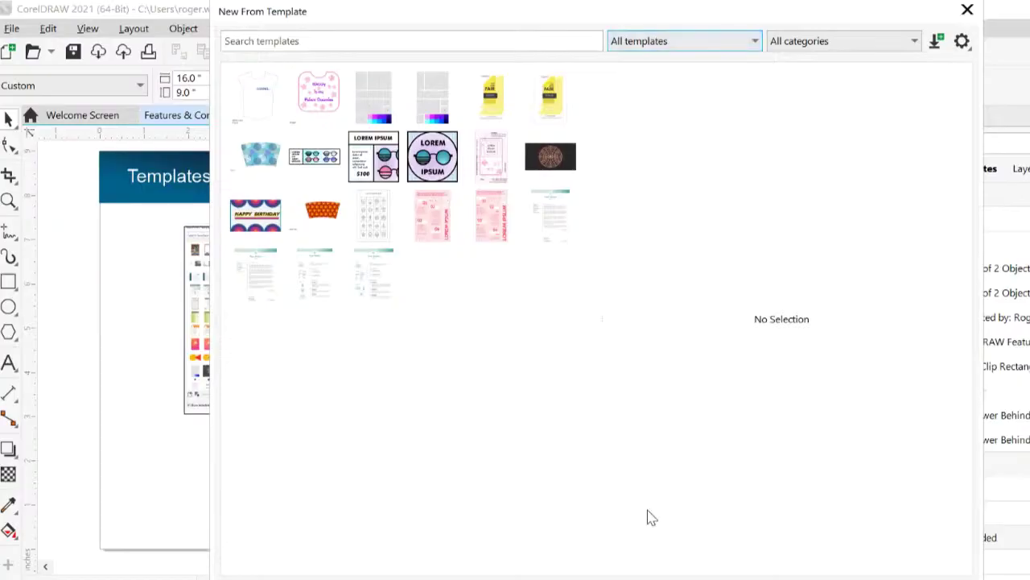
Step: Preview the 8505-12m bib and CONDE - Latte Mug templates and close the template browser without creating a document
click(316, 111)
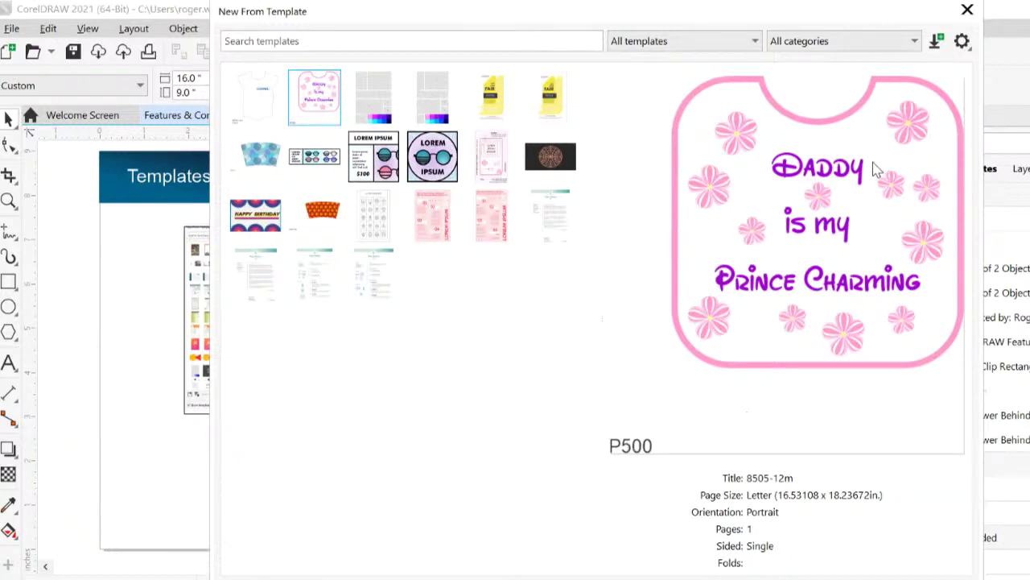
click(270, 152)
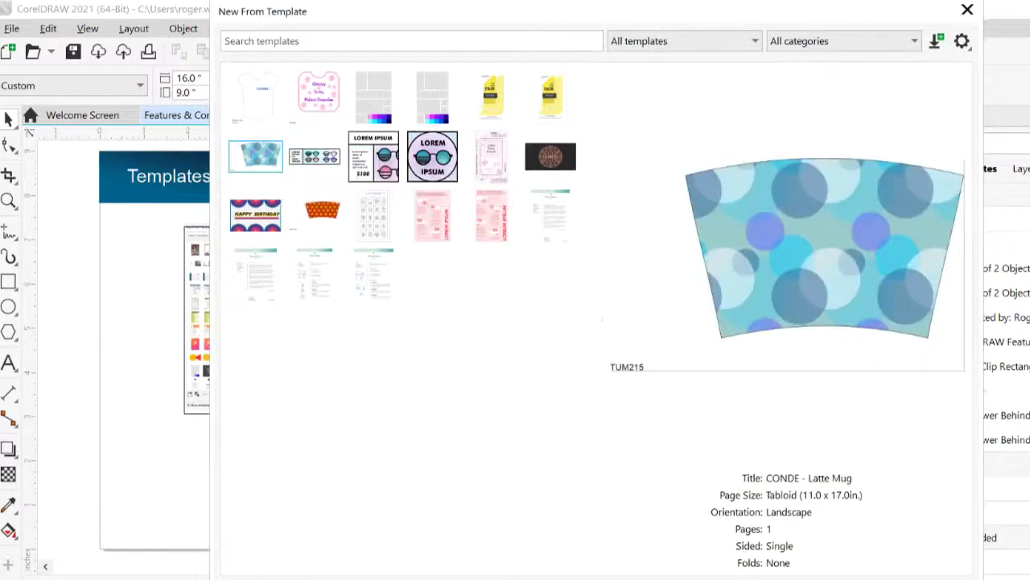
key(Escape)
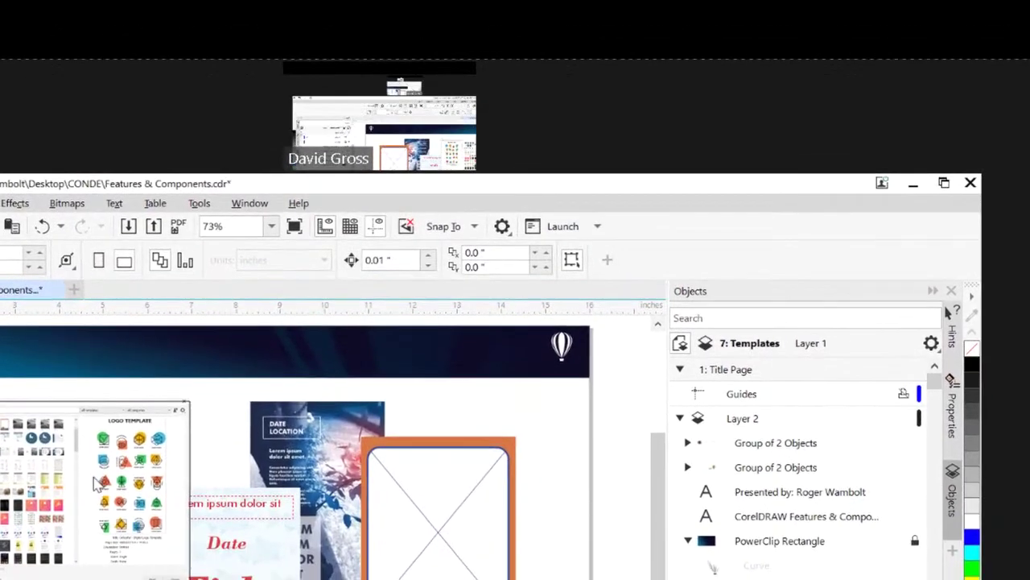
Step: View the options for saving the document as a CorelDRAW Template in the Templates folder
key(ctrl+shift+s)
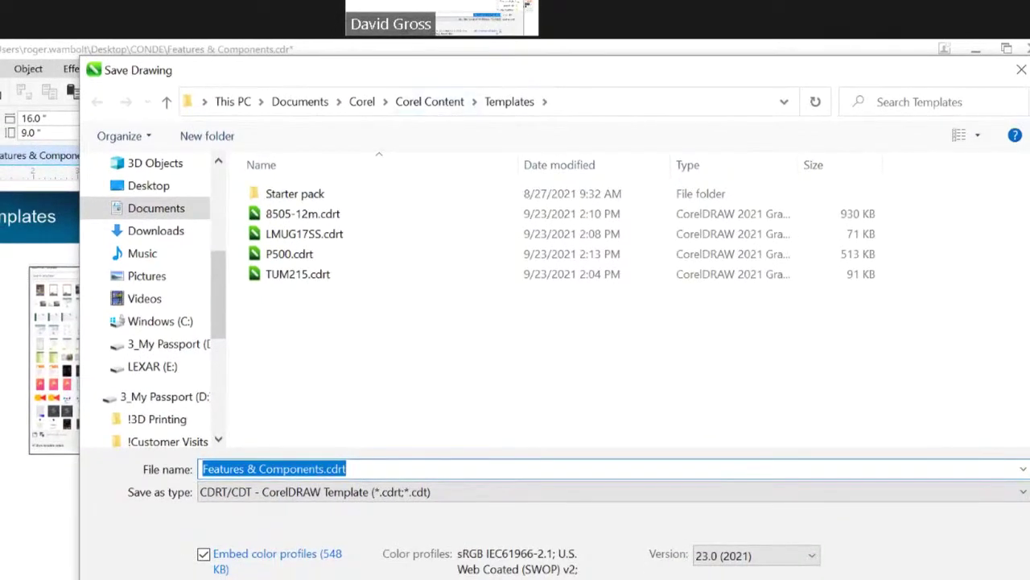
key(Return)
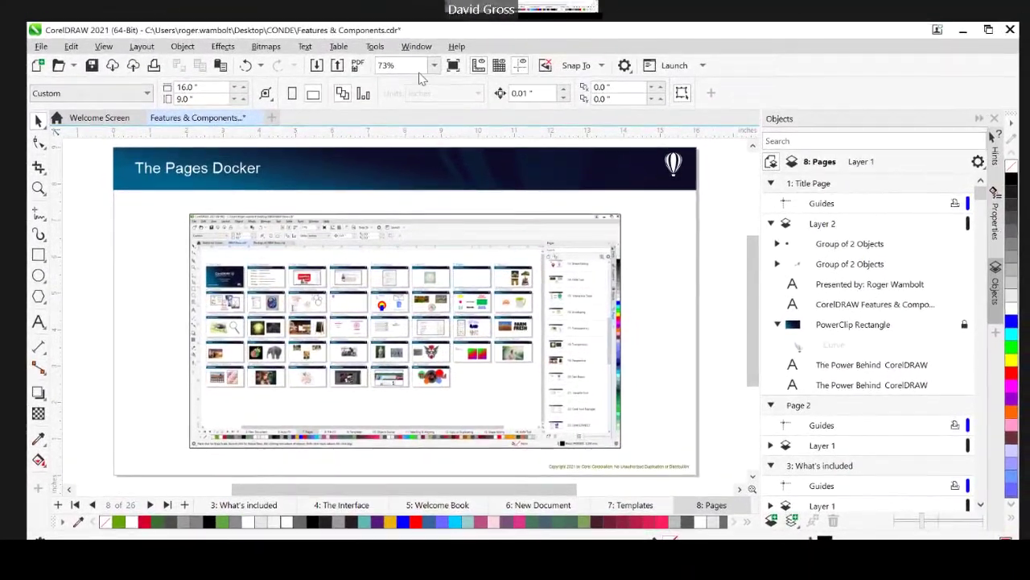
Step: Show the Pages docker and use it to visit the What's included and The Interface pages
click(417, 46)
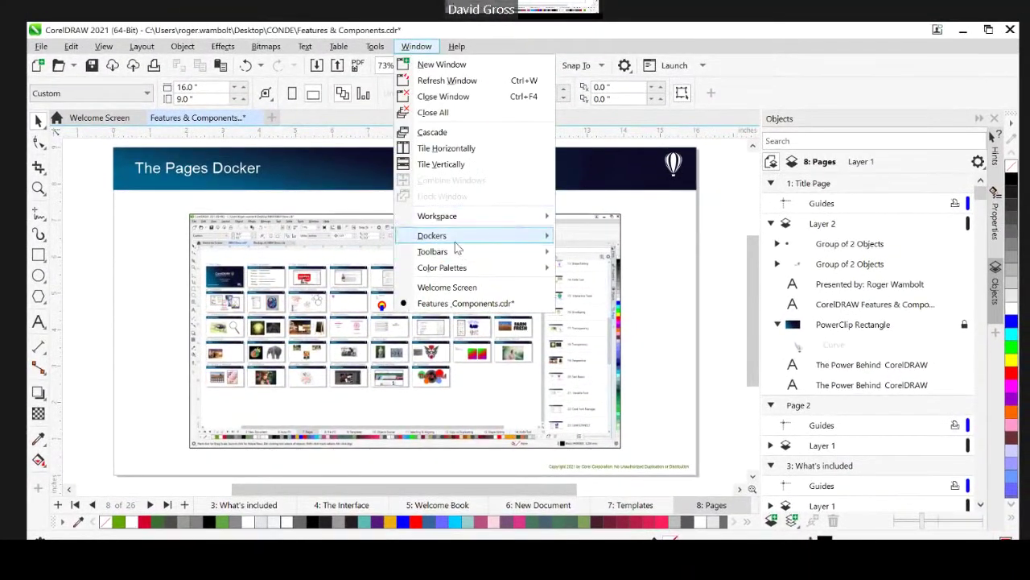
mouse_move(453, 237)
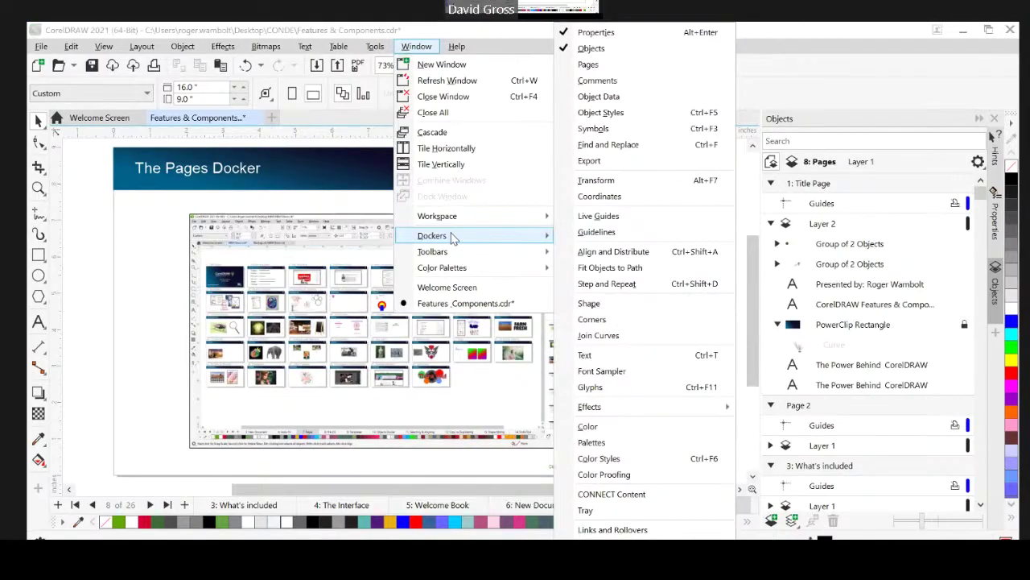
click(606, 66)
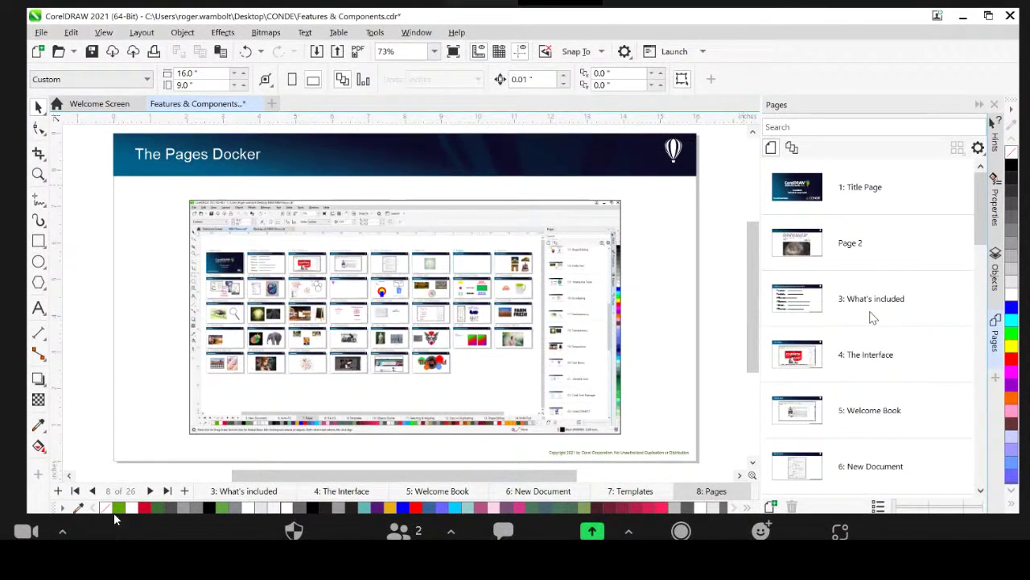
click(874, 318)
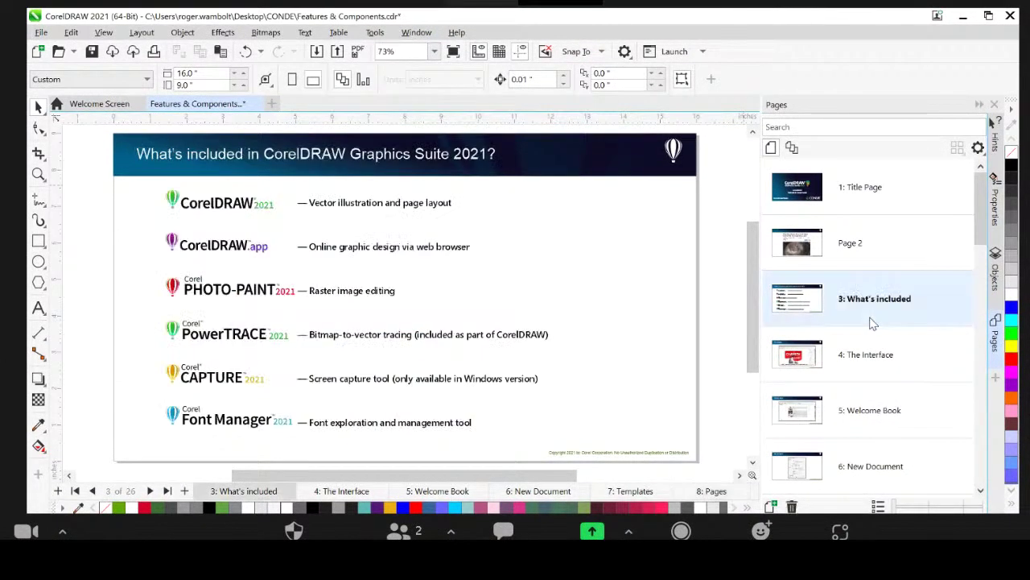
click(859, 362)
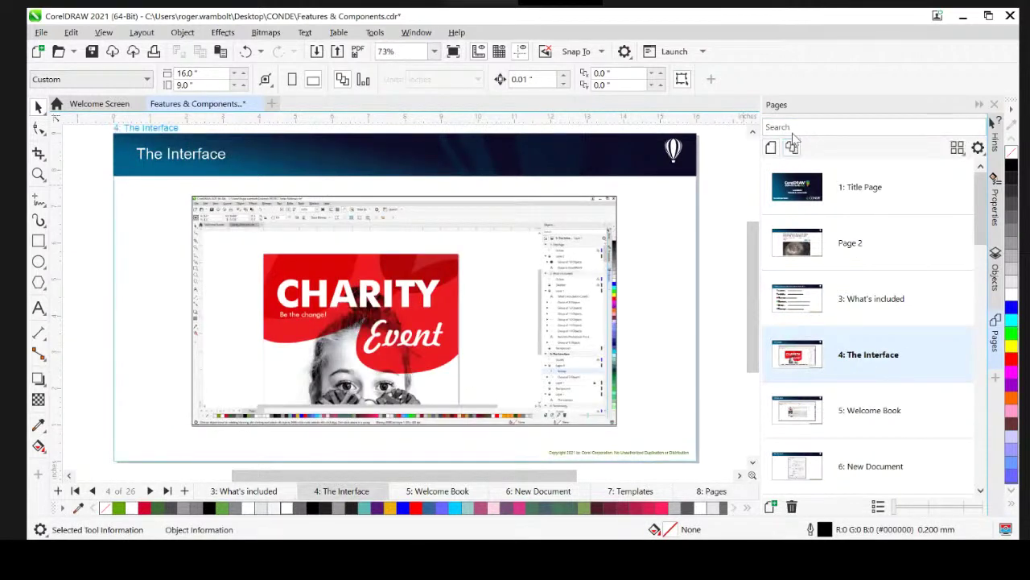
Step: Display all pages of the document together in the multipage view
scroll(427, 282, down, 4)
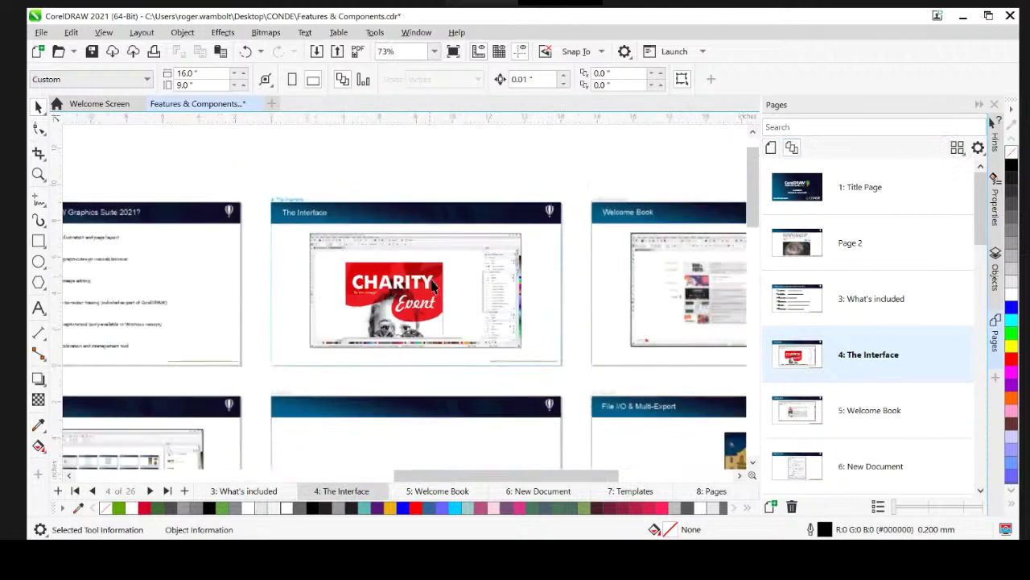
scroll(451, 335, down, 5)
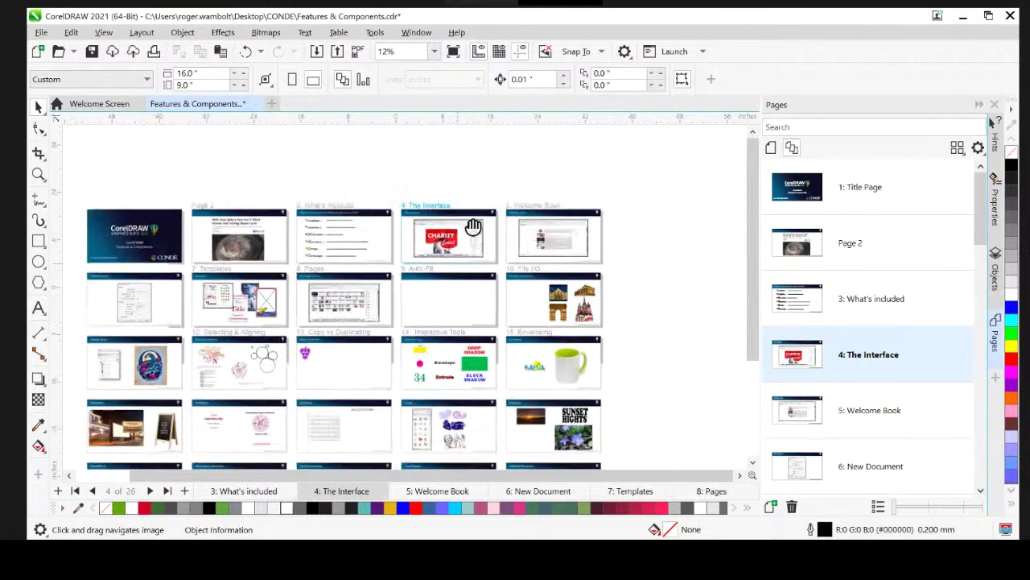
scroll(482, 322, down, 2)
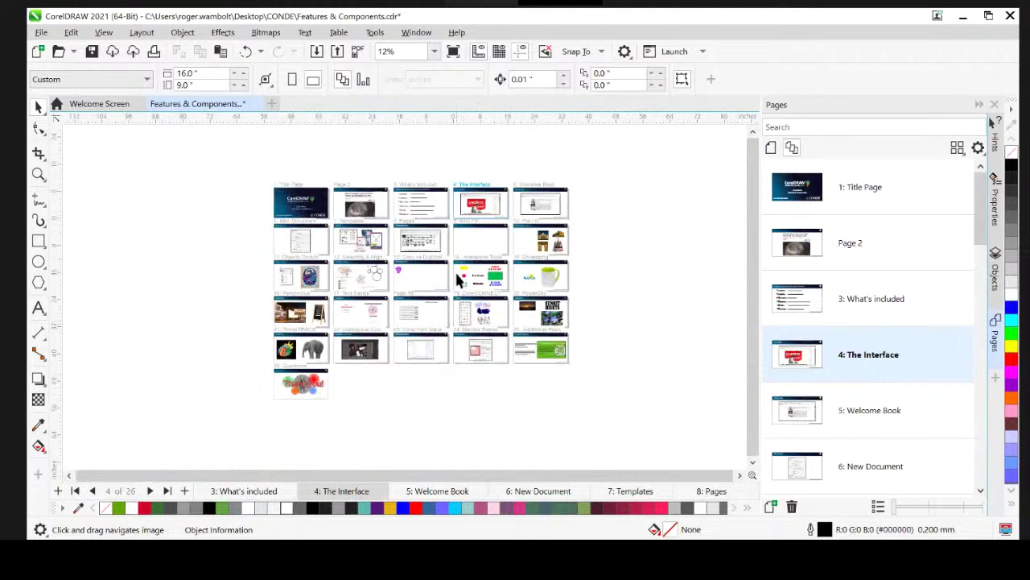
scroll(463, 298, up, 1)
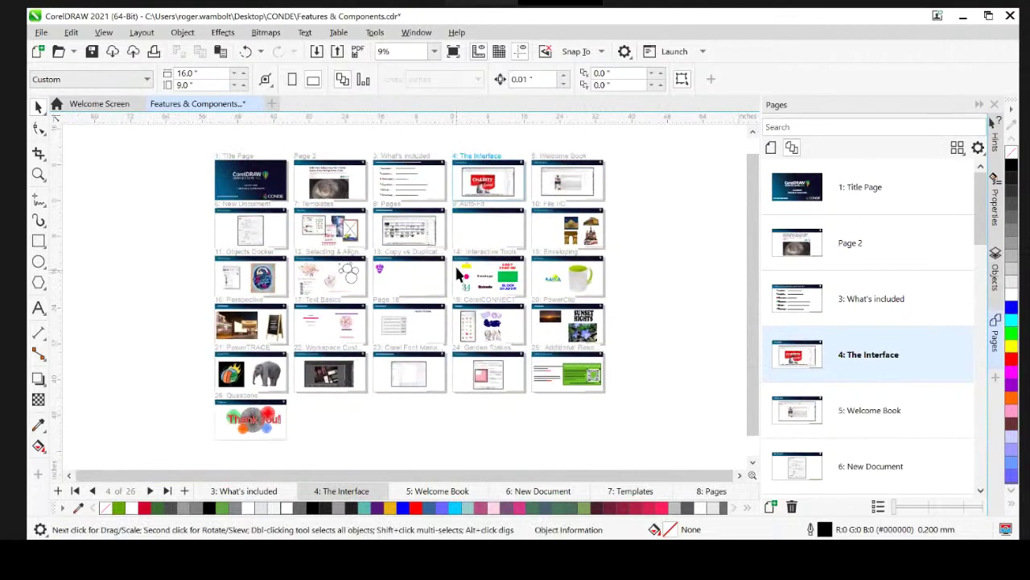
Step: Try the vertical, horizontal and custom page layouts for the multipage view
click(957, 148)
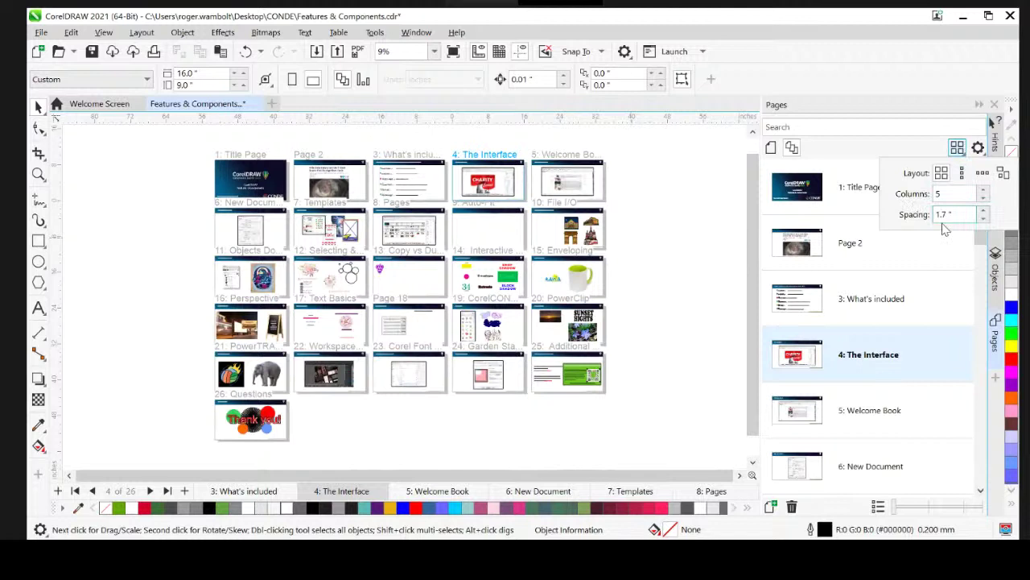
click(965, 175)
click(983, 174)
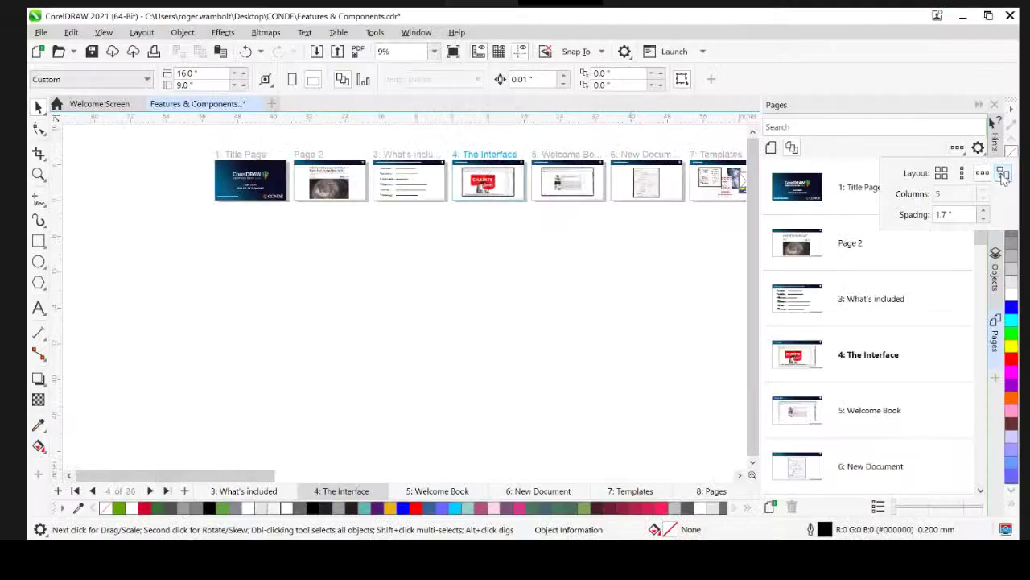
click(1004, 174)
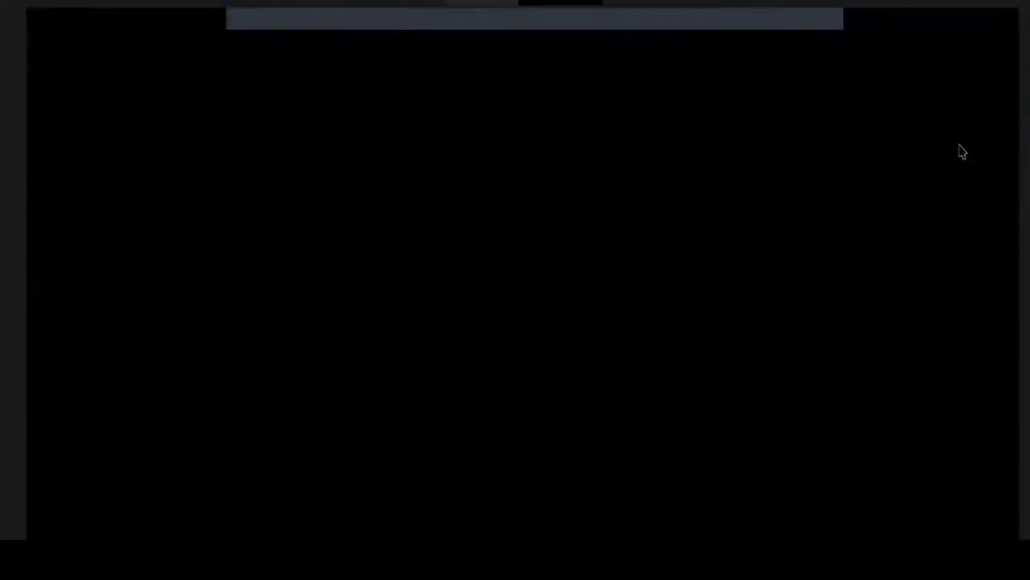
Step: Switch to Task Manager, end the CorelDRAW 2021 task and close Task Manager
click(533, 304)
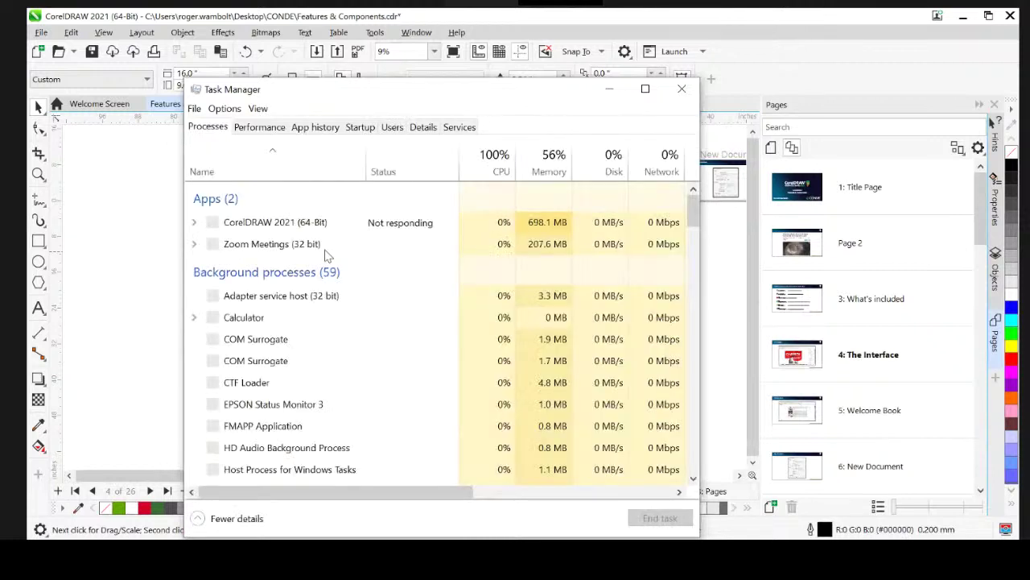
click(299, 224)
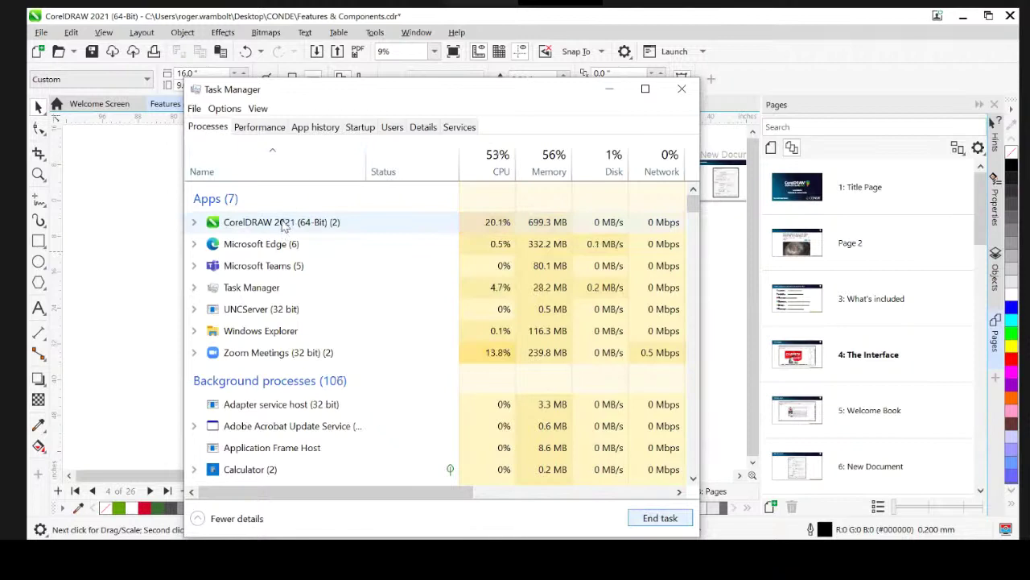
click(282, 223)
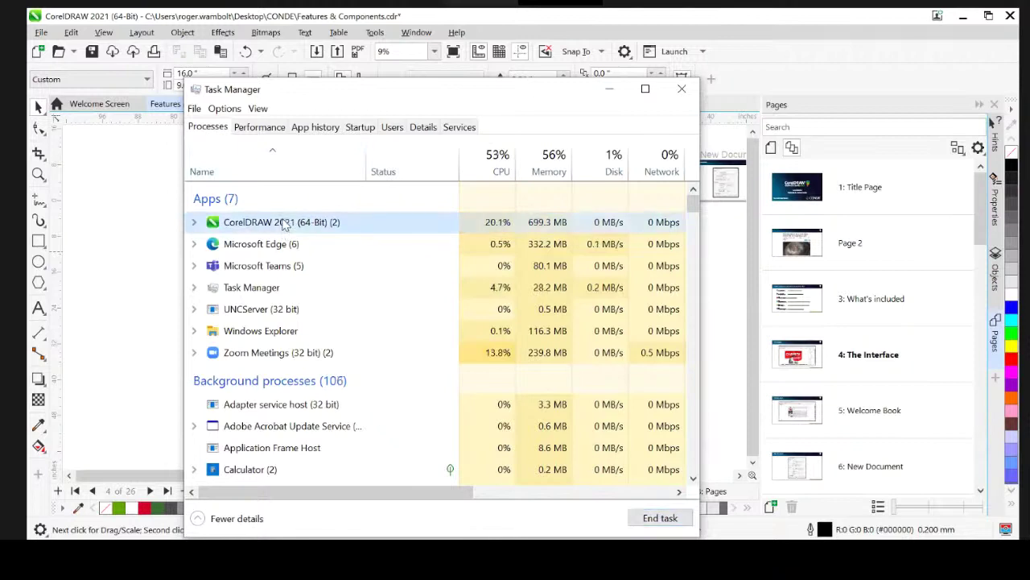
click(660, 517)
click(682, 90)
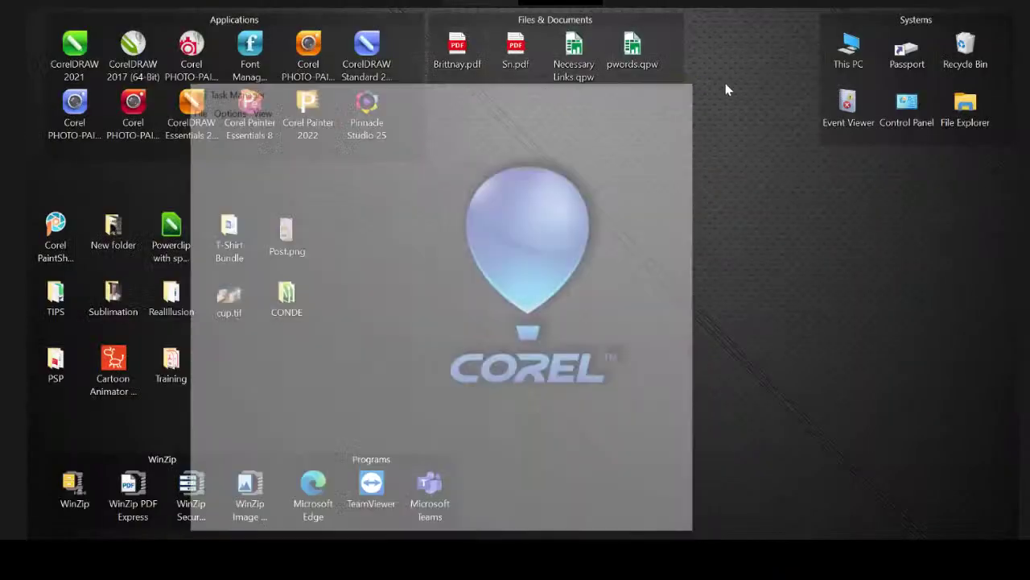
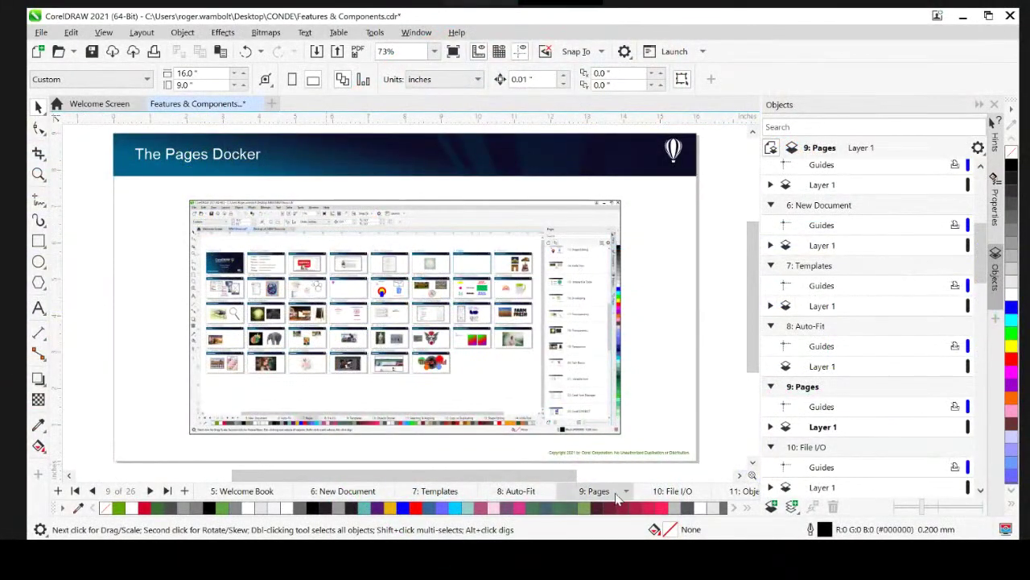
Step: Move the Pages page ahead of Auto-Fit in the page order and show the Pages docker
drag(618, 499, 516, 499)
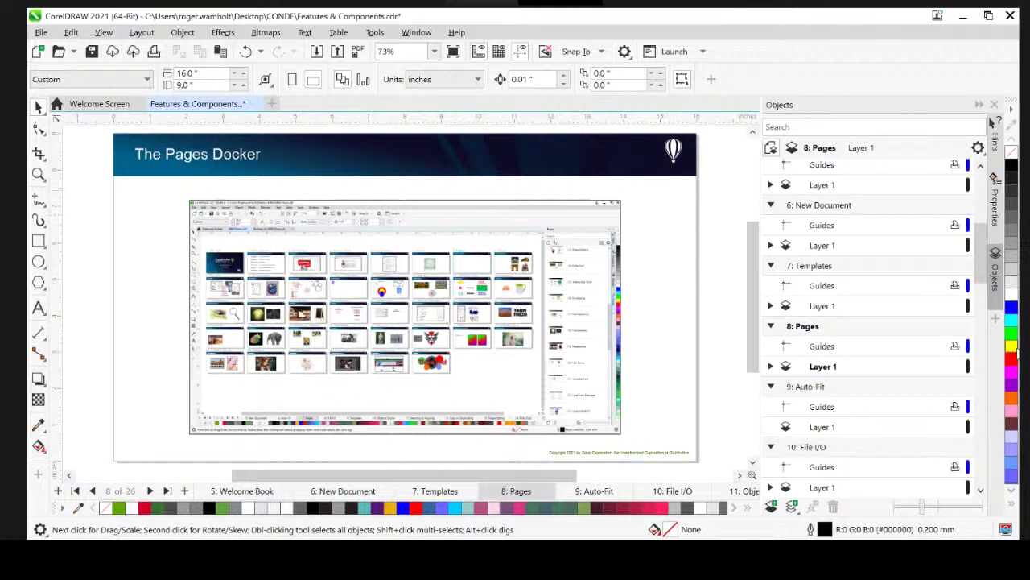
click(417, 41)
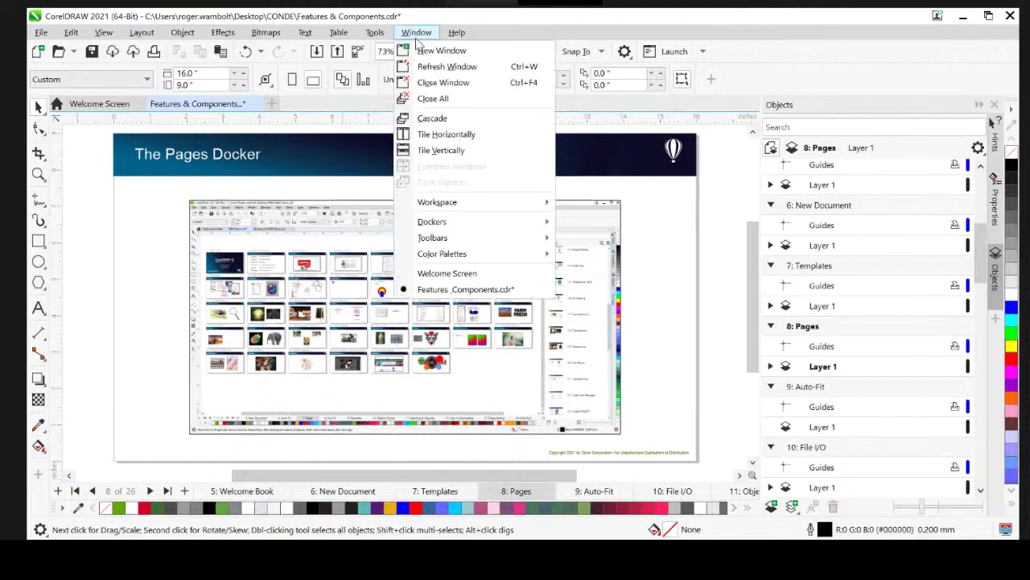
mouse_move(483, 222)
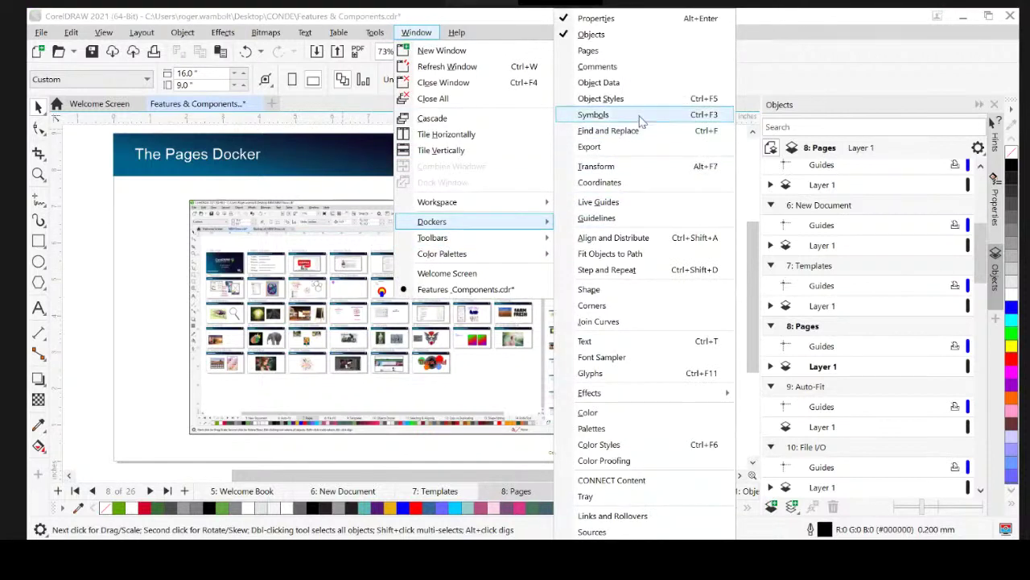
click(588, 51)
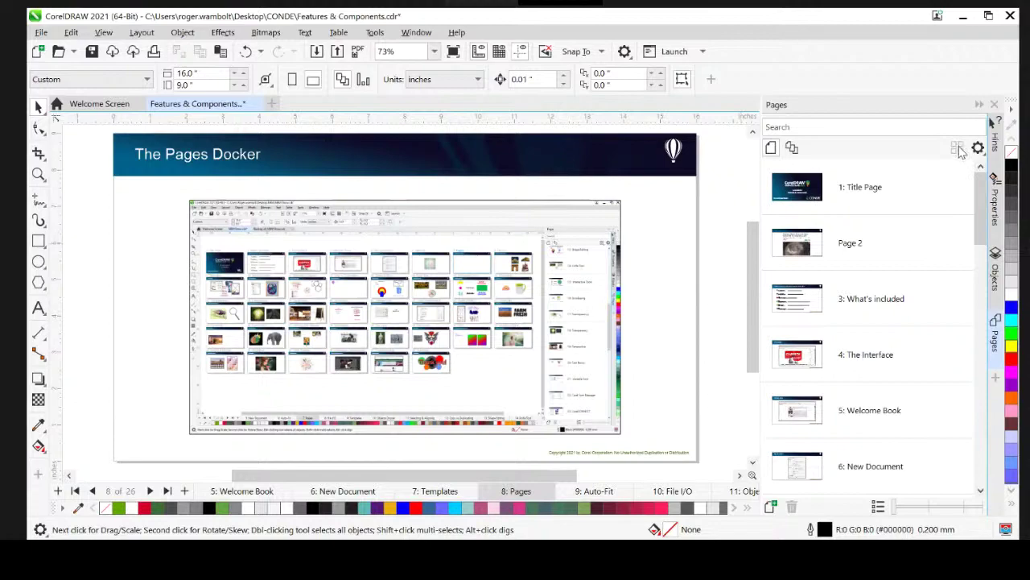
Step: Display all pages together in the multipage view and bring the pages around Auto-Fit and Selecting & Aligning into view
click(792, 147)
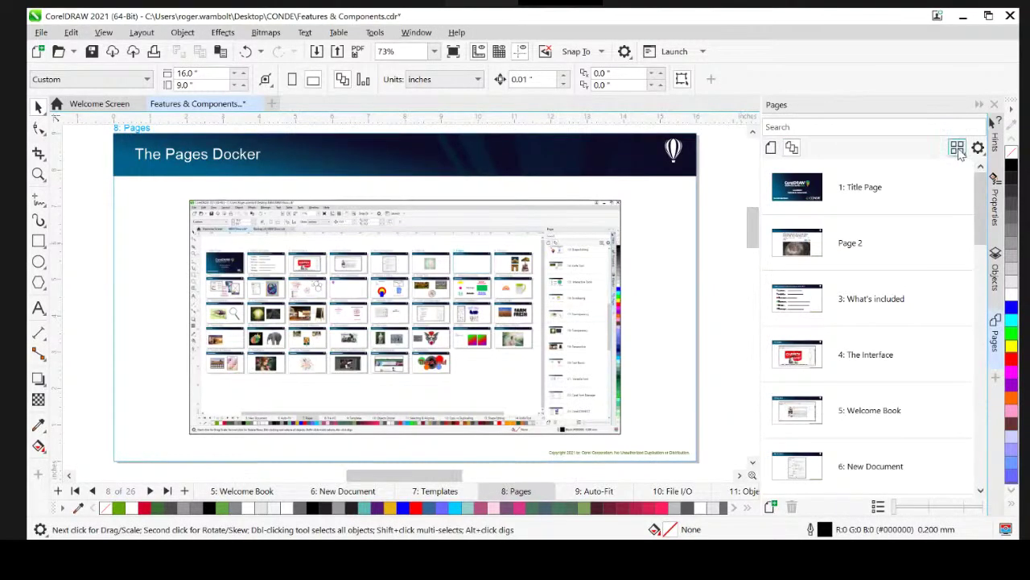
click(957, 147)
scroll(341, 340, down, 3)
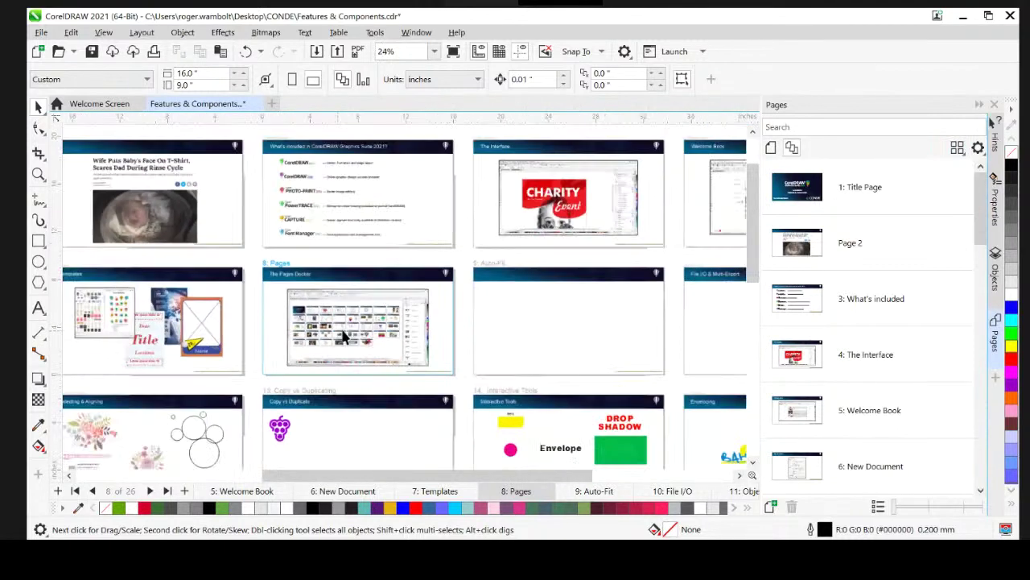
drag(374, 288, 368, 250)
scroll(368, 271, down, 2)
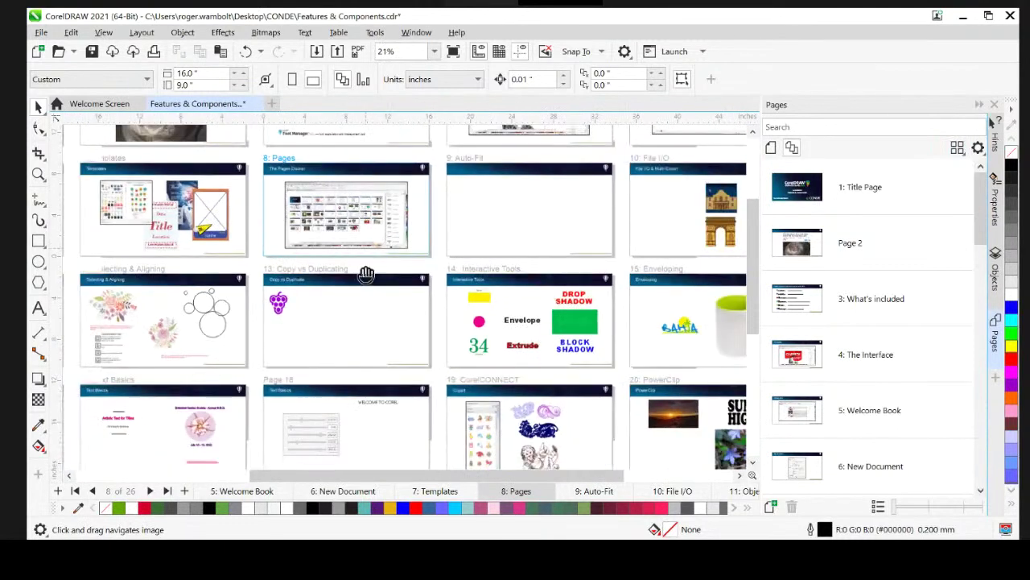
scroll(209, 352, down, 1)
Step: Move the smaller floral group from the Selecting & Aligning page to the middle of the Auto-Fit page and return to single-page view
click(197, 346)
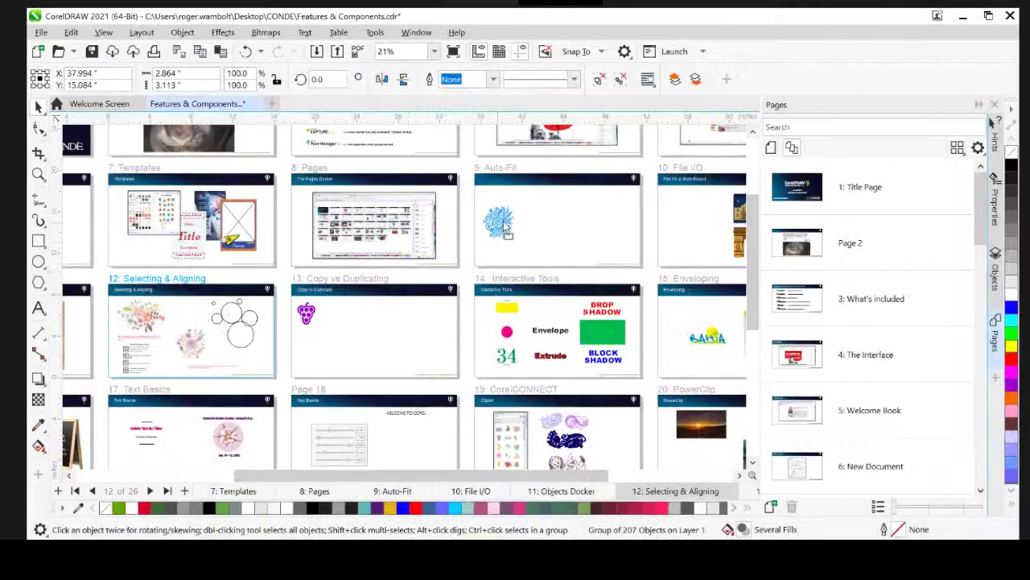
drag(507, 224, 559, 226)
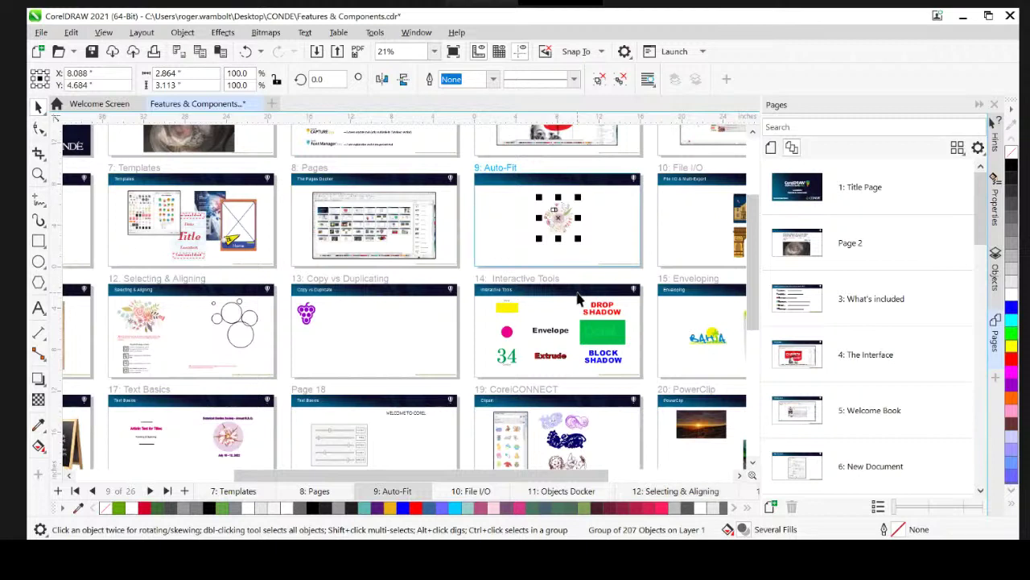
click(772, 149)
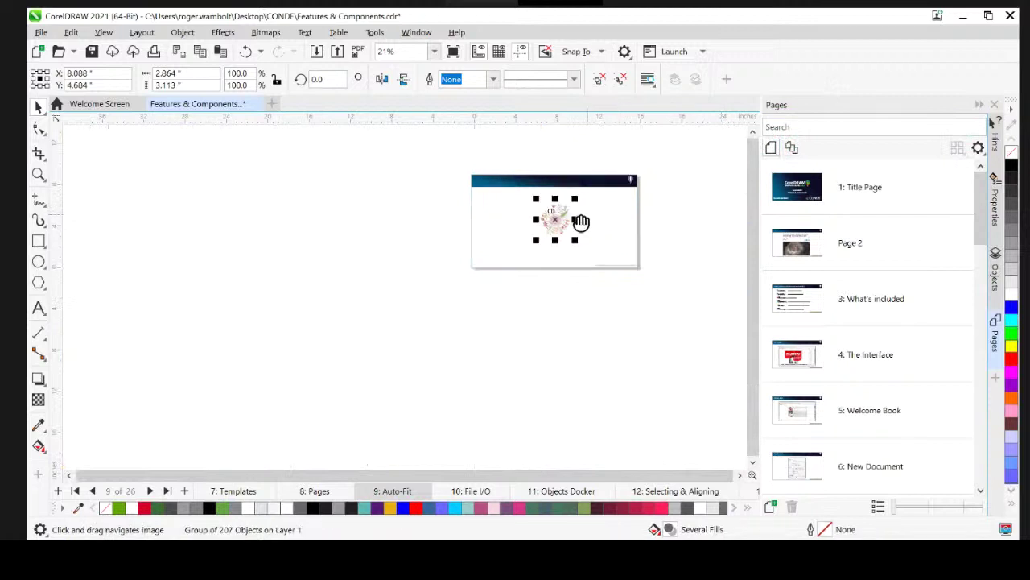
drag(581, 227, 410, 296)
scroll(539, 318, up, 1)
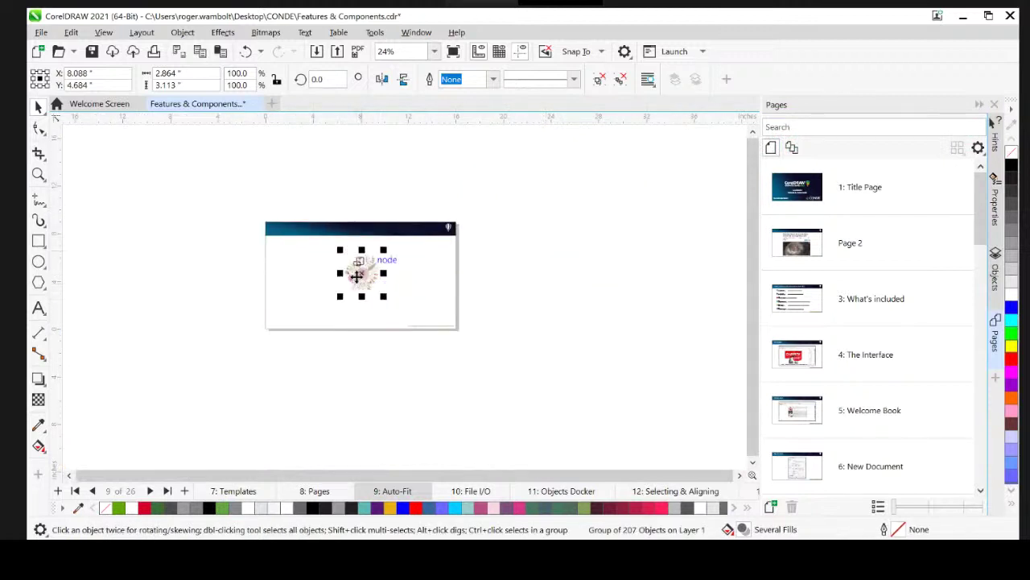
click(636, 274)
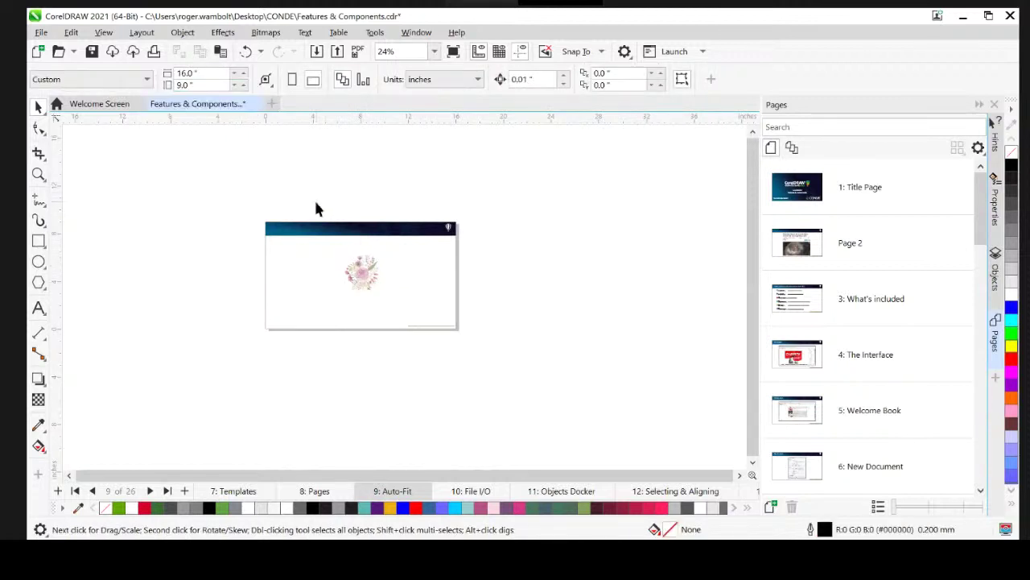
Step: Autofit the Auto-Fit page to the floral group with a 0.07" margin
drag(406, 319, 407, 319)
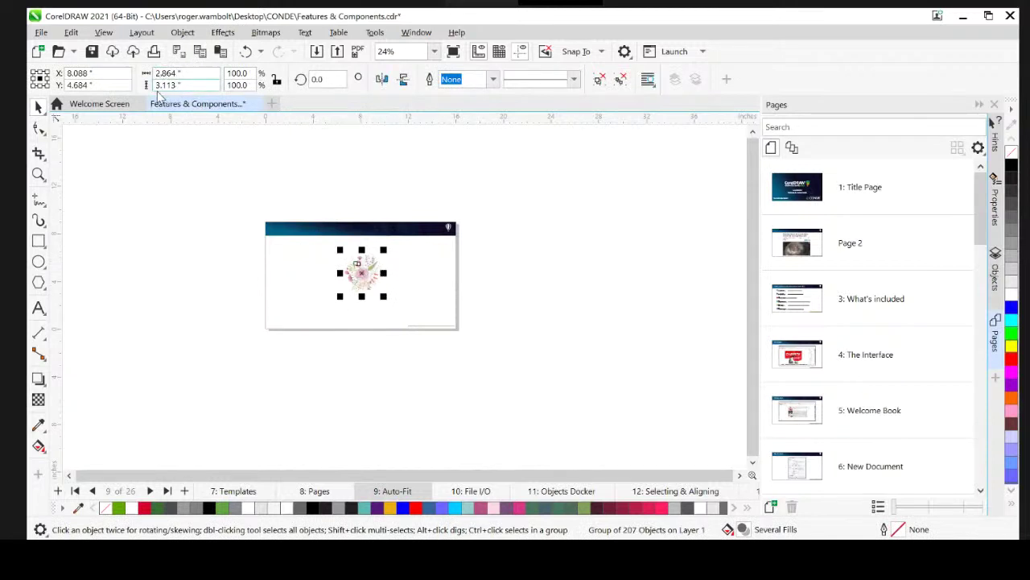
click(353, 175)
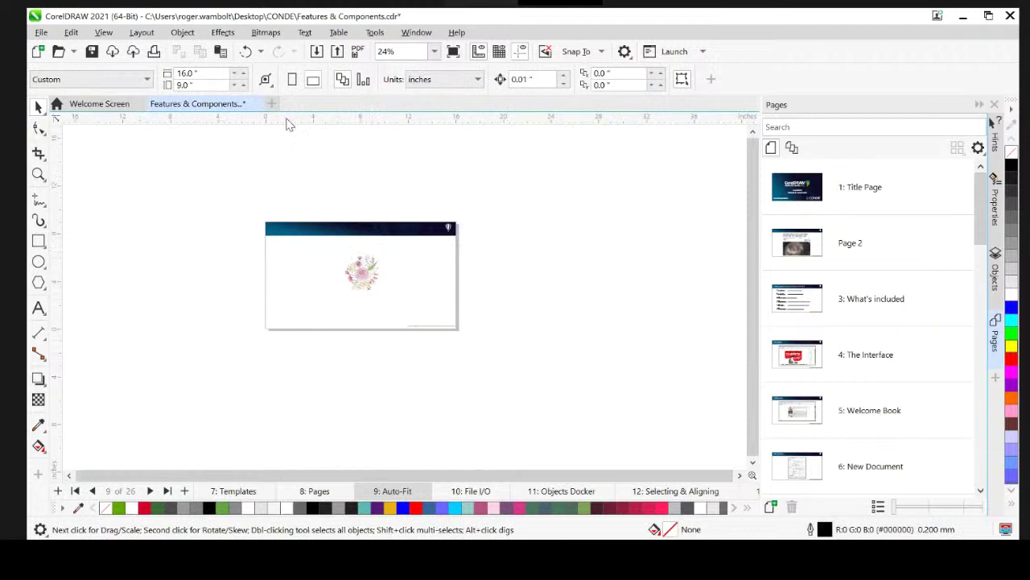
click(265, 81)
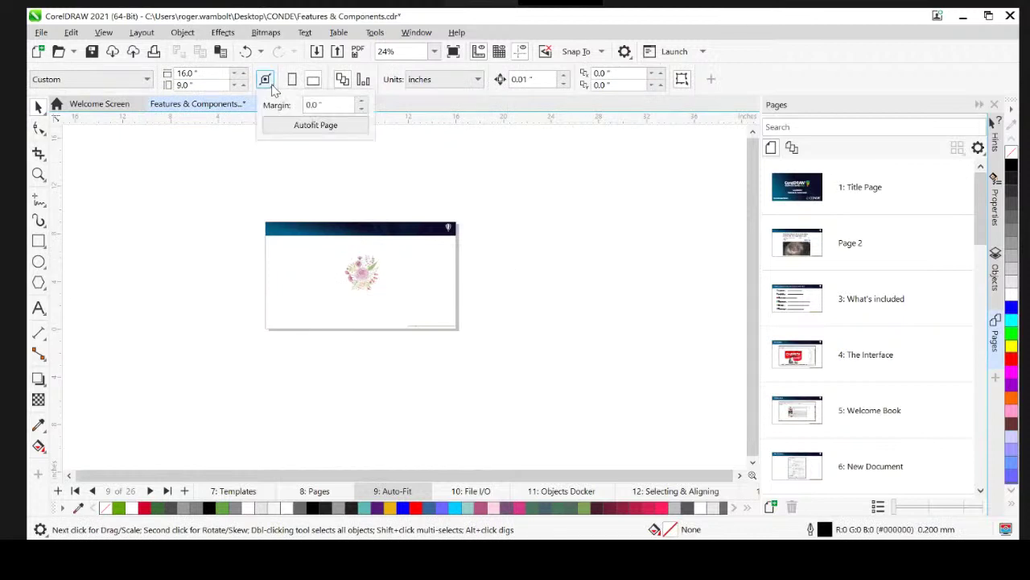
click(363, 102)
click(363, 102)
click(362, 103)
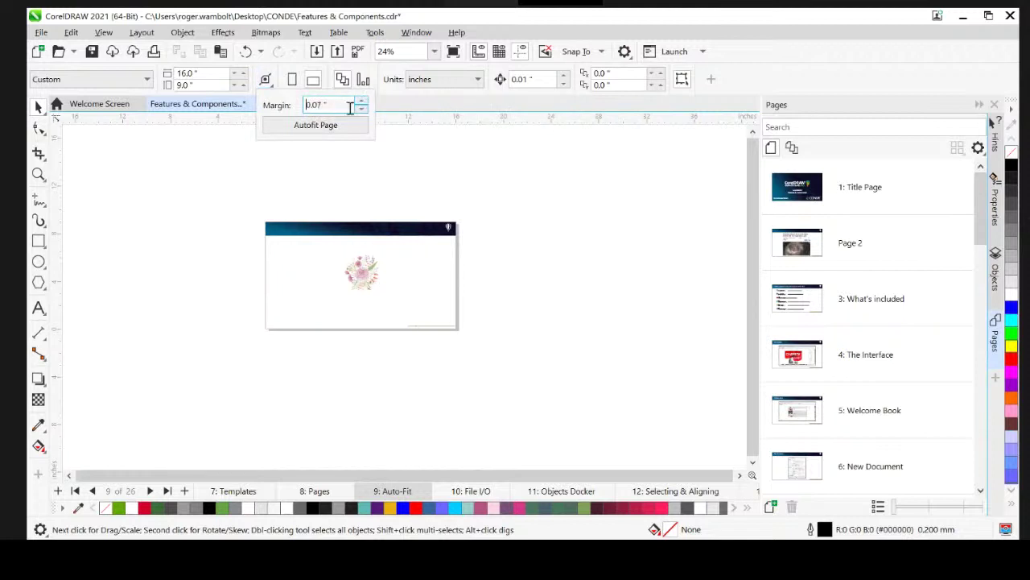
click(325, 127)
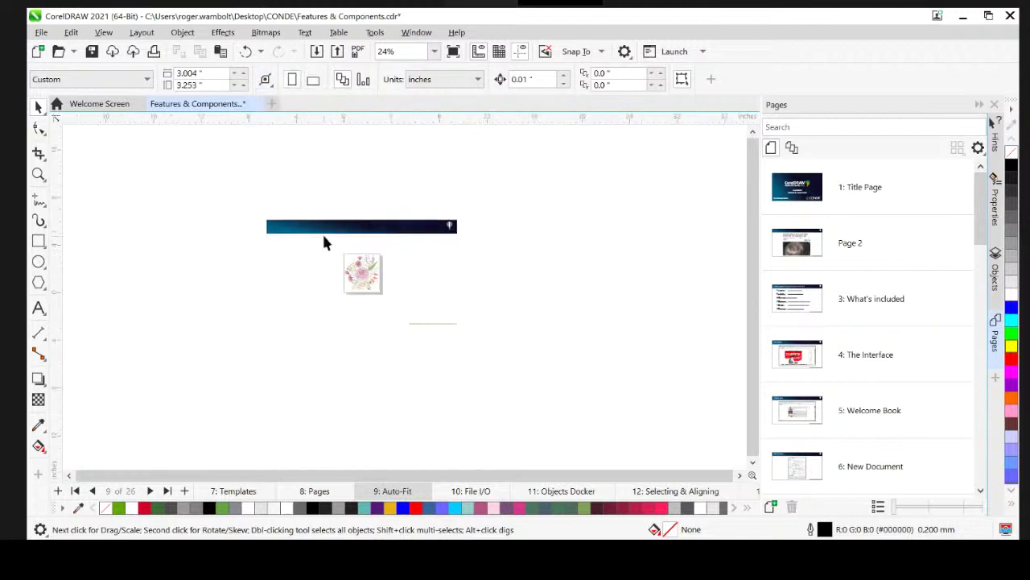
Step: Examine the autofitted page up close and among its neighbours in the multipage view, ending in single-page view
scroll(354, 266, up, 3)
scroll(367, 267, up, 4)
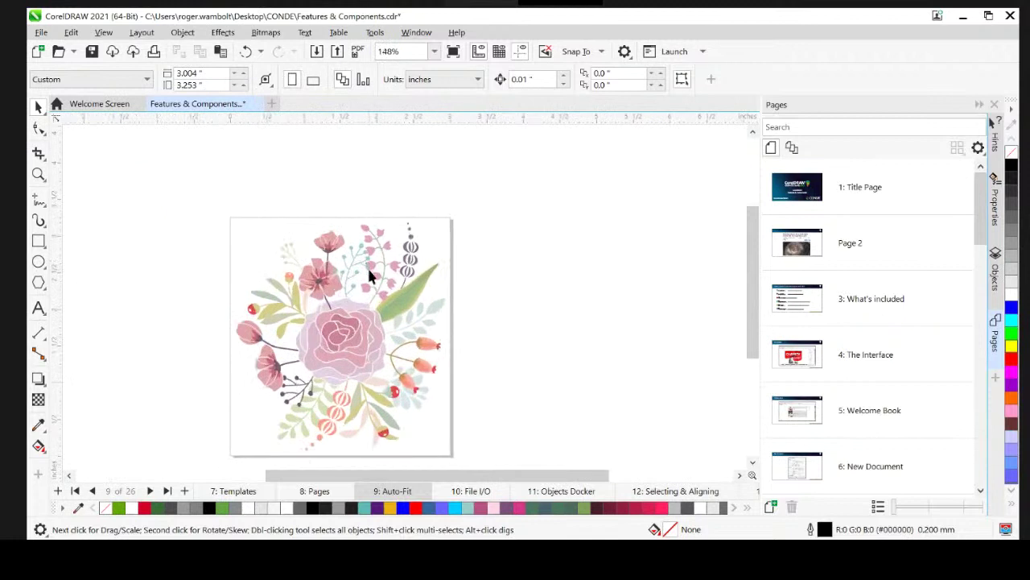
drag(368, 271, 439, 236)
scroll(573, 213, down, 4)
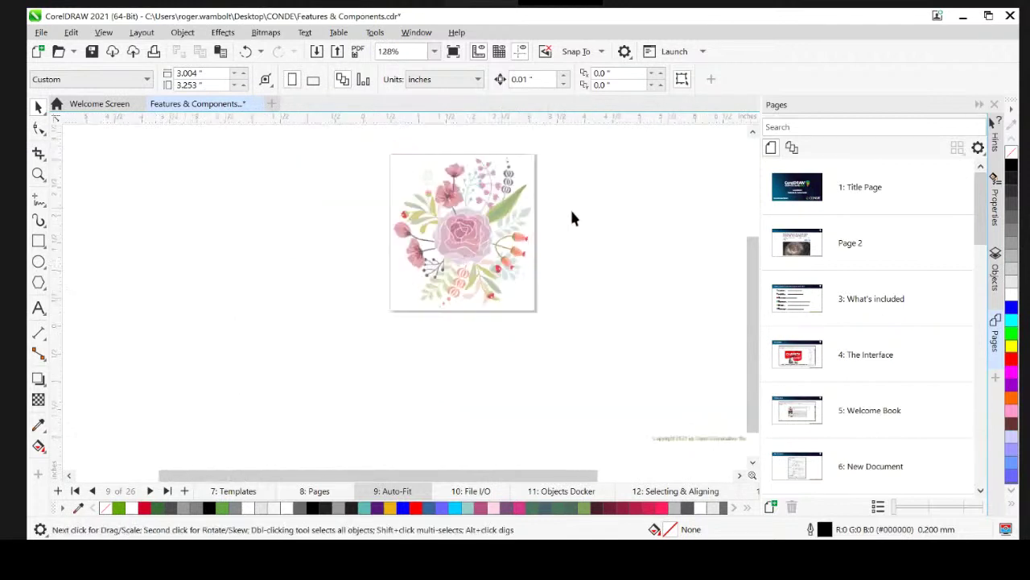
drag(574, 207, 472, 385)
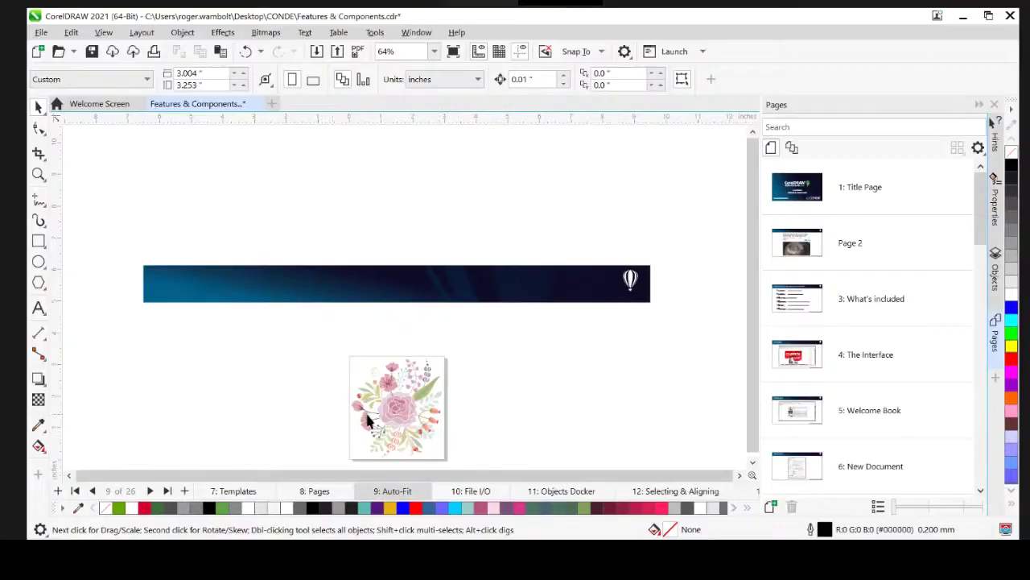
drag(368, 419, 380, 335)
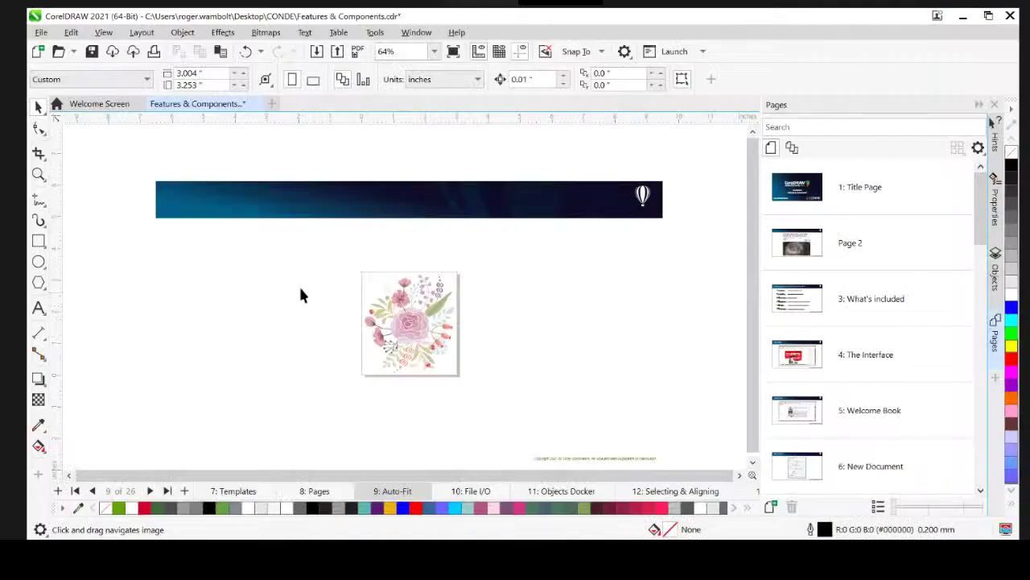
click(792, 147)
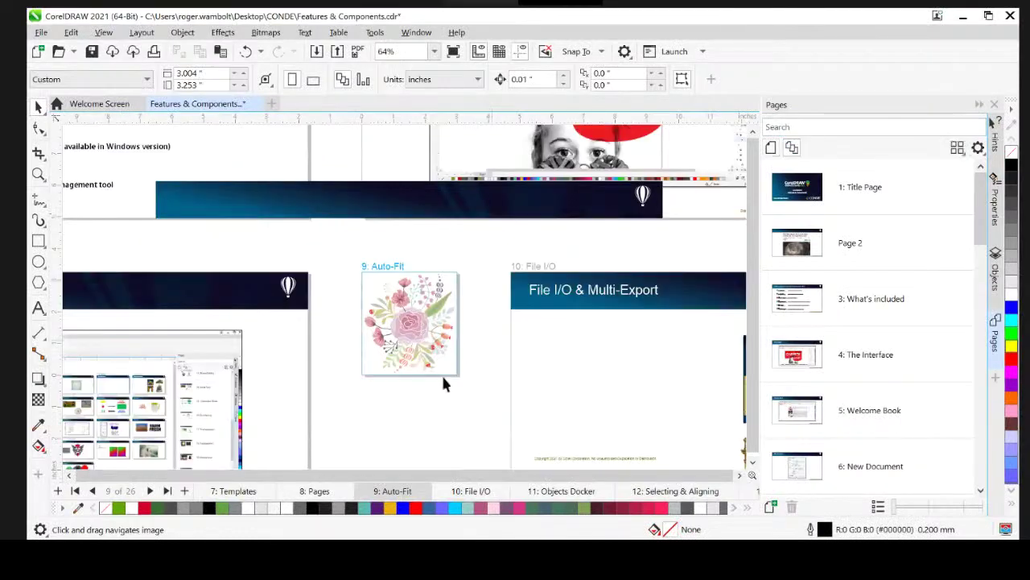
scroll(456, 361, down, 2)
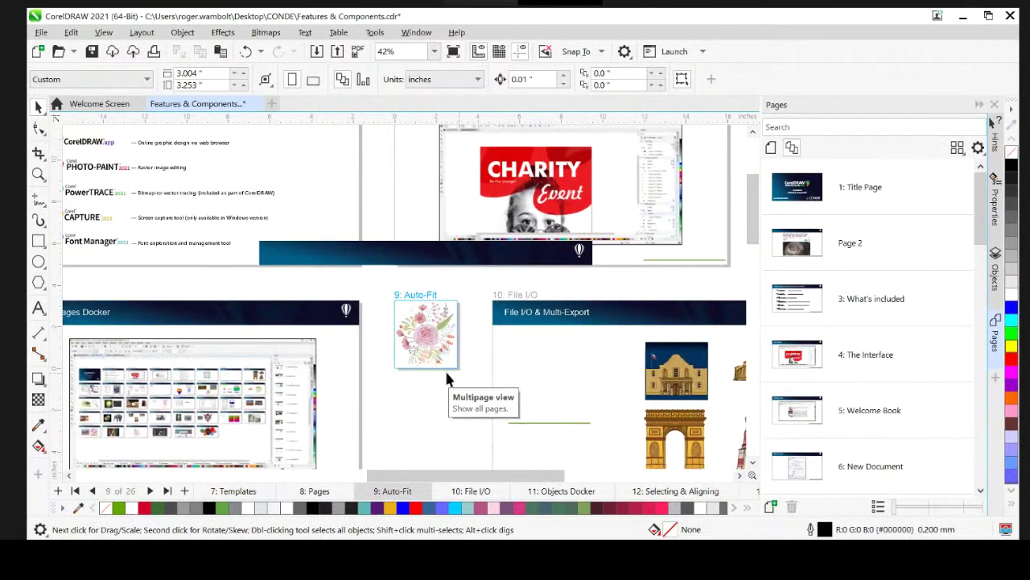
click(771, 147)
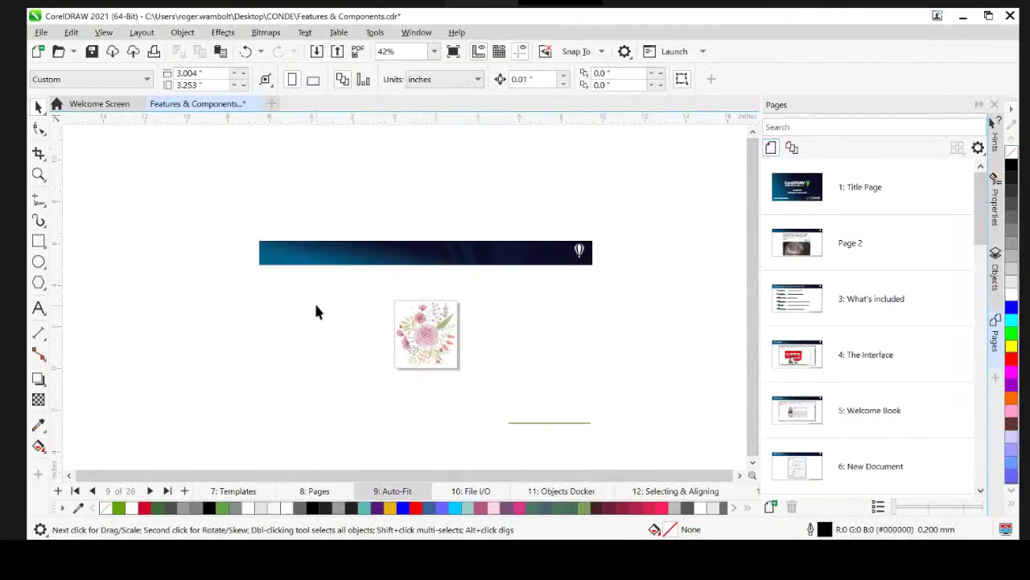
Step: Go to the File I/O page, select the Alamo graphic and show the Objects docker
key(shift+F4)
key(Page_Down)
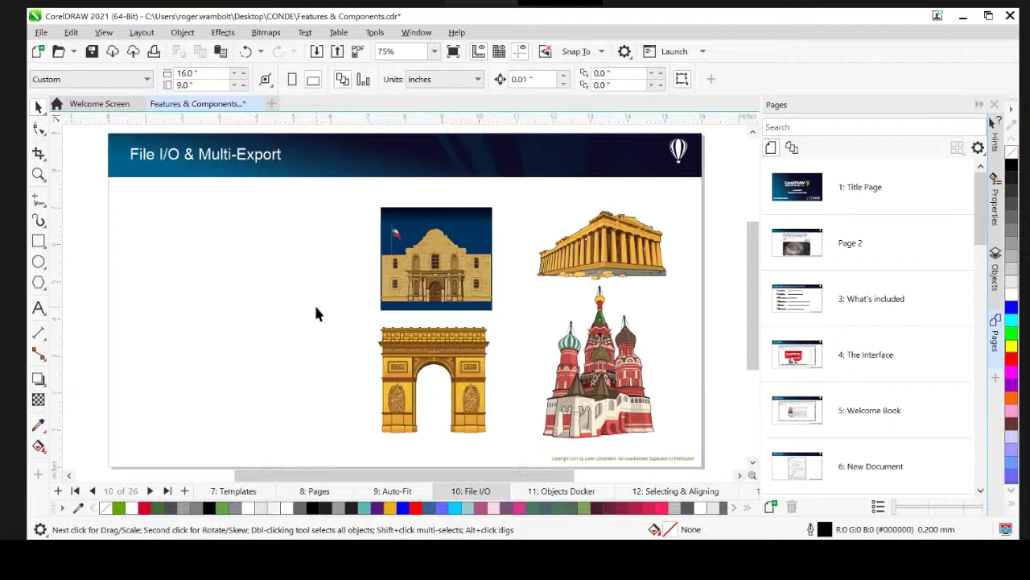
click(386, 287)
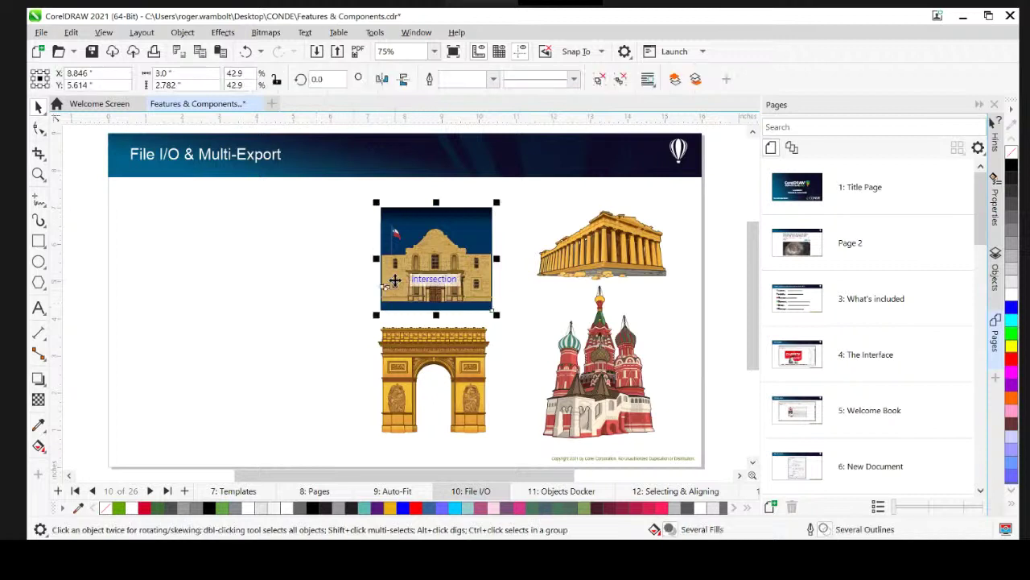
click(996, 274)
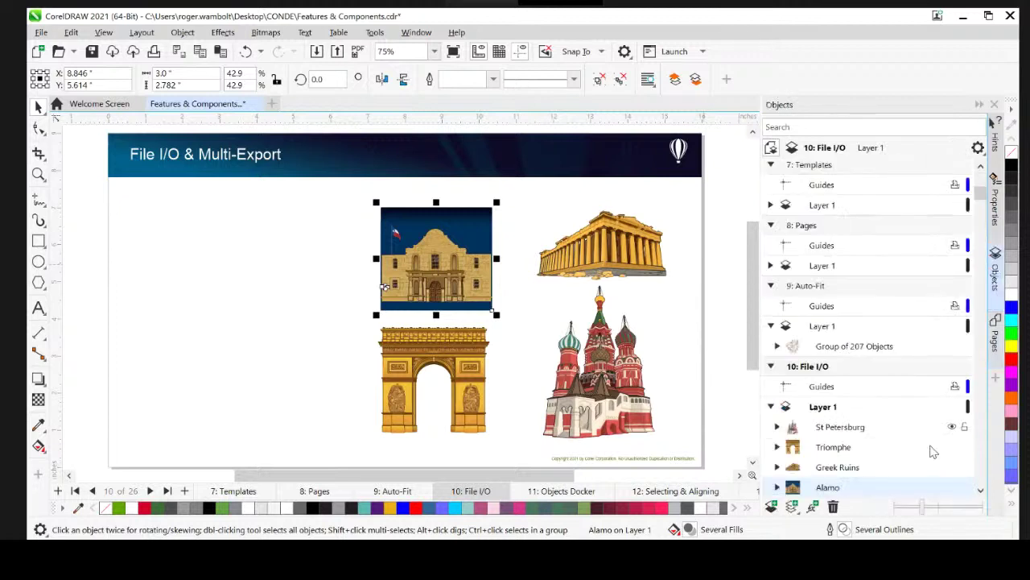
Step: Add the Greek Ruins graphic to the Export docker's list and set its format to PNG
scroll(888, 333, down, 3)
scroll(879, 300, down, 1)
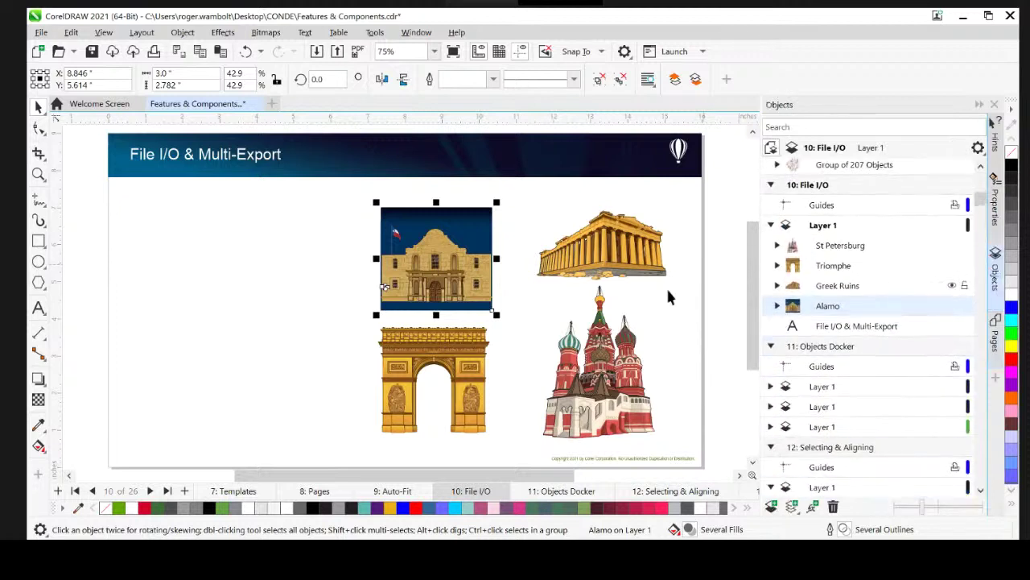
click(592, 259)
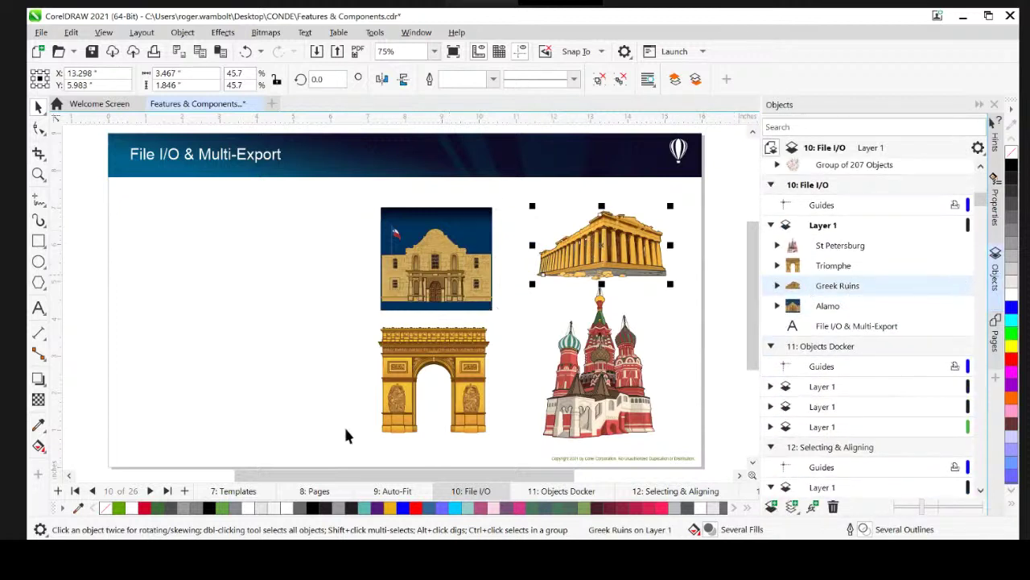
click(417, 33)
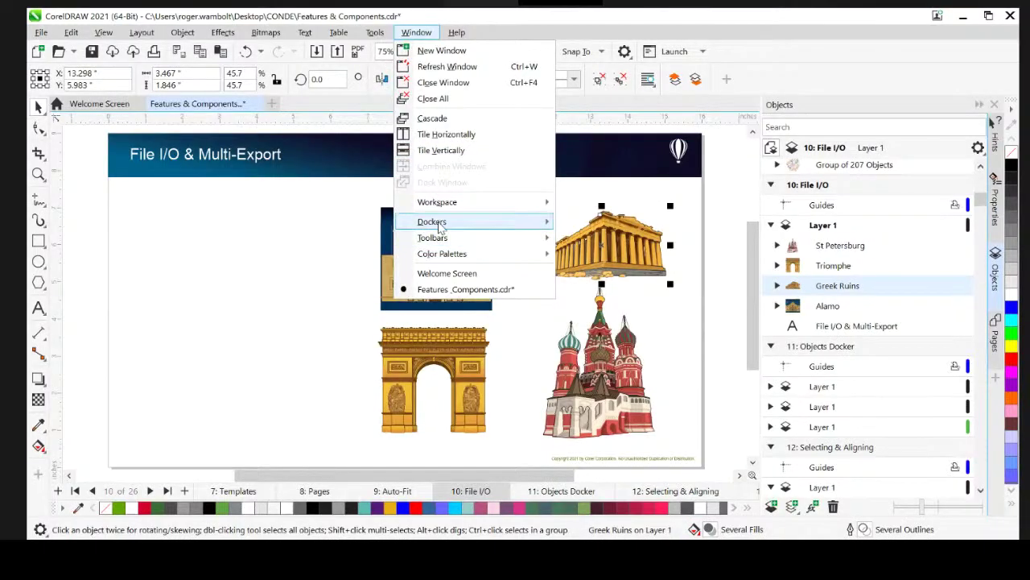
mouse_move(443, 223)
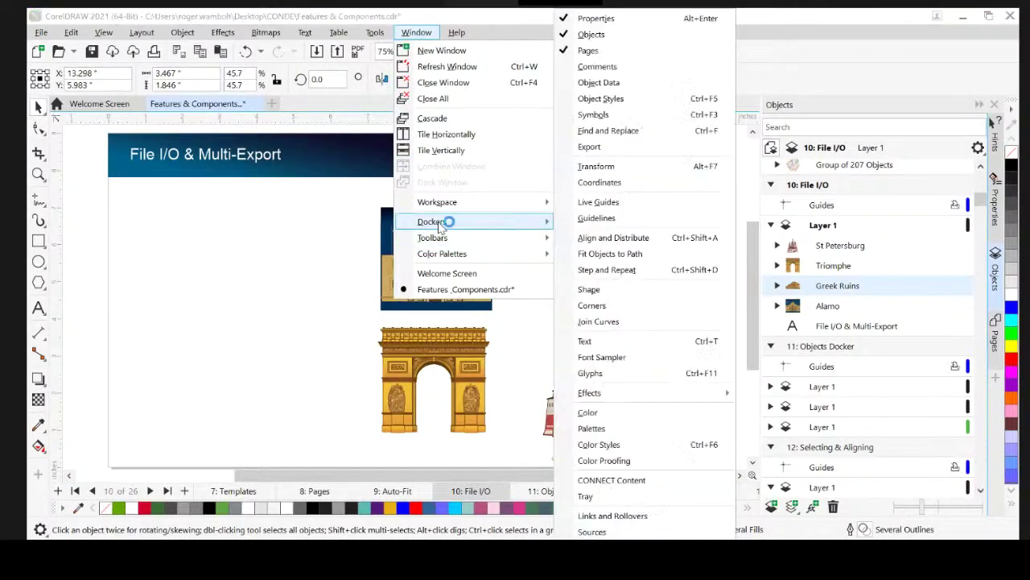
click(596, 146)
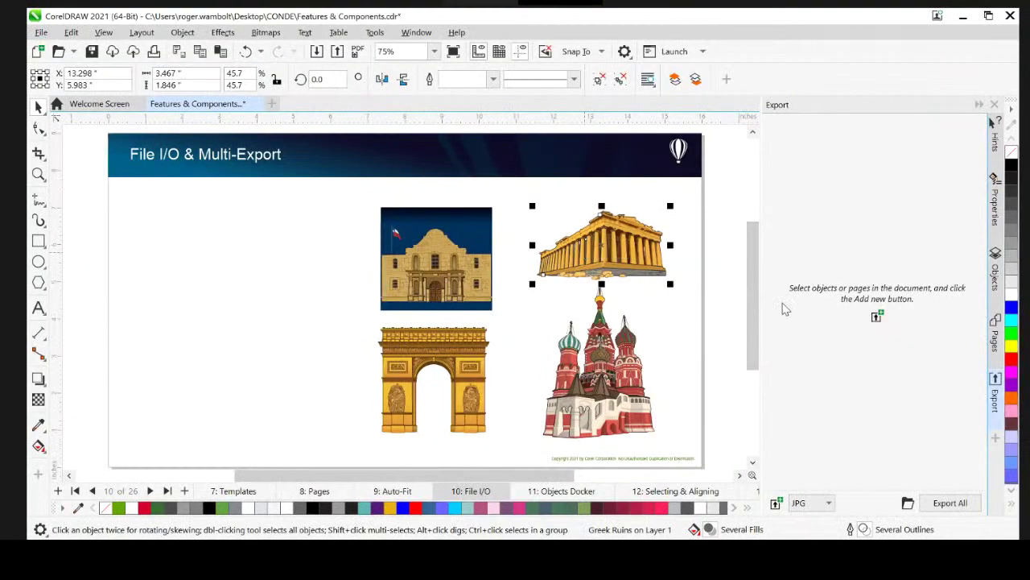
click(876, 317)
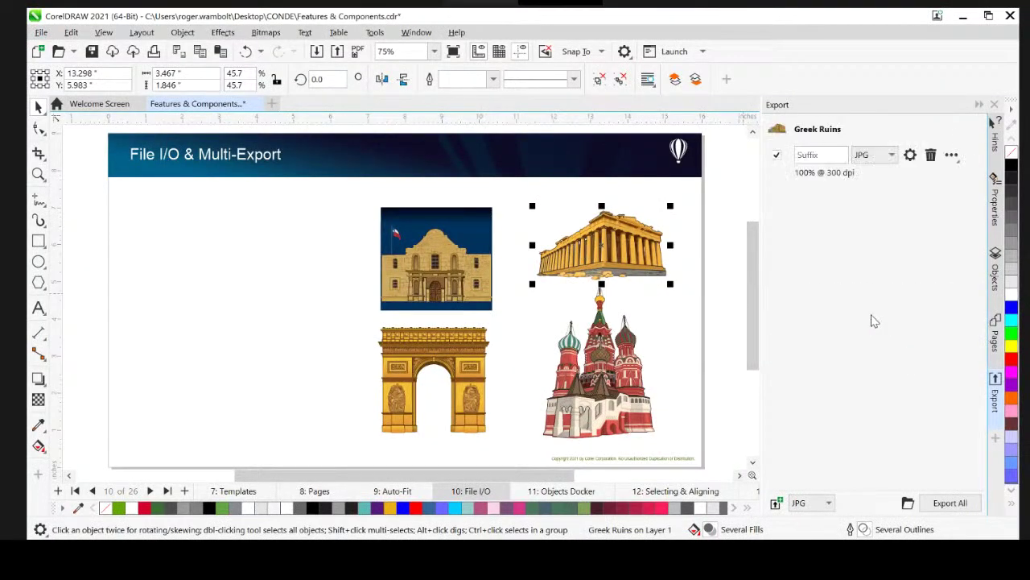
click(894, 155)
click(869, 187)
Step: Add the Alamo graphic to the export list with the same settings as the Greek Ruins item
click(448, 256)
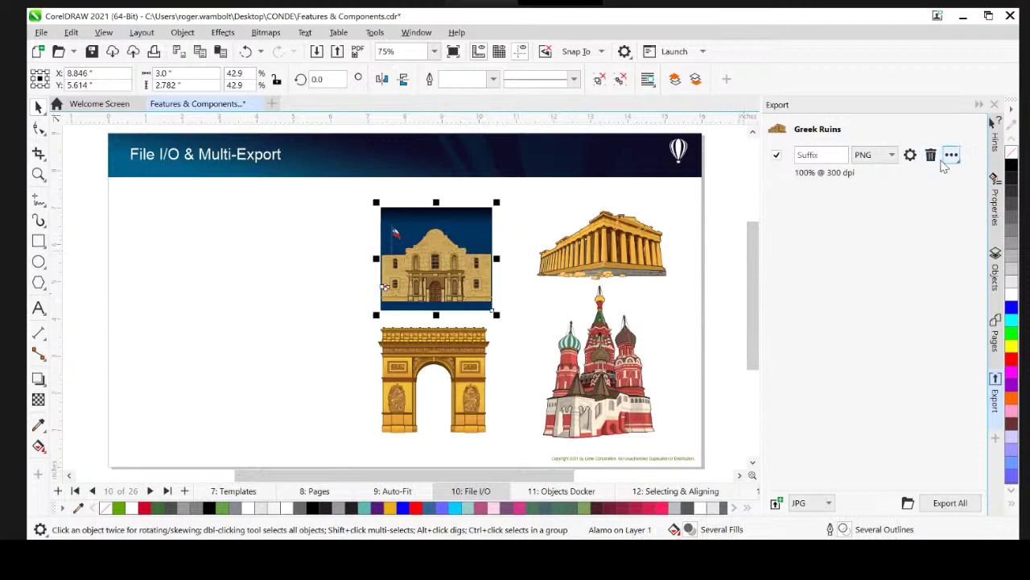
click(952, 156)
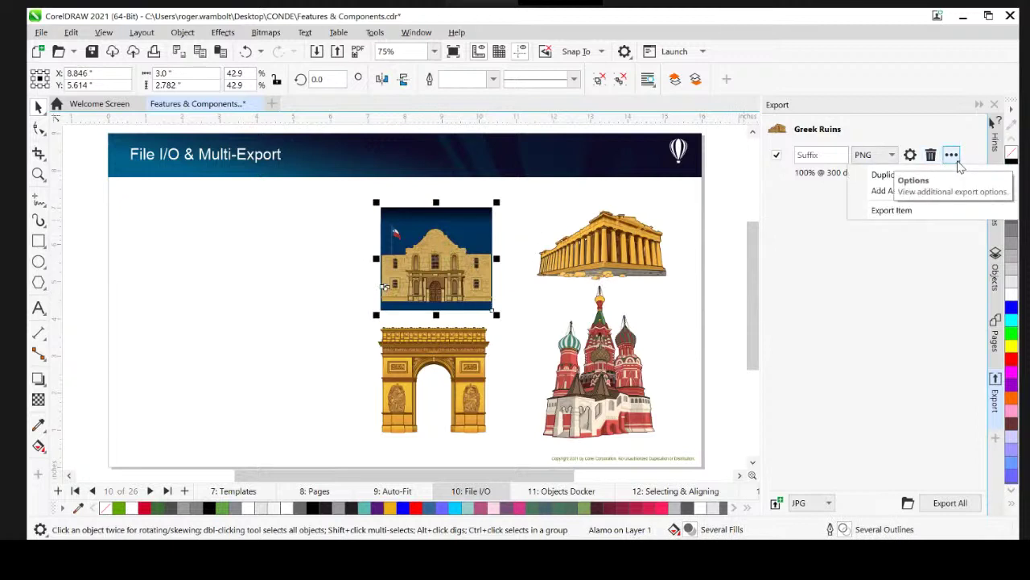
click(958, 163)
click(953, 156)
click(958, 169)
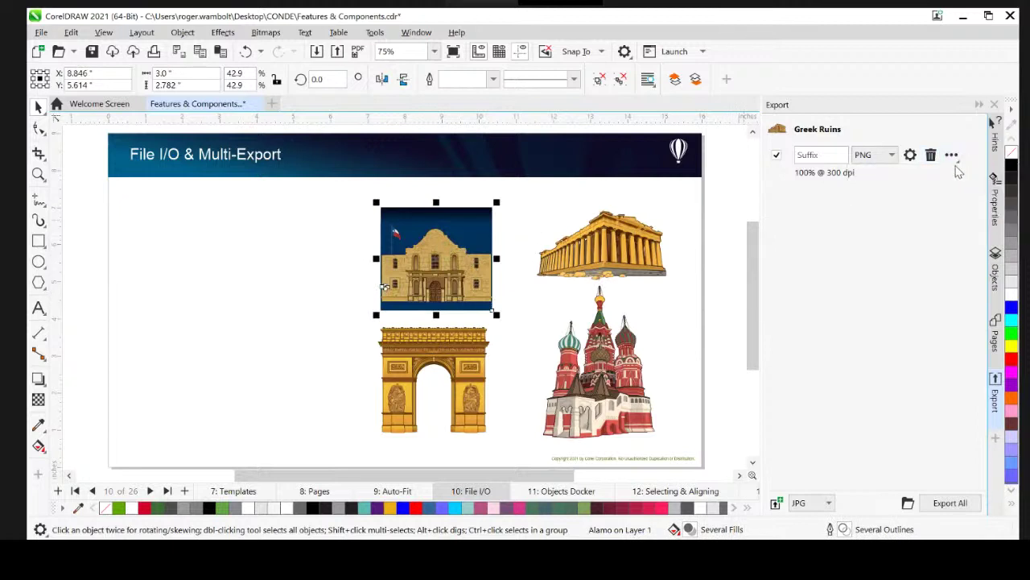
click(952, 155)
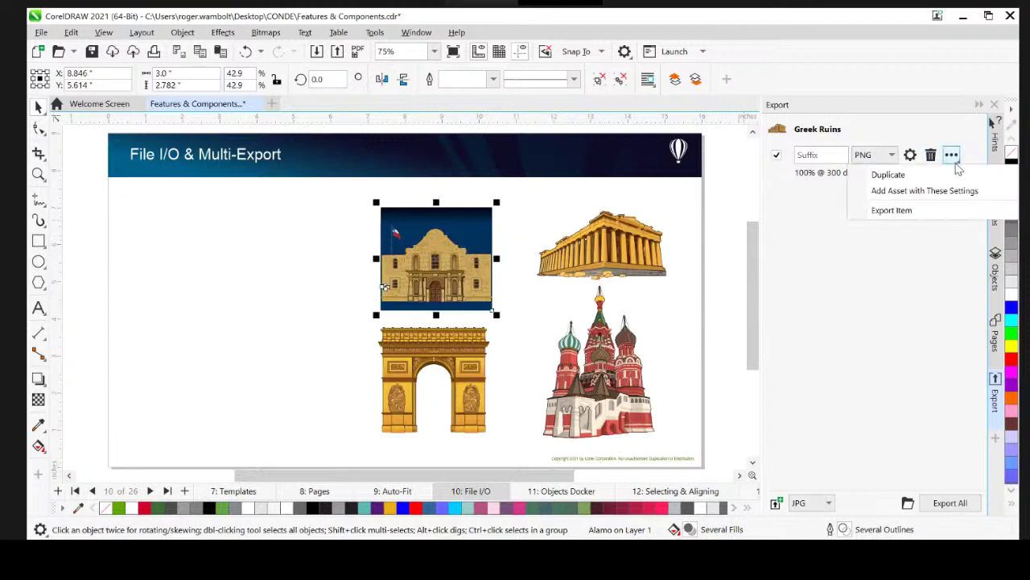
click(925, 193)
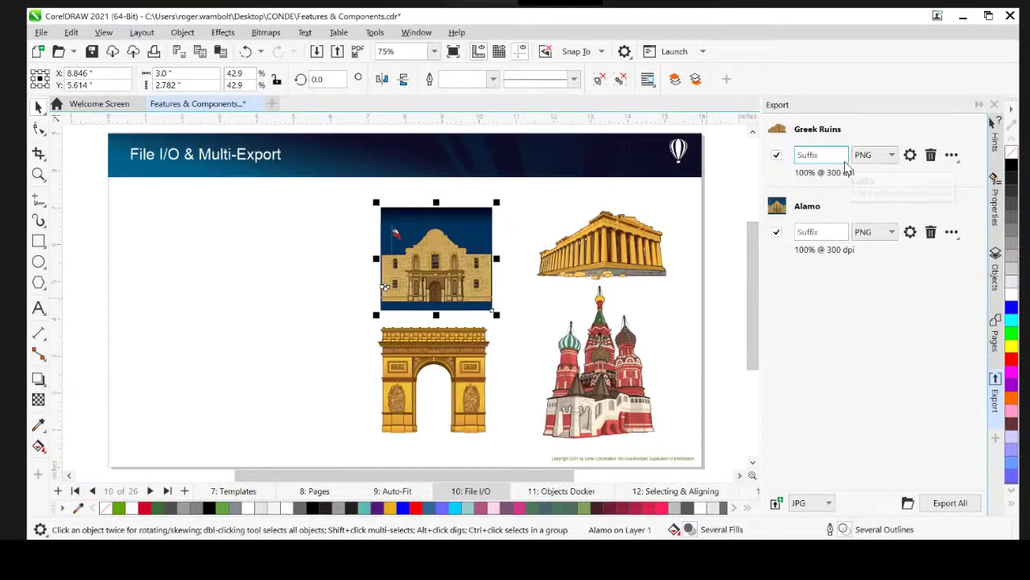
Step: Set the PNG export resolution of the Alamo item to 96 dpi
click(910, 234)
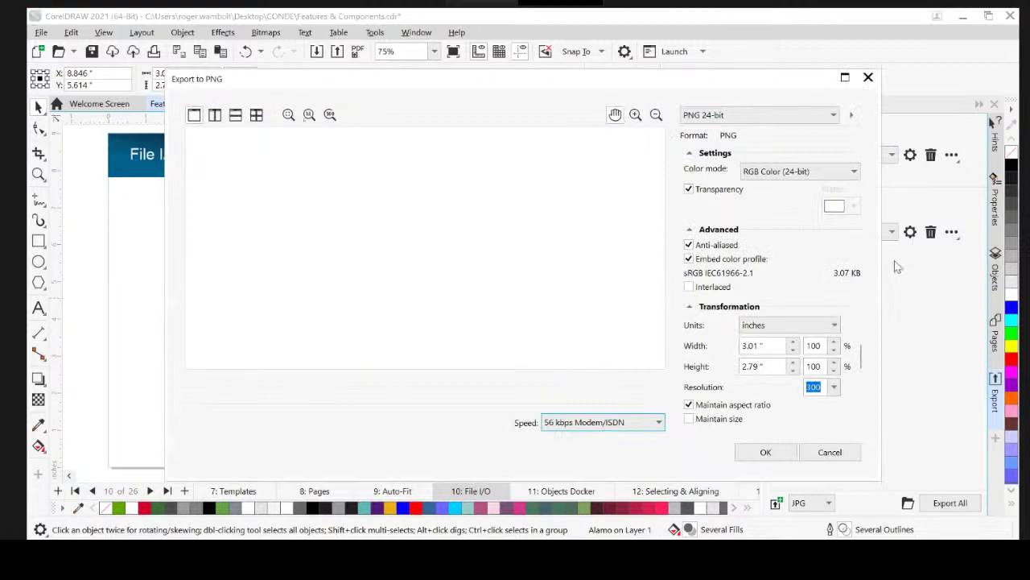
click(834, 387)
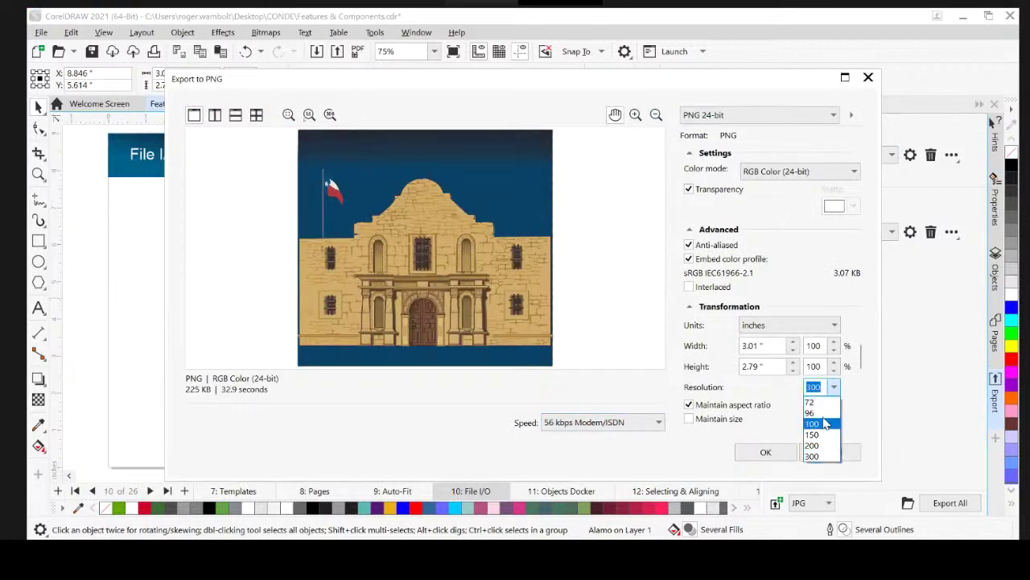
click(810, 412)
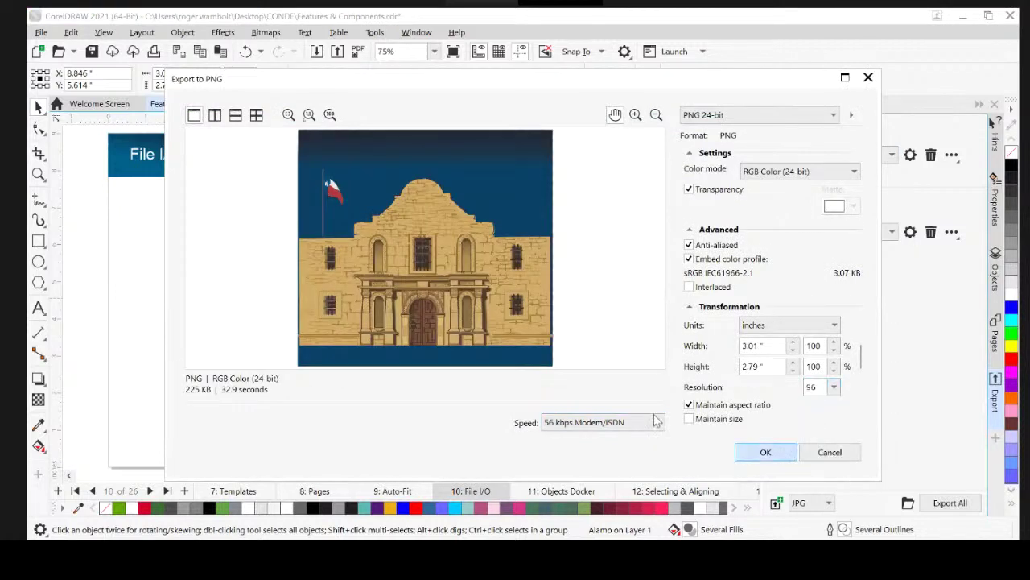
key(Return)
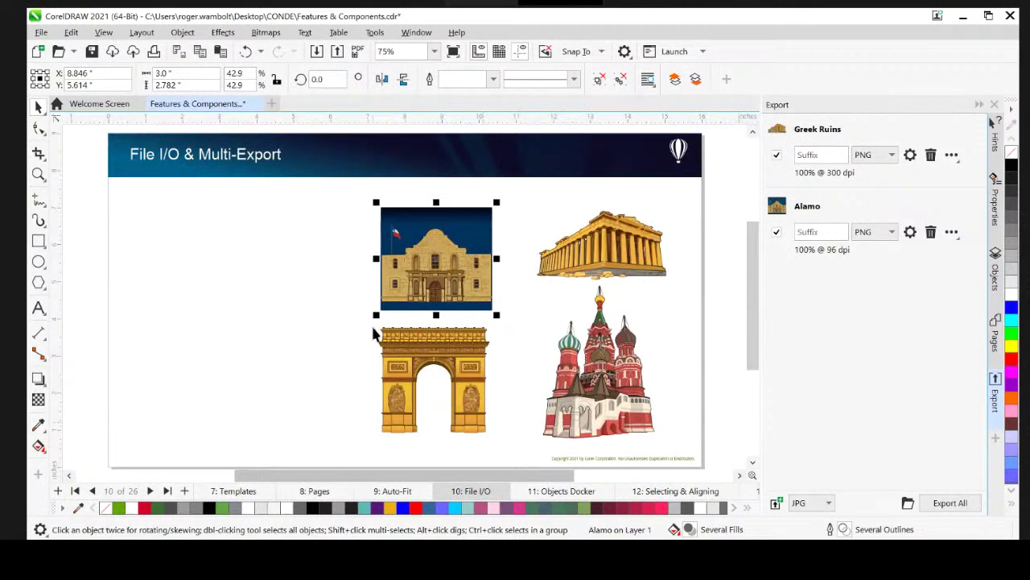
Step: Add the Triomphe and St Petersburg graphics together to the export list as PDF items
drag(329, 318, 660, 364)
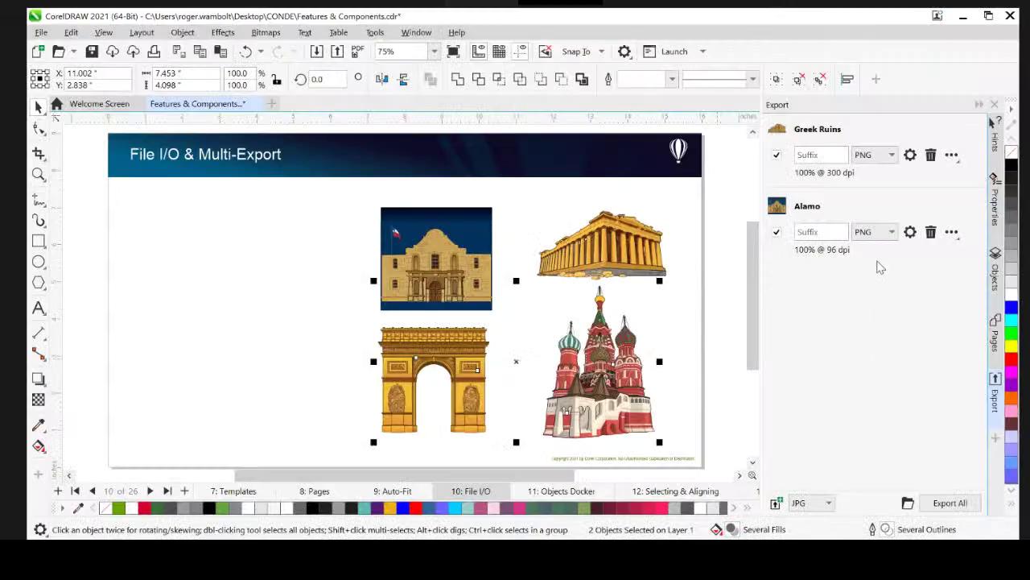
click(827, 502)
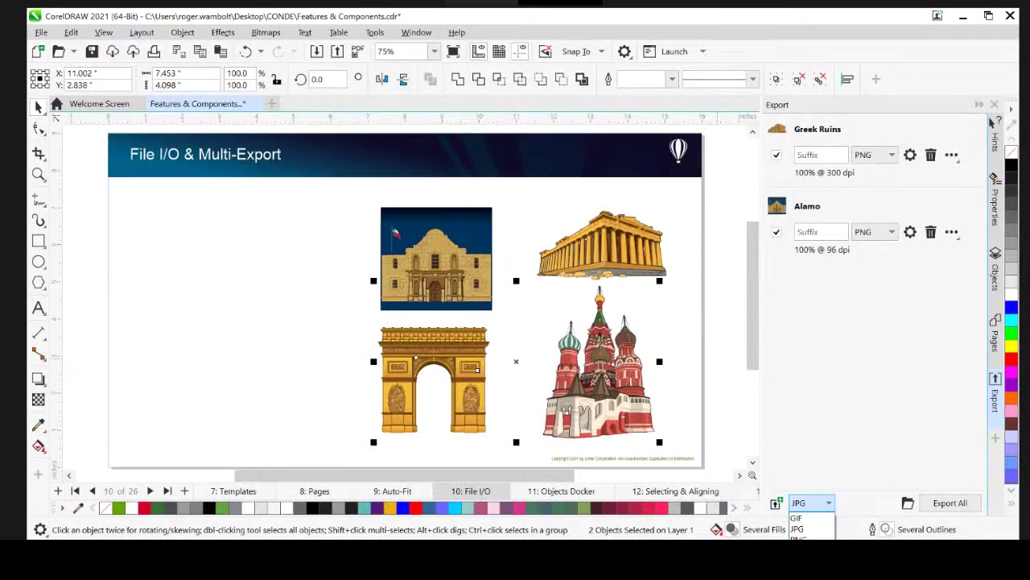
key(p)
key(Return)
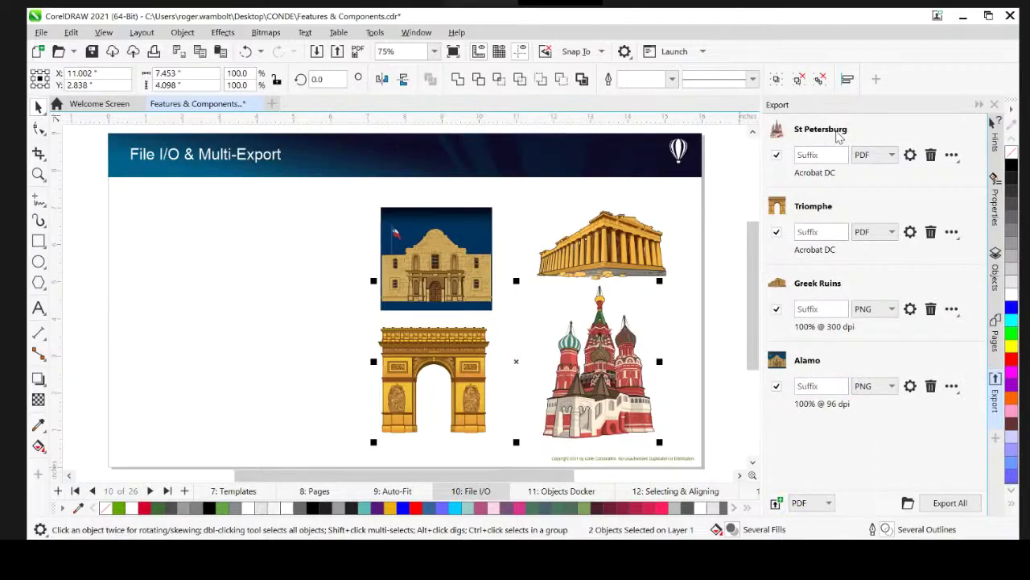
Step: Duplicate the St Petersburg export item and set the duplicate's format to GIF
click(951, 155)
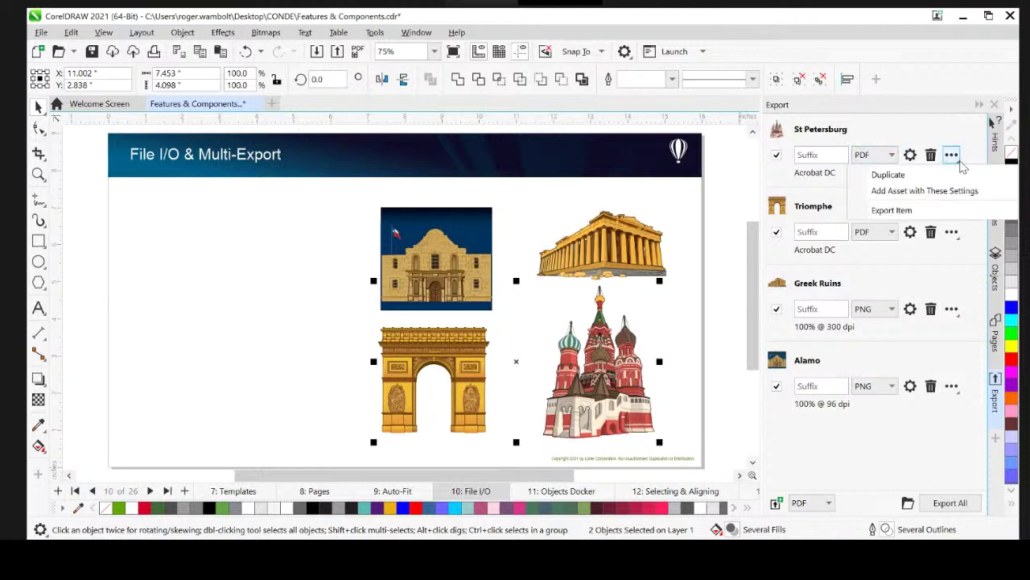
key(Escape)
click(951, 155)
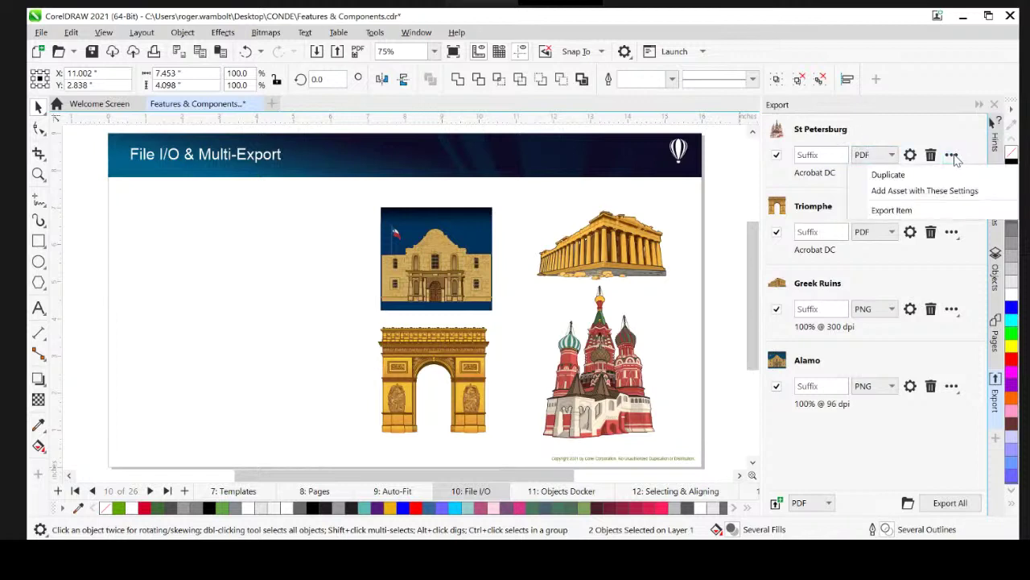
click(953, 157)
click(952, 156)
click(952, 155)
click(952, 155)
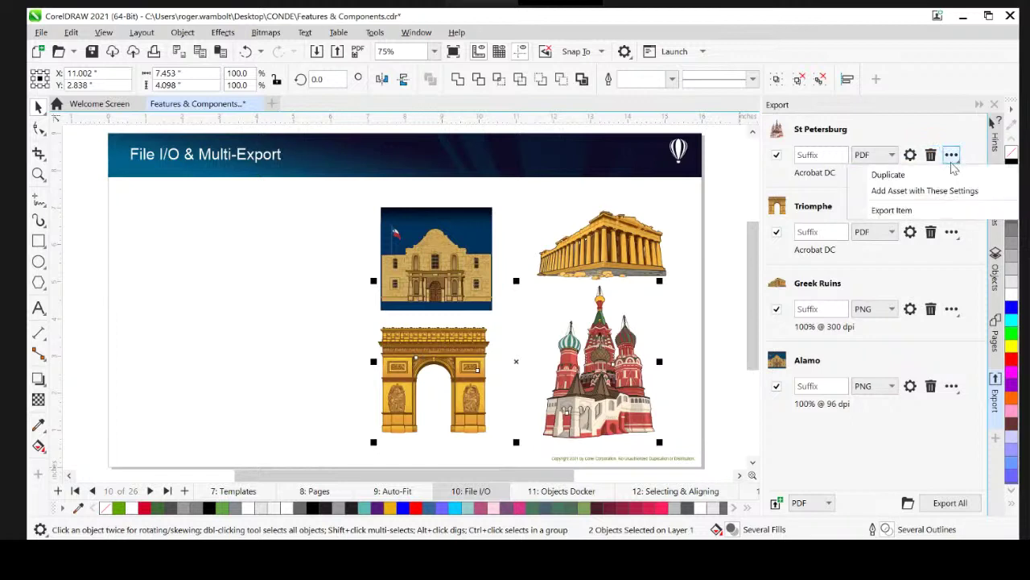
click(916, 175)
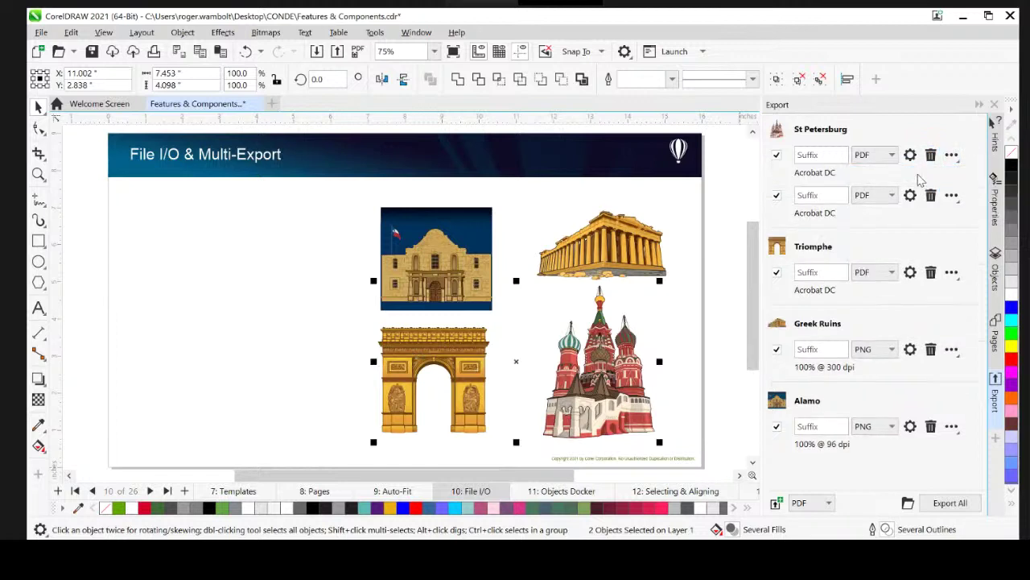
click(870, 195)
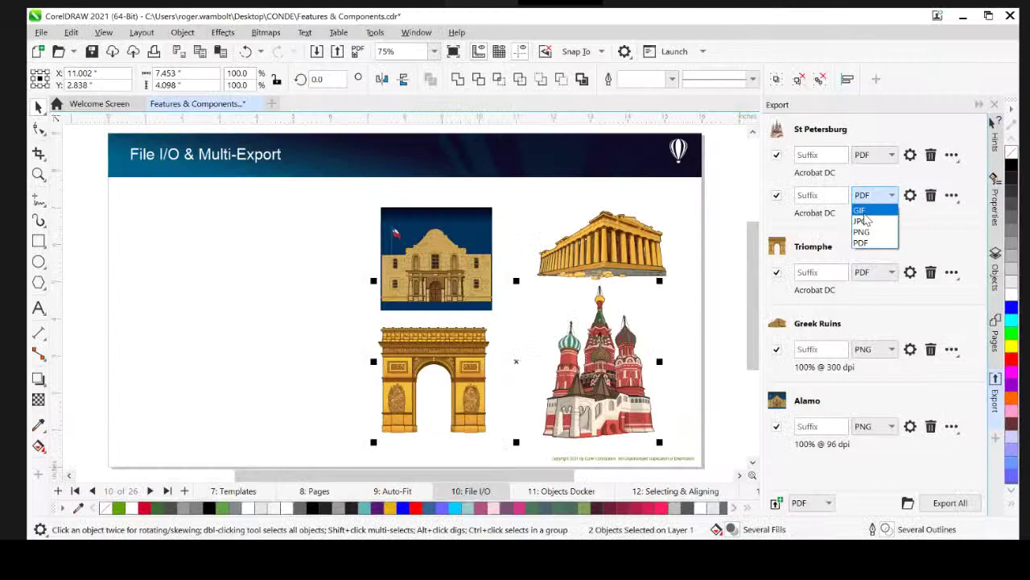
click(859, 211)
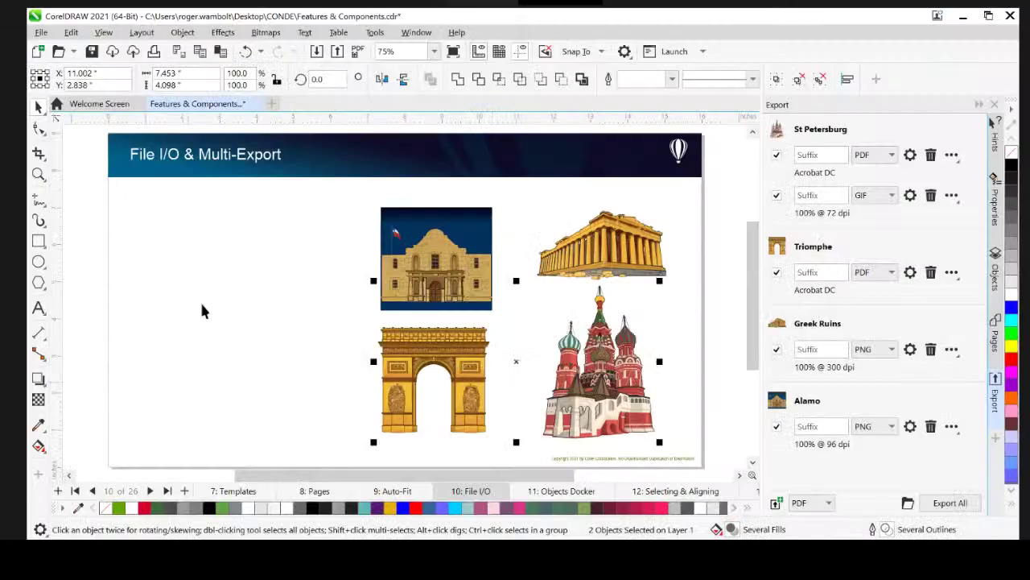
Step: Export all listed items to the CONDE folder on the desktop and display the folder's files as large icons
click(938, 507)
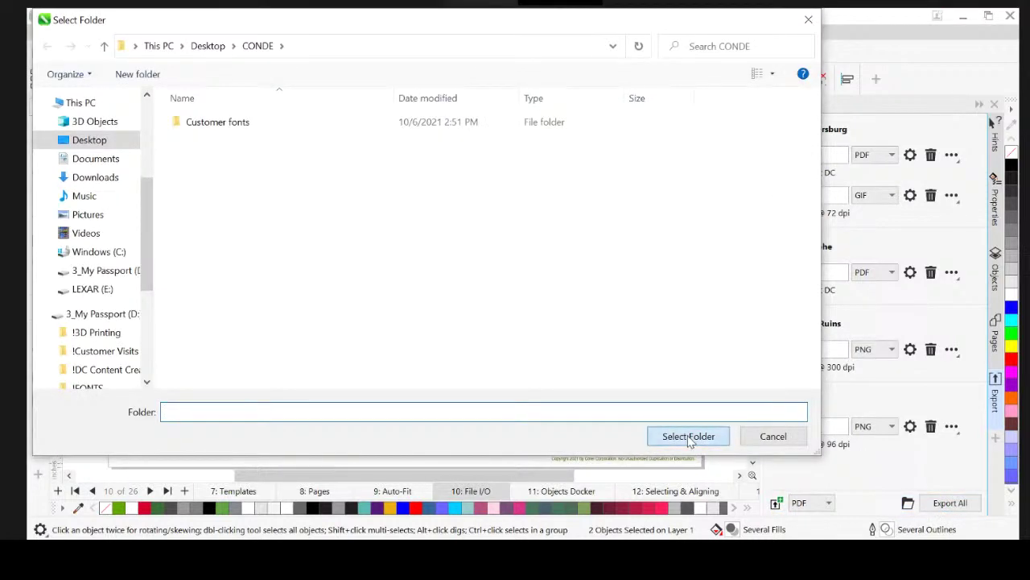
click(689, 437)
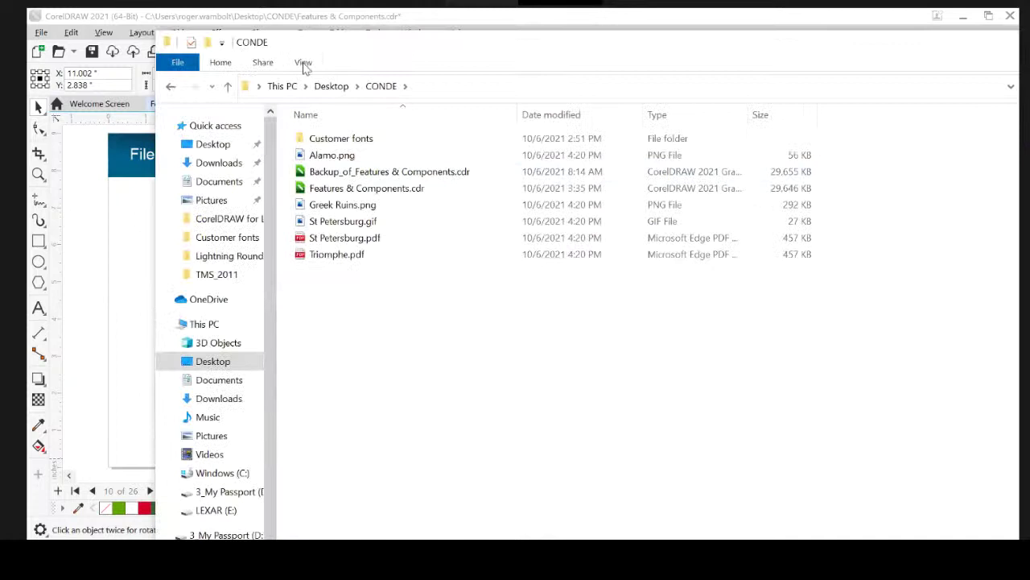
click(306, 63)
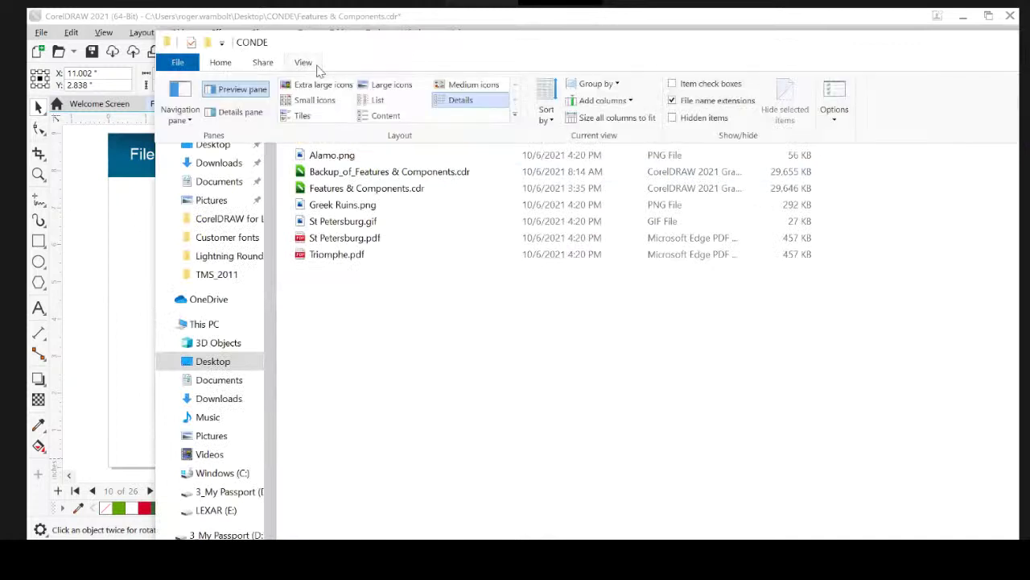
click(383, 84)
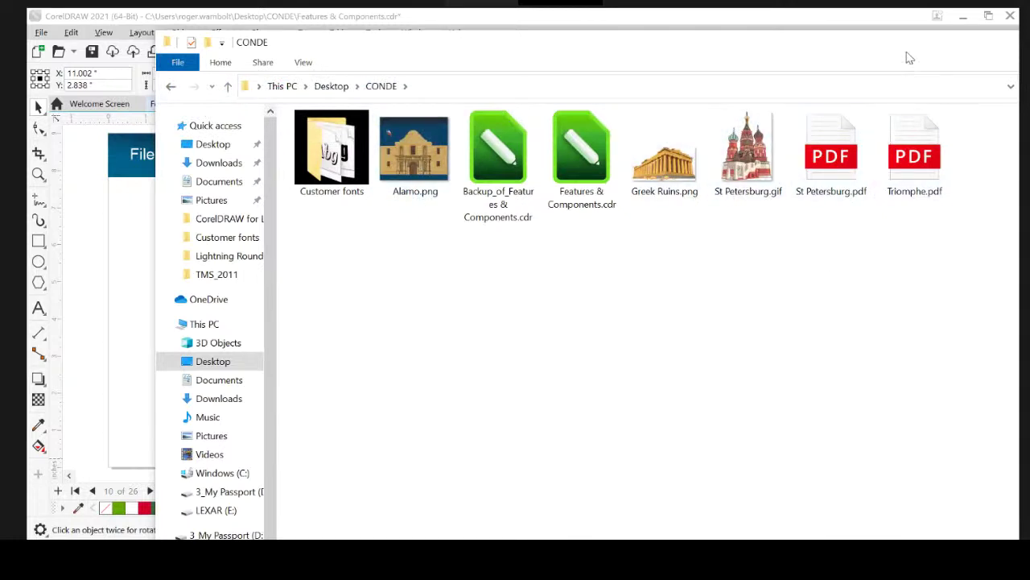
Step: Return to CorelDRAW, go to the Objects Docker page and select the swan group, locating it in the Objects docker
key(alt+Tab)
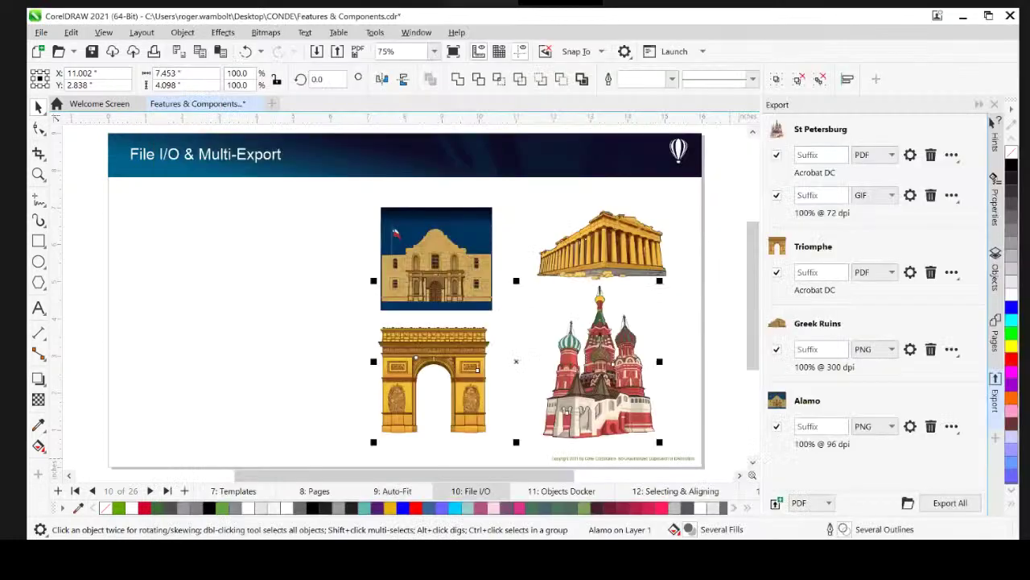
click(725, 168)
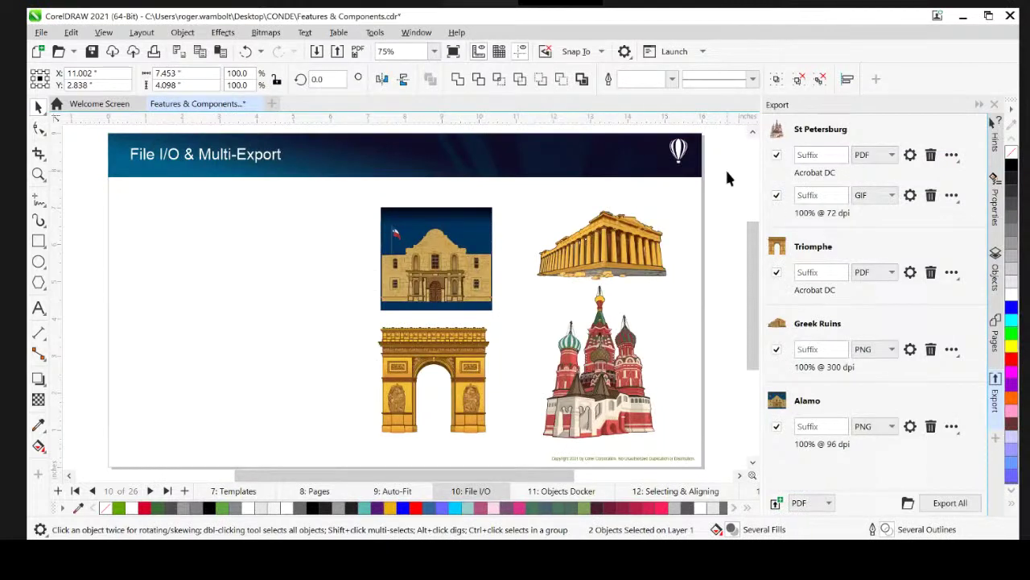
key(Page_Down)
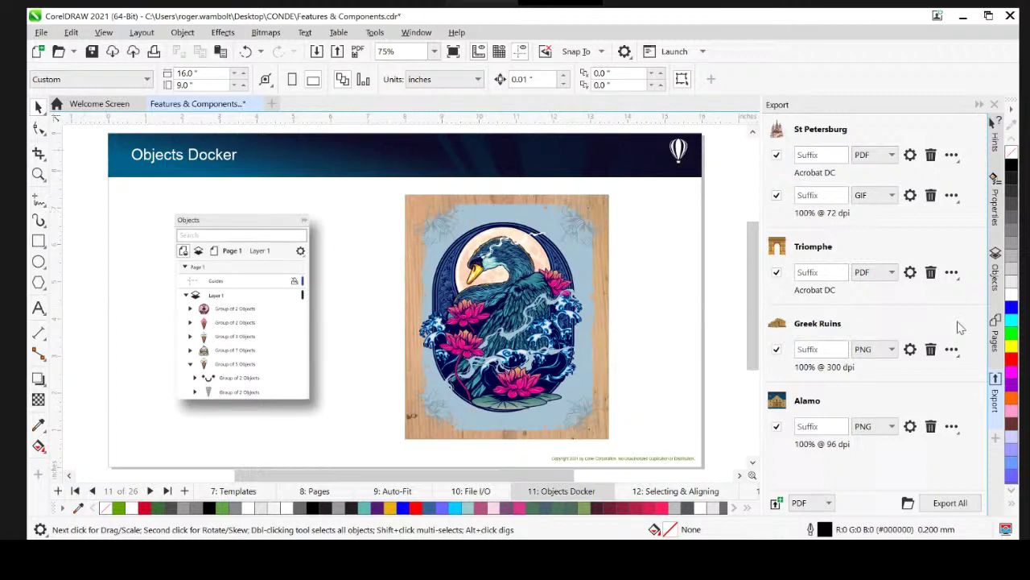
click(997, 278)
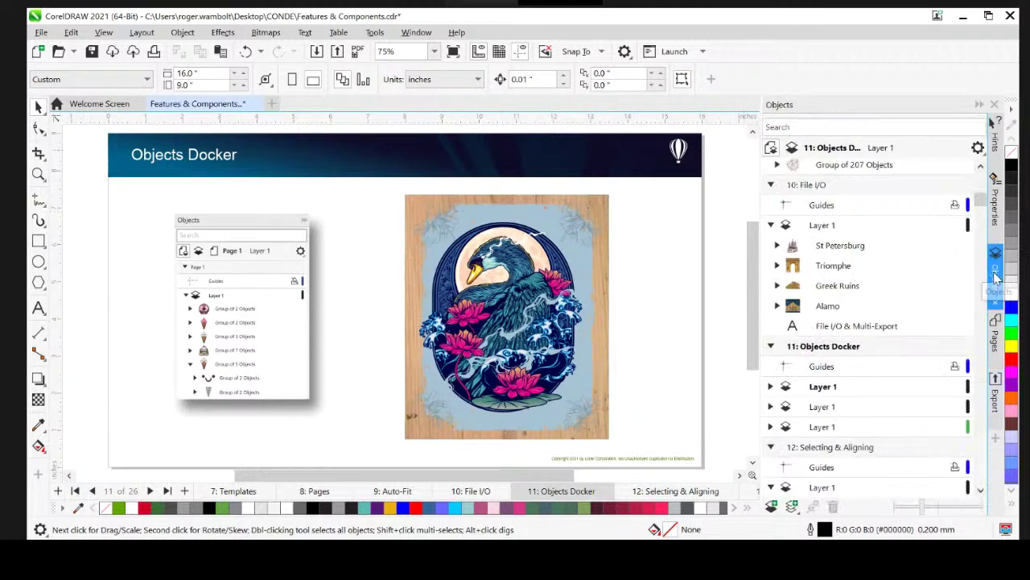
scroll(984, 211, up, 10)
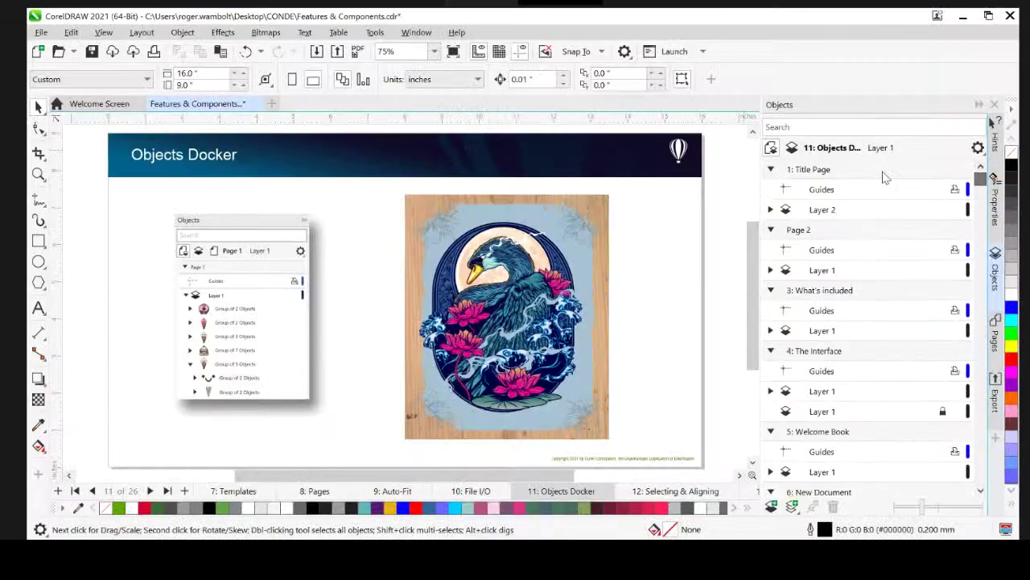
click(503, 258)
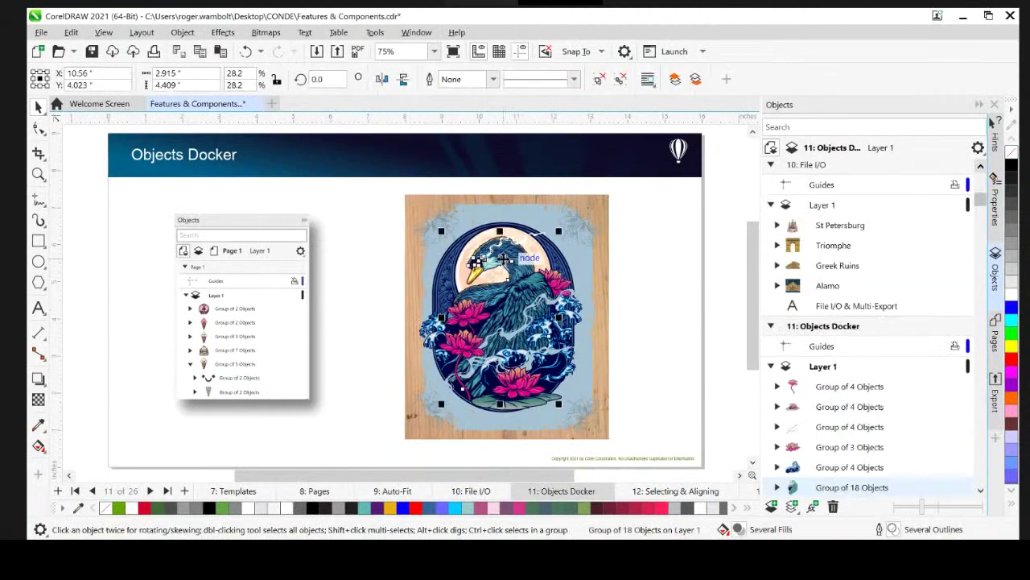
scroll(797, 415, down, 3)
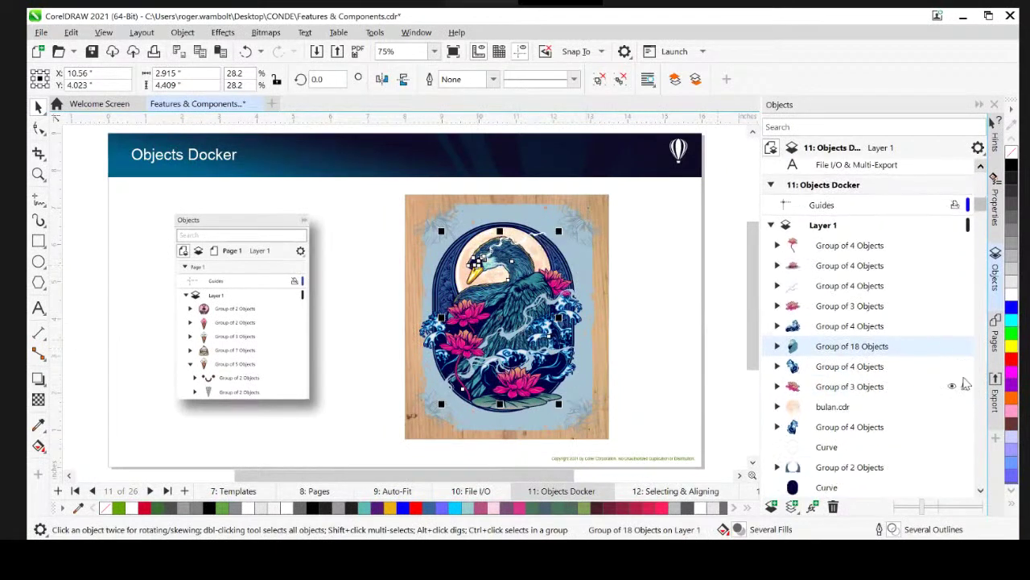
Step: Select the smoke wisps group in Layer 1, toggle its visibility off and on, and lock the group
click(866, 288)
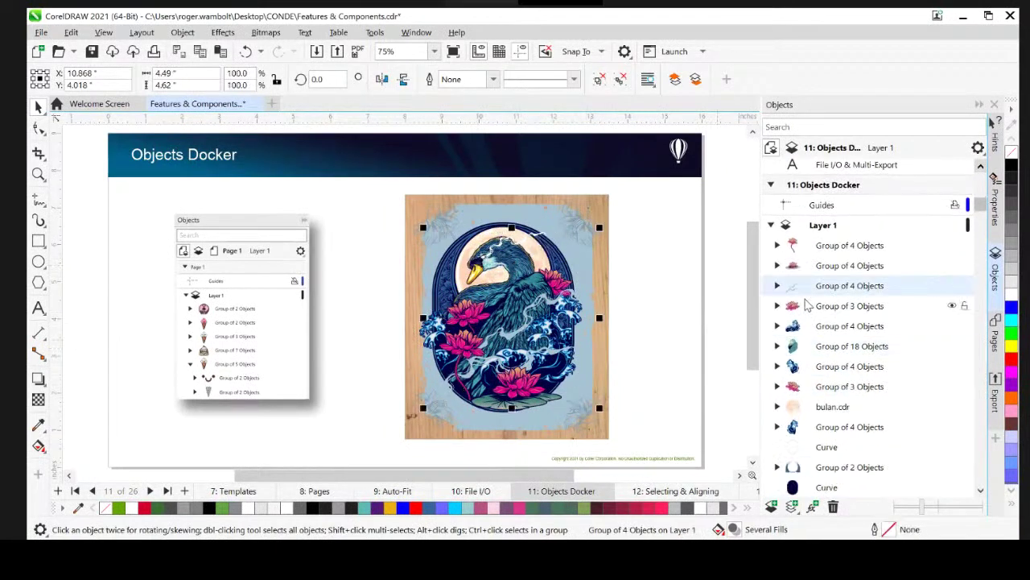
click(954, 286)
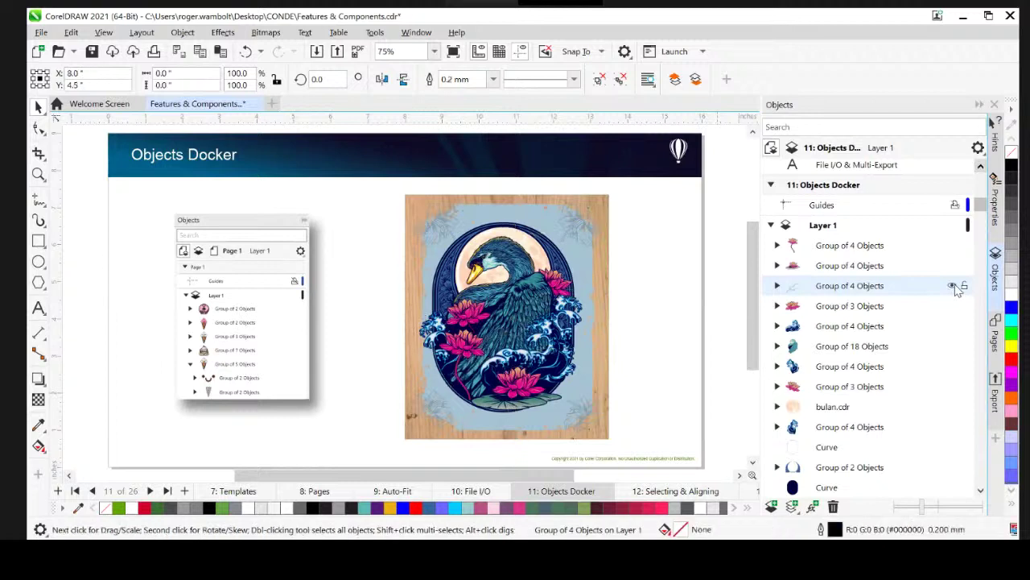
click(955, 287)
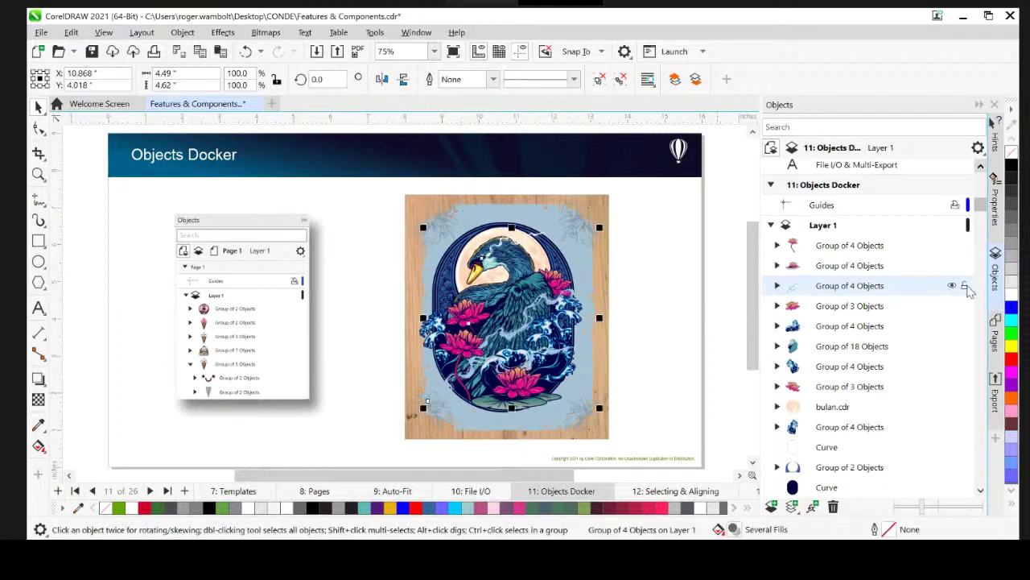
click(966, 287)
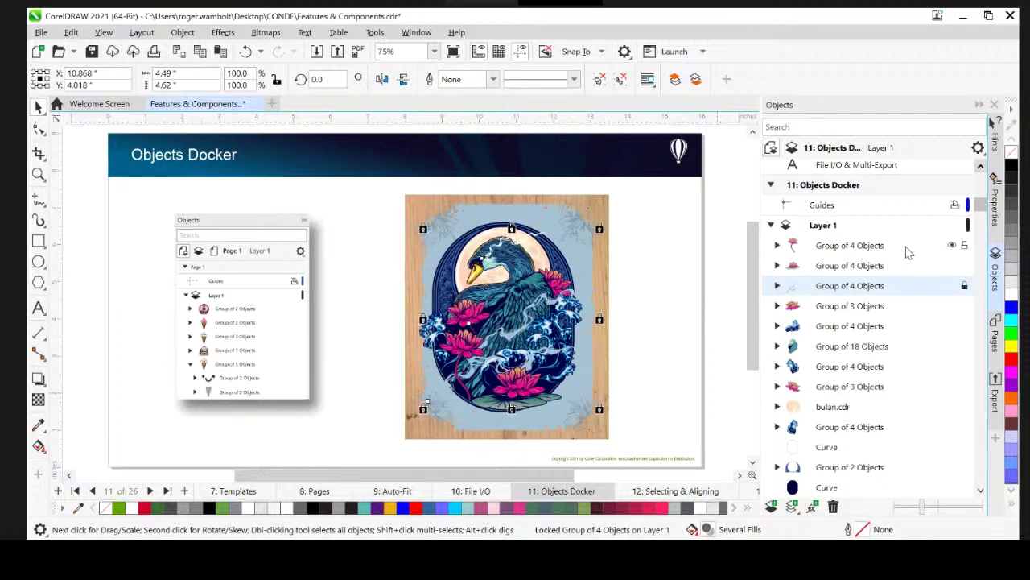
Step: Hide all of Layer 1 on the Objects Docker page and show the layer again
mouse_move(958, 229)
click(930, 225)
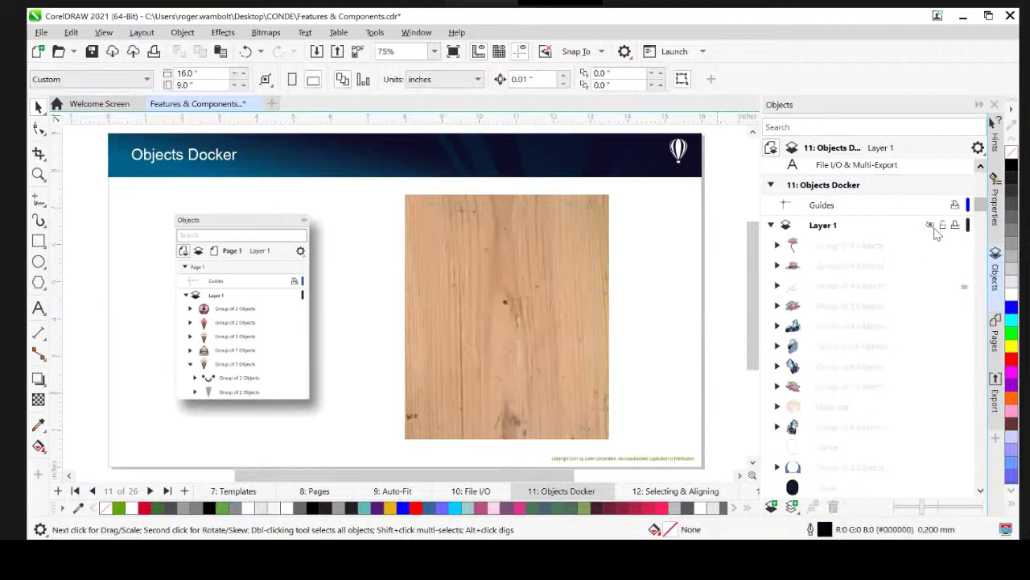
click(931, 226)
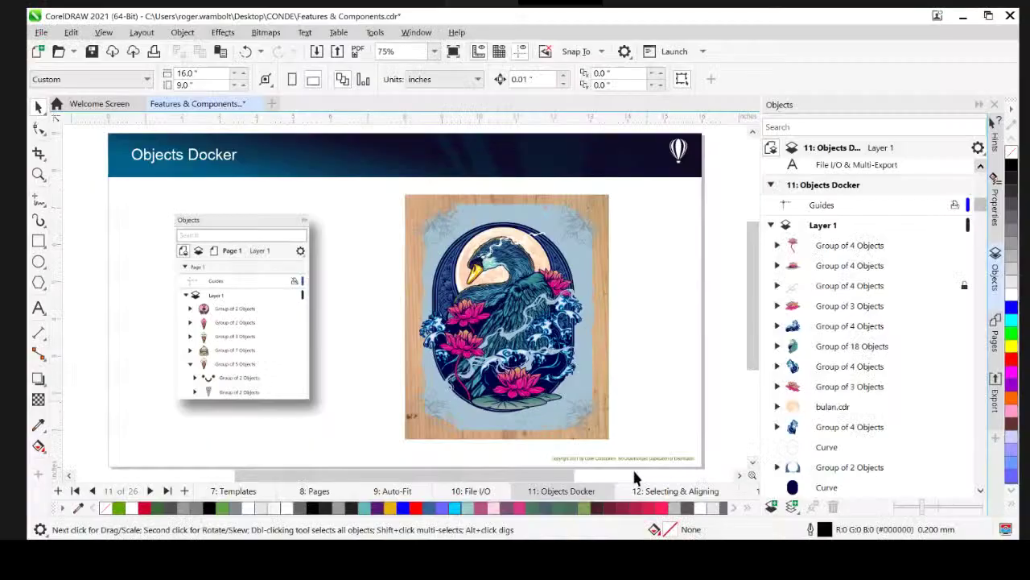
Step: Go to the Selecting & Aligning page and select a single vein curve in the floral artwork's large olive leaf
key(Page_Down)
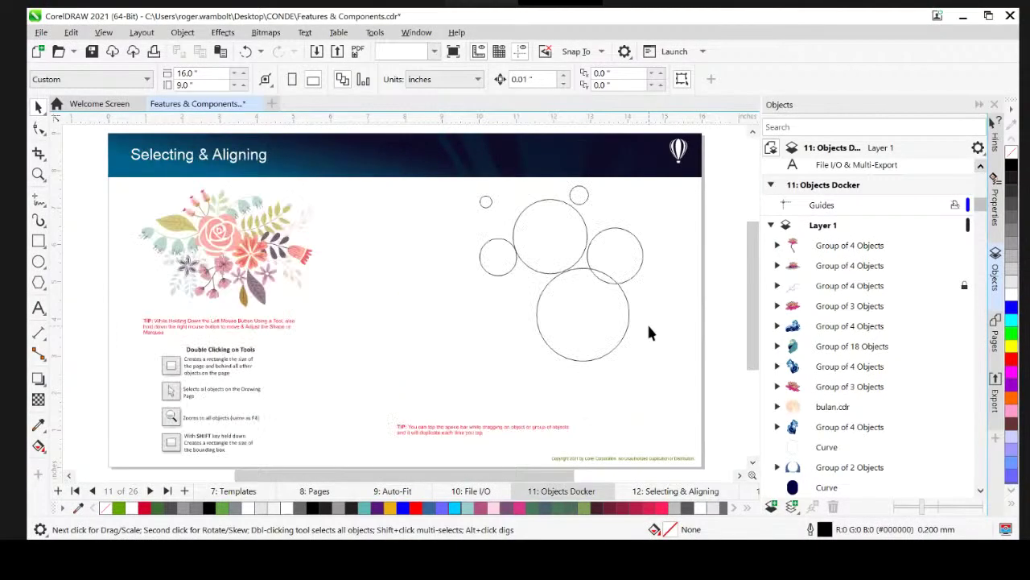
ctrl+click(246, 245)
click(365, 251)
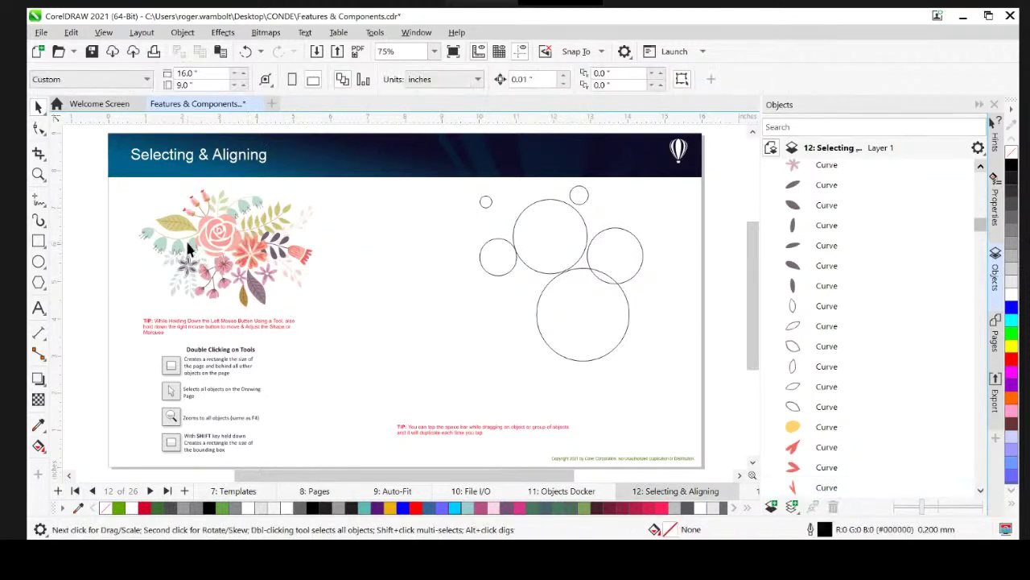
ctrl+click(181, 226)
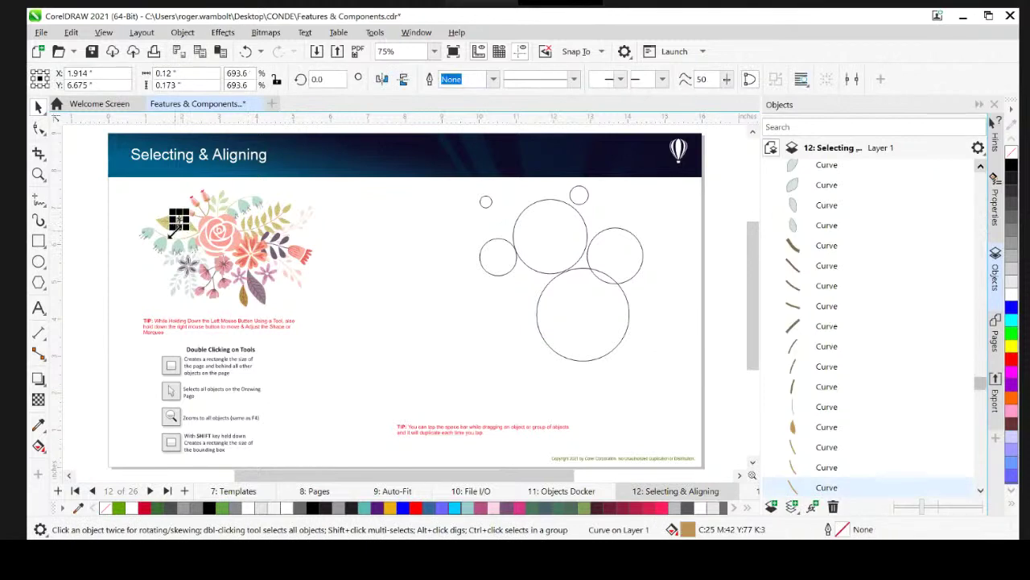
Step: Marquee-select every curve of the floral artwork and clear the selection
scroll(222, 210, up, 3)
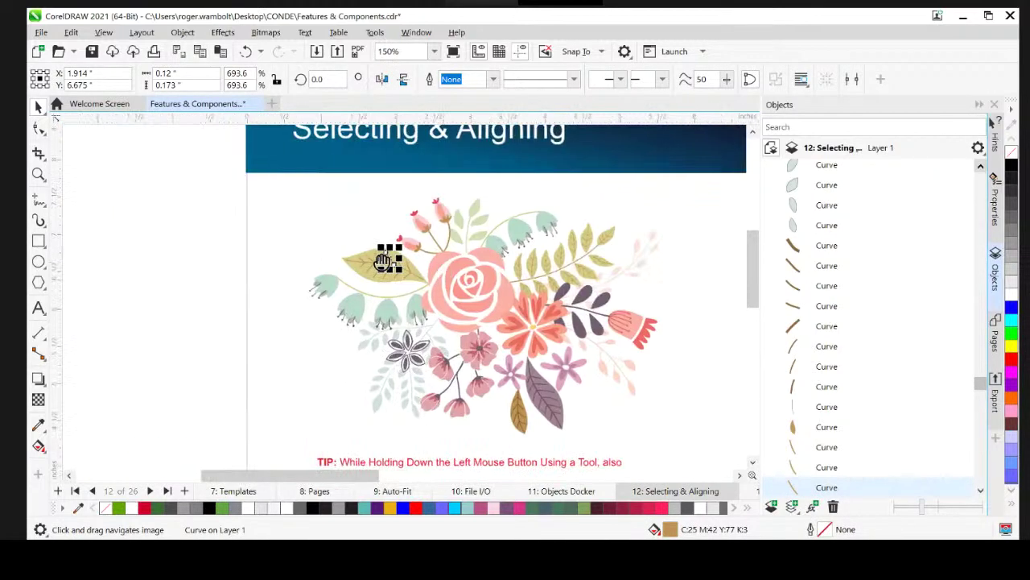
drag(186, 159, 611, 429)
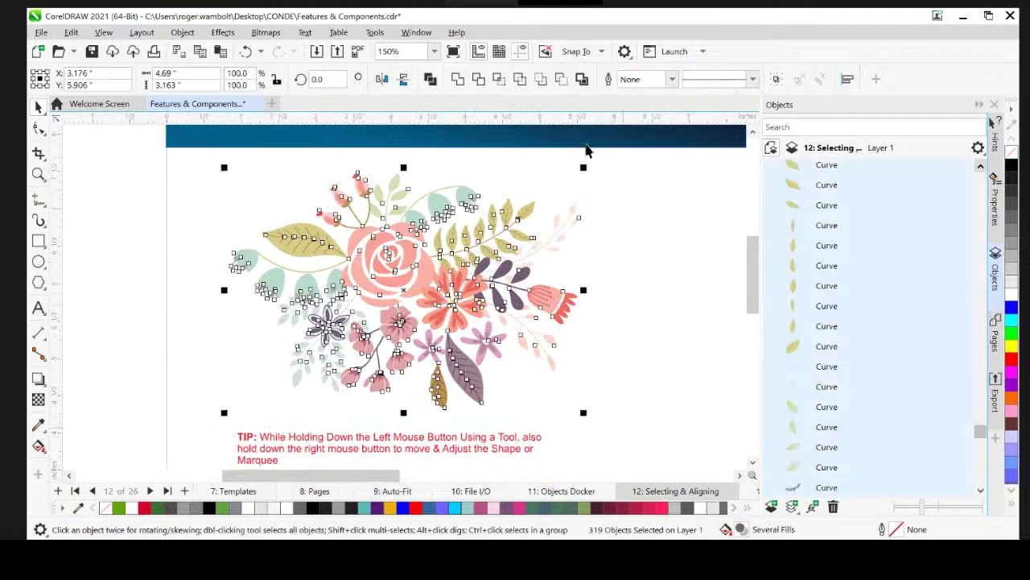
click(596, 257)
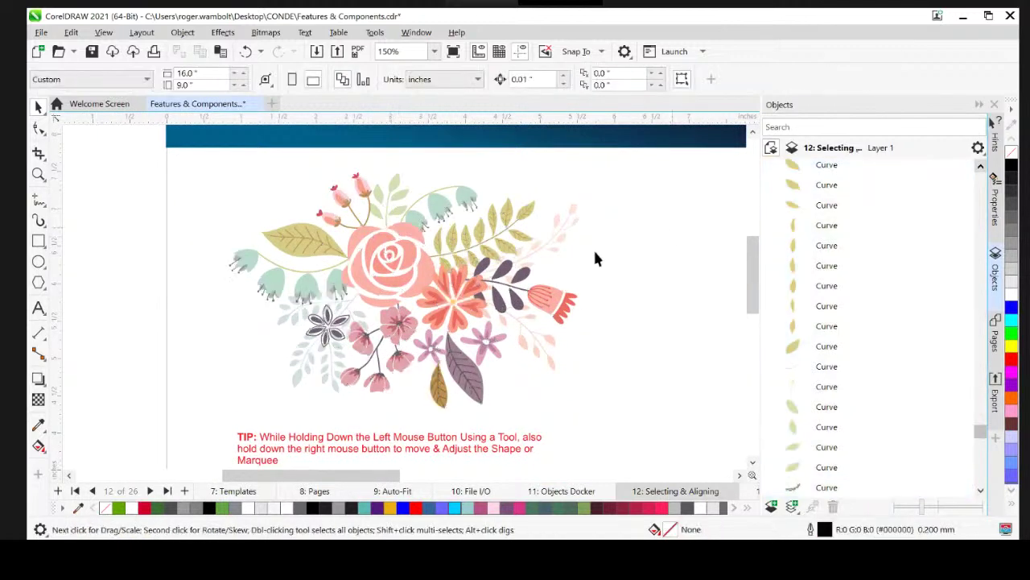
Step: Move the leaf, bud and rose curves from the bouquet's upper left to its right side, undo the move and deselect
drag(181, 206, 649, 241)
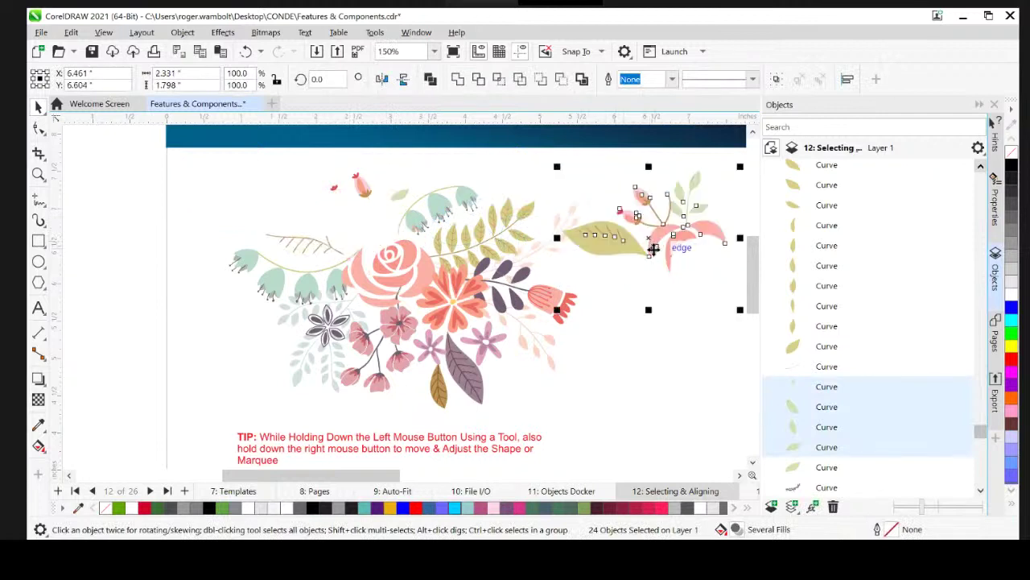
key(ctrl+z)
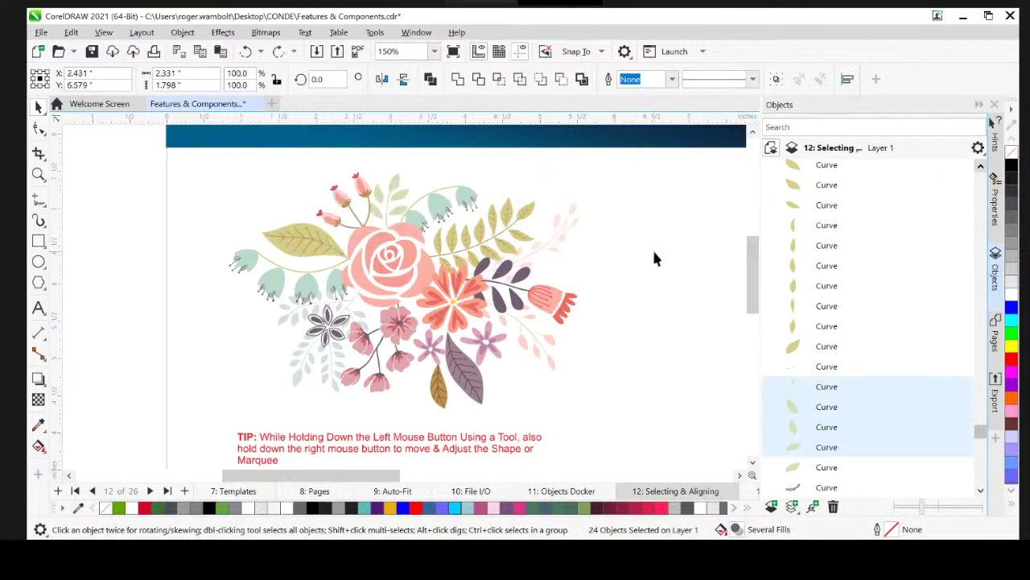
click(656, 242)
Step: Group all the floral artwork's curves and select a single child curve in the rightmost coral flower inside the group
drag(187, 156, 669, 437)
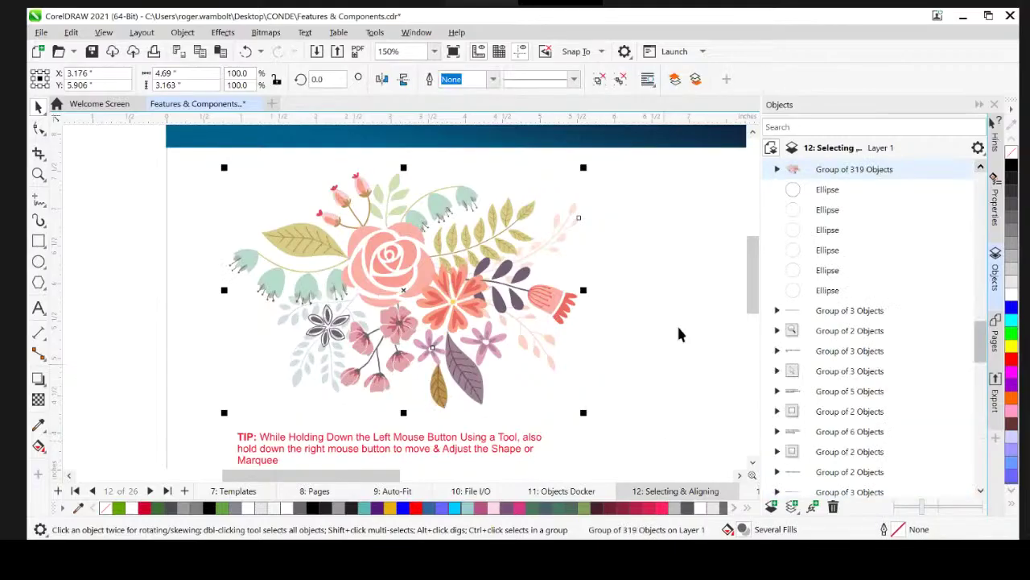
click(681, 326)
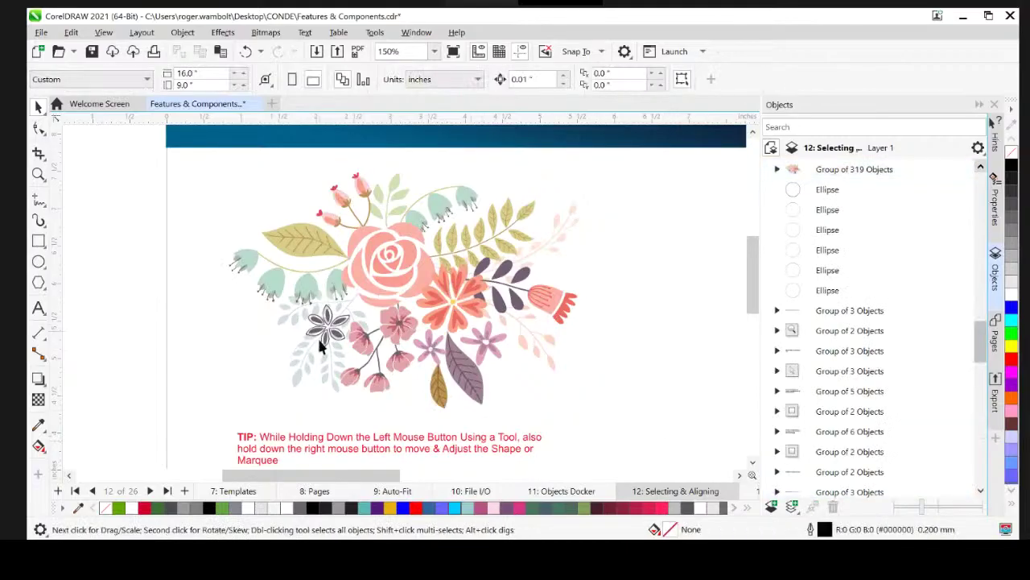
ctrl+click(554, 299)
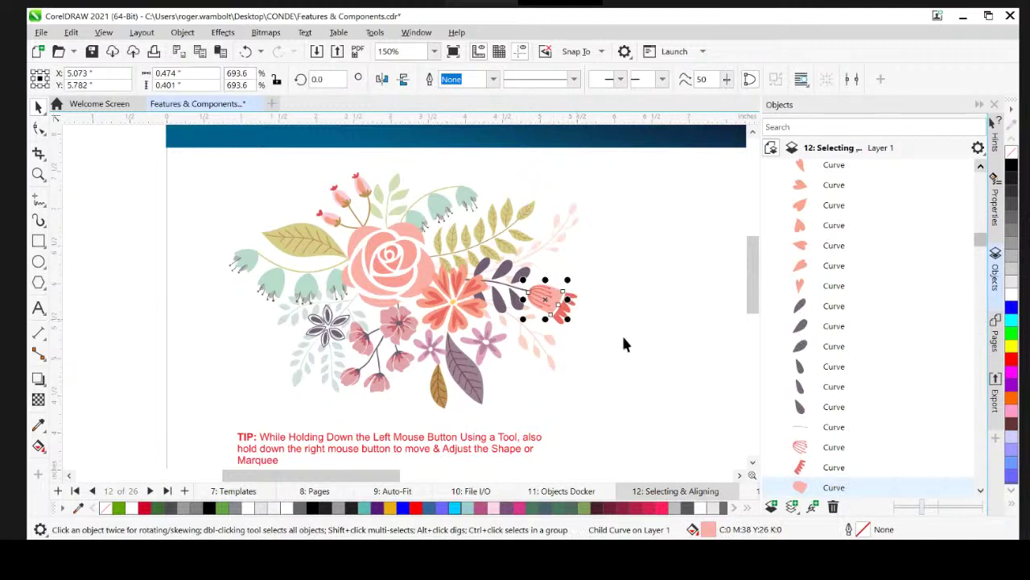
Step: Fill the smallest circle with blue and the 0.5-inch circle above the cluster with cyan
key(shift+F4)
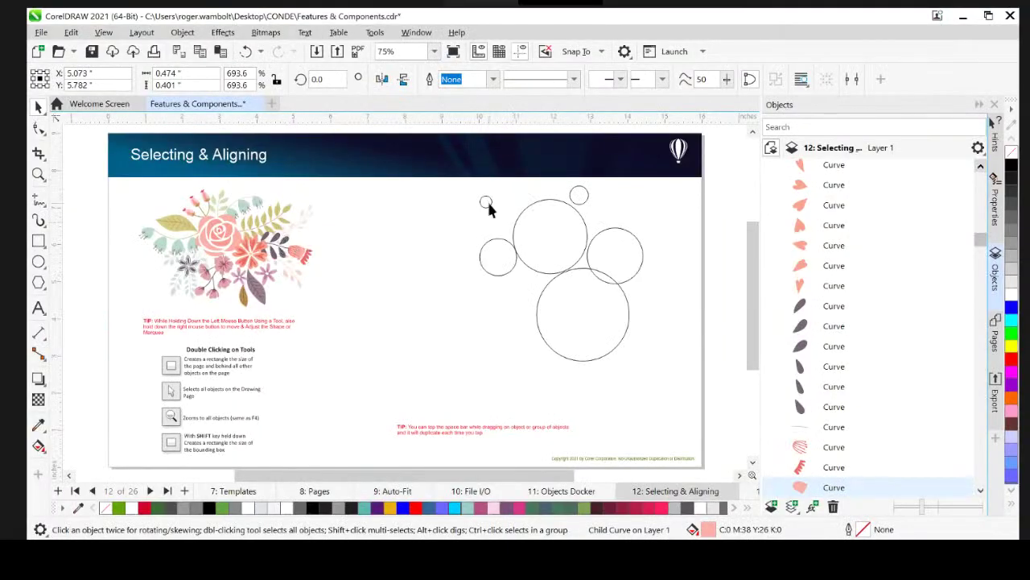
click(487, 202)
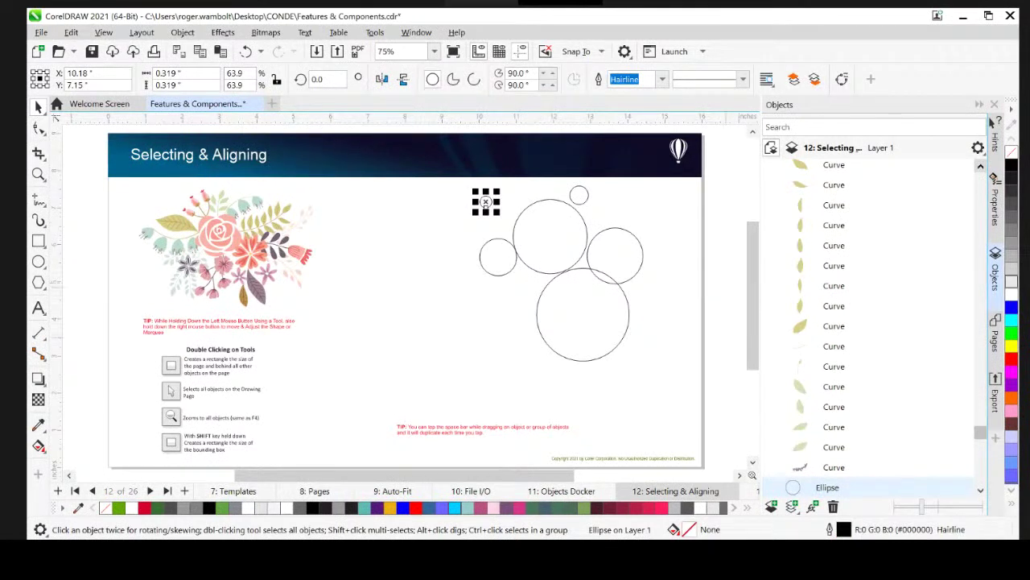
click(1012, 308)
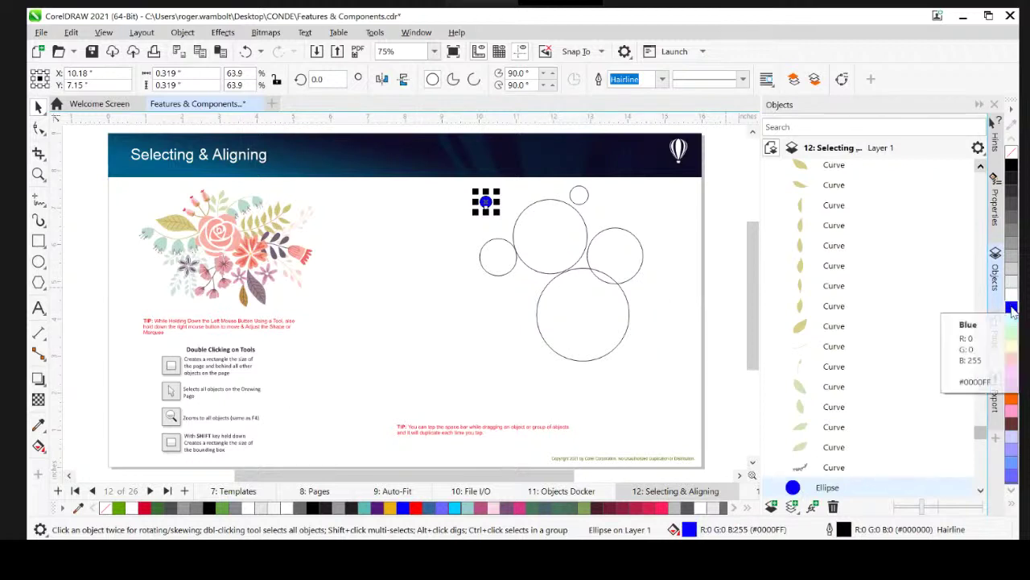
key(Tab)
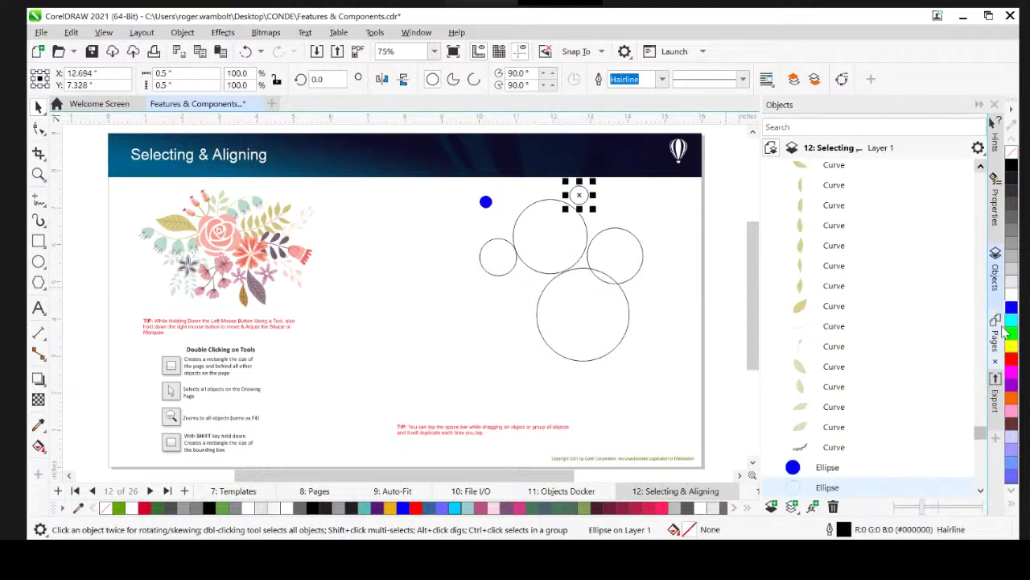
click(1011, 320)
click(998, 320)
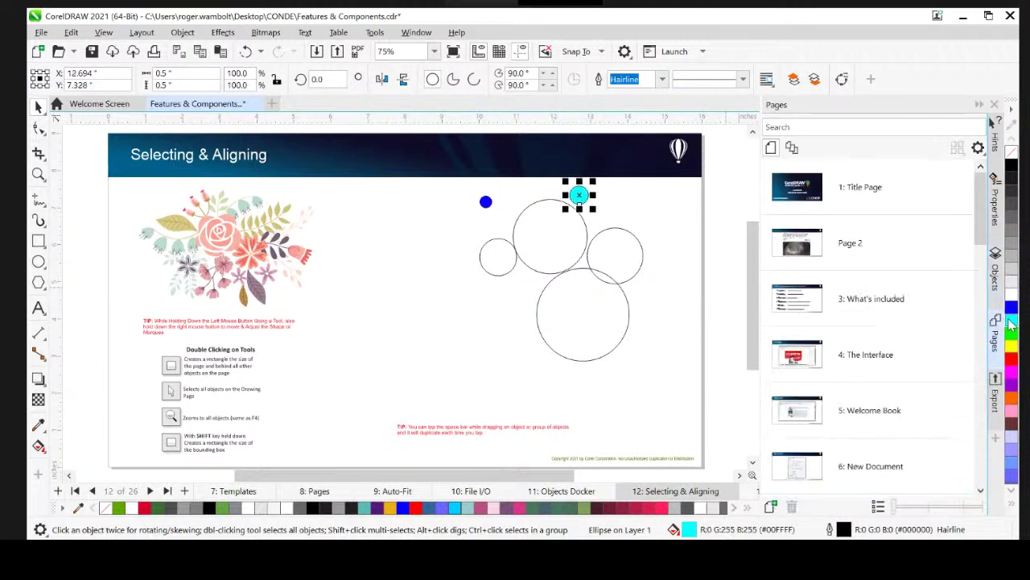
Step: Fill the 1-inch circle with orange and the 1.5-inch circle with magenta
key(Tab)
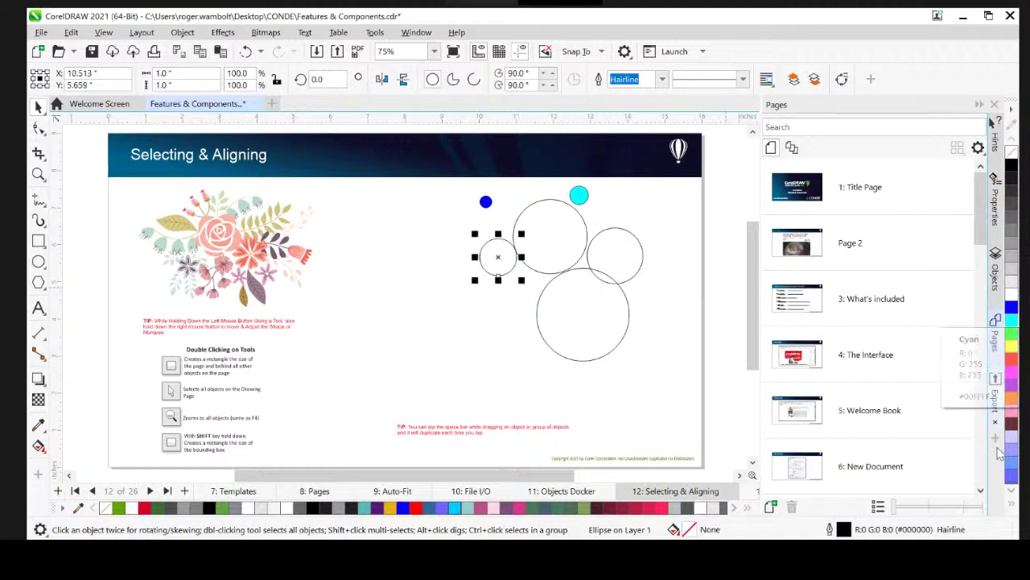
click(1008, 391)
key(Tab)
click(1011, 375)
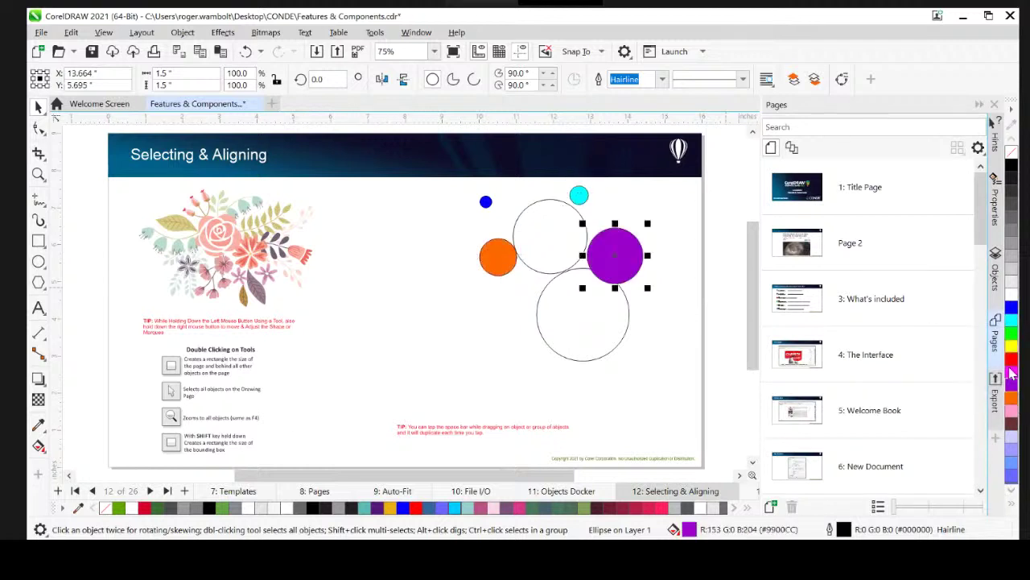
Step: Fill the 2-inch circle with red and the largest circle with green
key(Tab)
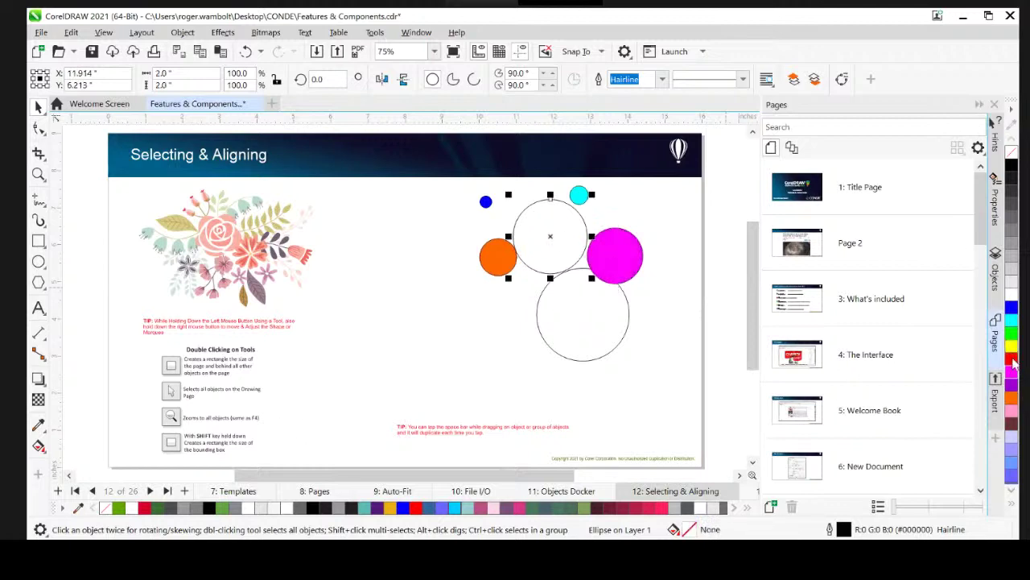
click(1012, 360)
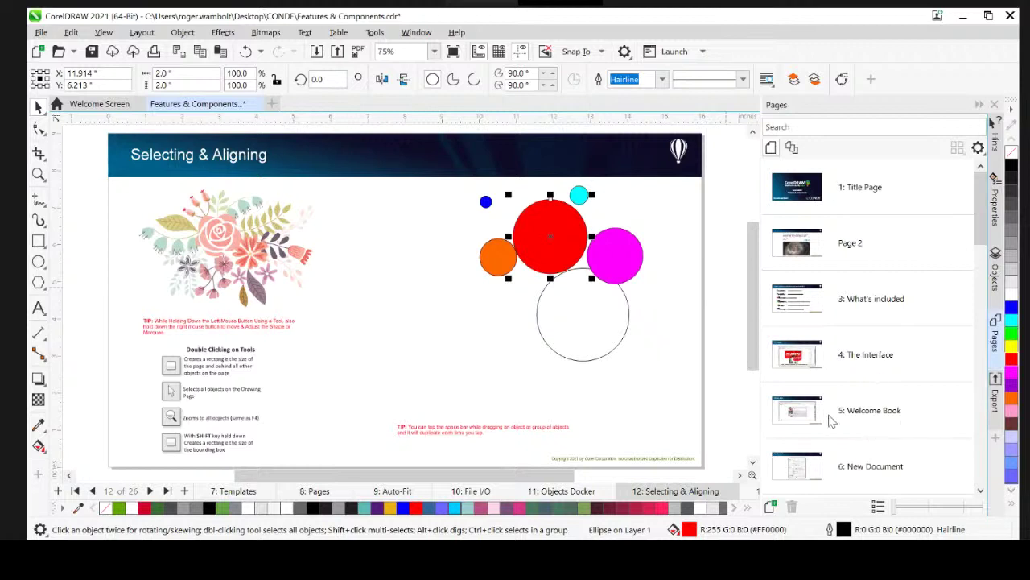
click(587, 341)
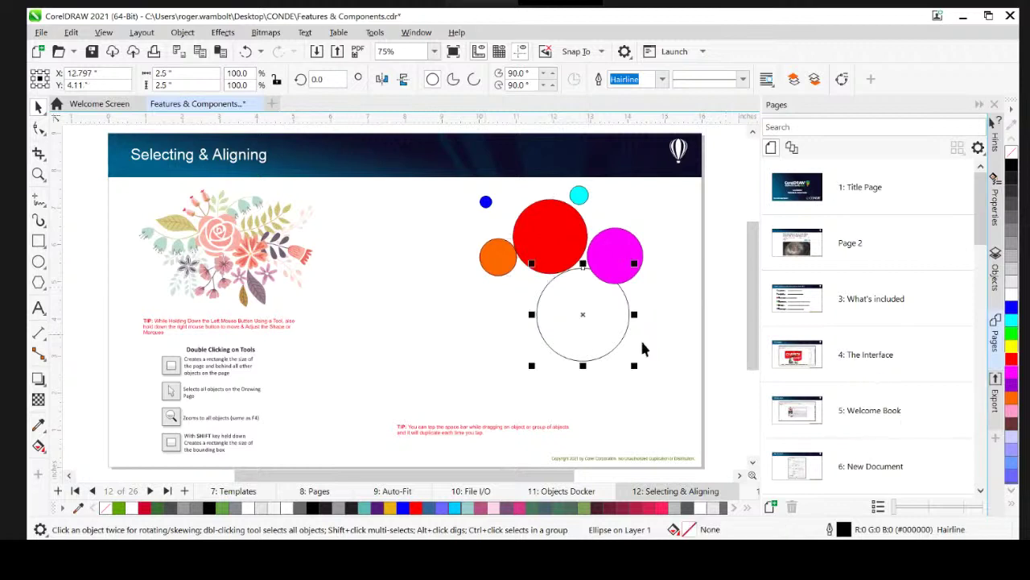
click(1012, 333)
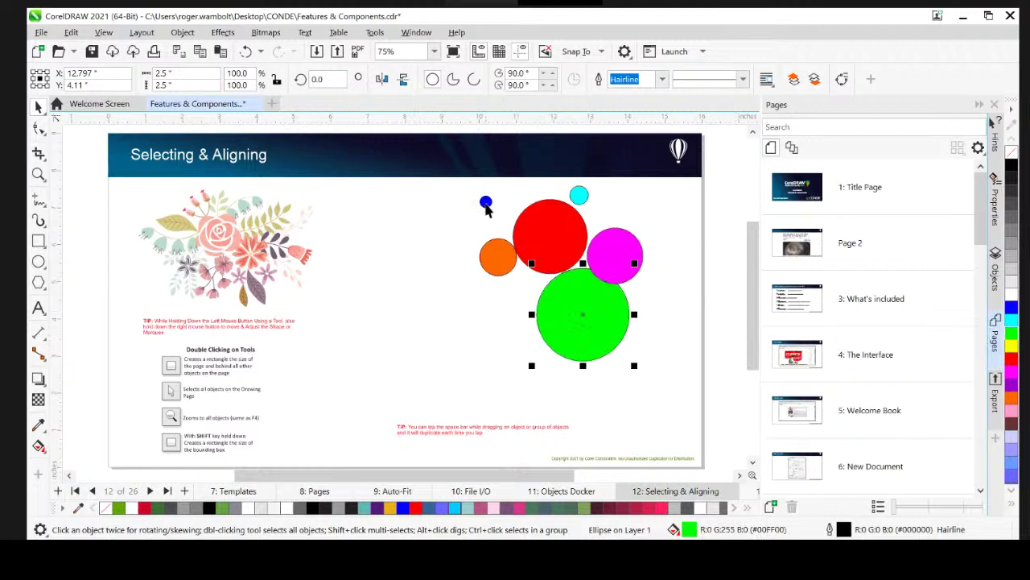
Step: Select all six circles, with the large green one last, and align them along their top edges
click(485, 203)
shift+click(499, 258)
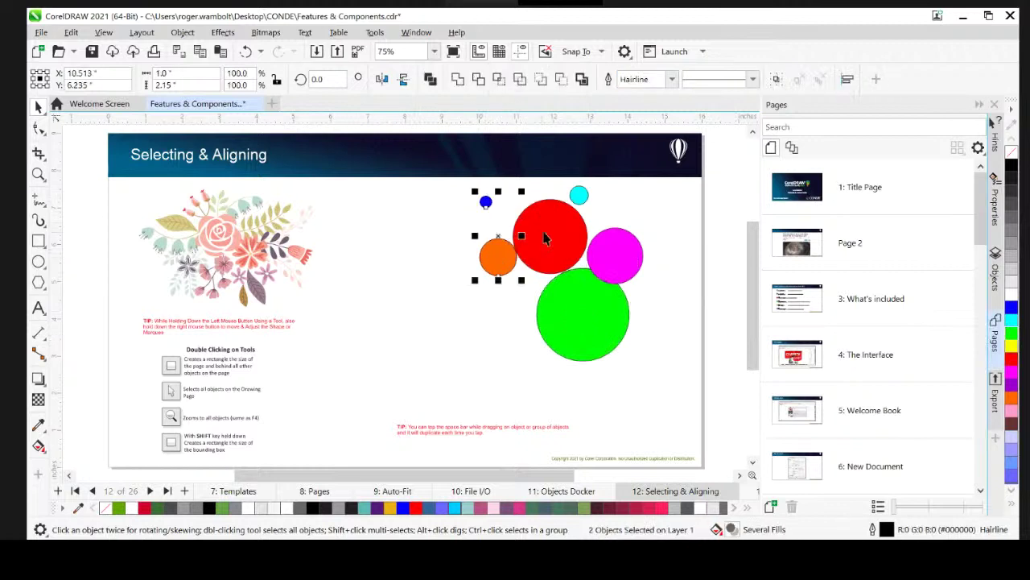
shift+click(576, 208)
shift+click(580, 195)
shift+click(612, 251)
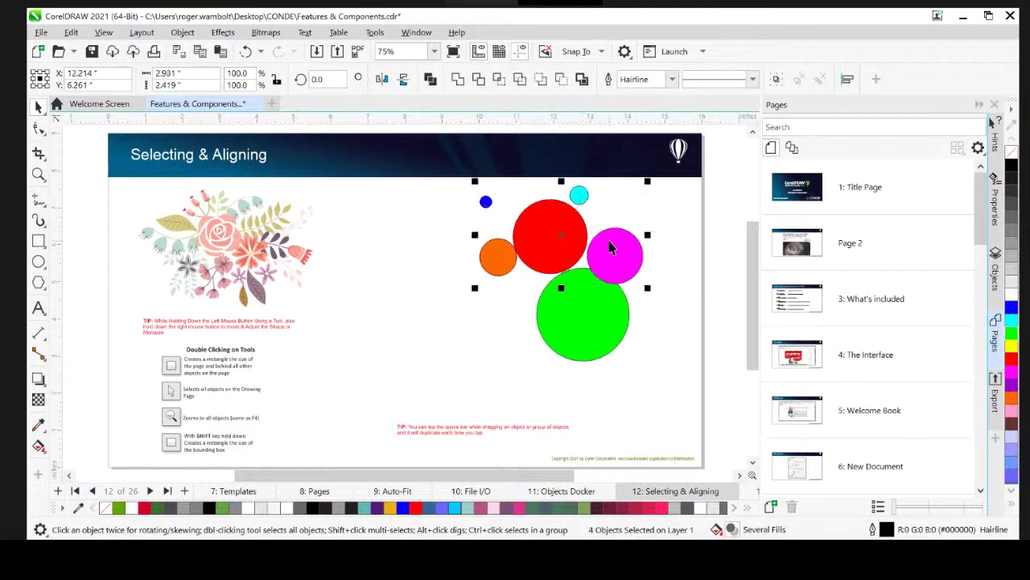
shift+click(578, 330)
key(e)
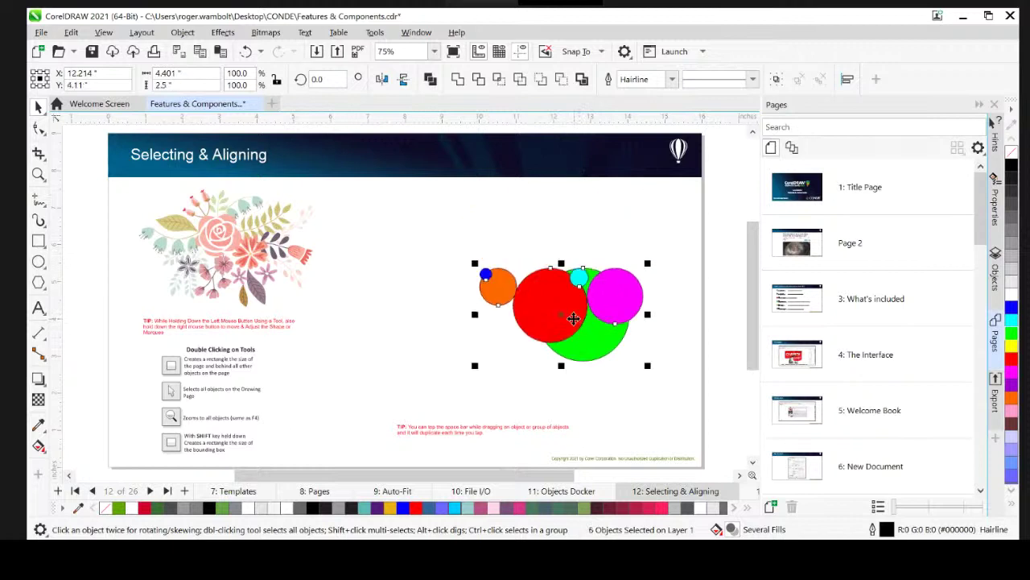
Step: Align the six circles along their bottom and left edges, and also along their right edges
key(b)
key(l)
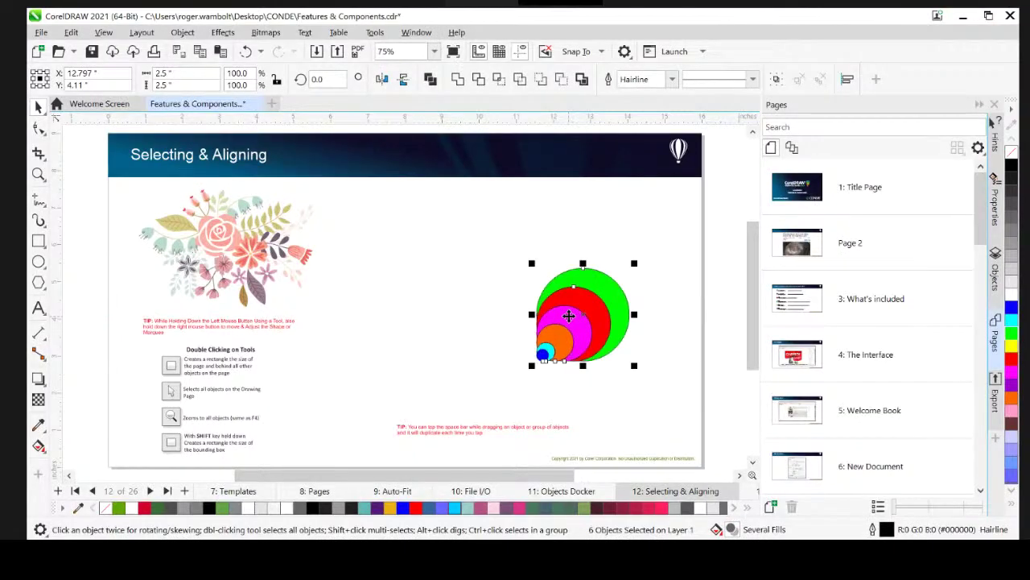
key(r)
Step: Center the six circles concentrically on the large green circle, and select the first rectangle tool icon graphic under Double Clicking on Tools
key(c)
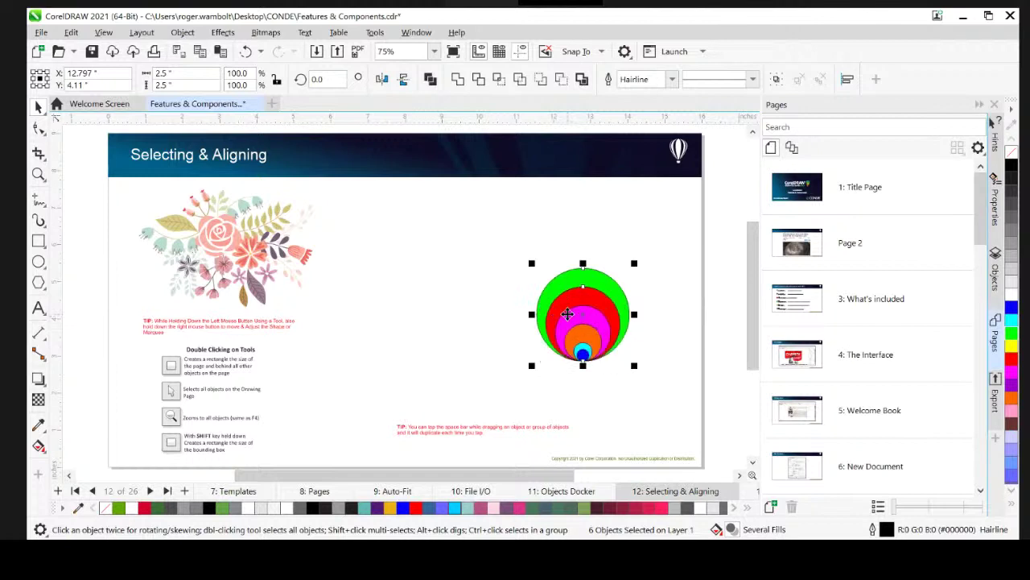
key(e)
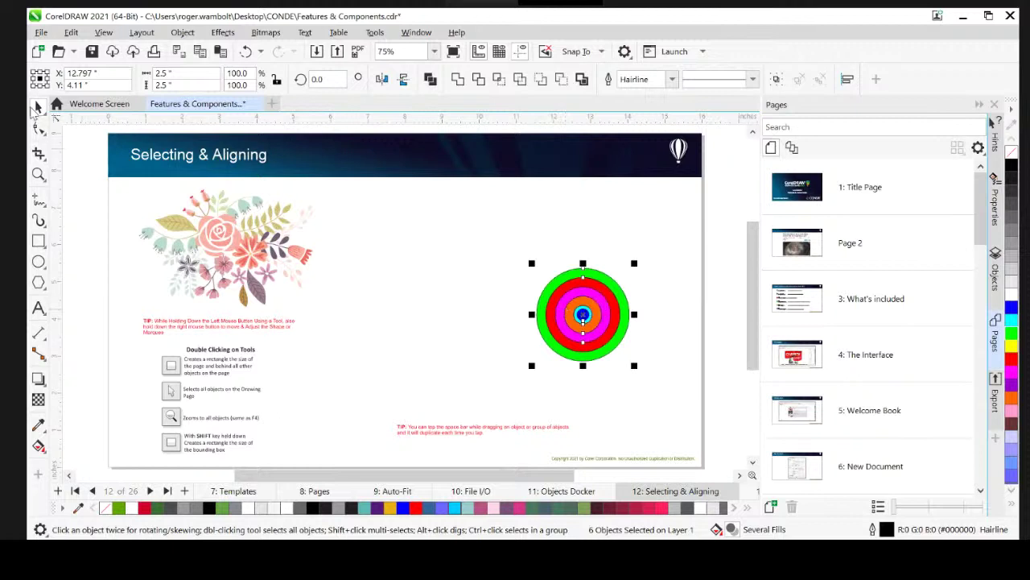
click(169, 366)
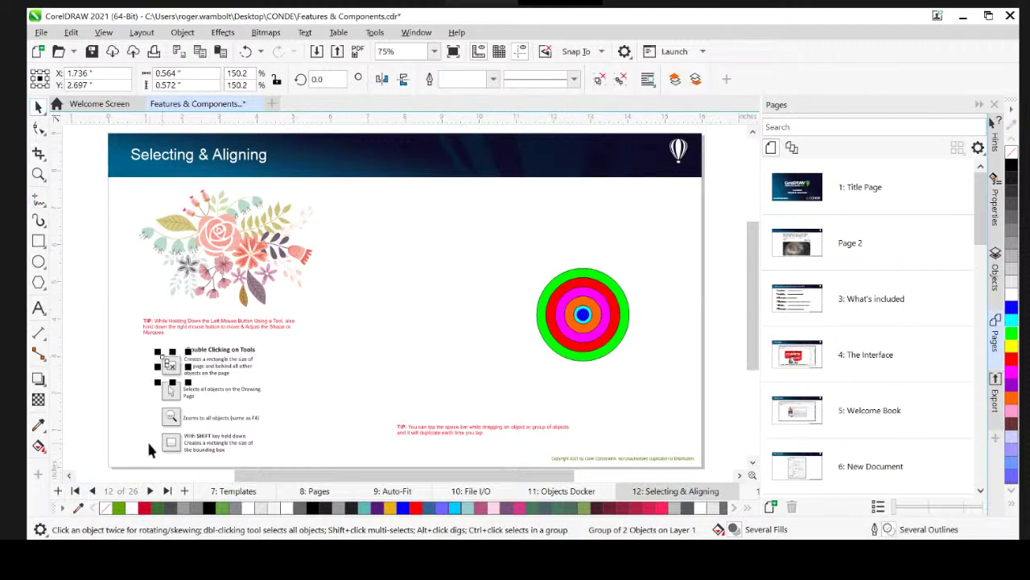
Step: Marquee-select the four tool icon graphics in the Double Clicking on Tools list without the surrounding text, and clear the selection
drag(146, 347, 168, 406)
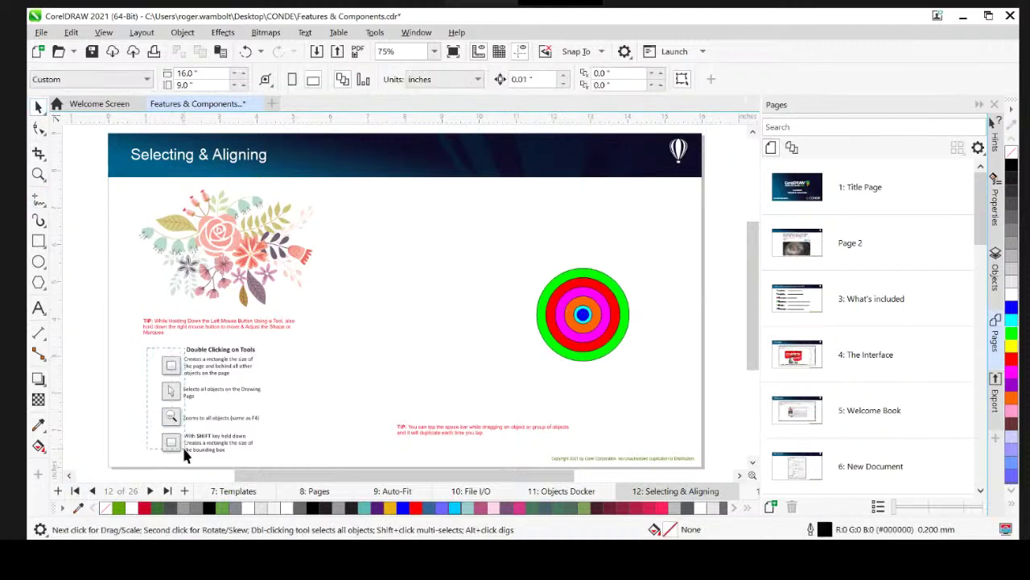
drag(184, 455, 189, 458)
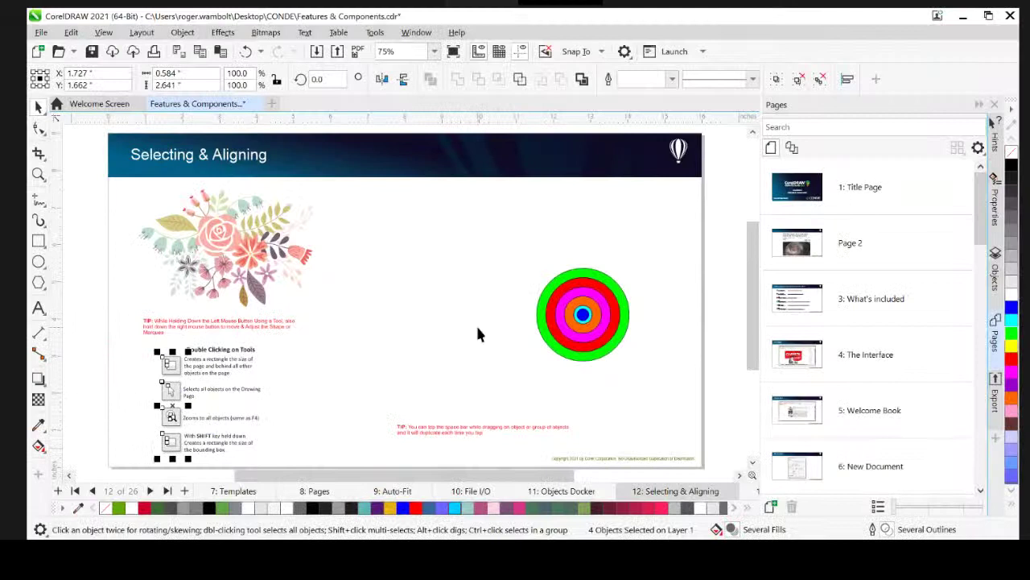
click(478, 329)
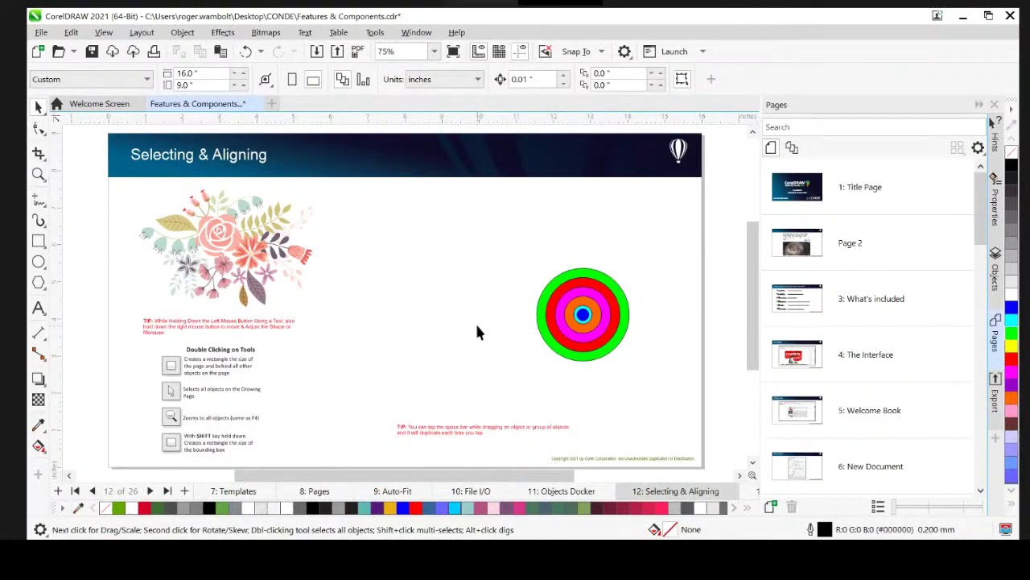
Step: Enlarge the blue circle about its center to about 3.8 inches to cover the other circles, and show the ellipses in the Objects docker
click(583, 315)
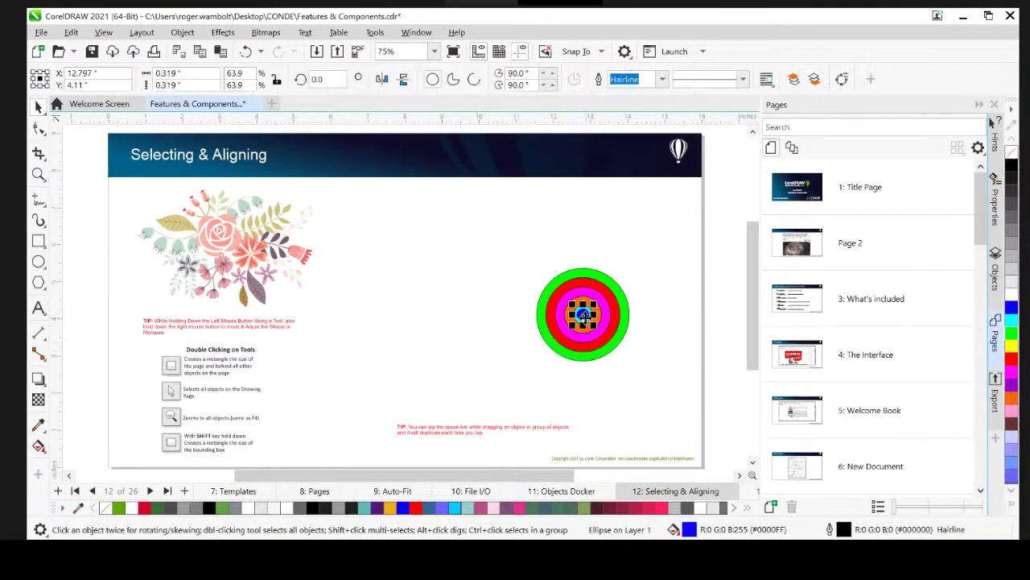
drag(596, 326, 669, 390)
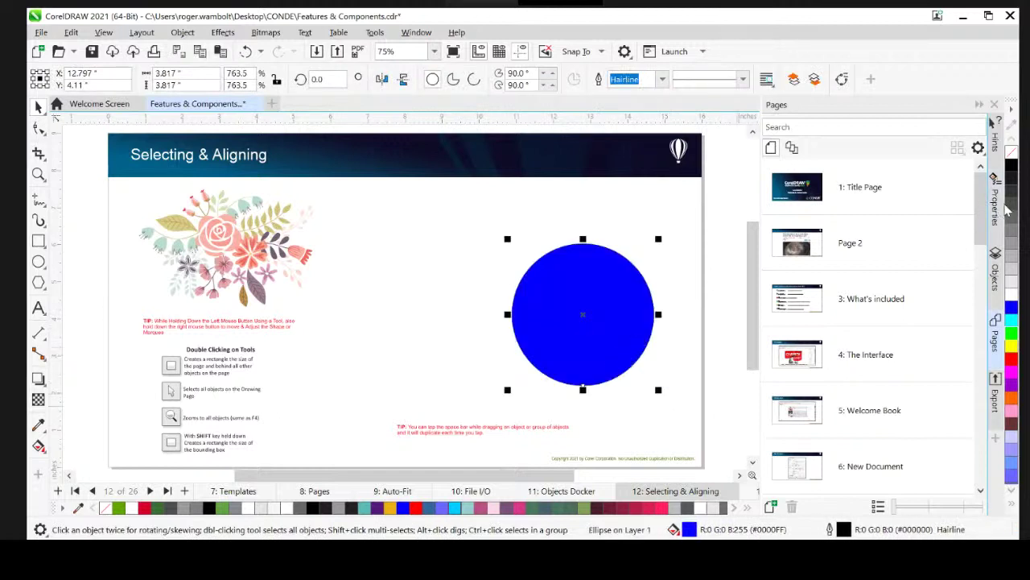
click(996, 273)
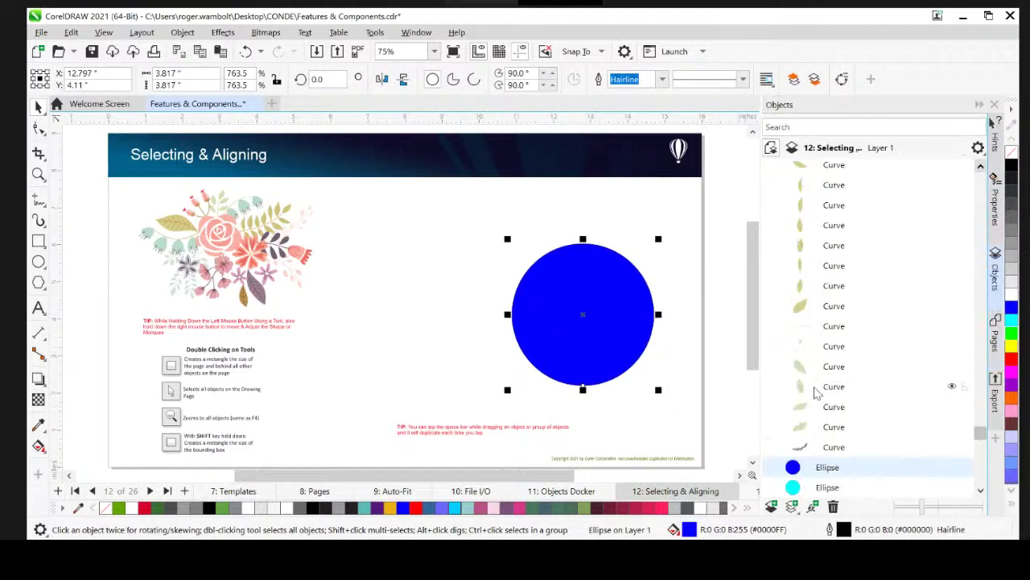
scroll(815, 392, down, 3)
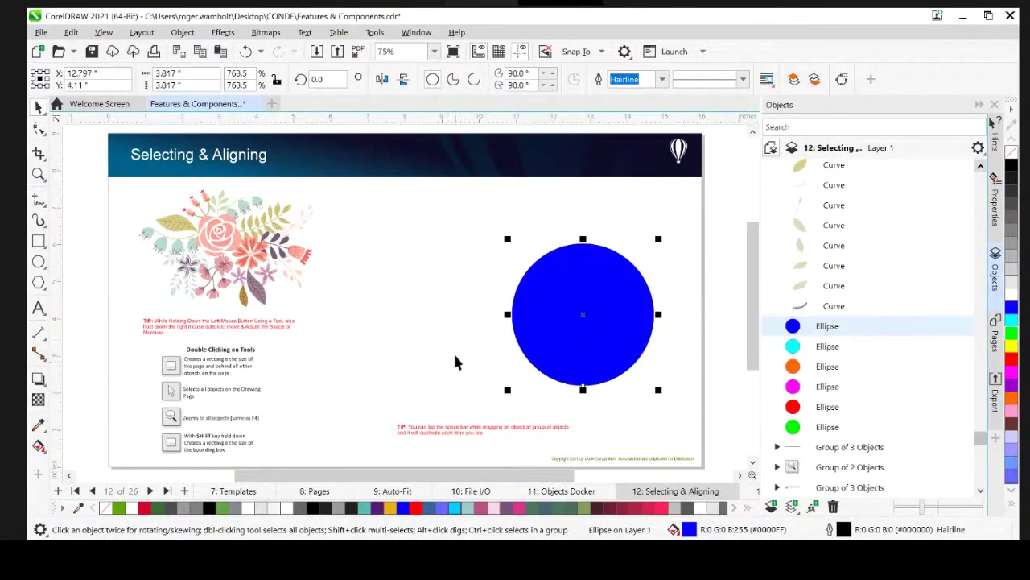
Step: Dig through the stack beneath the blue circle to select the hidden magenta circle and move it clear, into the empty area beside the stack
alt+click(604, 312)
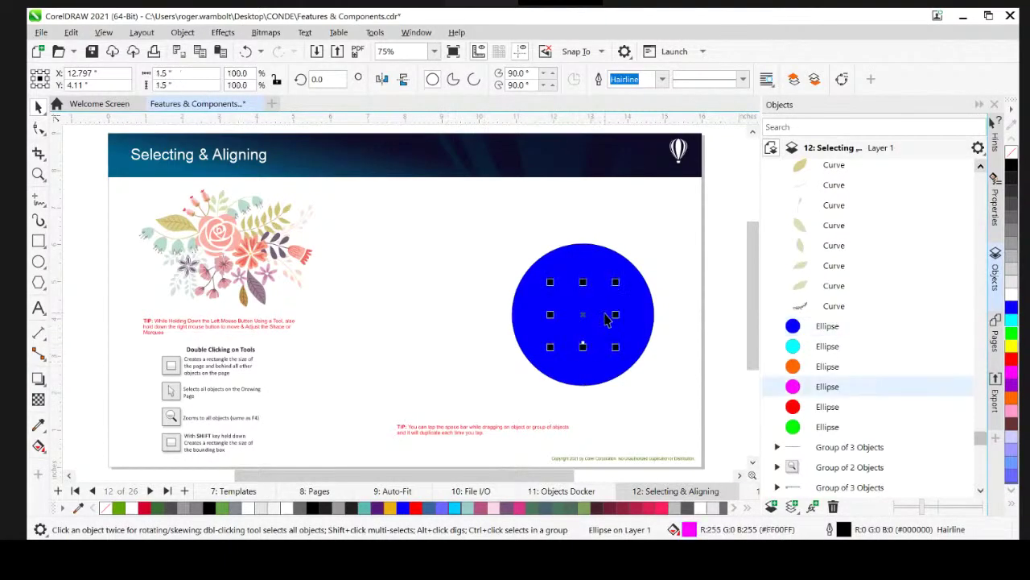
alt+click(606, 317)
alt+click(606, 318)
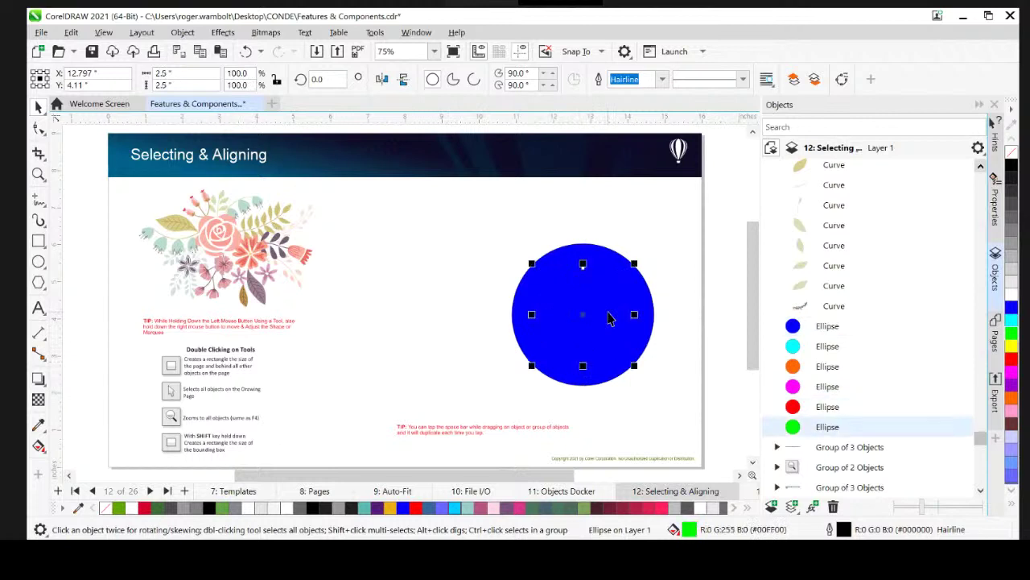
alt+click(606, 317)
alt+click(606, 317)
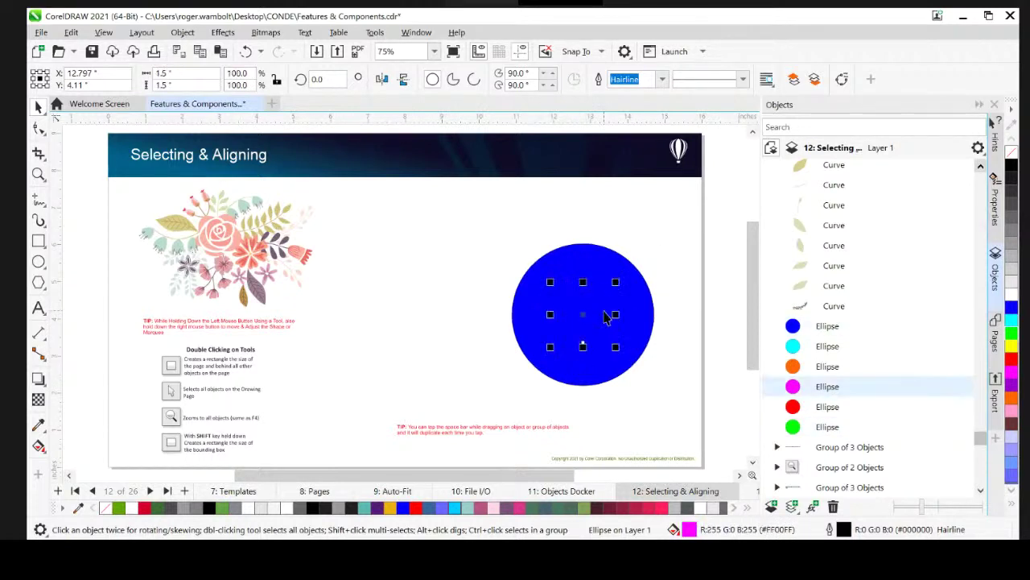
alt+click(606, 318)
alt+click(591, 318)
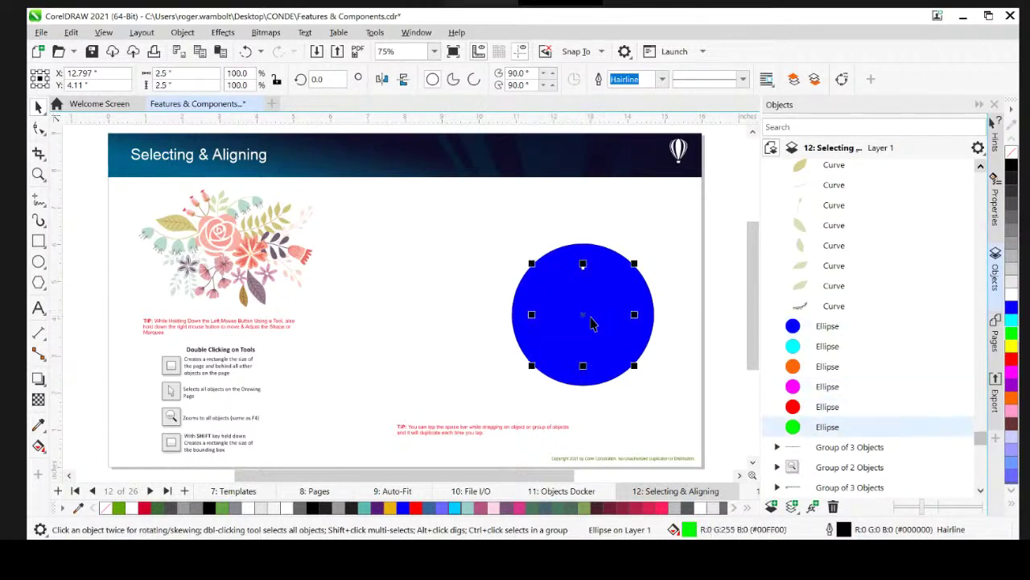
alt+click(590, 317)
alt+click(591, 318)
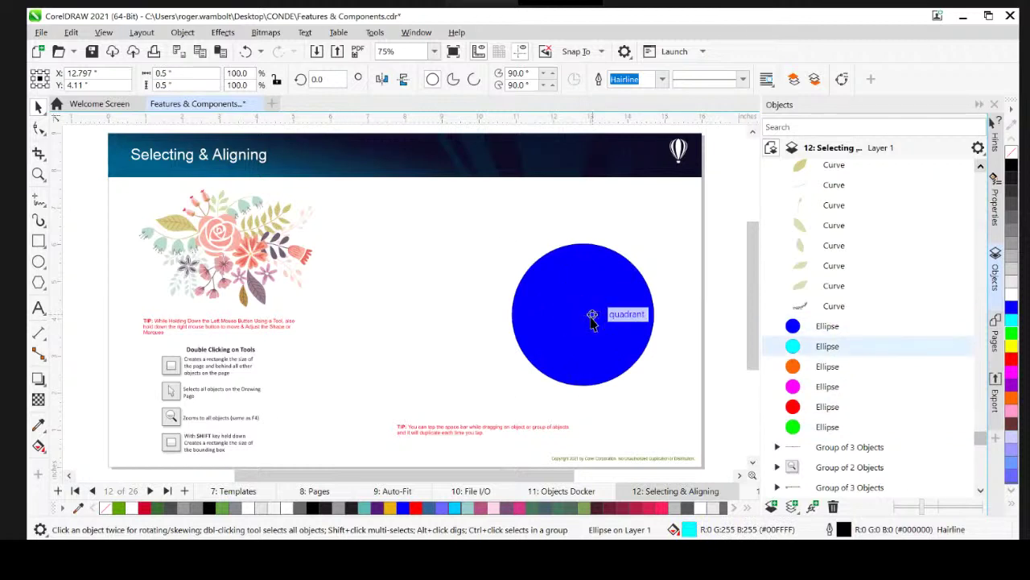
alt+click(592, 320)
alt+click(591, 322)
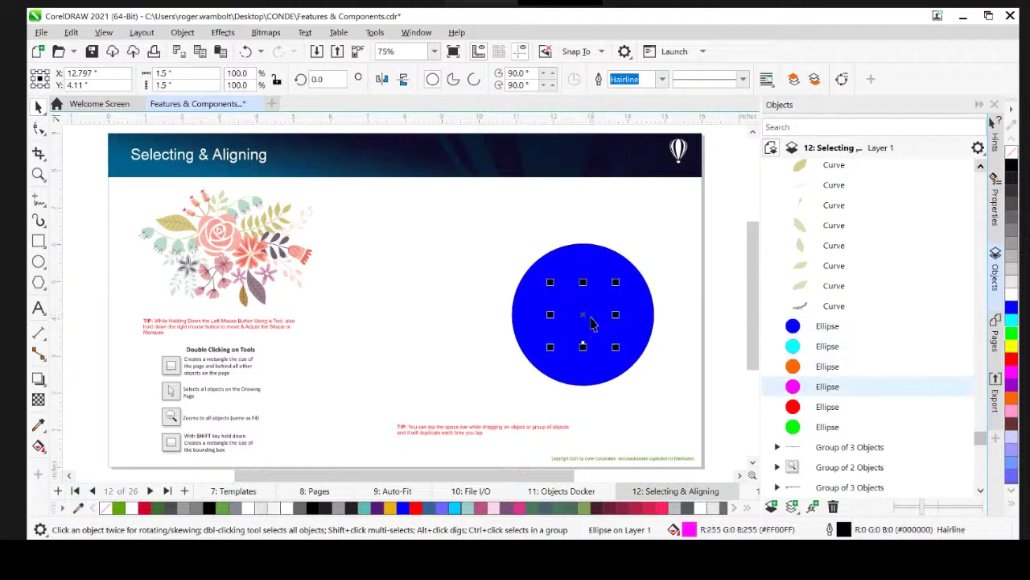
drag(591, 322, 442, 296)
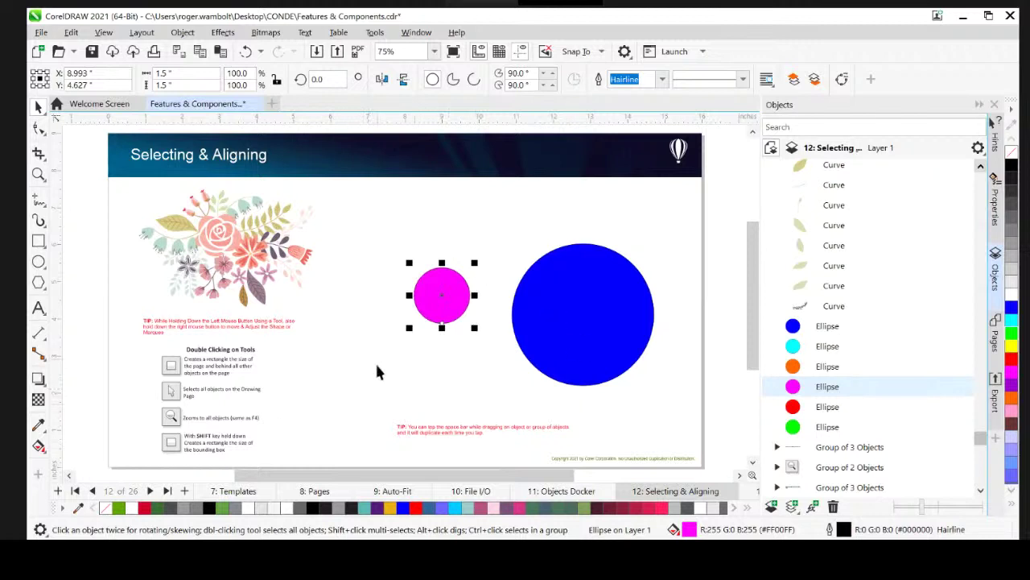
Step: On the Copy vs Duplicating page, place a trial copy of the purple grape cluster beside the original and delete that copy
key(Page_Down)
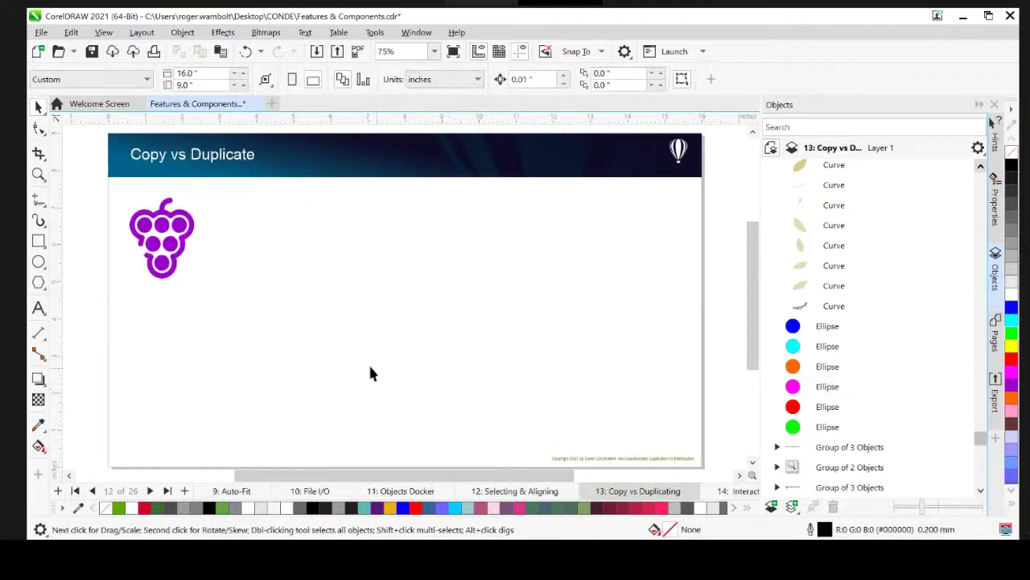
drag(94, 191, 262, 321)
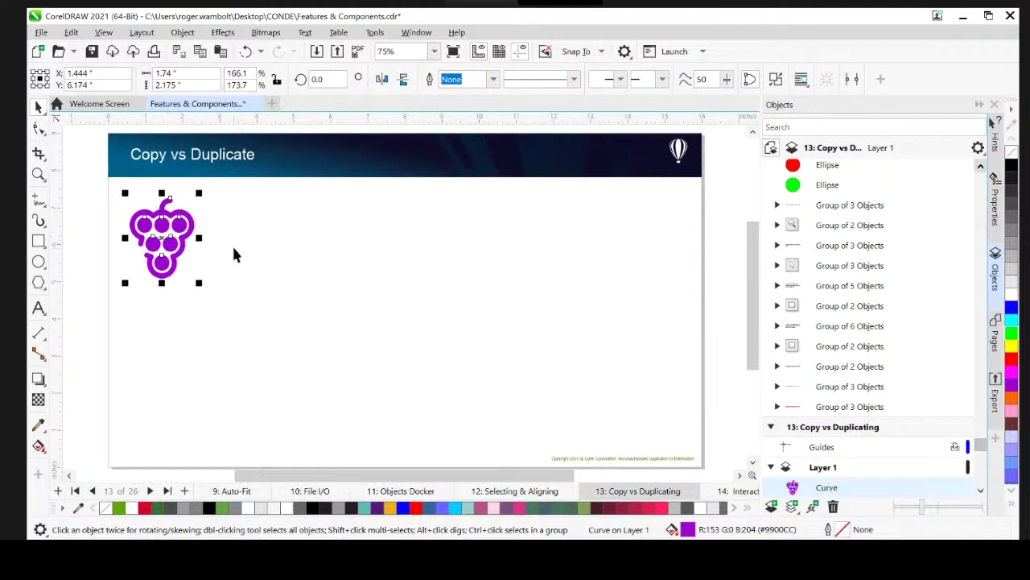
drag(152, 226, 271, 239)
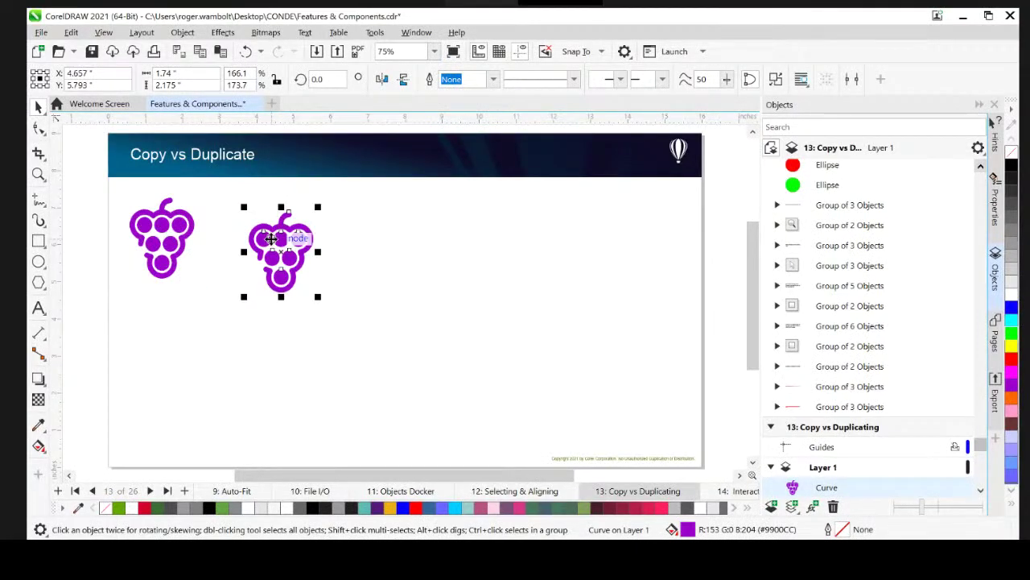
key(Delete)
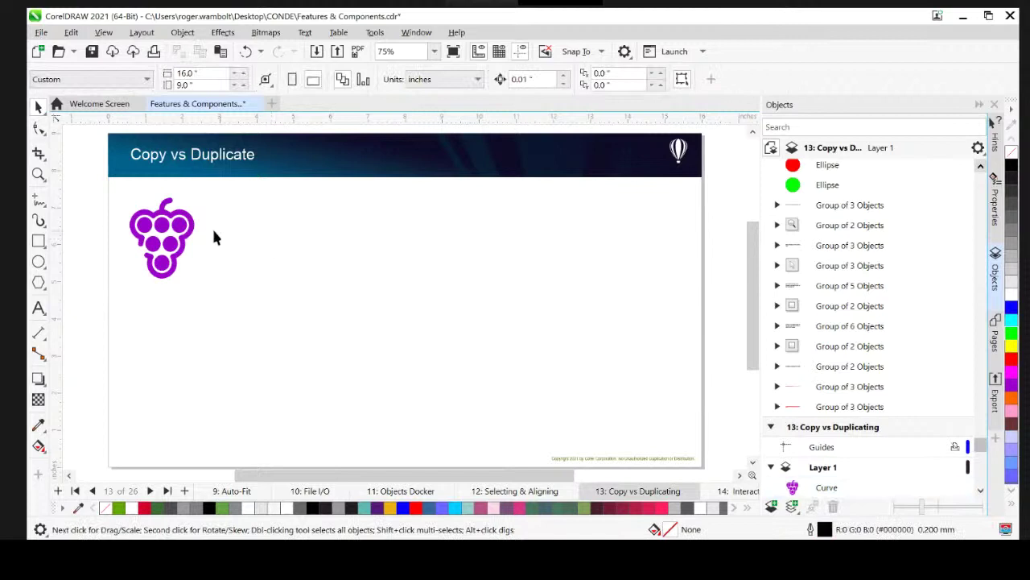
Step: Copy the grape cluster level with the original, about 2.2 inches to its right, and duplicate it four more times for a row of six
click(153, 230)
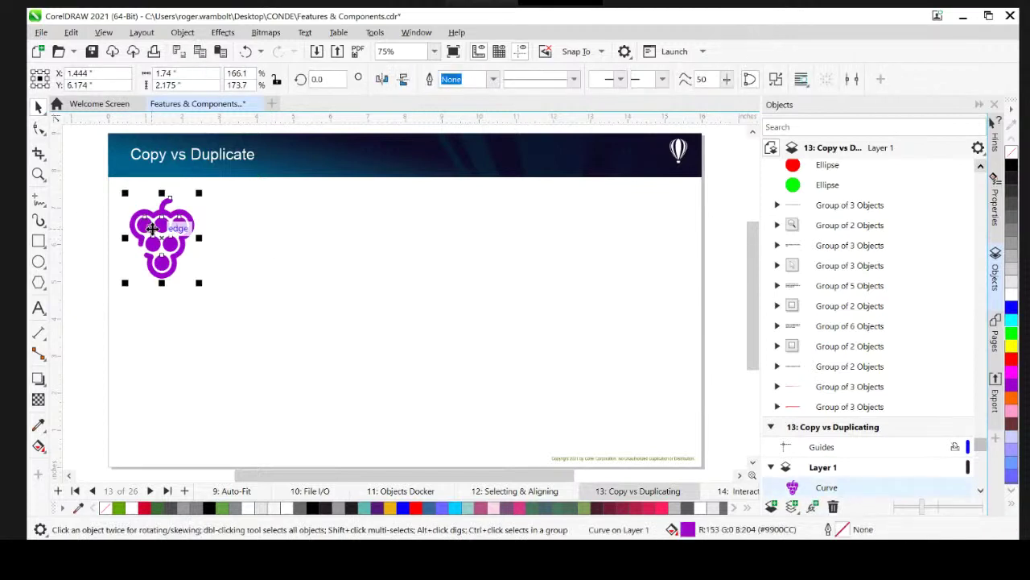
drag(152, 228, 185, 231)
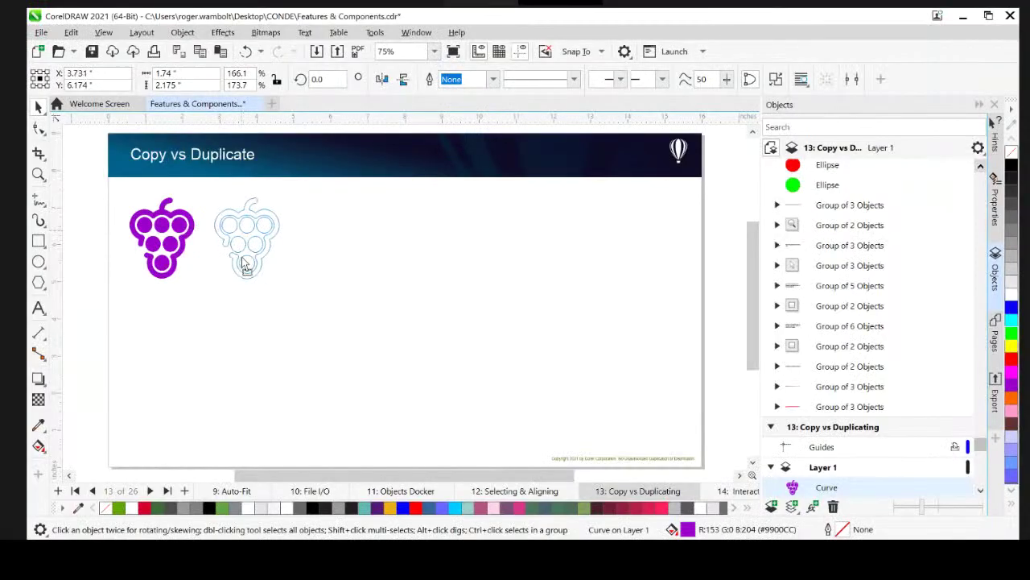
mouse_move(242, 266)
mouse_down()
mouse_move(230, 269)
mouse_move(242, 269)
mouse_up()
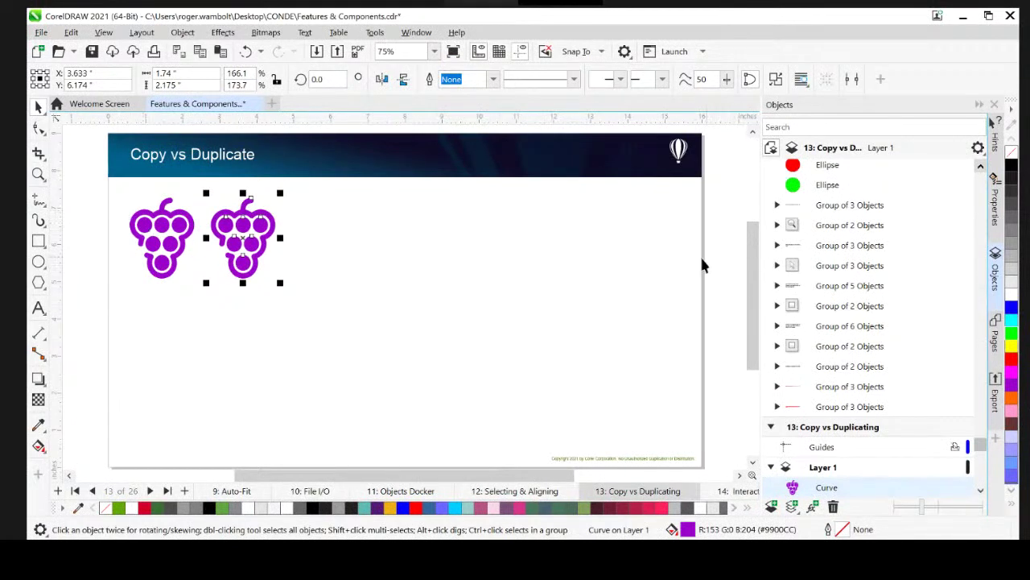
key(ctrl+d)
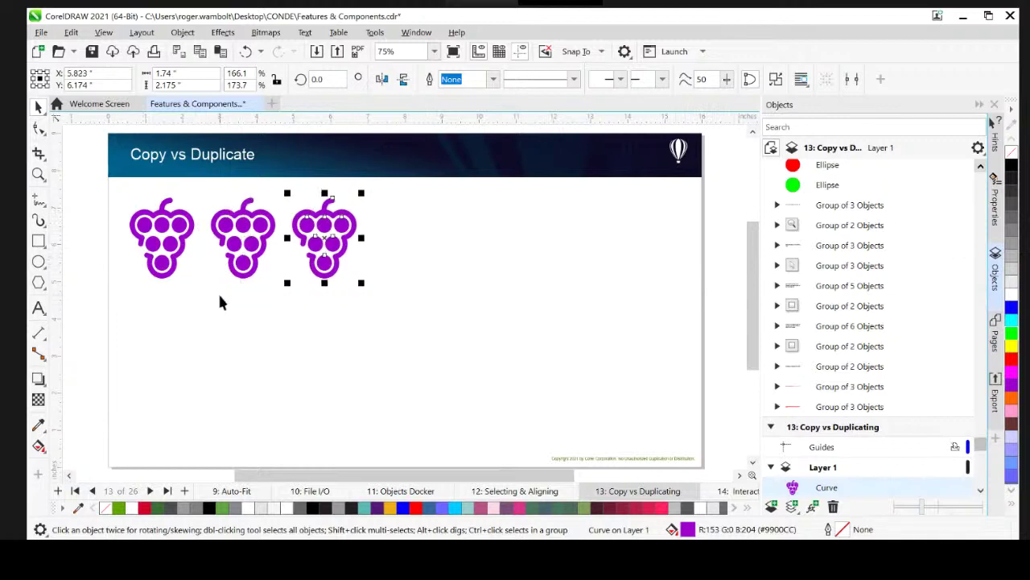
key(ctrl+d)
key(ctrl+d)
key(ctrl+d)
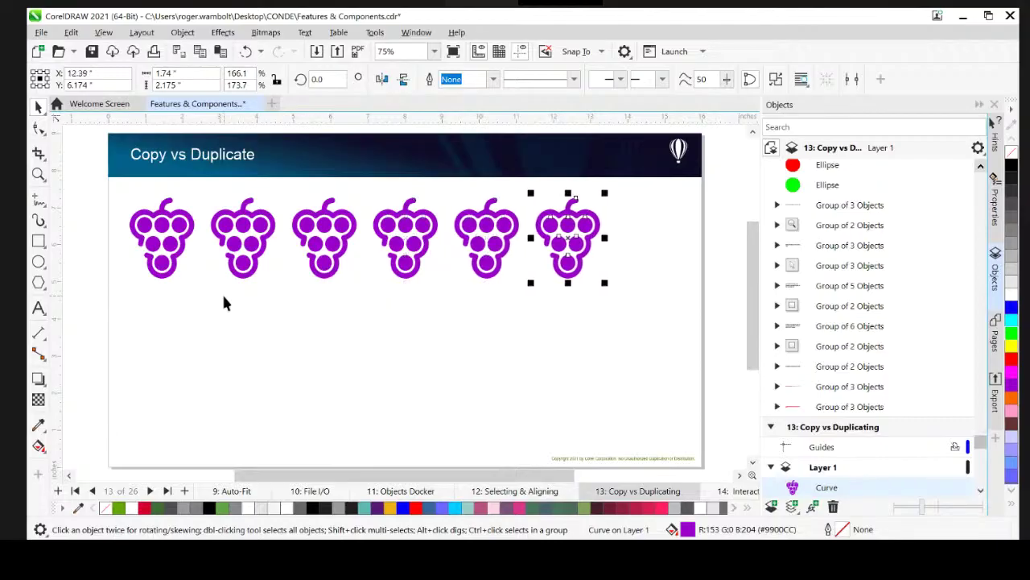
Step: Duplicate the row of six grape clusters, move the copy about 2.2 inches straight down, and repeat the duplication for a third row
drag(90, 178, 694, 334)
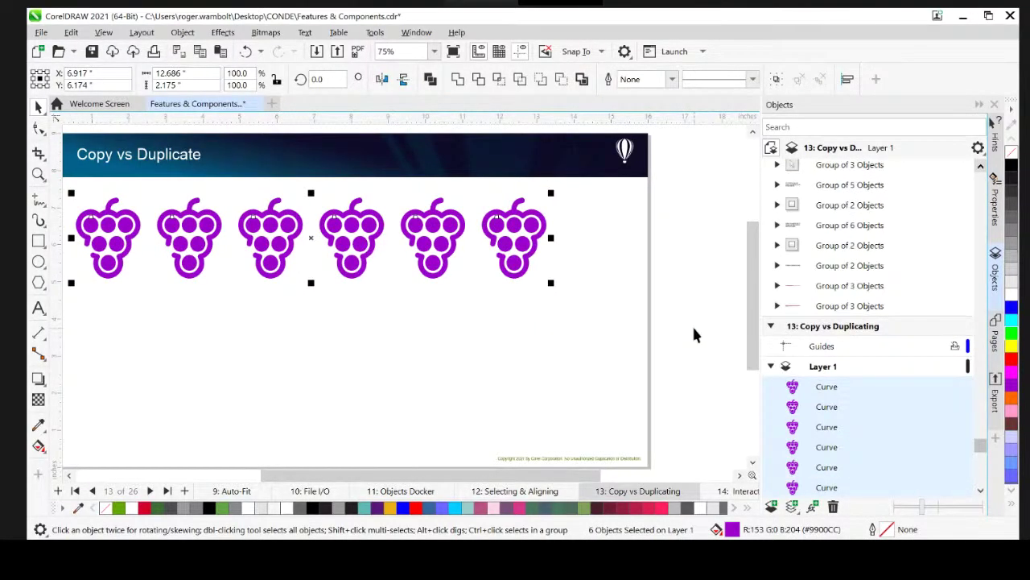
key(ctrl+d)
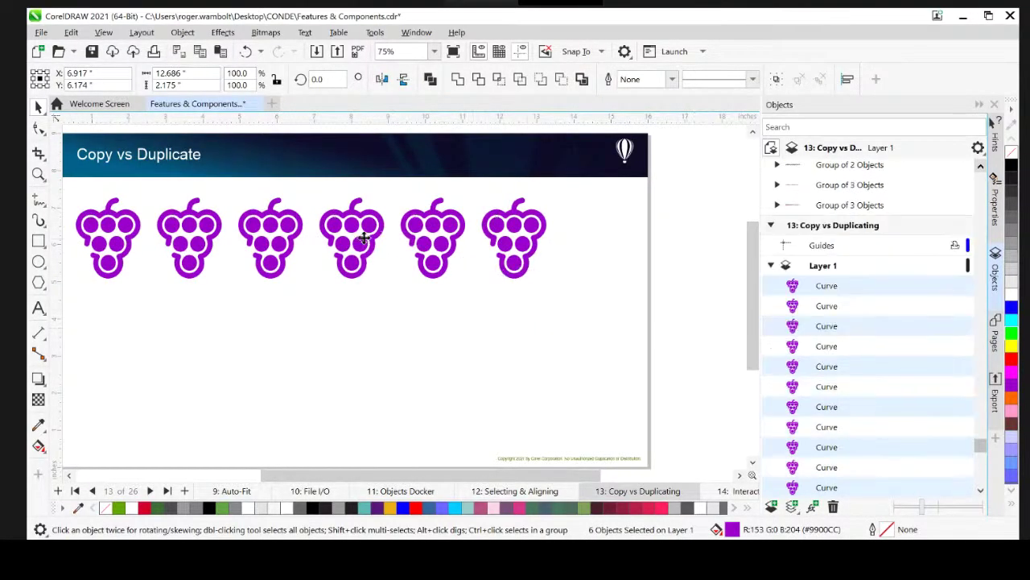
drag(365, 237, 361, 320)
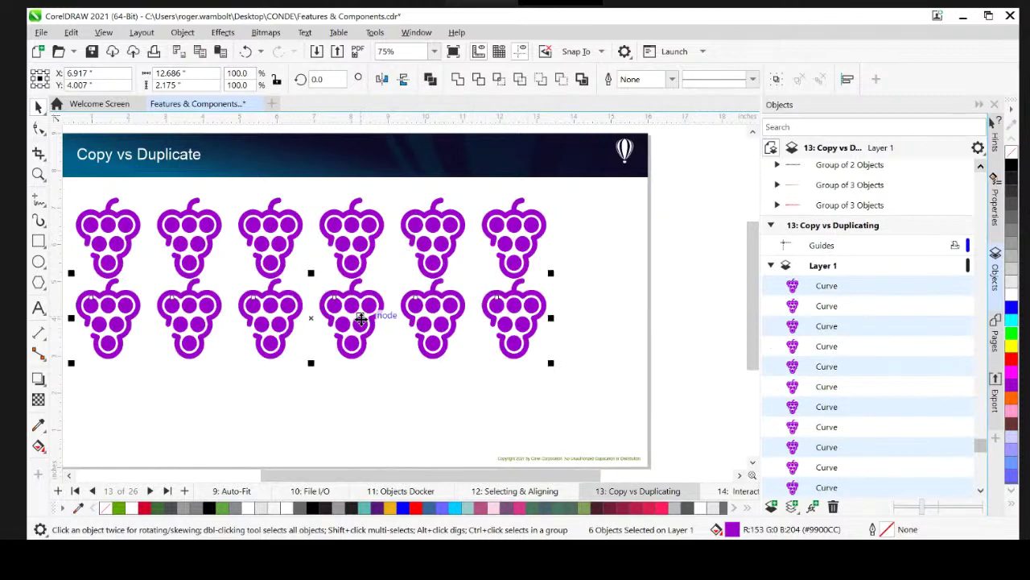
key(ctrl+d)
drag(485, 270, 518, 253)
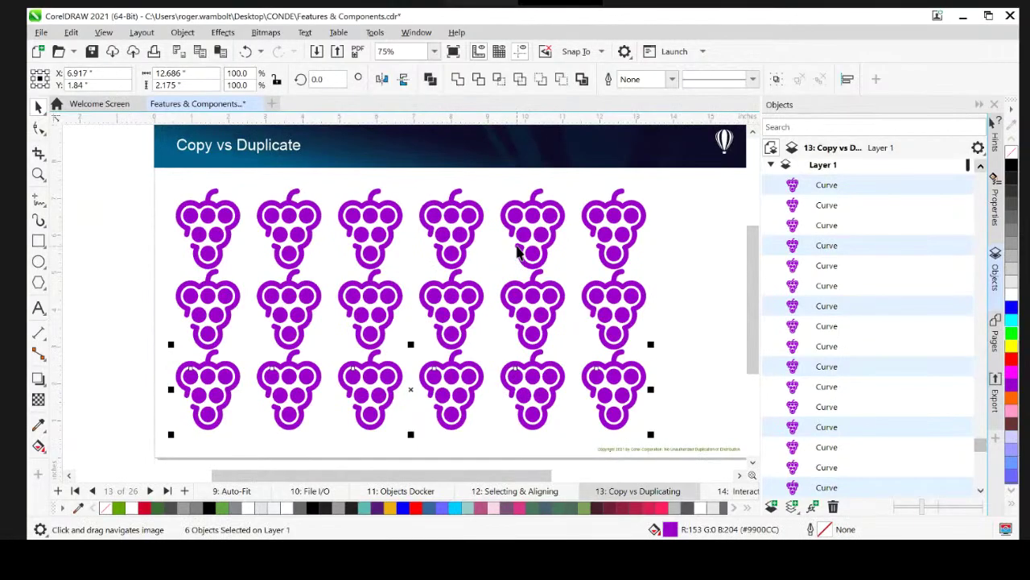
Step: Browse the following pages from Interactive Tools through Enveloping and Clipart to the Corel Capture page
key(Page_Down)
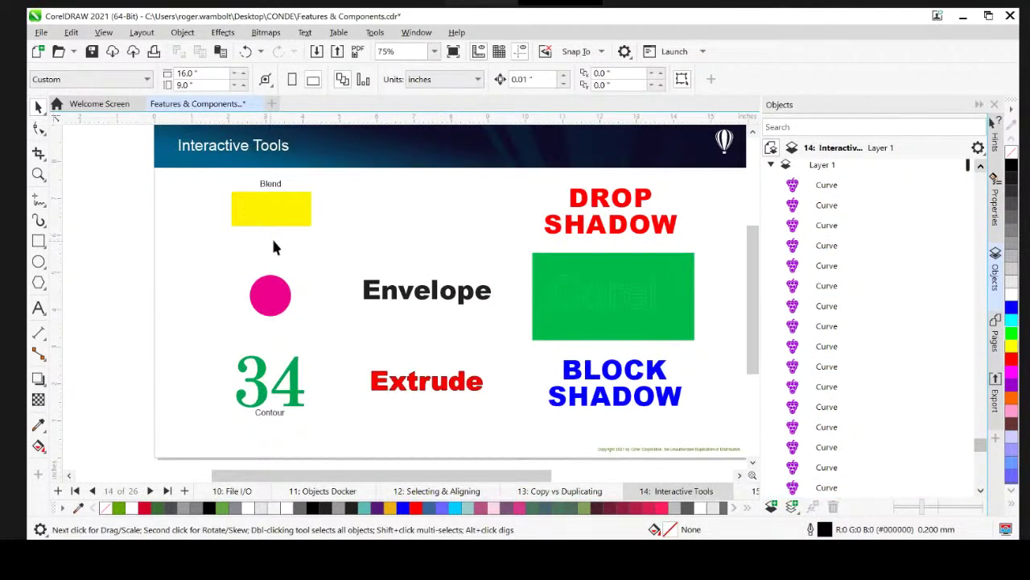
key(Page_Down)
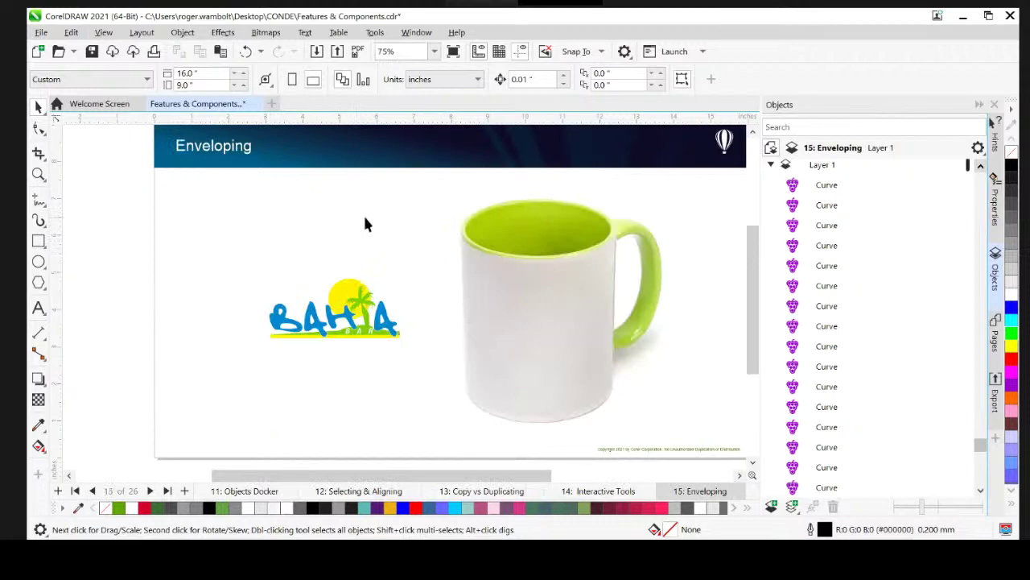
key(Page_Down)
key(Page_Down)
key(Page_Down)
key(Page_Down)
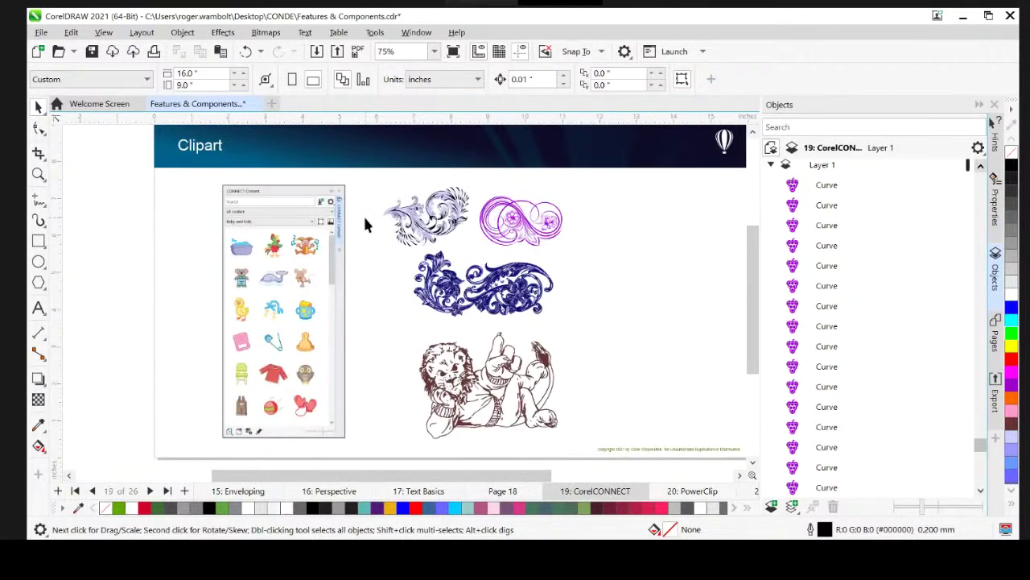
key(Page_Down)
key(Page_Down)
key(Page_Down)
key(Page_Down)
key(Page_Down)
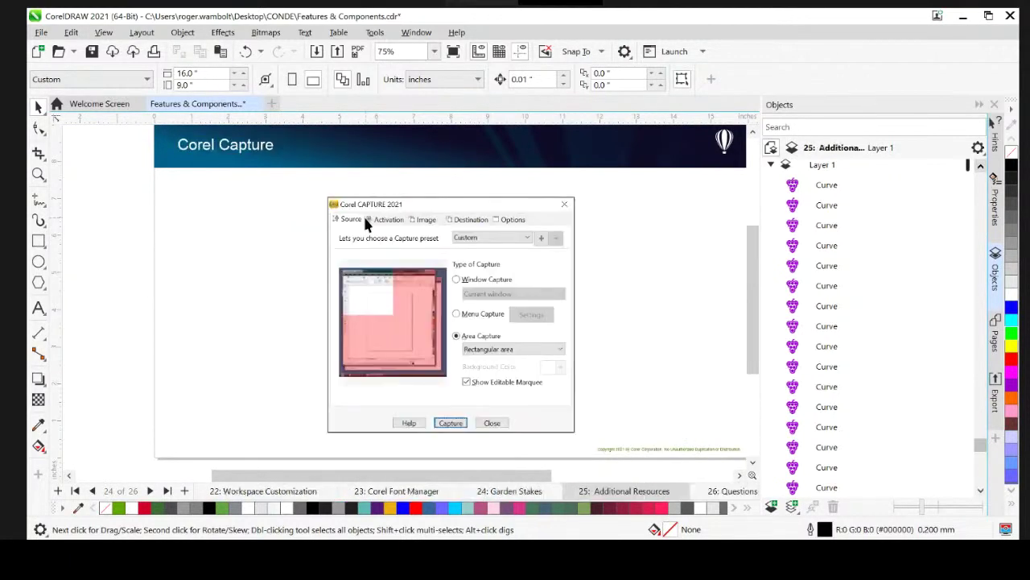
Step: Return to the Enveloping page and move the Bahia logo group onto the front of the mug
key(Page_Up)
key(Page_Up)
key(Page_Up)
key(Page_Up)
key(Page_Up)
key(Page_Up)
key(Page_Up)
key(Page_Up)
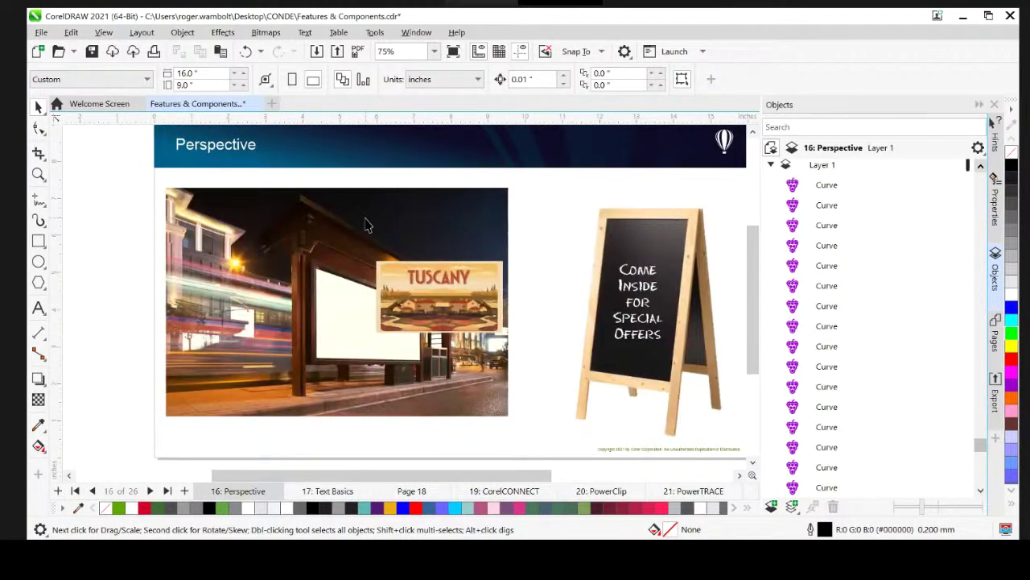
key(Page_Up)
key(Page_Up)
key(Page_Down)
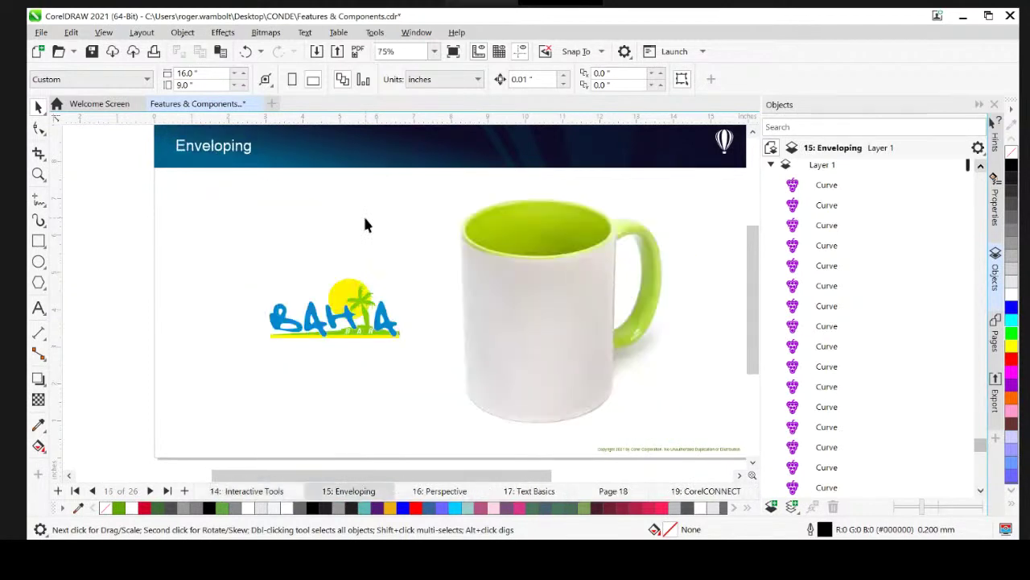
click(344, 297)
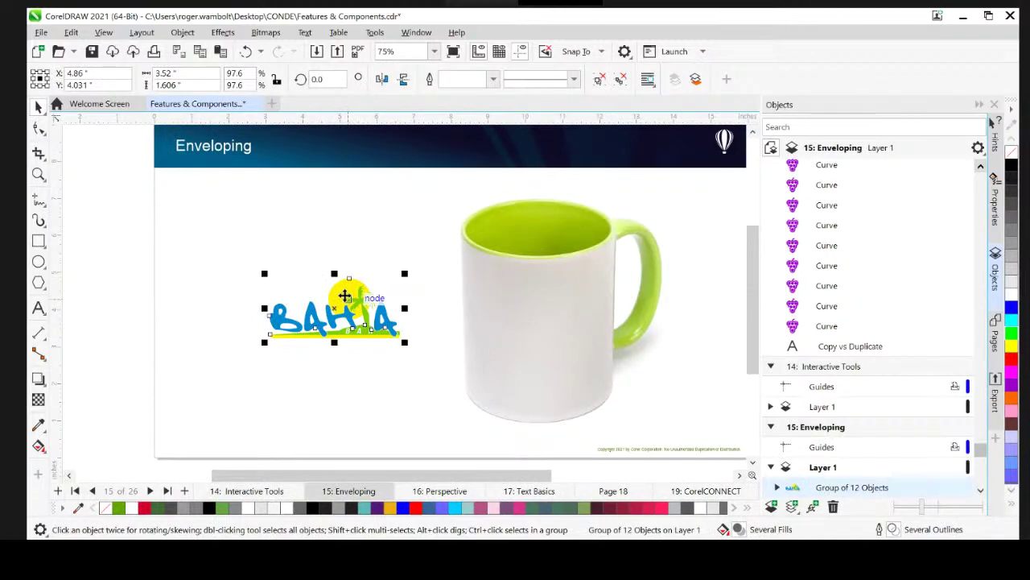
drag(344, 297, 562, 313)
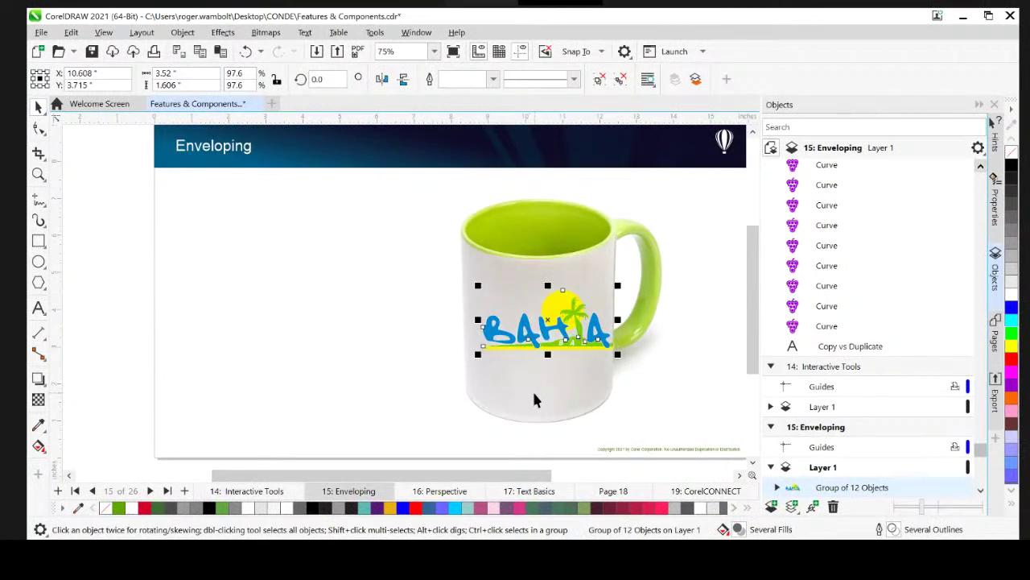
Step: Nudge the Bahia logo group about 0.14 inches to the left on the mug
key(Left)
key(Left)
key(Left)
key(Left)
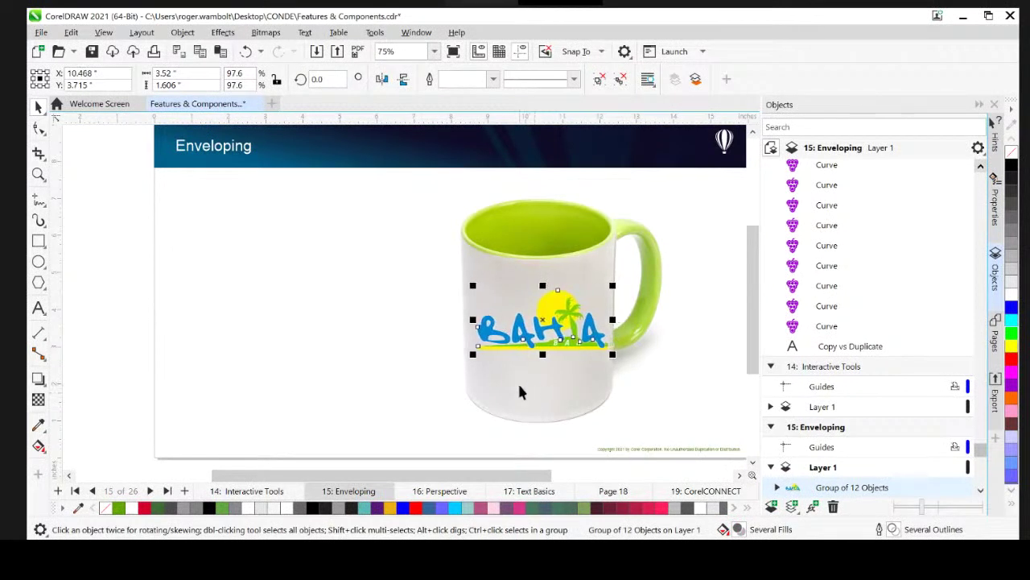
Step: Activate the Envelope tool on the Bahia logo group, keeping the group rather than the mug photo selected
click(43, 286)
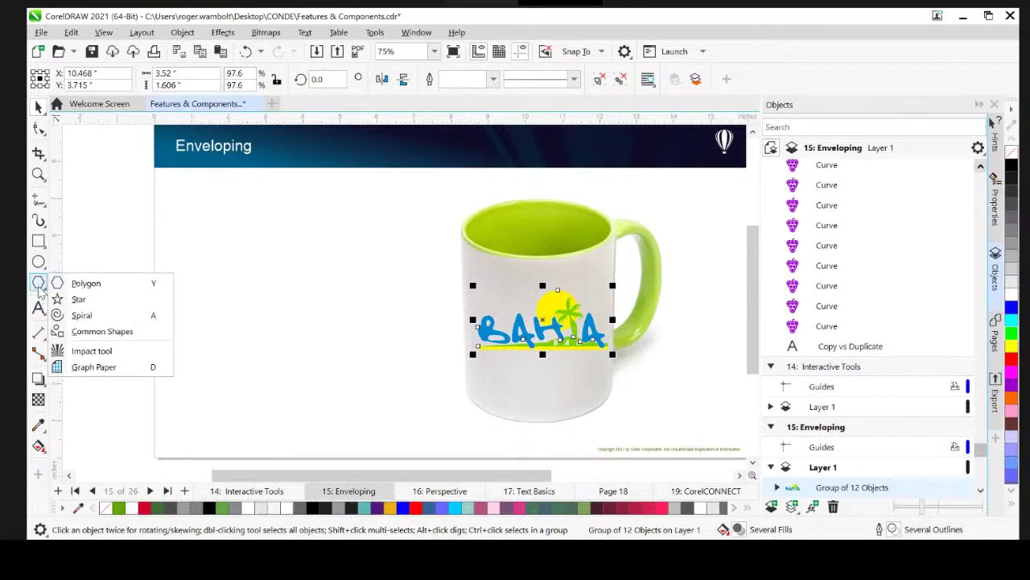
mouse_move(40, 380)
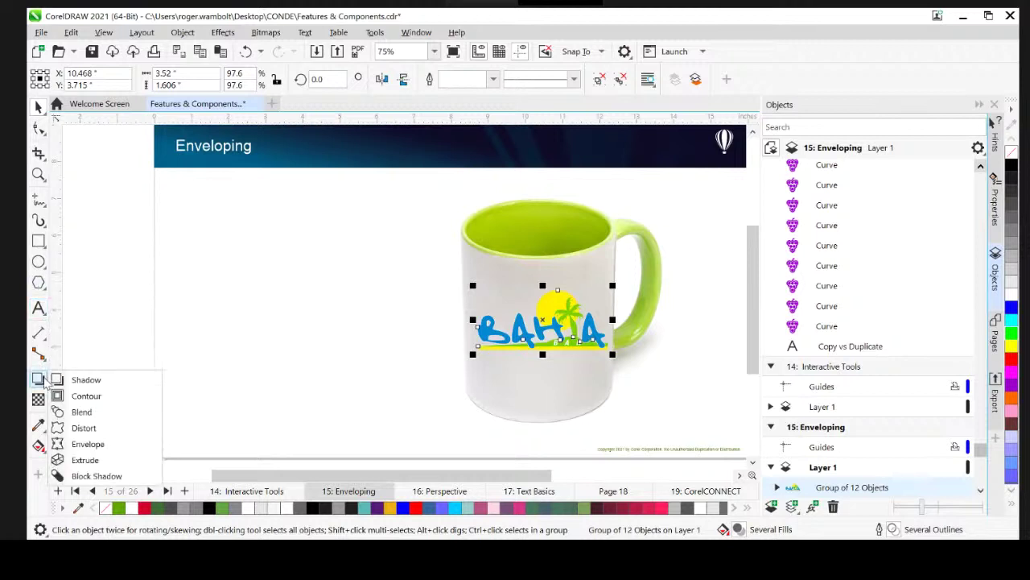
click(84, 444)
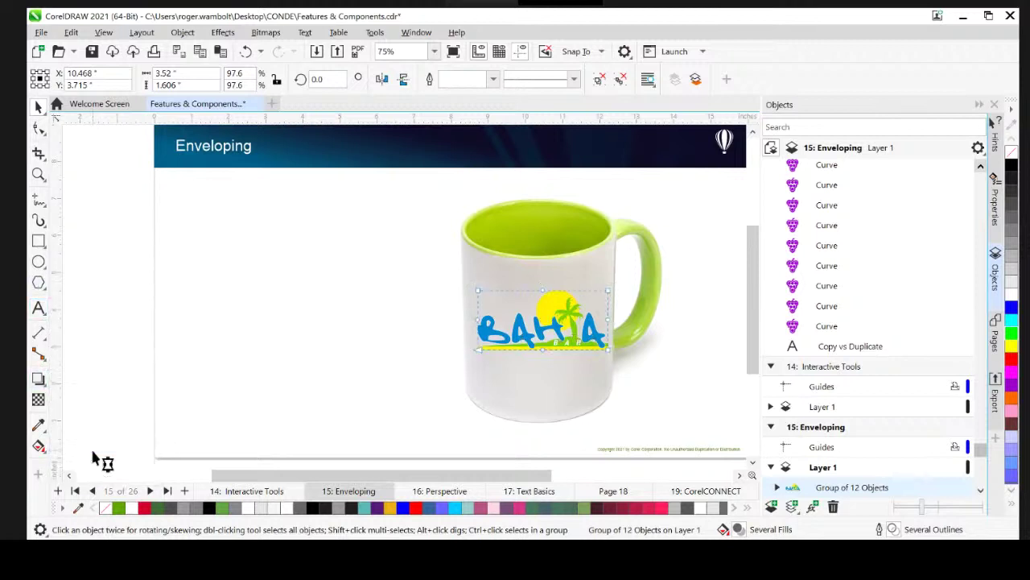
scroll(554, 322, up, 4)
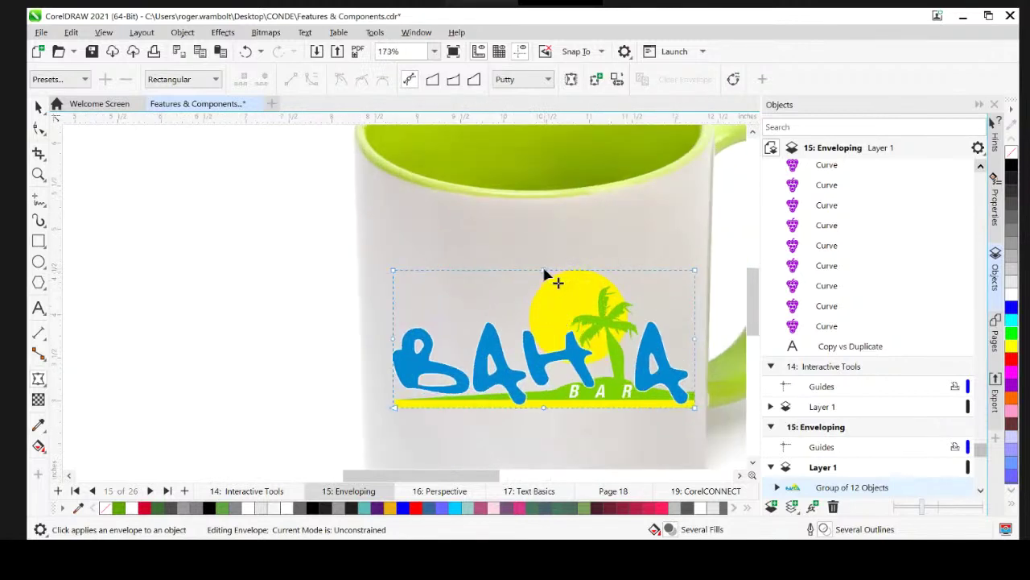
click(451, 277)
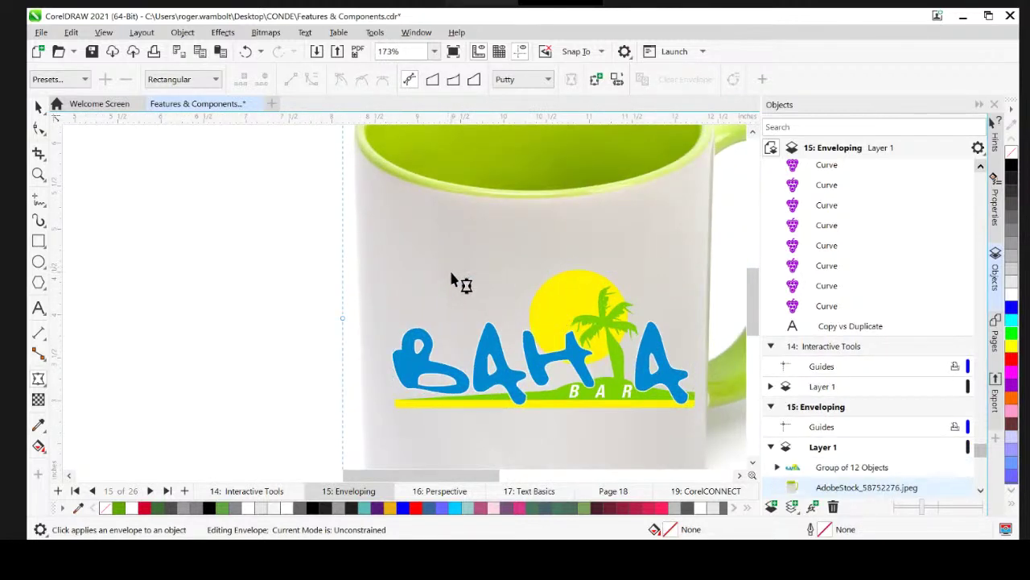
key(space)
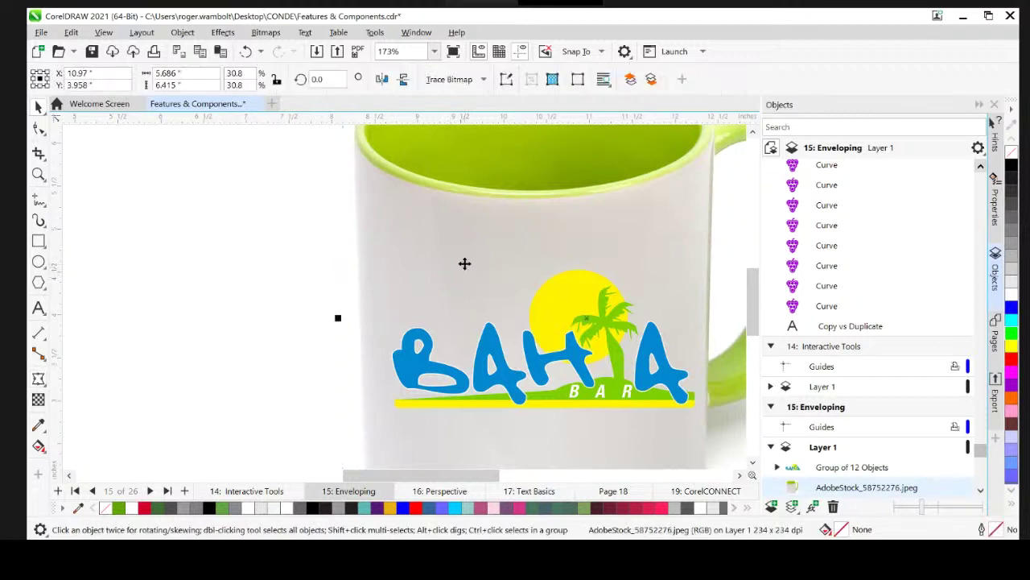
key(Tab)
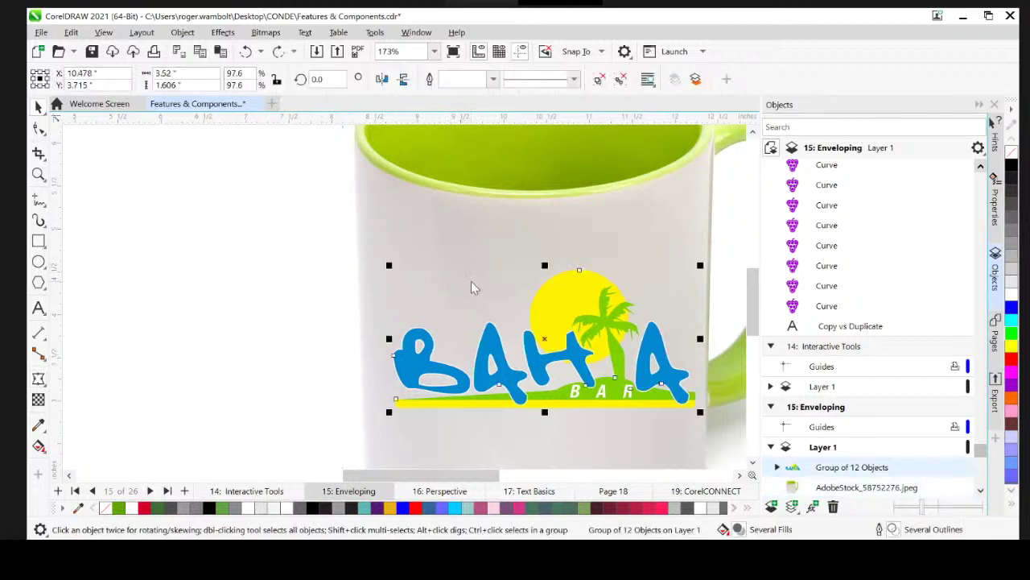
key(space)
click(482, 289)
click(554, 329)
click(38, 379)
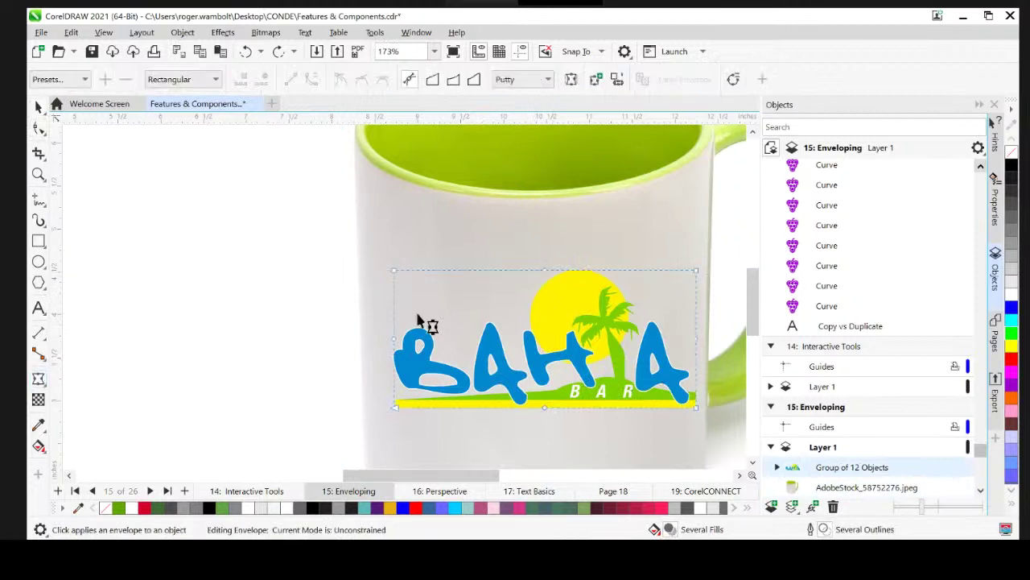
Step: Remove the middle nodes from the upper and lower edges of the logo's envelope
click(465, 270)
double_click(465, 271)
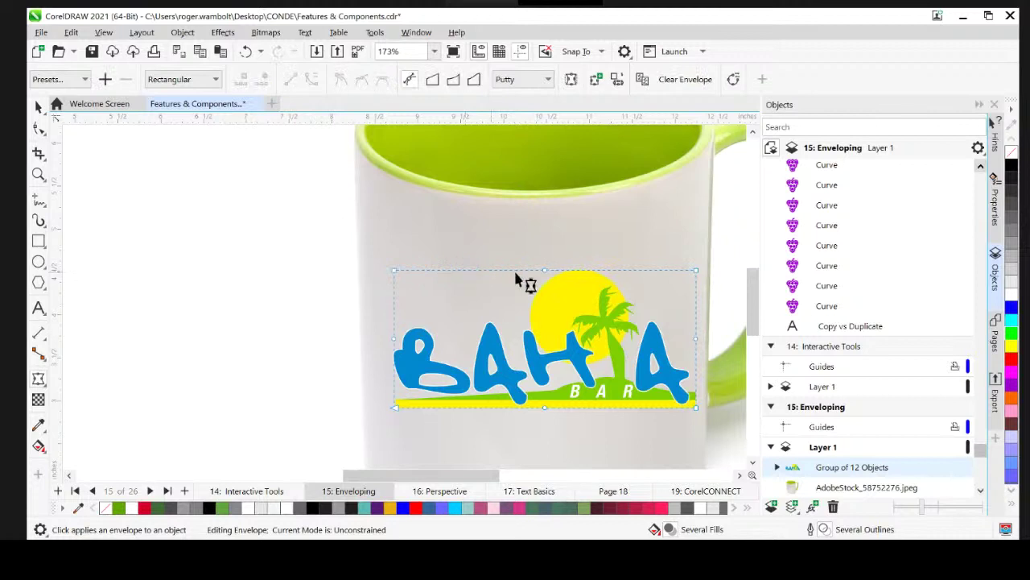
click(546, 273)
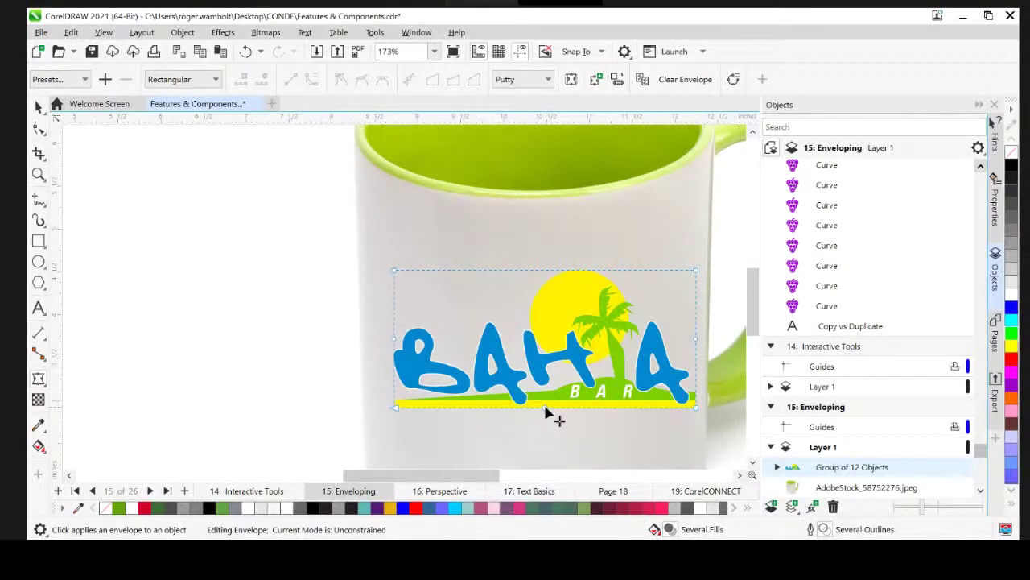
scroll(554, 395, down, 3)
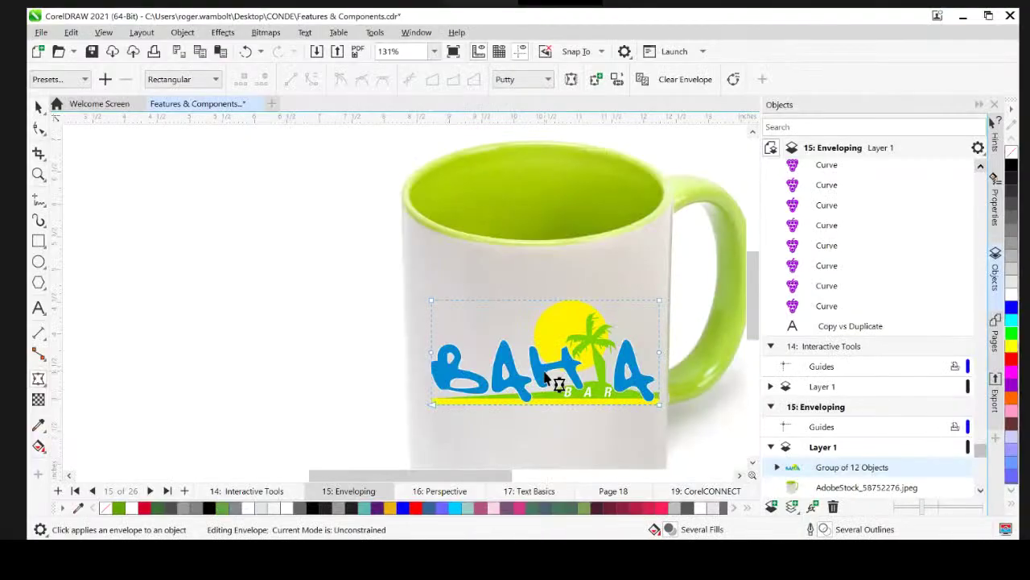
Step: Bend the lower and upper edges of the logo's envelope downward to follow the curvature of the mug
scroll(556, 382, up, 2)
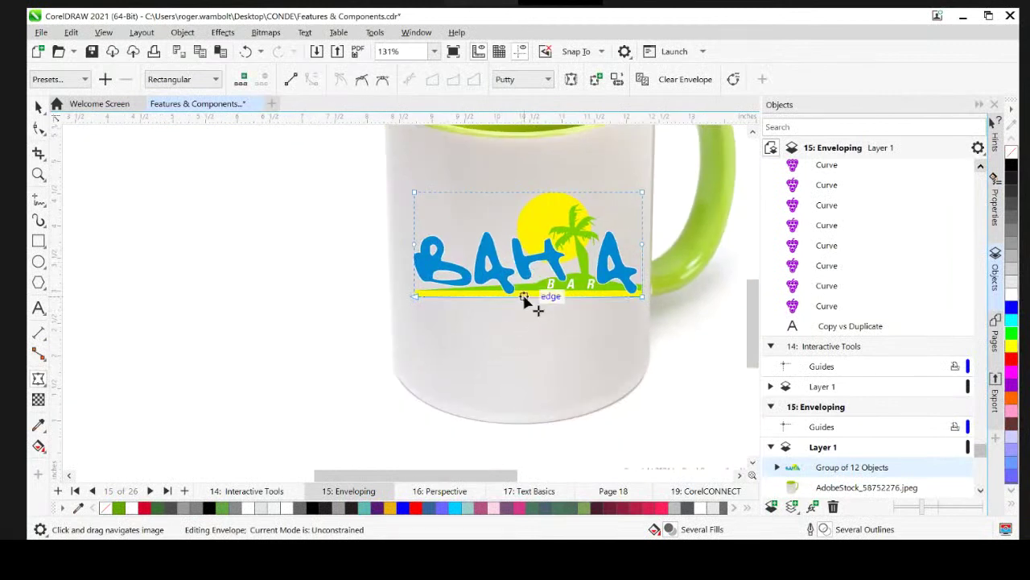
drag(525, 296, 525, 326)
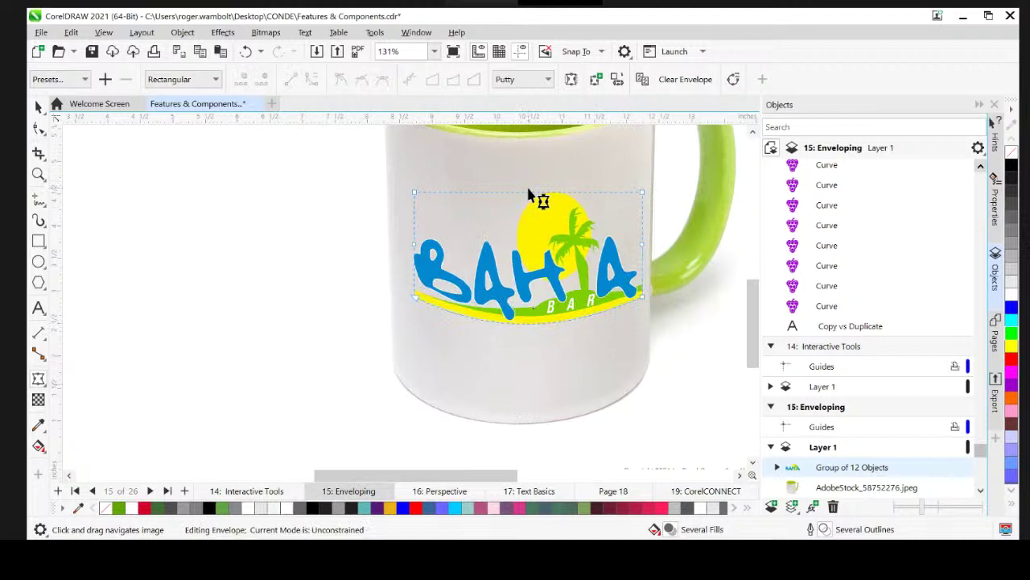
drag(531, 194, 525, 279)
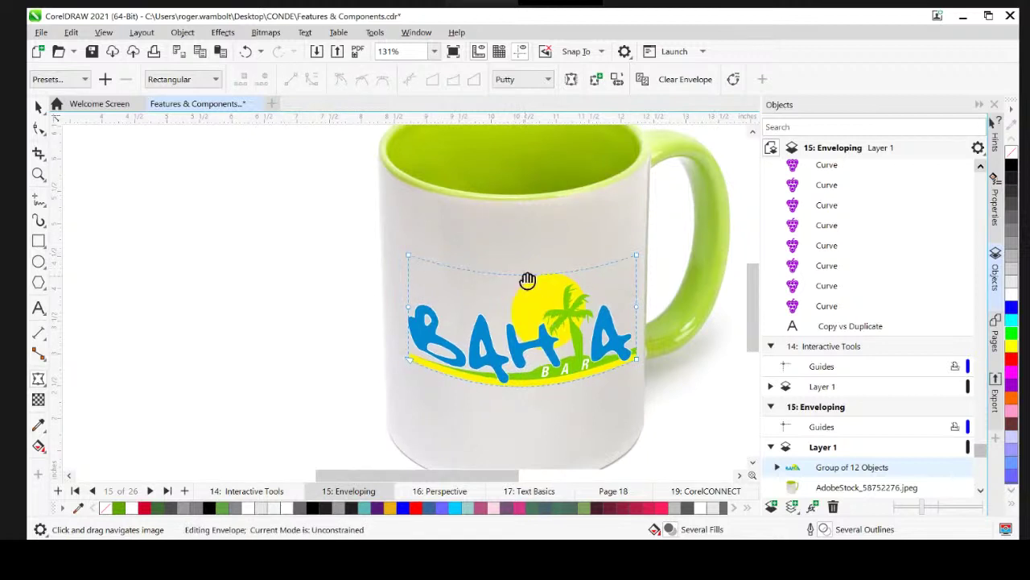
drag(527, 280, 530, 280)
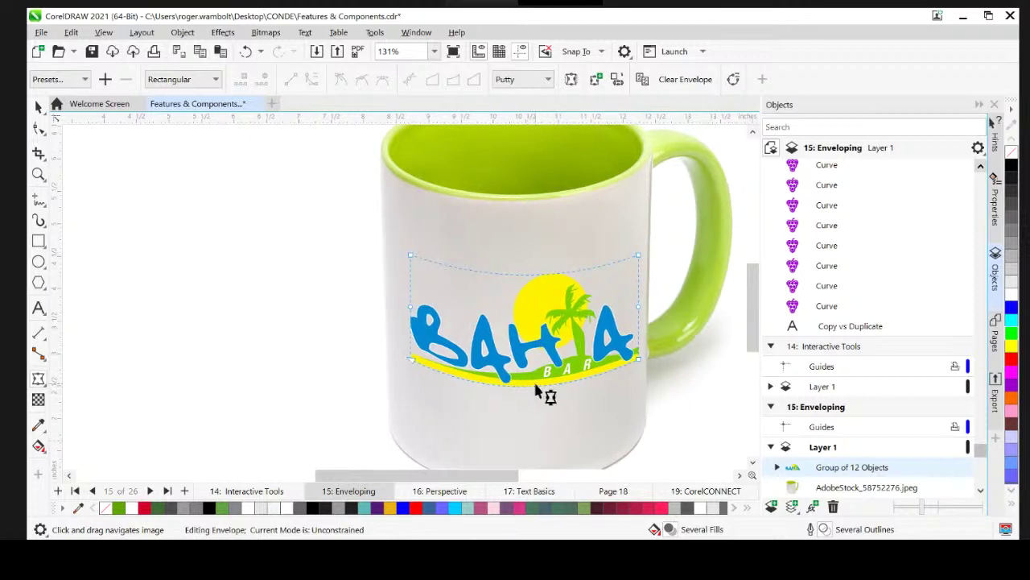
drag(538, 386, 540, 397)
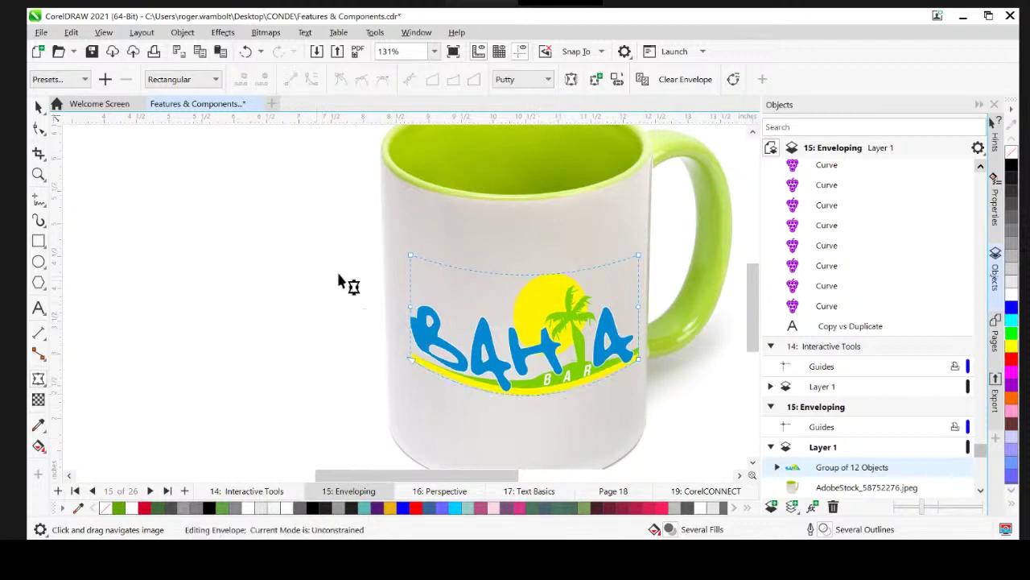
Step: Move the enveloped logo about 0.1 inches left and 0.4 inches up on the mug, and deselect it
scroll(449, 273, down, 1)
key(space)
click(216, 237)
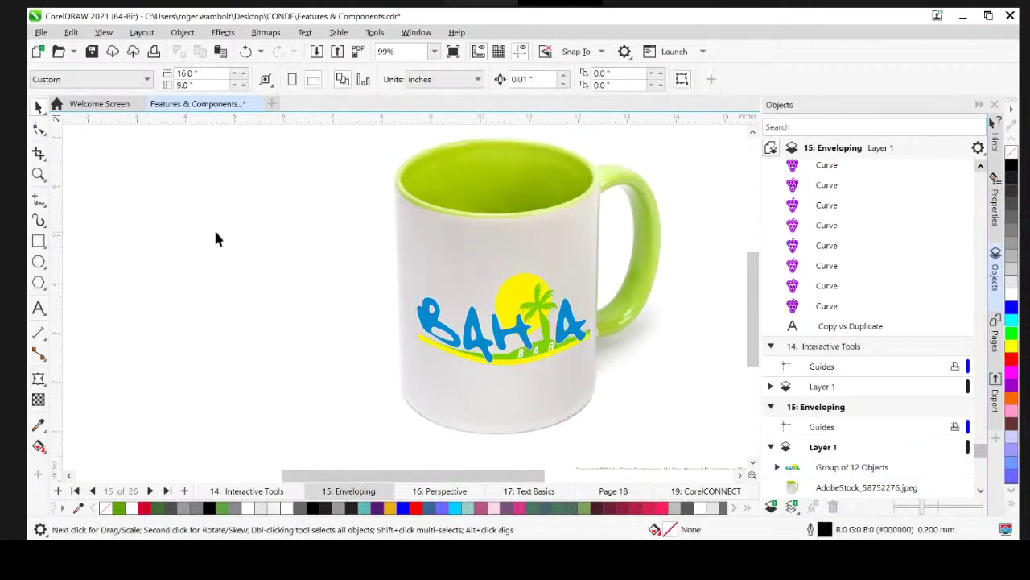
click(491, 328)
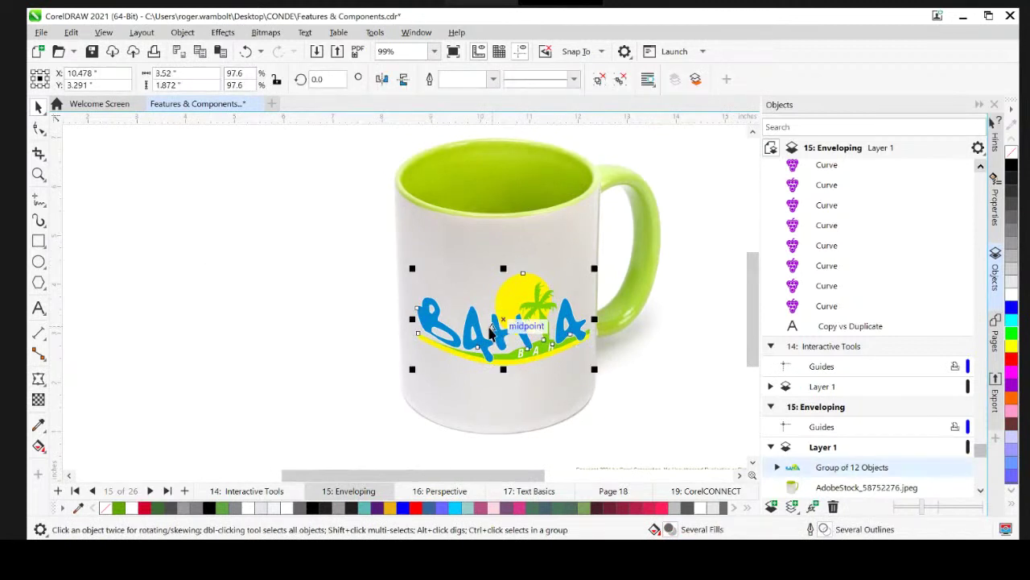
key(Left)
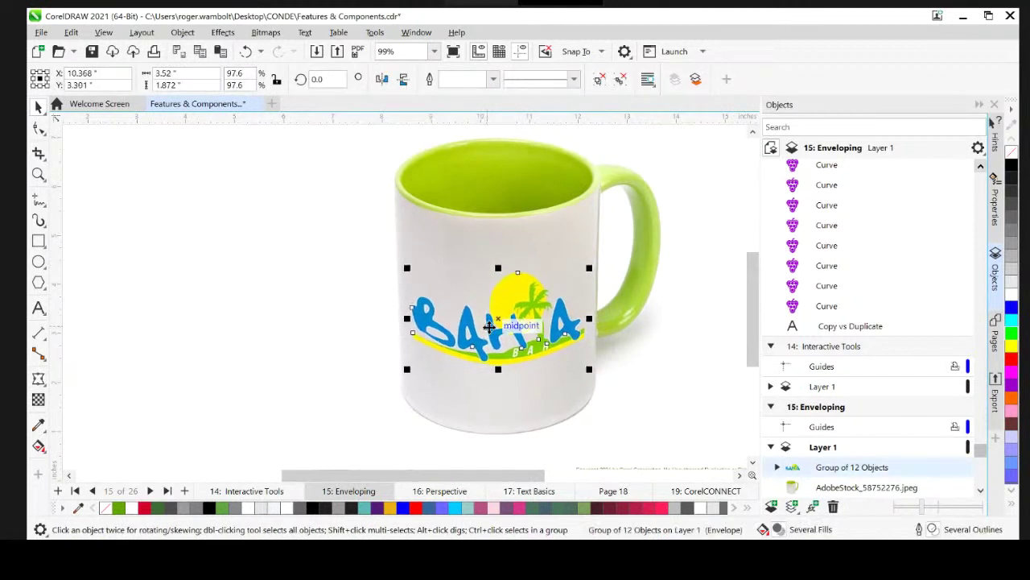
key(Up)
key(Up)
key(Up)
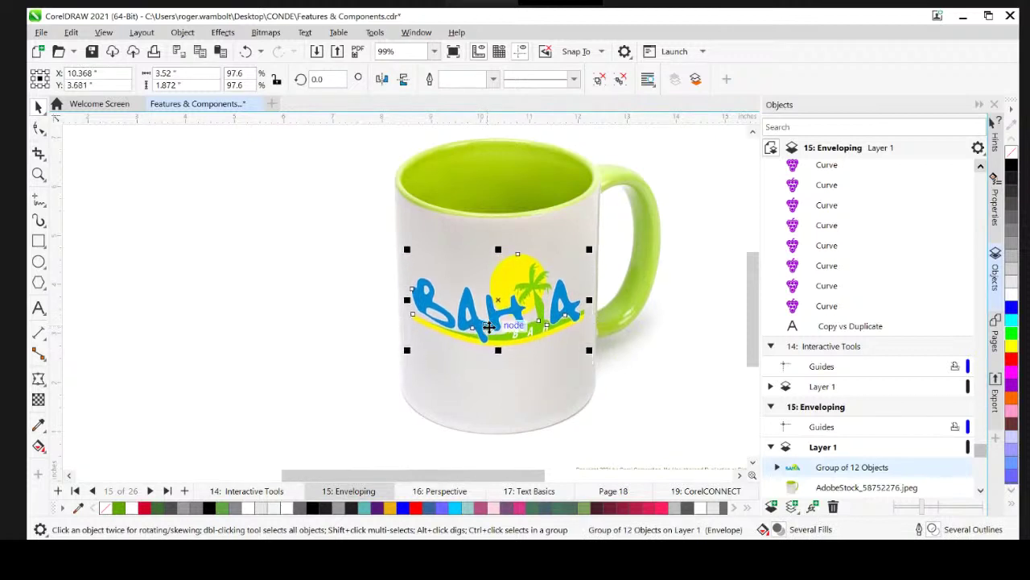
click(287, 275)
key(shift+F4)
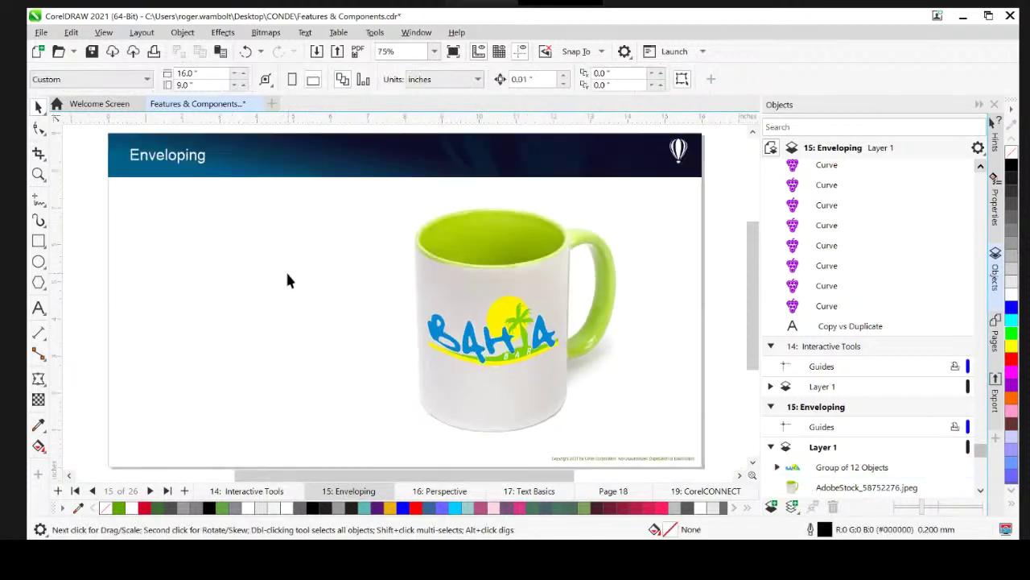
Step: Go to the Perspective page and move the Tuscany bitmap so its upper-left corner meets that of the blank billboard
key(Page_Down)
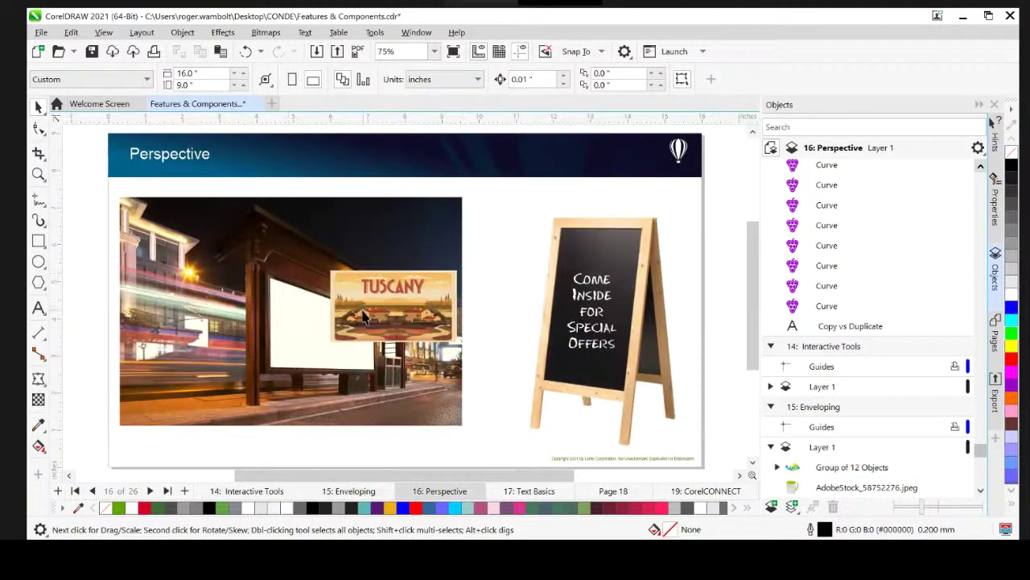
scroll(363, 317, up, 4)
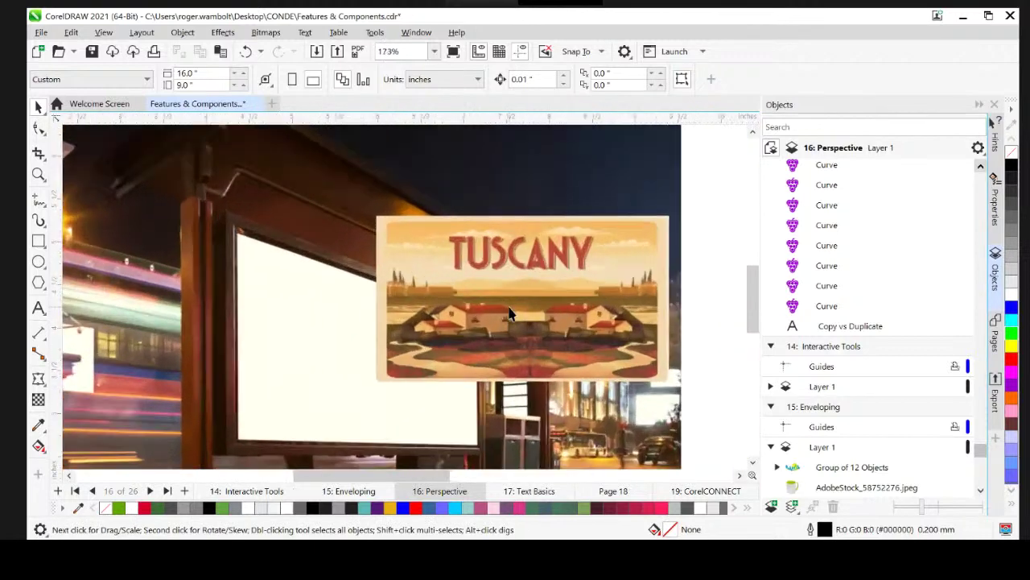
drag(475, 295, 333, 307)
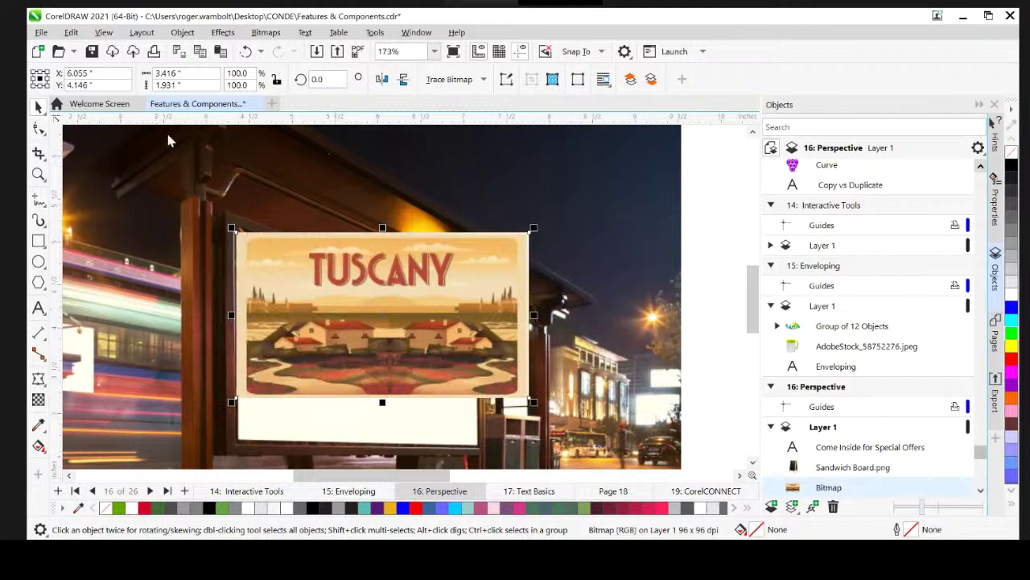
Step: Add a perspective to the Tuscany bitmap and match its two lower corners to the billboard's lower corners
click(185, 35)
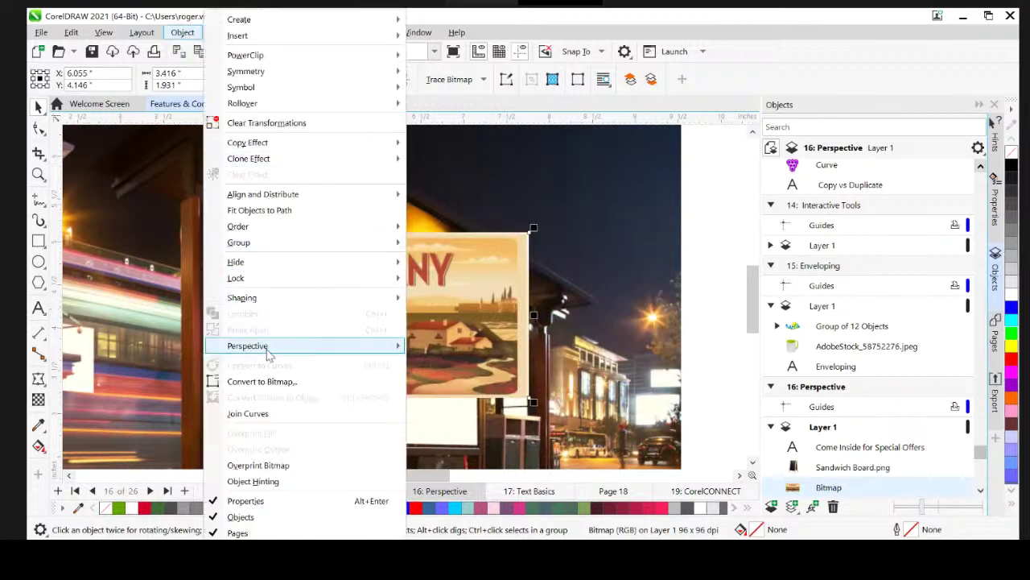
mouse_move(265, 347)
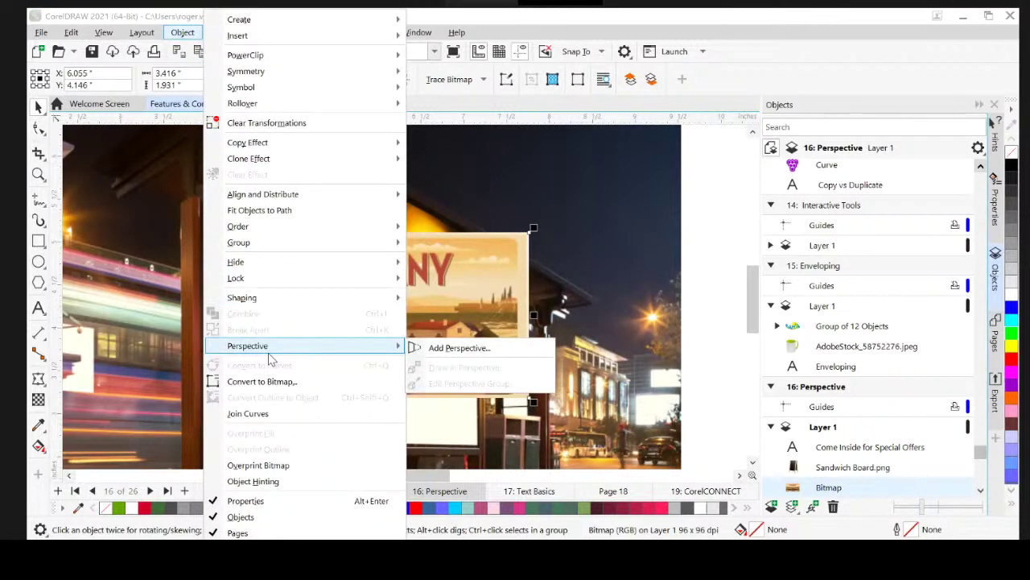
click(474, 349)
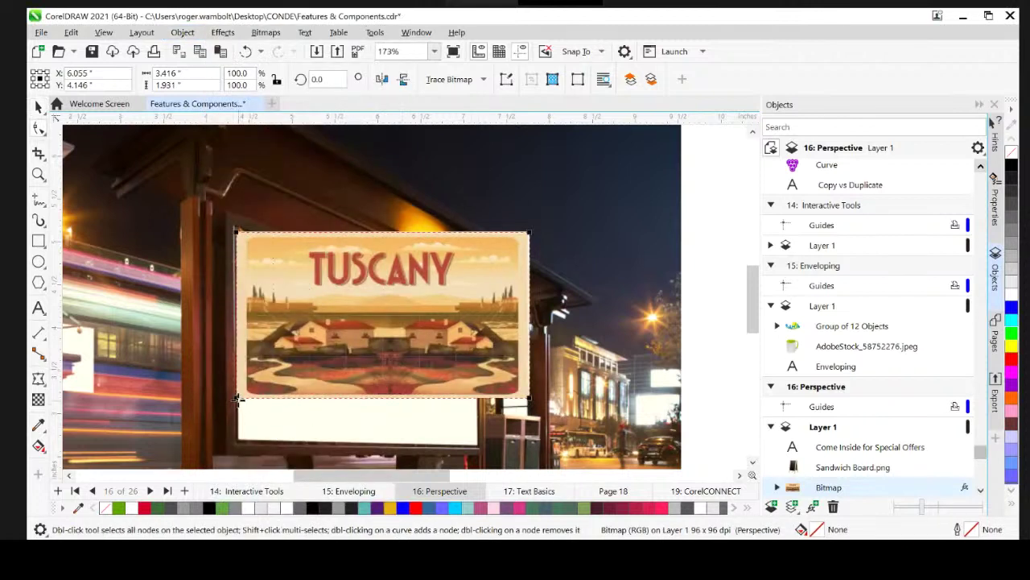
drag(237, 399, 239, 441)
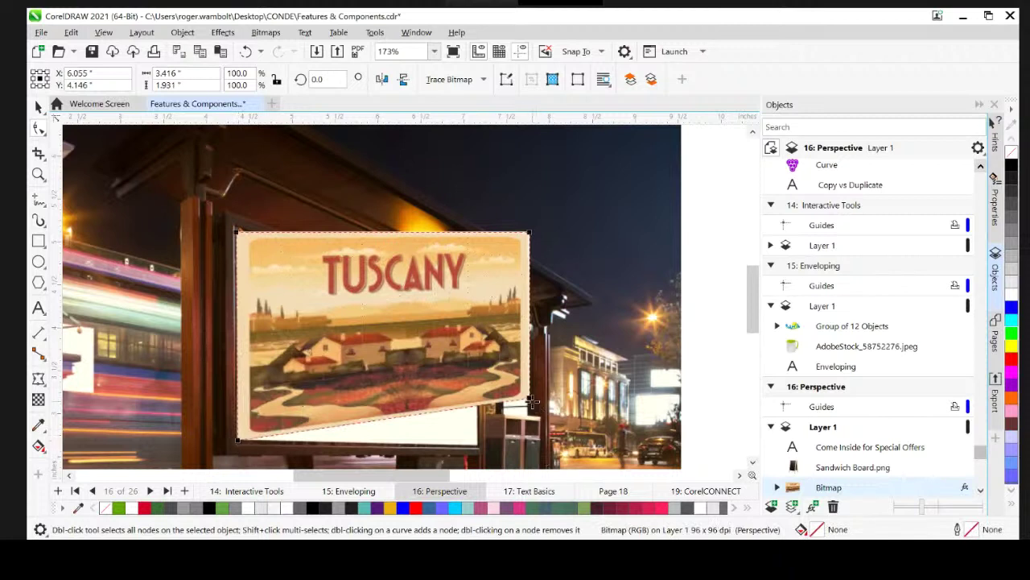
drag(528, 400, 479, 442)
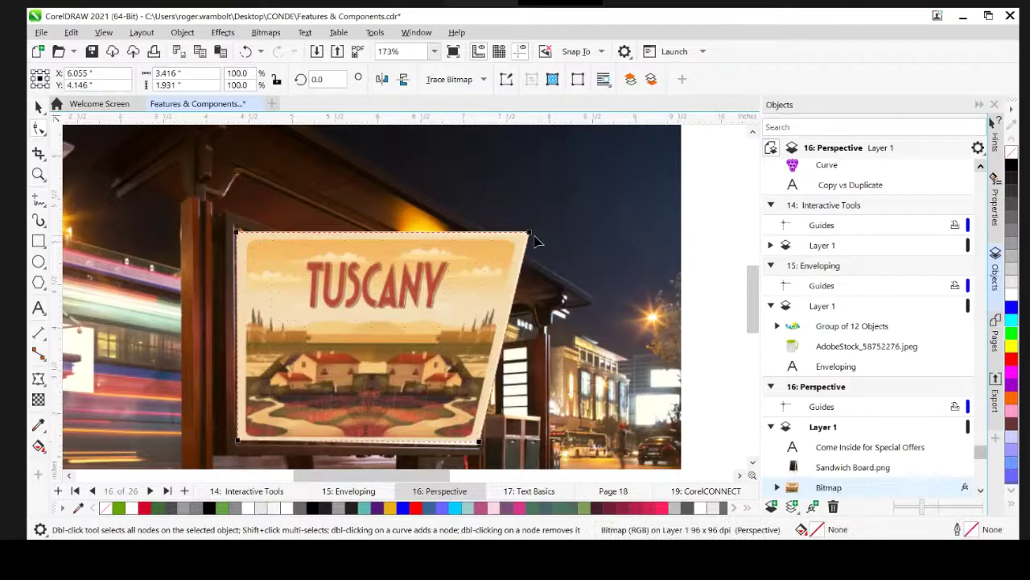
Step: Pull the Tuscany poster's upper-right perspective corner onto the matching corner of the bus shelter's billboard frame
drag(532, 235, 481, 320)
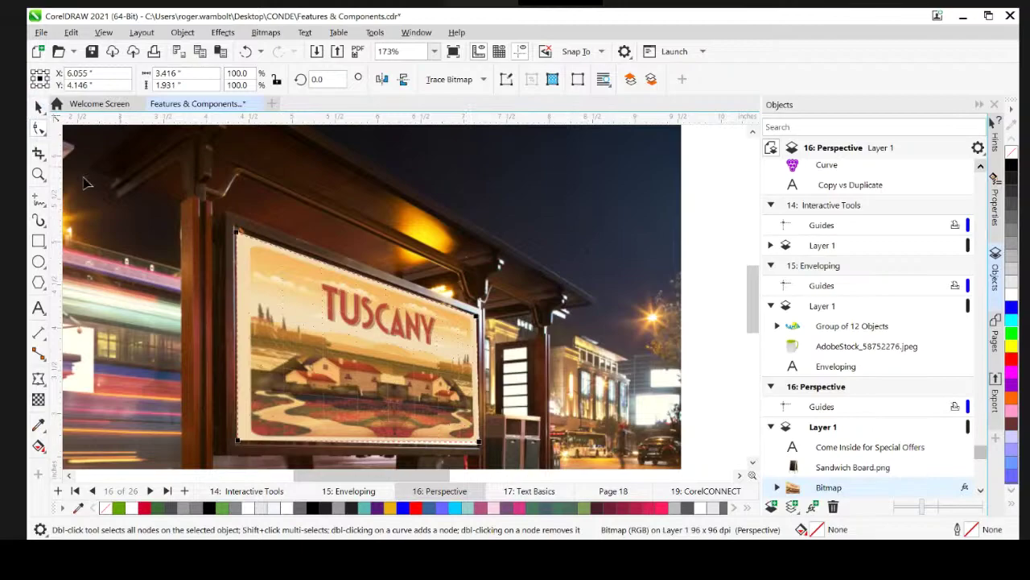
scroll(585, 328, down, 4)
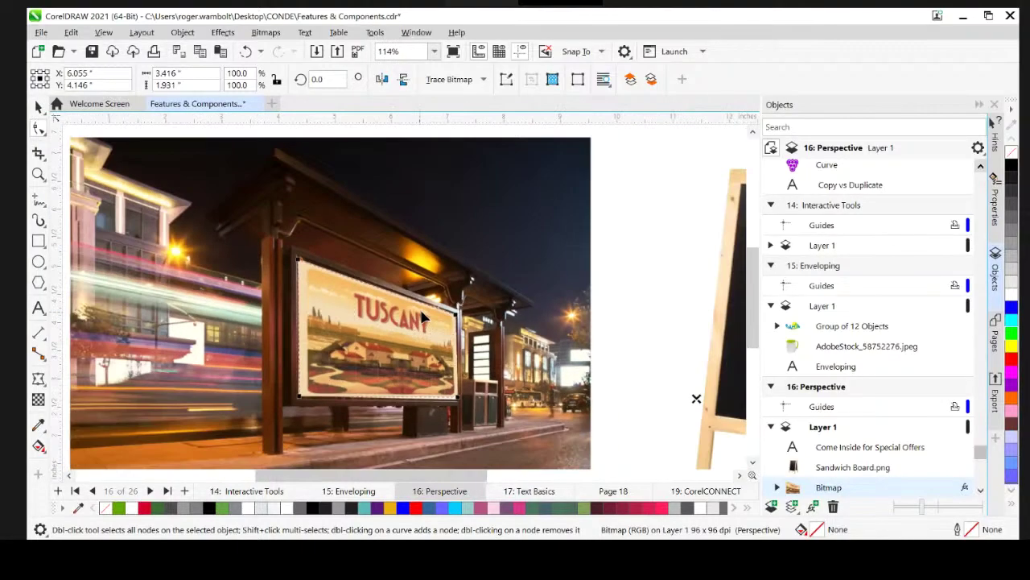
Step: Add a perspective effect to the "Come Inside for Special Offers" text on the sandwich board
scroll(548, 314, right, 3)
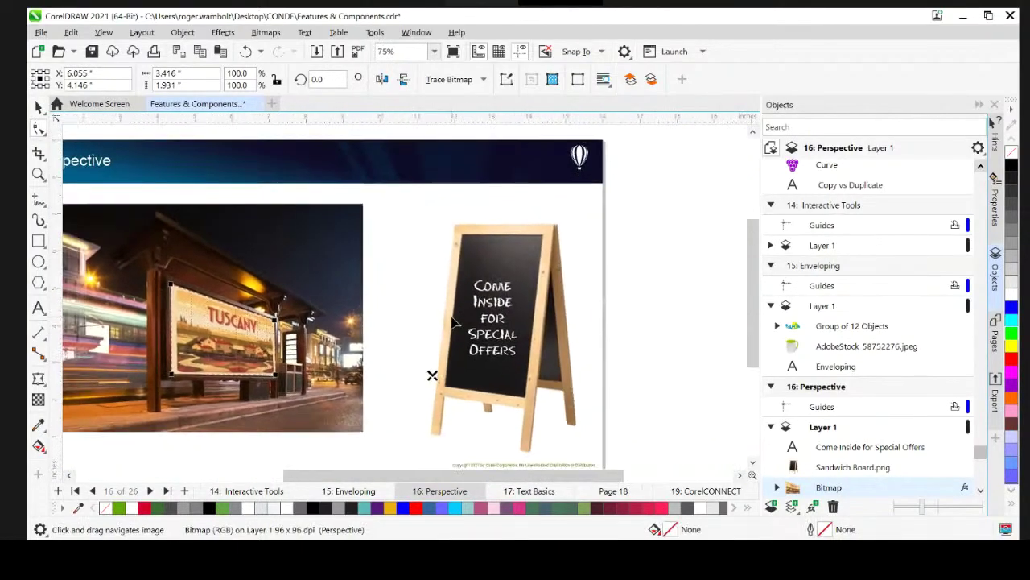
click(491, 291)
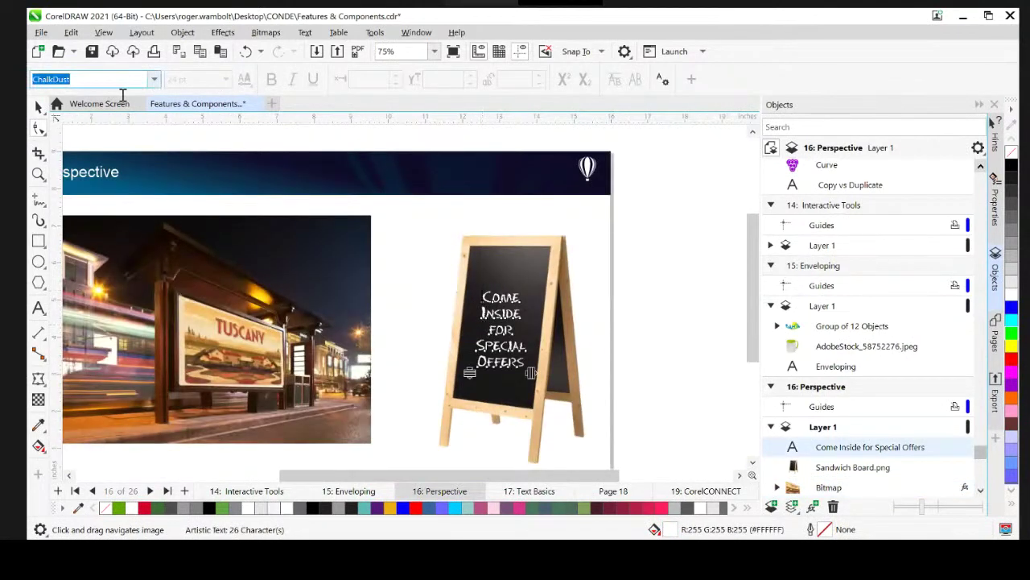
click(182, 32)
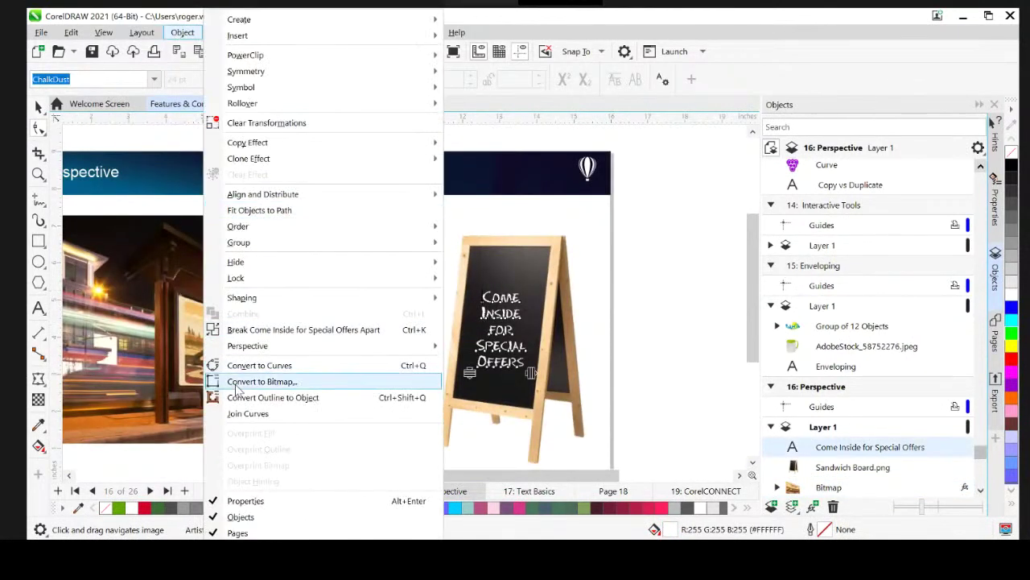
mouse_move(425, 345)
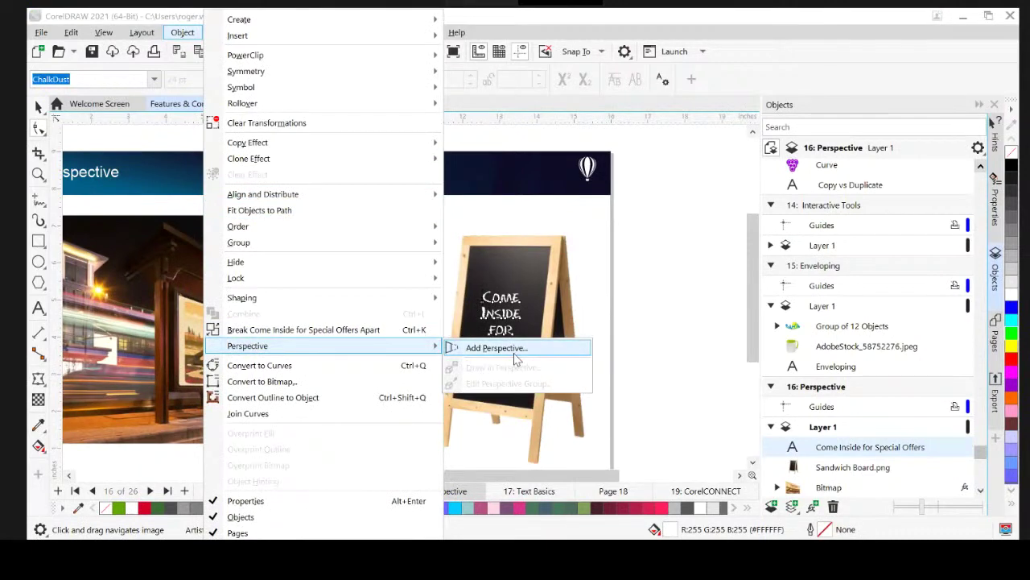
click(497, 348)
Step: Fit the four perspective corners of the "Come Inside for Special Offers" text to the corners of the sandwich board's black panel
scroll(498, 322, up, 3)
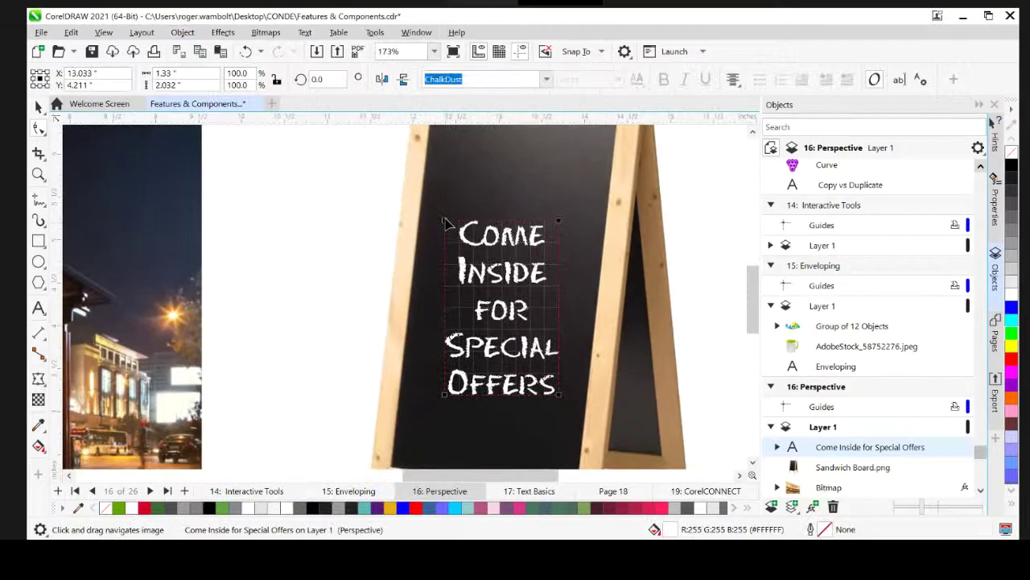
click(447, 224)
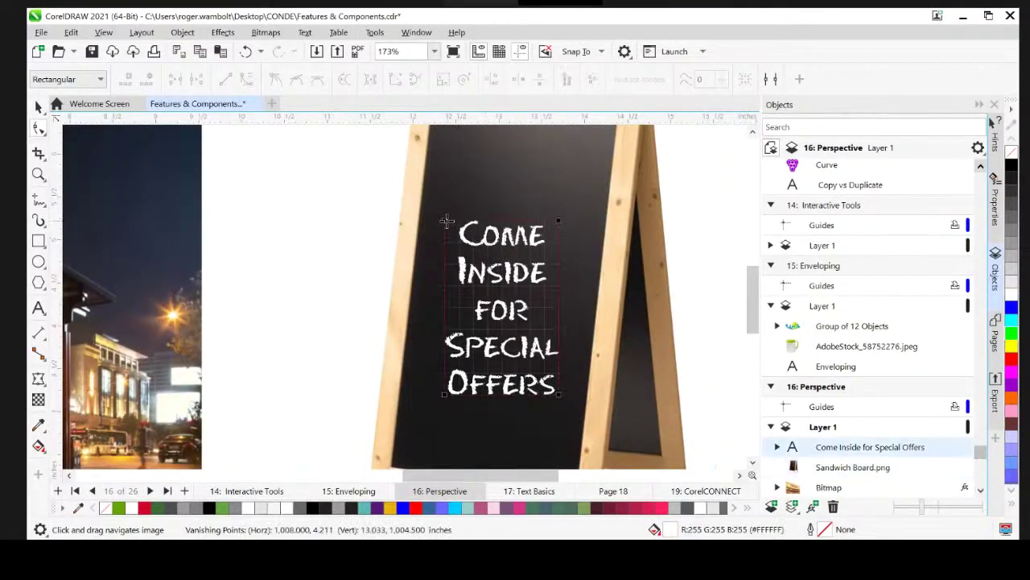
drag(449, 223, 433, 164)
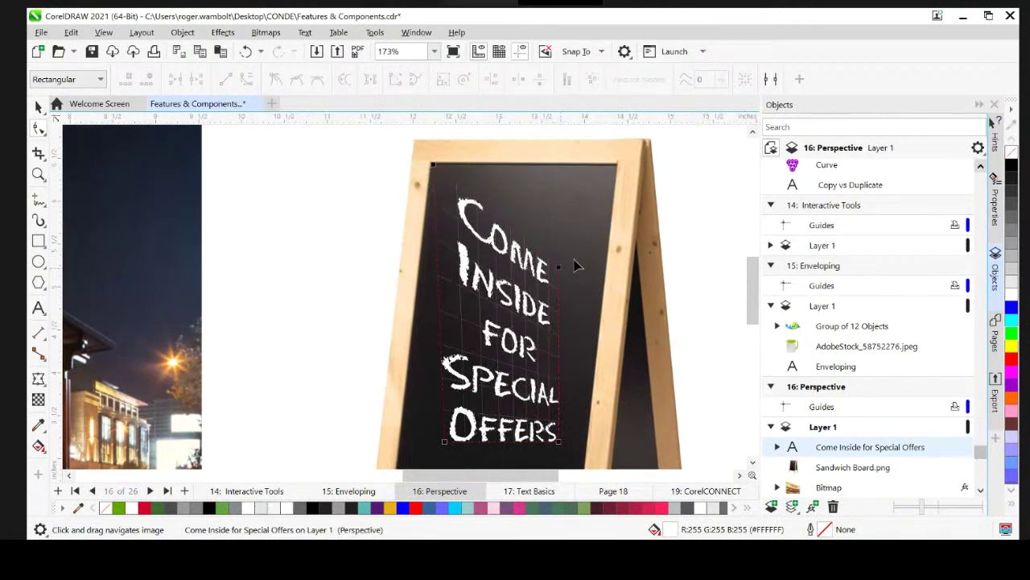
drag(559, 267, 612, 190)
drag(514, 434, 545, 284)
drag(475, 319, 420, 388)
drag(591, 322, 606, 415)
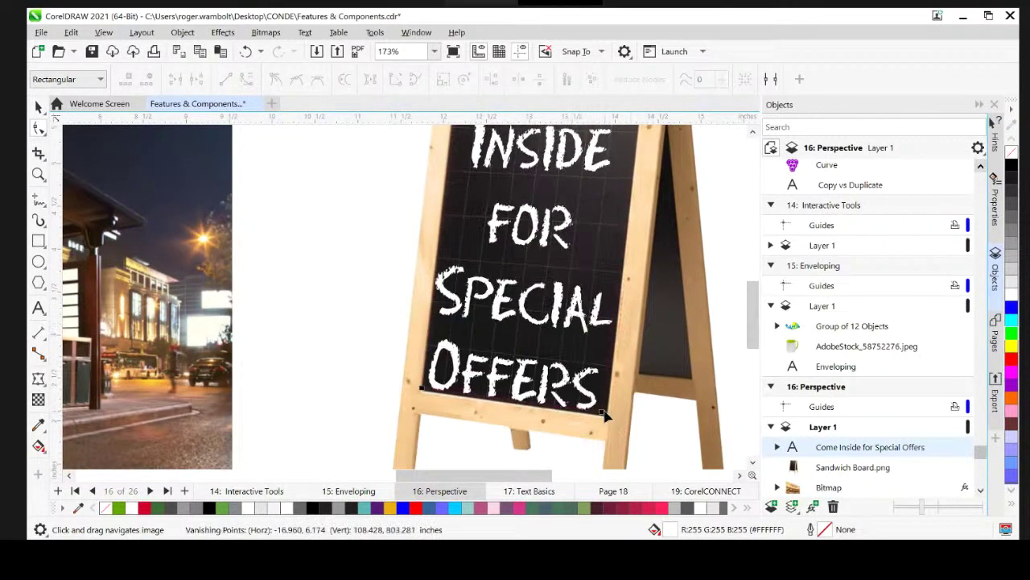
click(161, 172)
scroll(483, 286, down, 2)
drag(495, 277, 345, 314)
Step: With nothing selected, try placing a one-point Draw in Perspective group beside the sandwich board, and undo its placement
click(37, 106)
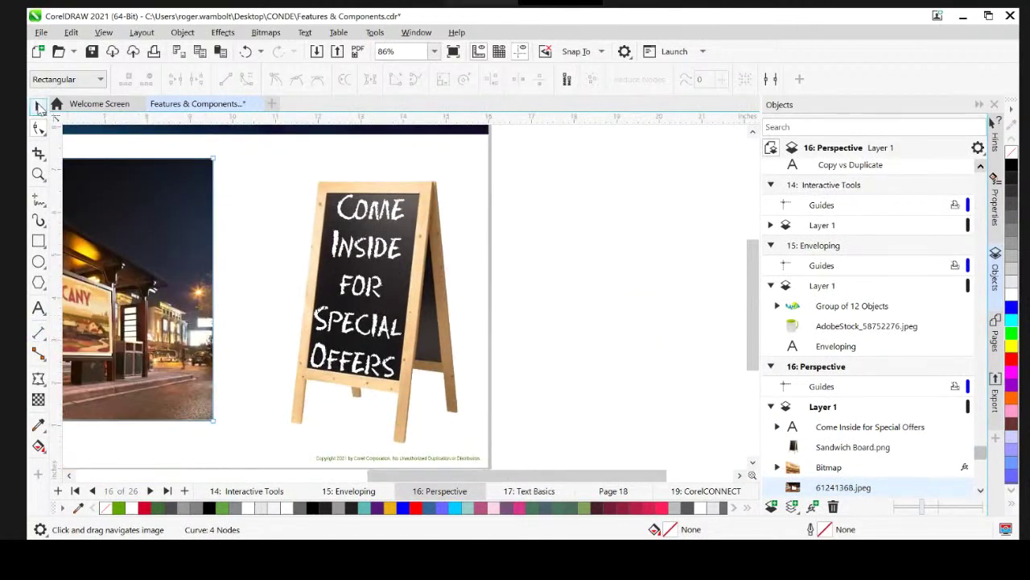
click(576, 206)
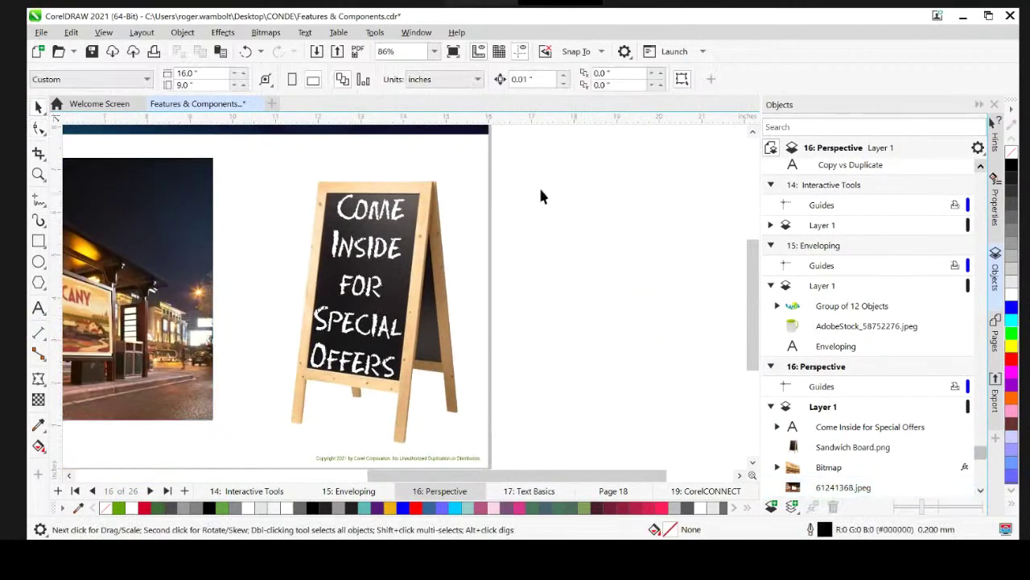
click(183, 32)
mouse_move(306, 353)
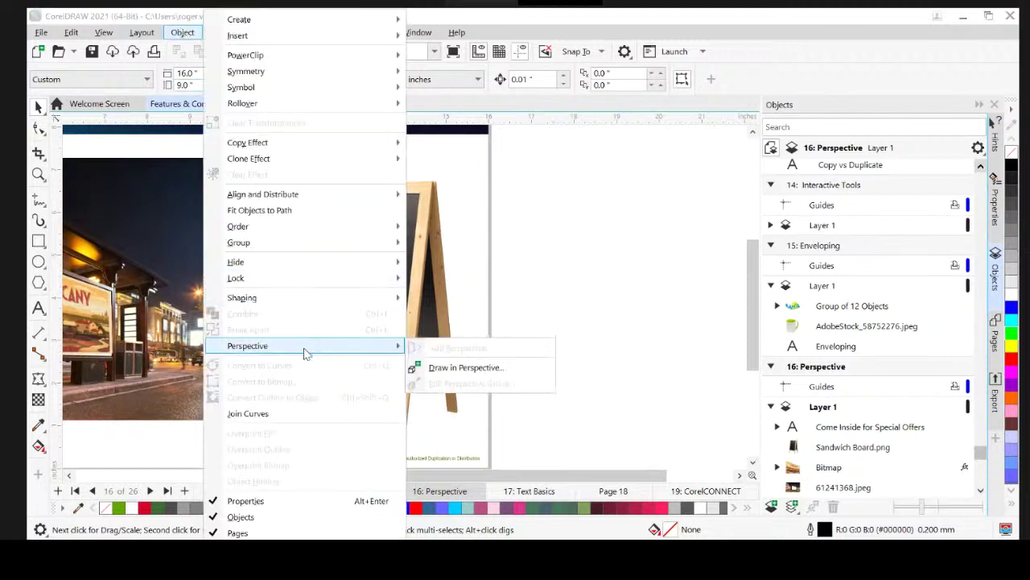
click(503, 367)
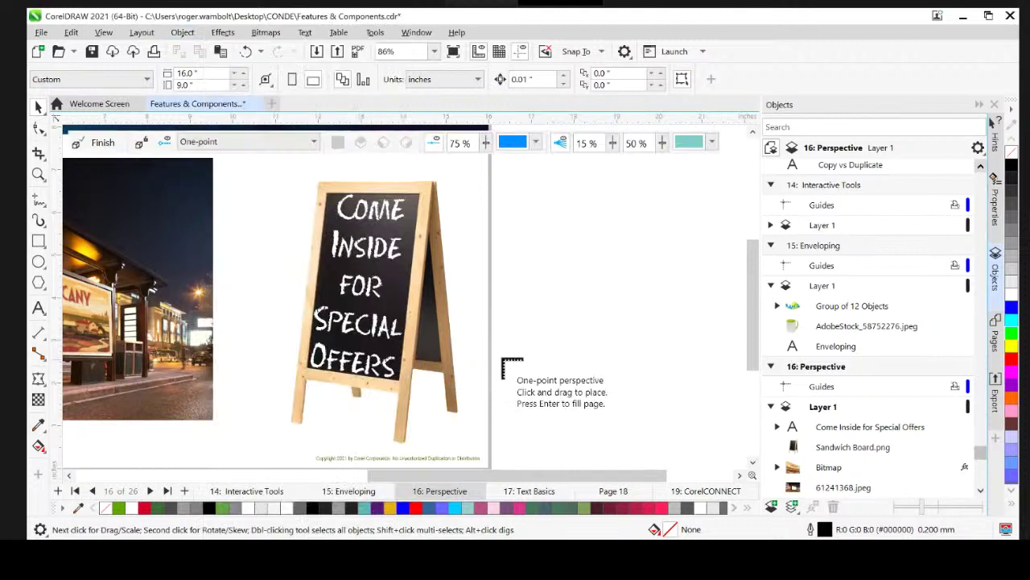
click(528, 240)
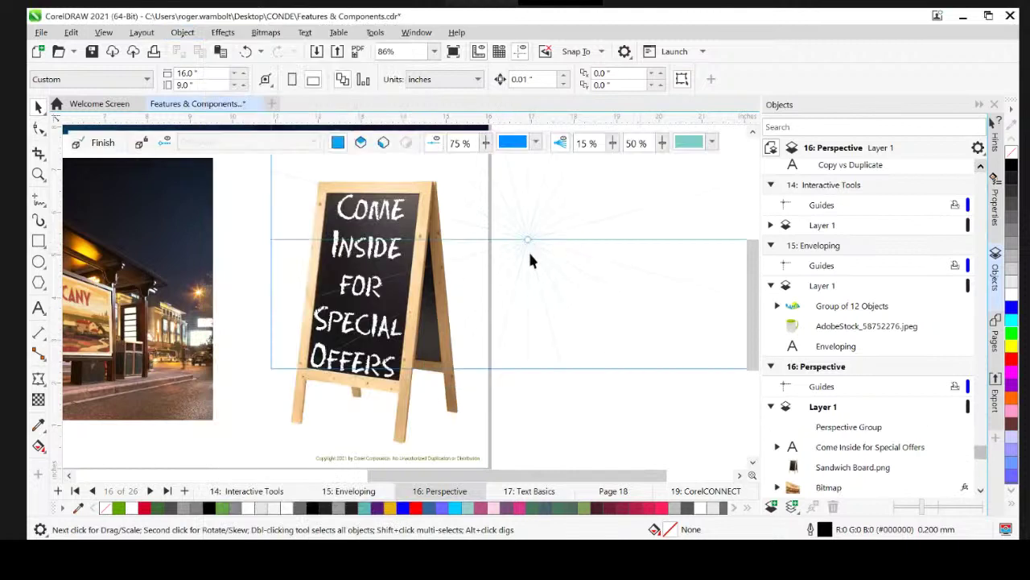
key(ctrl+z)
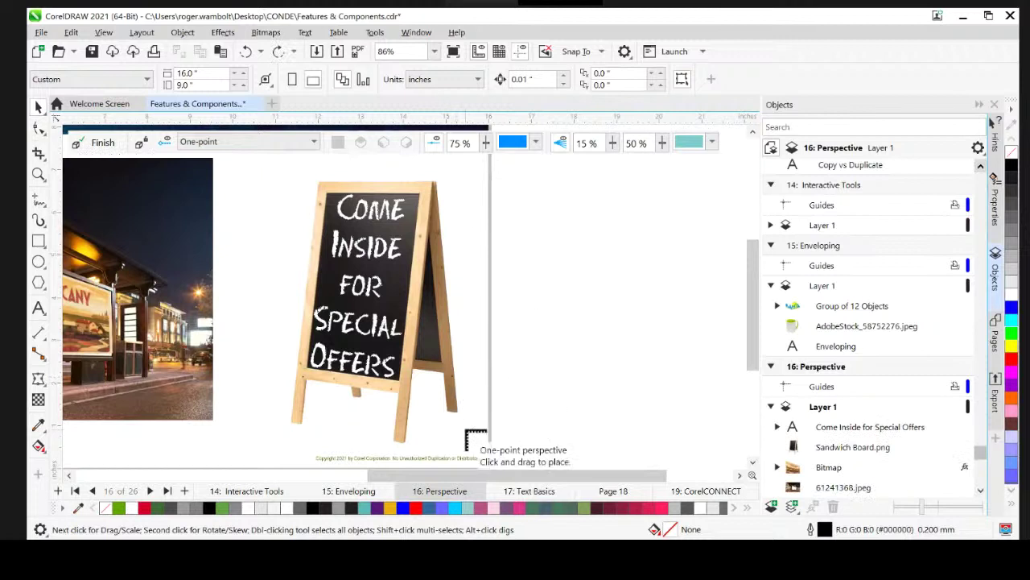
Step: On the Text Basics page, add artistic text reading "text" below "Paragraph Text" and enlarge it to about 171 pt
key(shift+F4)
key(Page_Down)
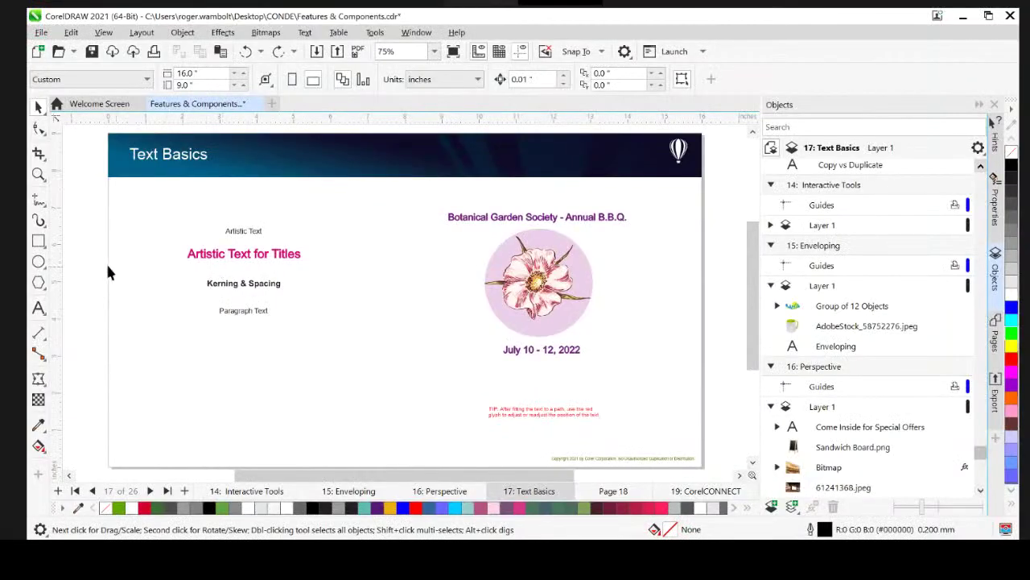
click(39, 311)
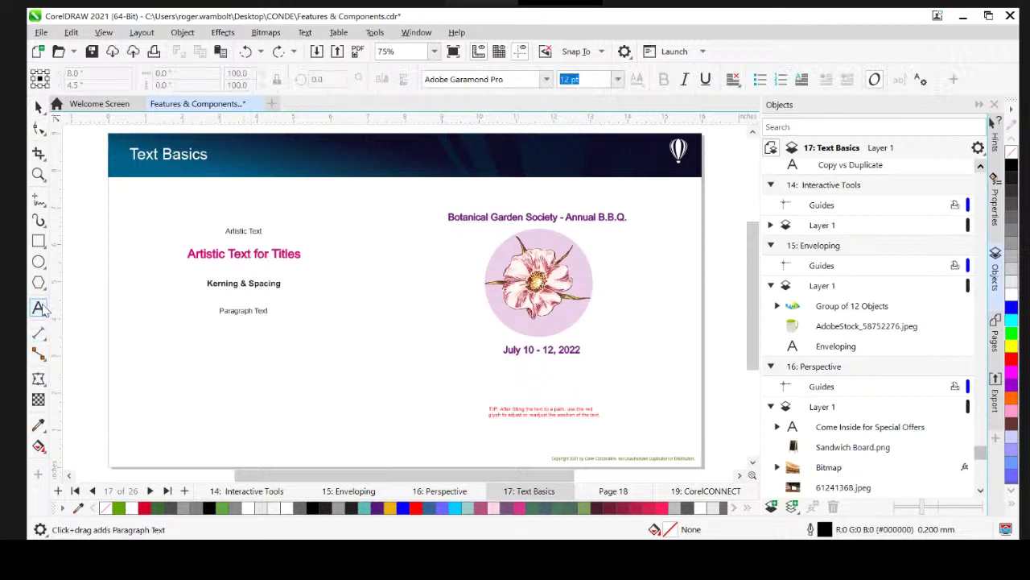
click(179, 341)
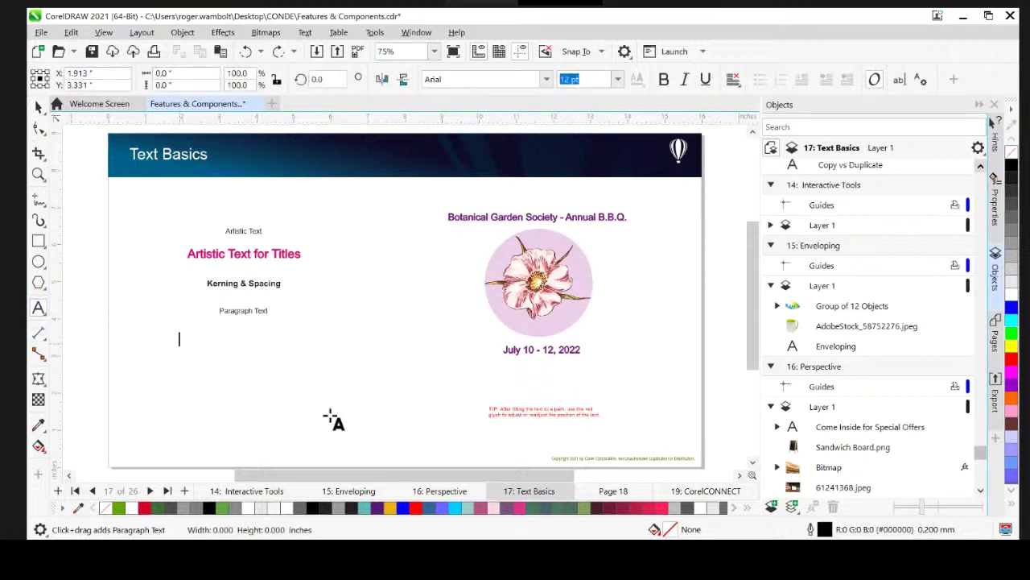
text(tes)
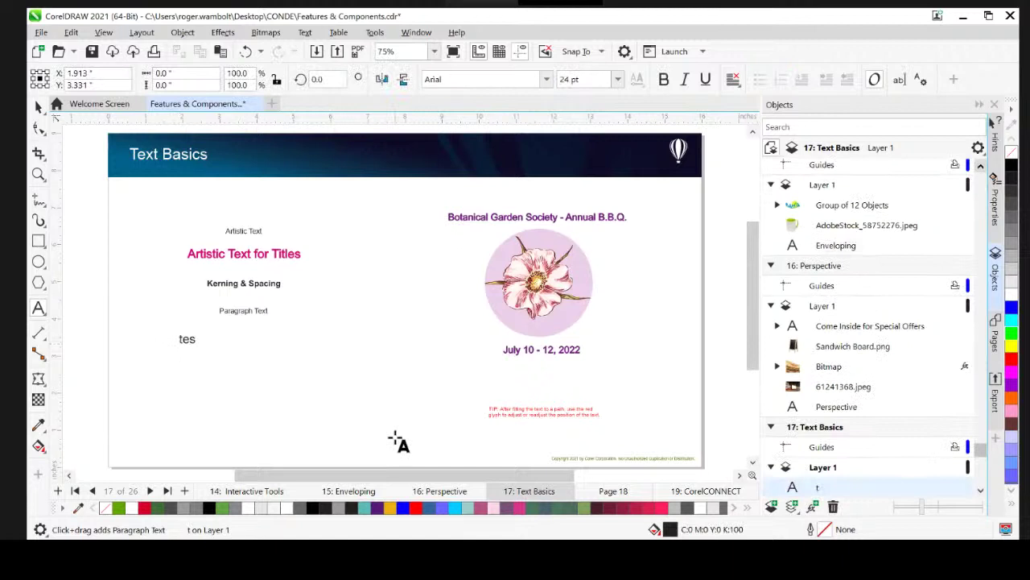
key(BackSpace)
key(Escape)
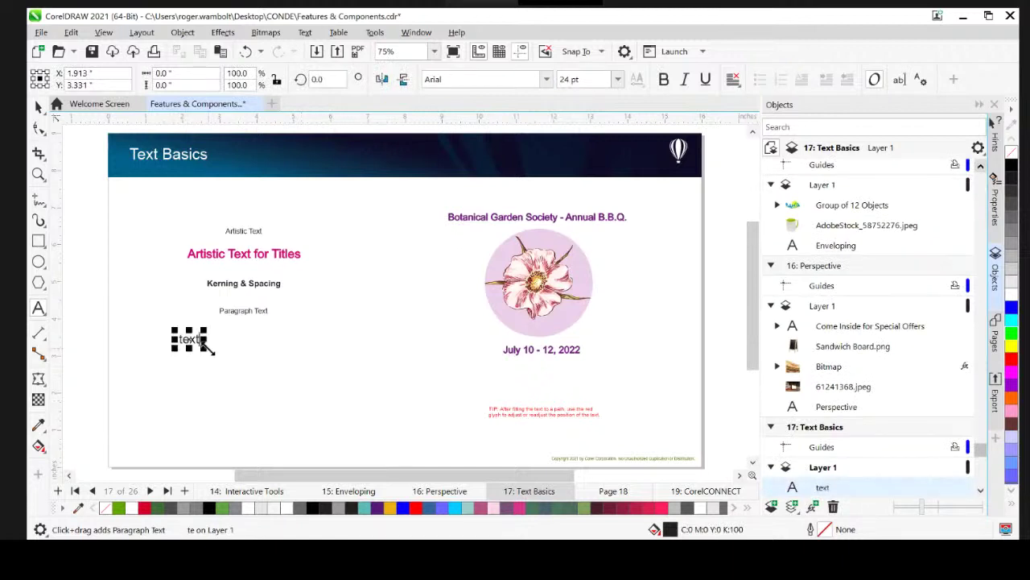
drag(205, 345, 327, 426)
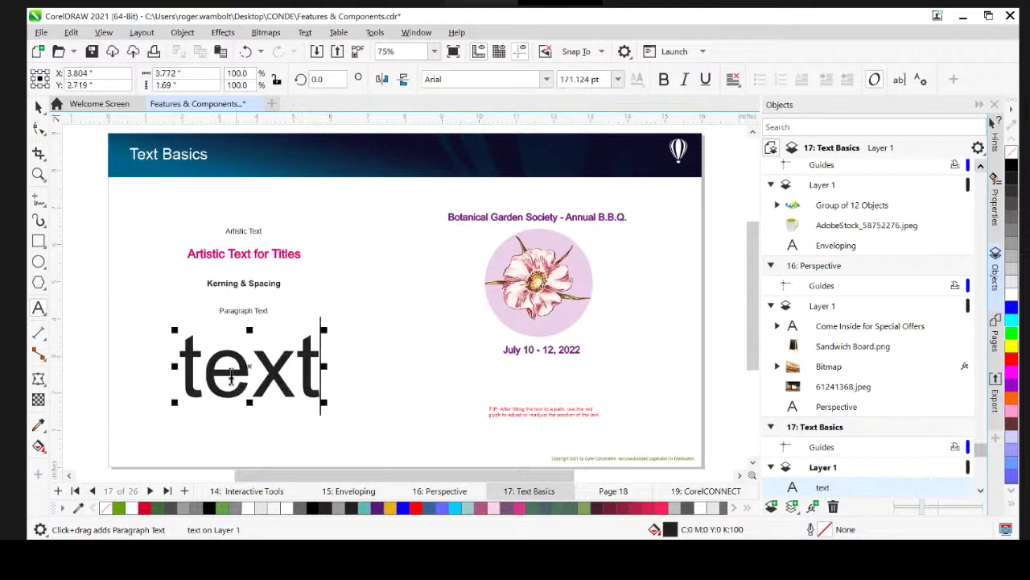
Step: Apply a push and pull distortion with an amplitude of about 27 to the large "text" object
drag(187, 363, 348, 372)
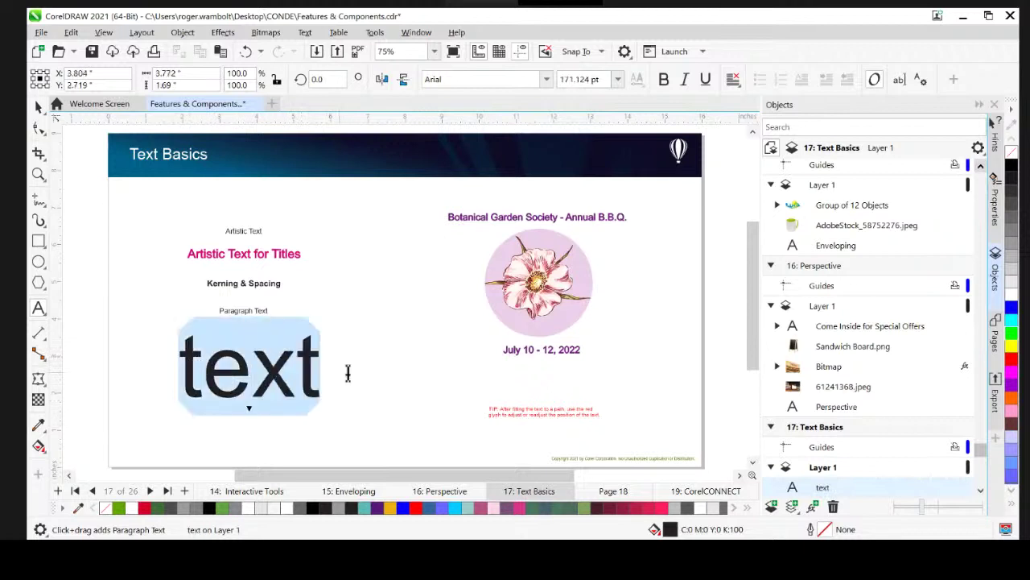
click(46, 314)
click(39, 379)
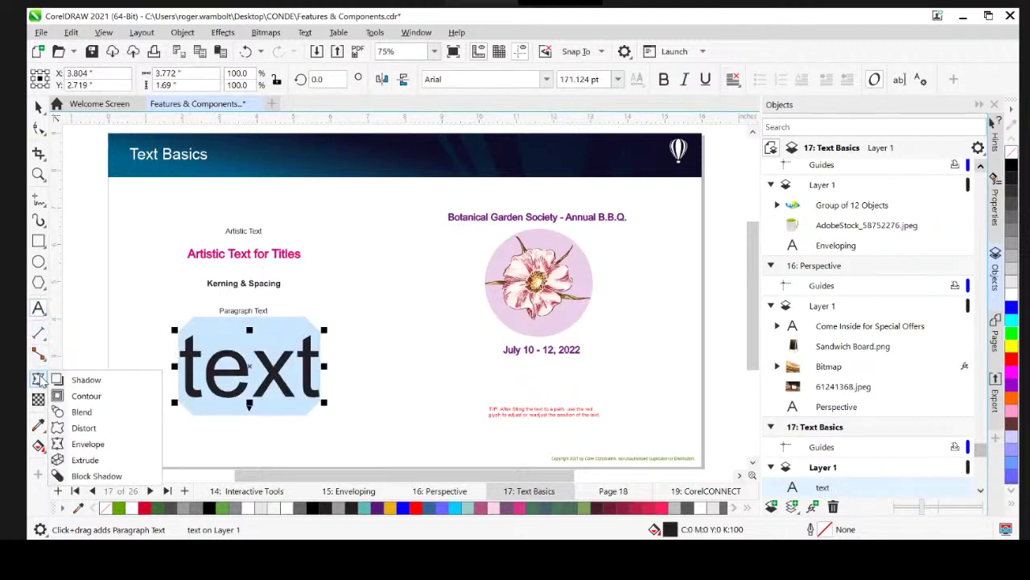
click(85, 429)
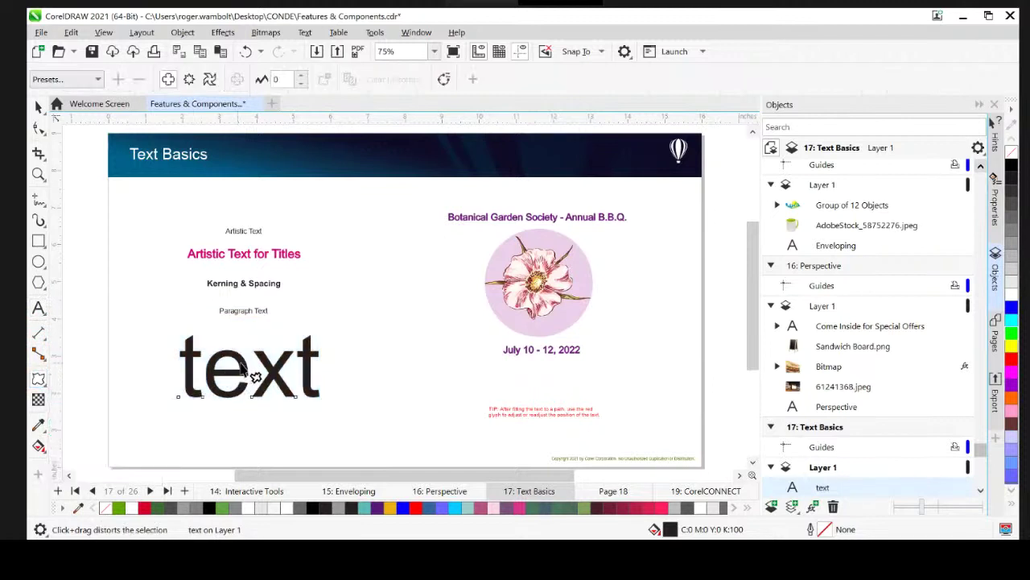
drag(250, 366, 340, 397)
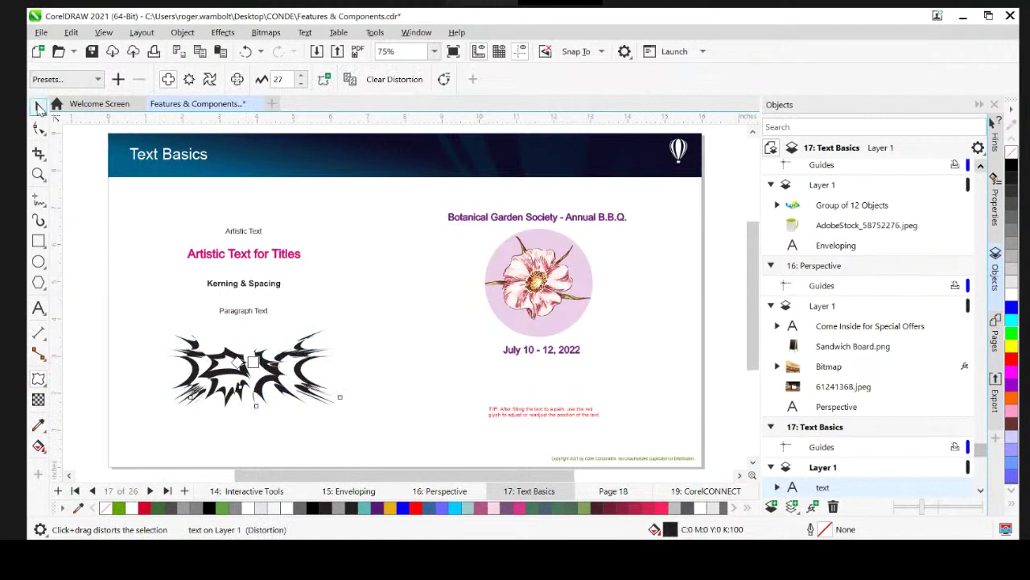
click(38, 107)
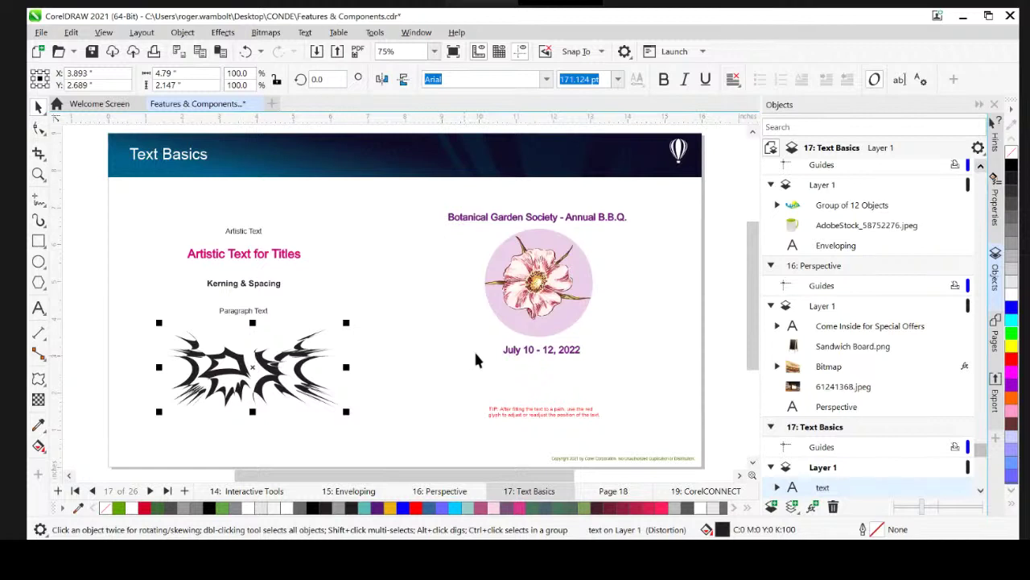
Step: Fit the "Botanical Garden Society - Annual B.B.Q." title around the flower circle's upper edge, about 0.375" away with an offset of about 0.037"
click(585, 225)
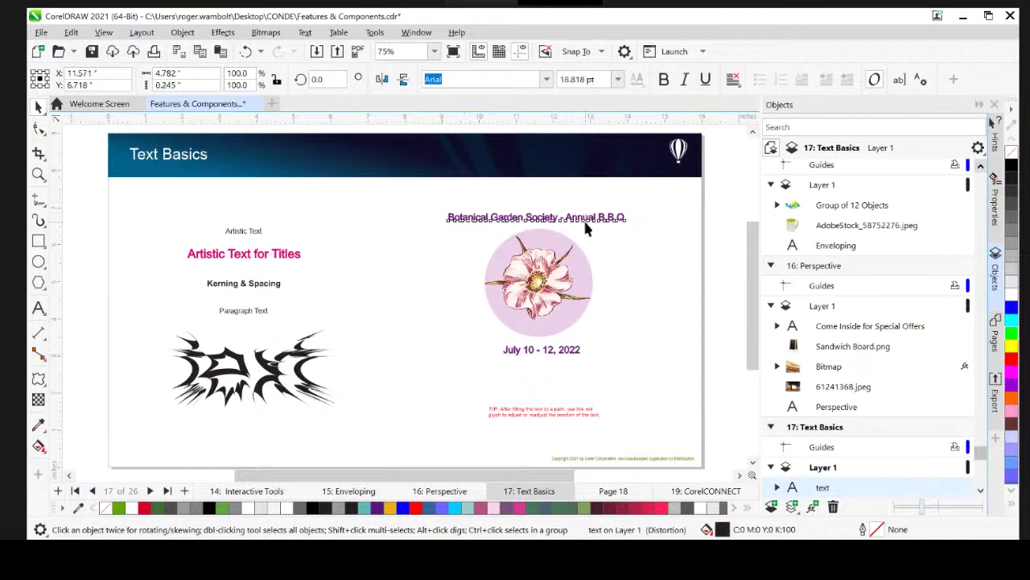
scroll(595, 270, up, 1)
mouse_move(519, 231)
mouse_down()
mouse_move(523, 211)
mouse_move(532, 238)
mouse_up()
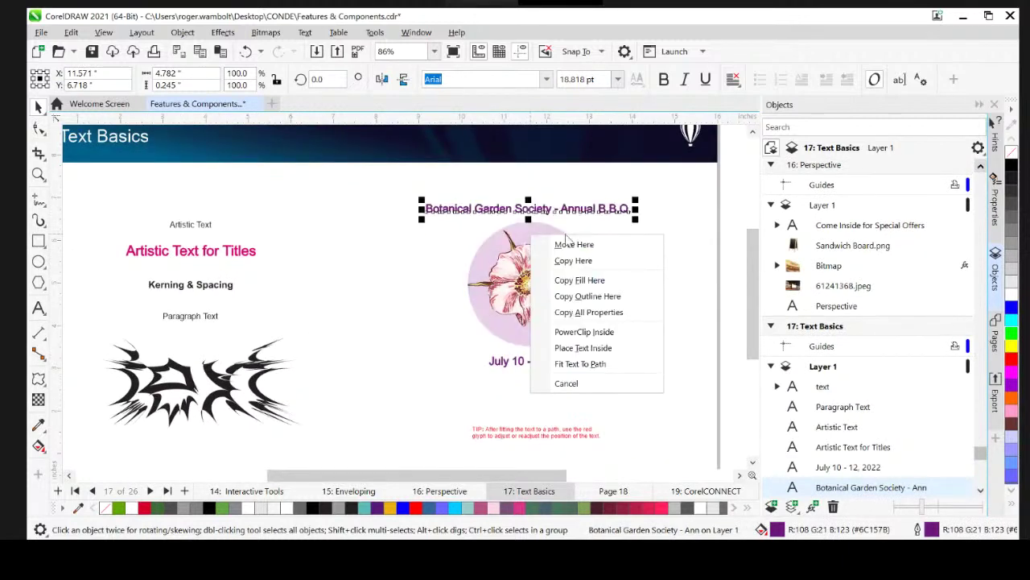
click(608, 366)
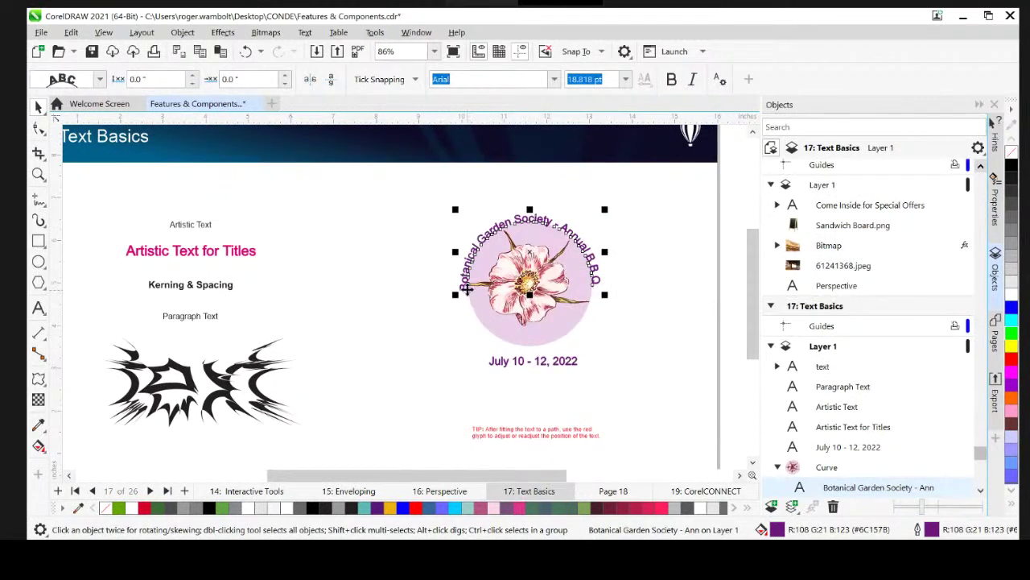
scroll(467, 288, up, 1)
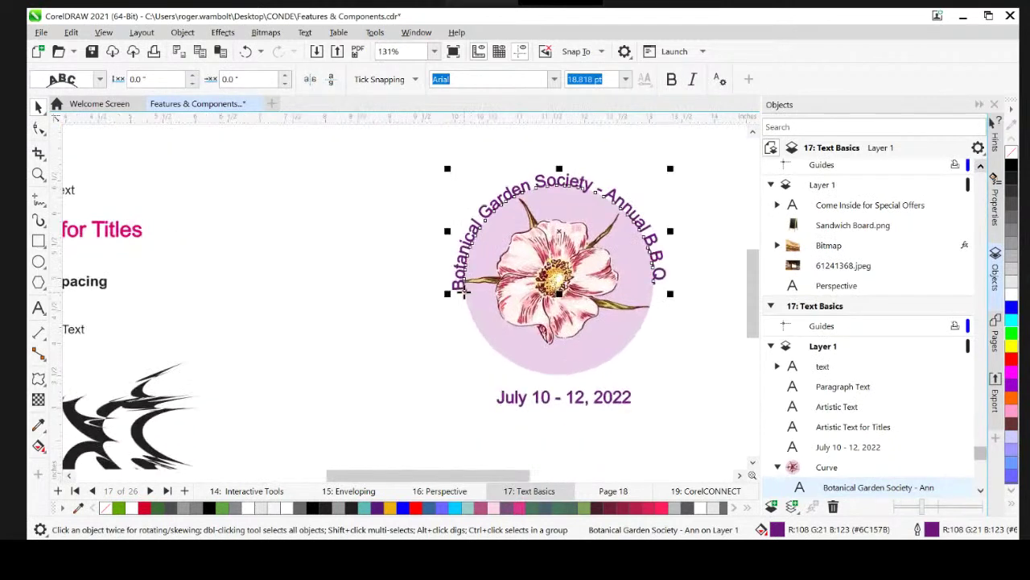
drag(463, 292, 444, 250)
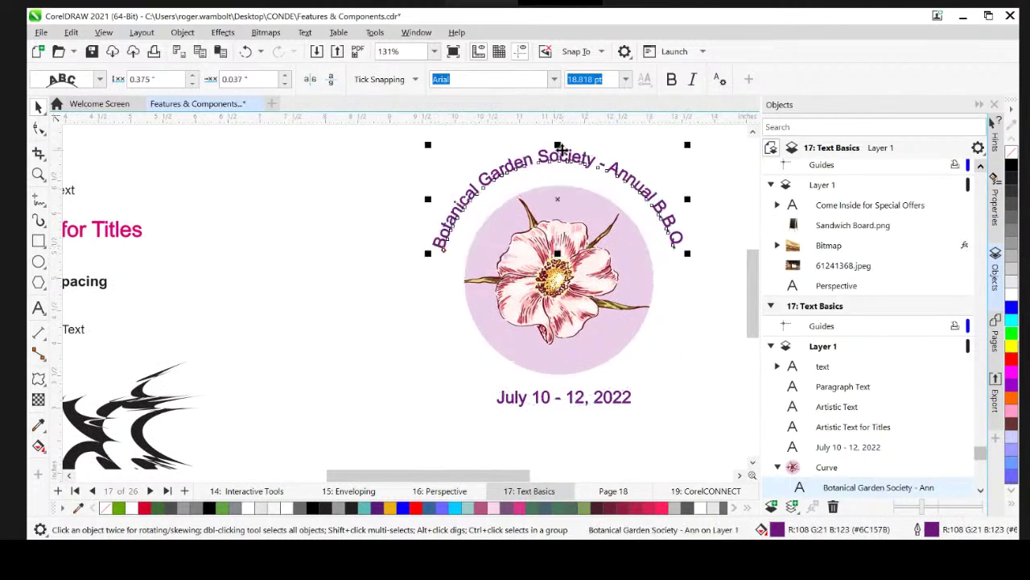
Step: Fit the "July 10 - 12, 2022" text to the flower circle's lower edge, about 0.375" away with an offset of about 5.757"
click(580, 402)
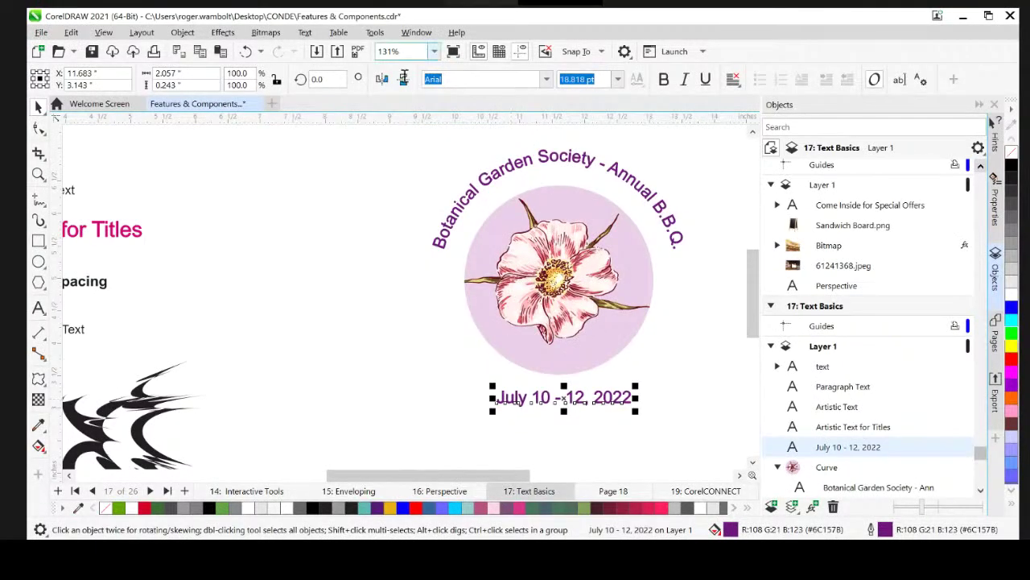
click(305, 32)
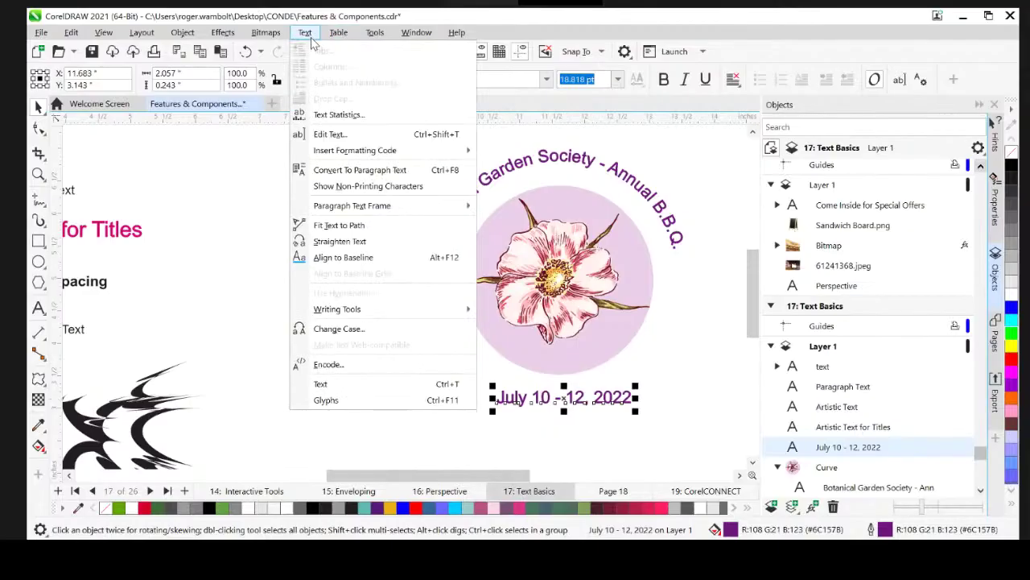
click(347, 226)
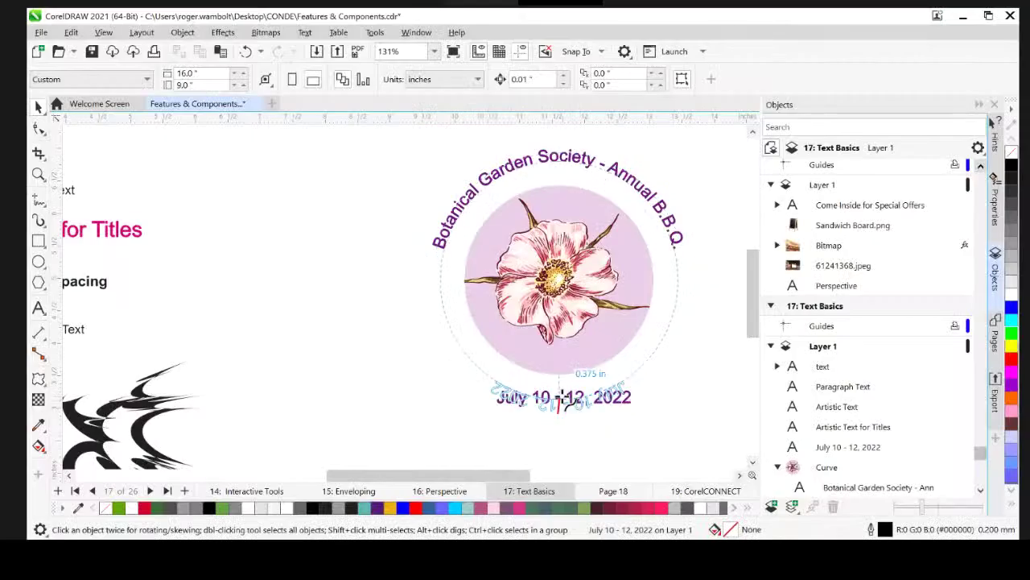
click(560, 402)
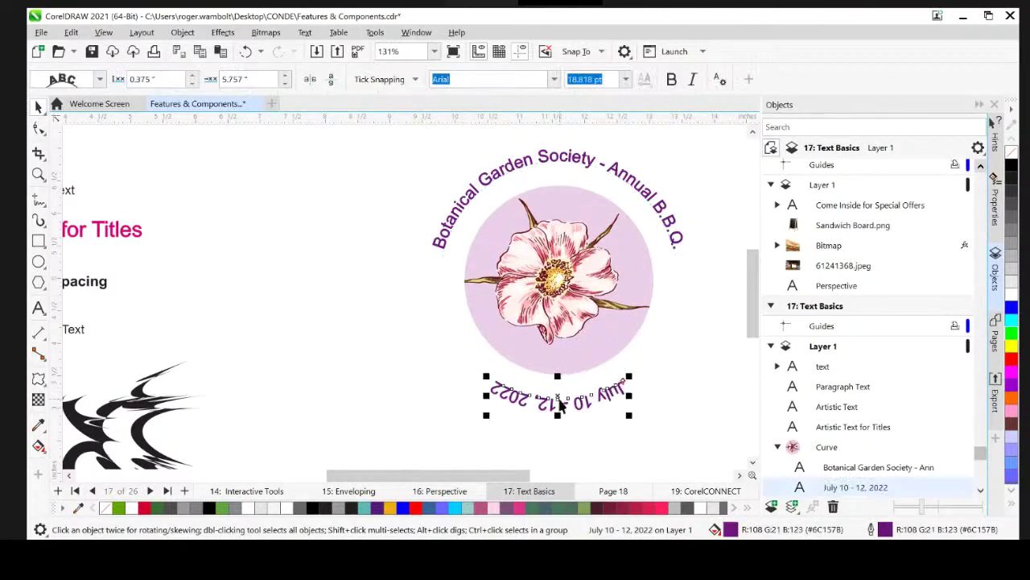
Step: Mirror the date text both horizontally and vertically on its path, and bring it closer to the circle's lower edge
click(310, 78)
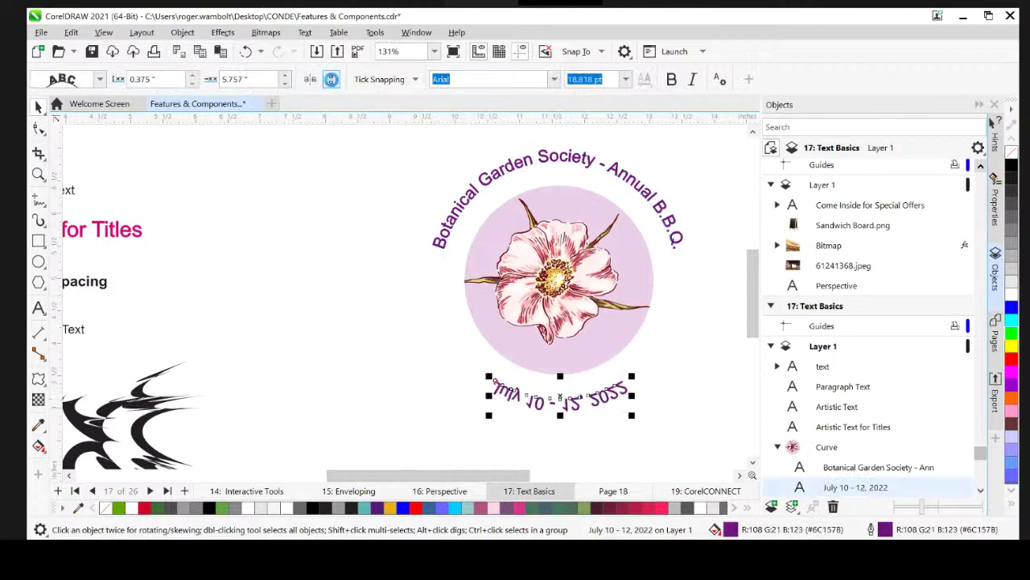
click(331, 79)
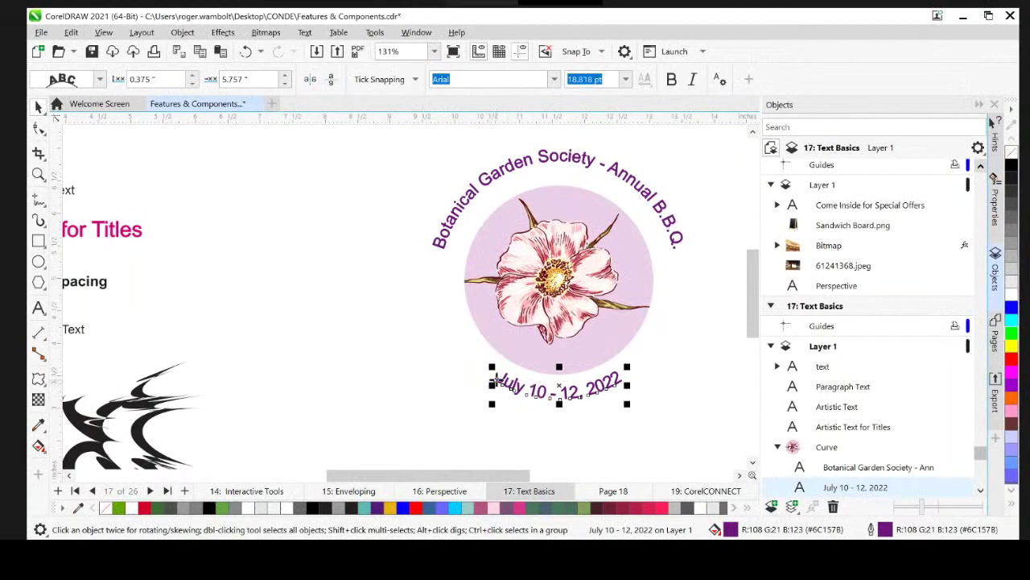
drag(493, 375, 493, 372)
Step: Move the "Botanical Garden Society - Annual B.B.Q." title closer to the flower circle, to a distance of 0.25"
click(441, 250)
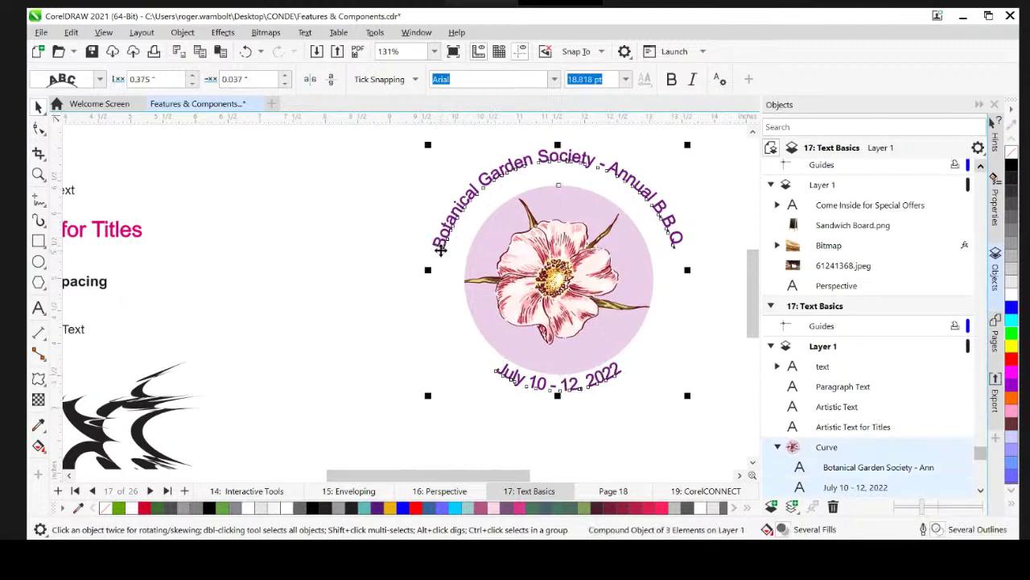
ctrl+click(442, 250)
drag(442, 250, 448, 262)
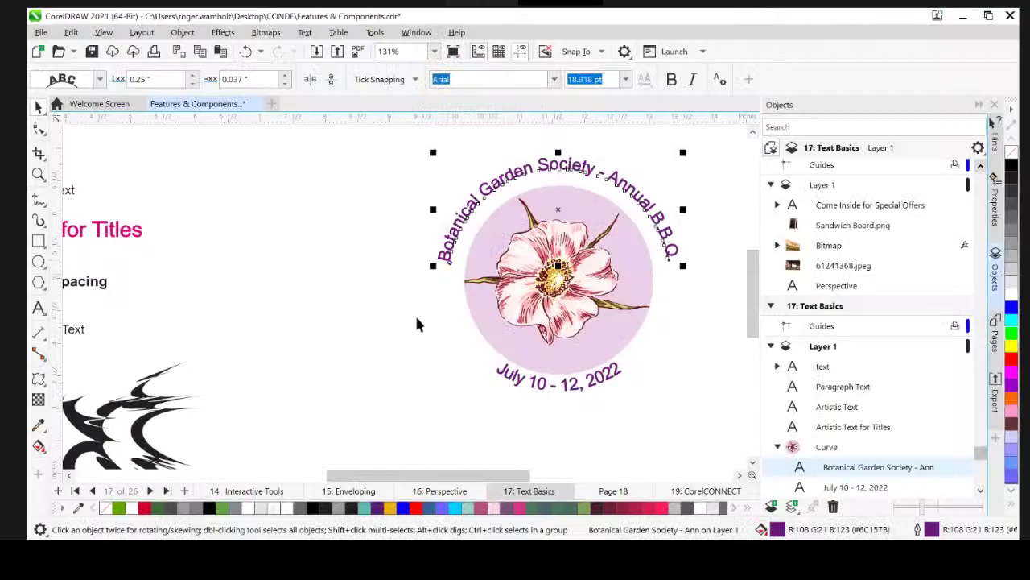
click(413, 372)
scroll(487, 350, down, 3)
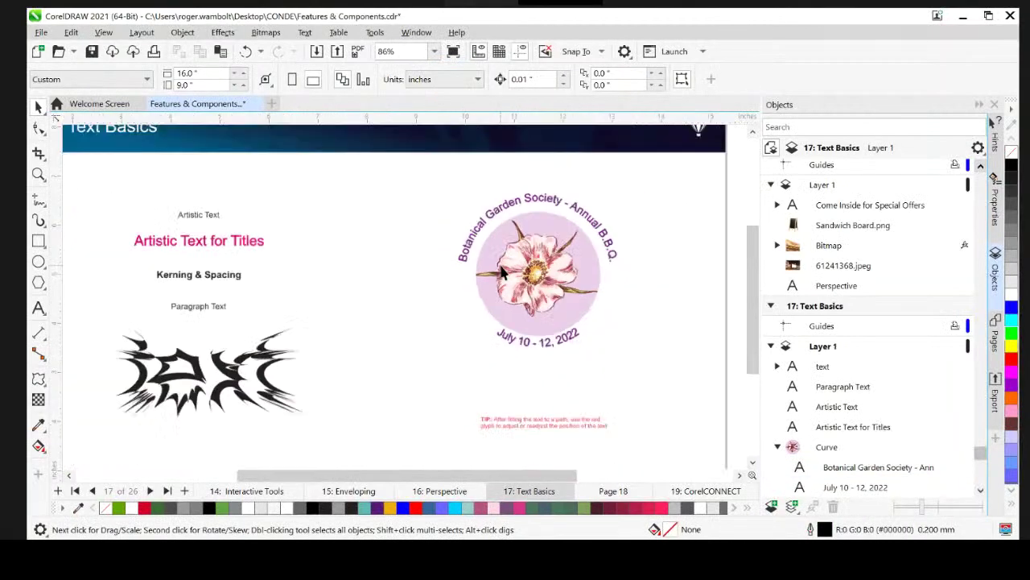
Step: On Page 18, set the Rounded variable font property to 550 for all of the "Welcome to Corel" text
key(Page_Down)
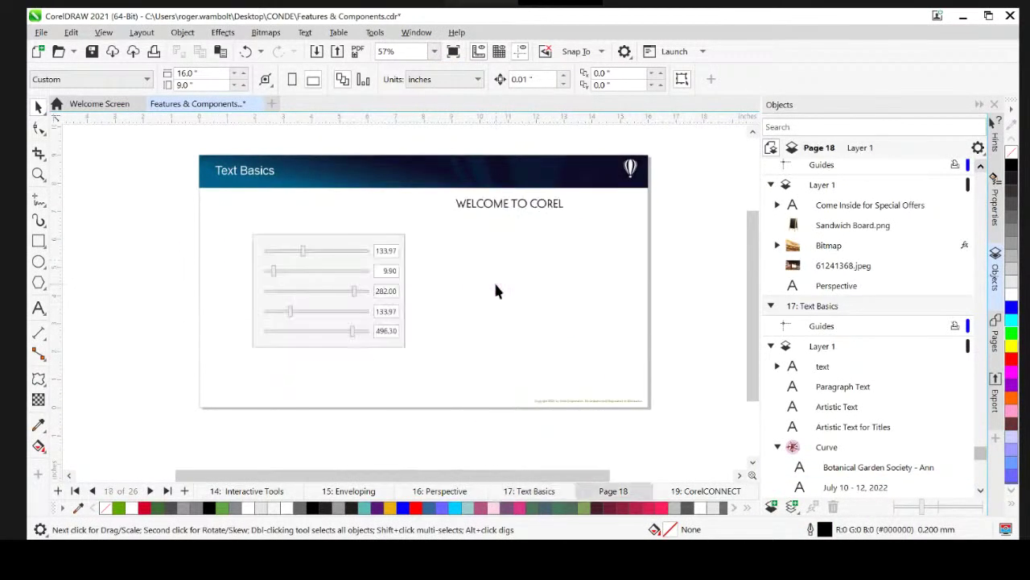
click(487, 207)
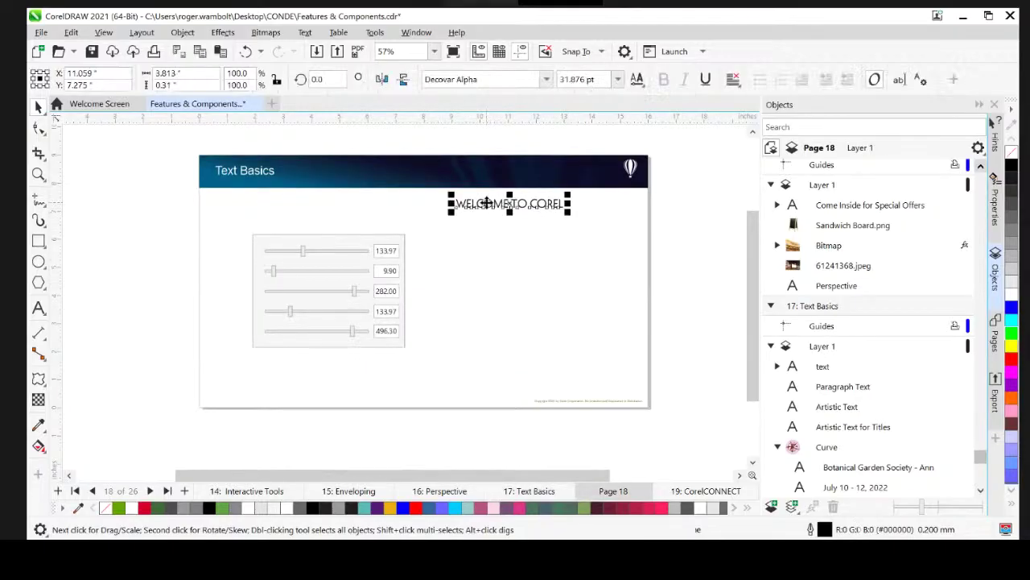
click(486, 204)
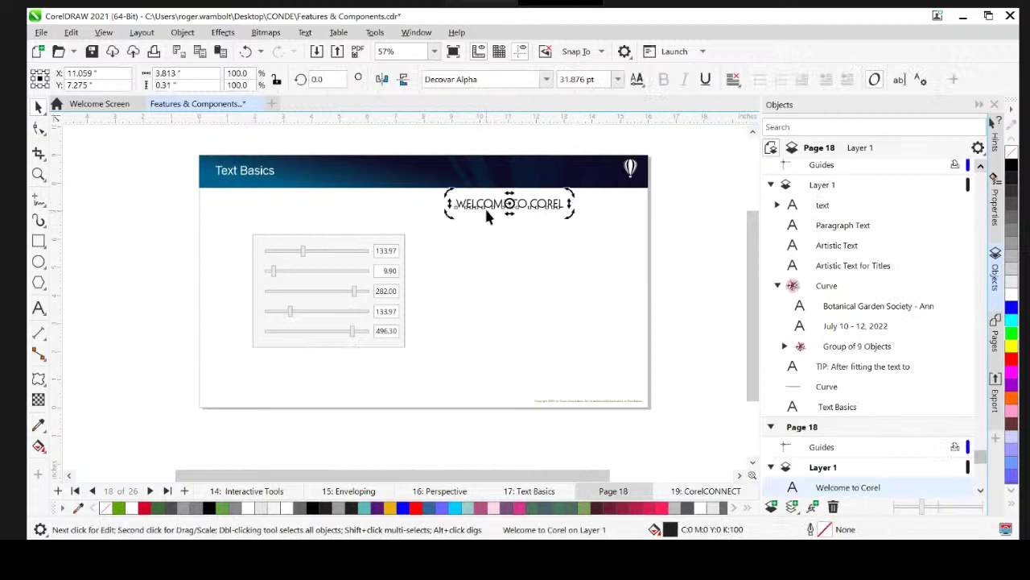
drag(484, 207, 215, 241)
scroll(216, 241, up, 2)
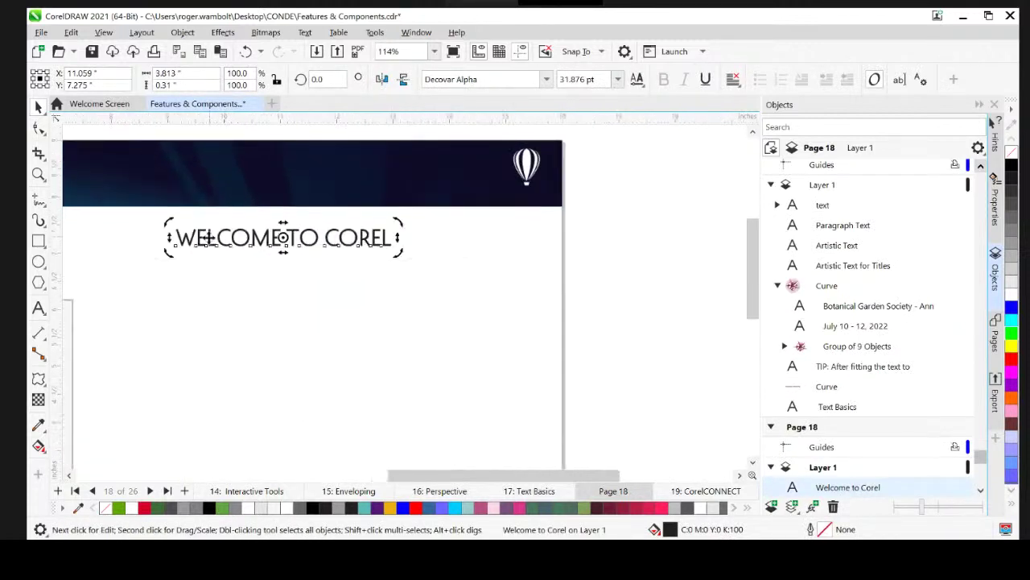
double_click(177, 238)
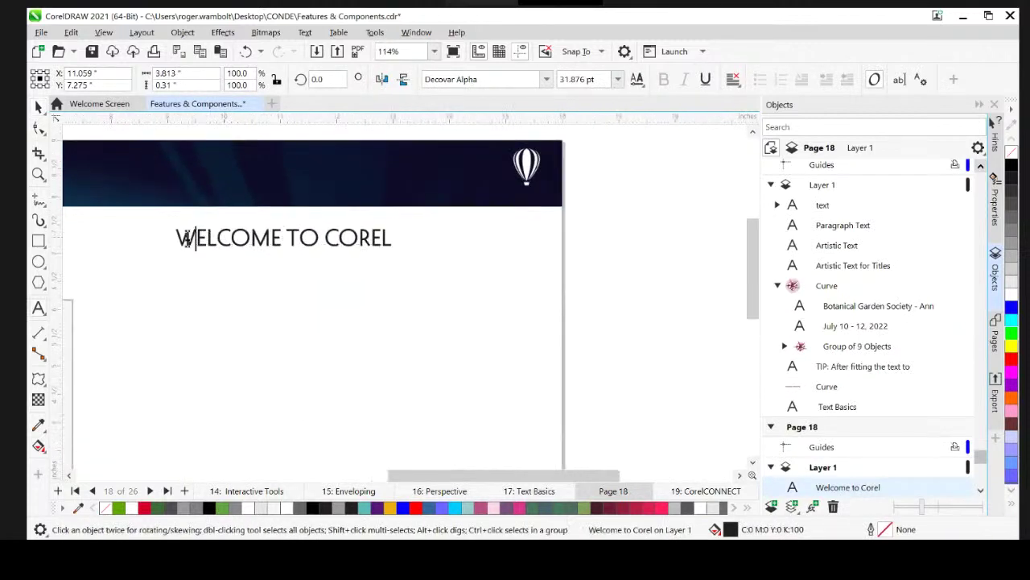
drag(175, 238, 405, 229)
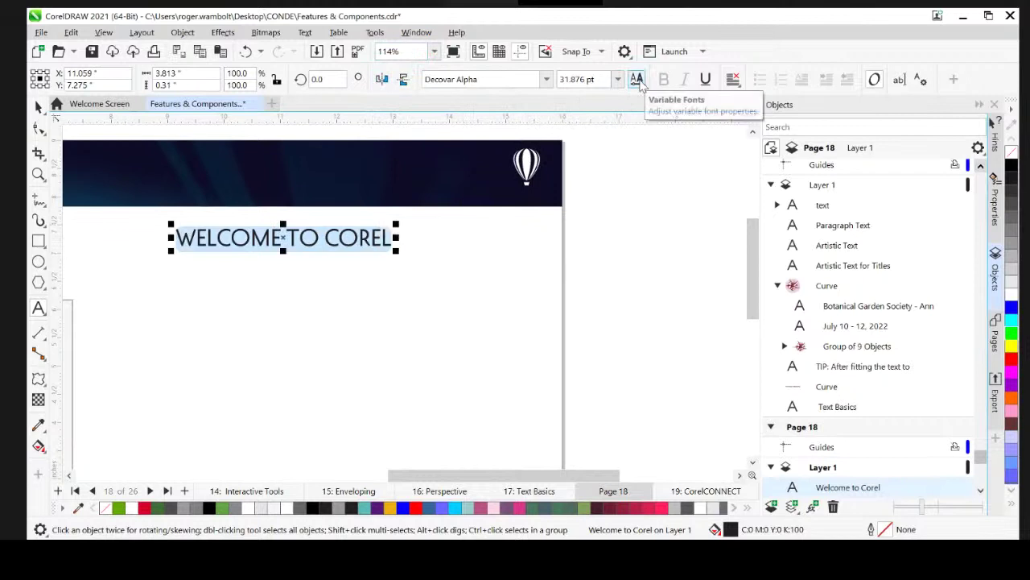
click(637, 79)
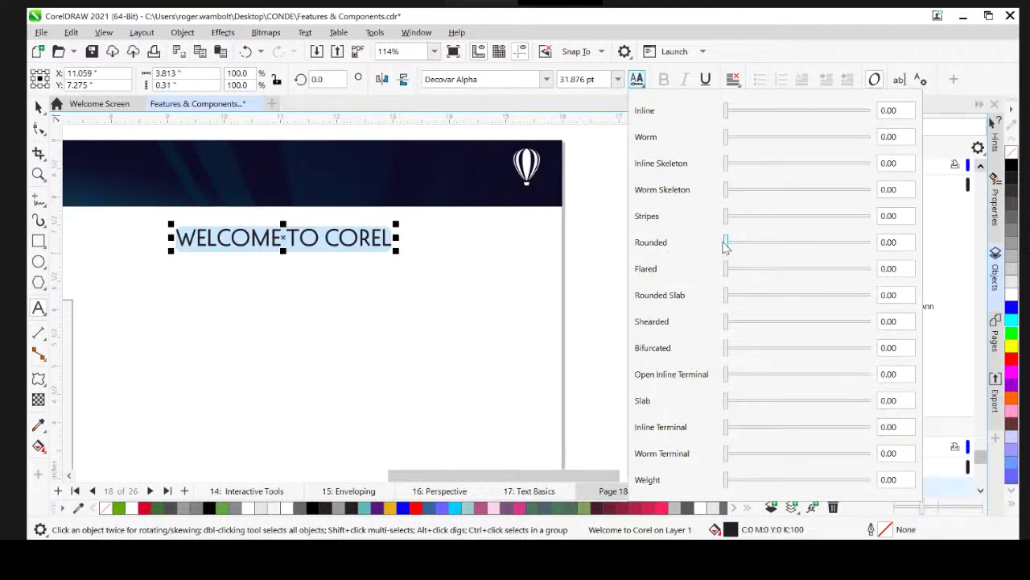
drag(726, 244, 804, 244)
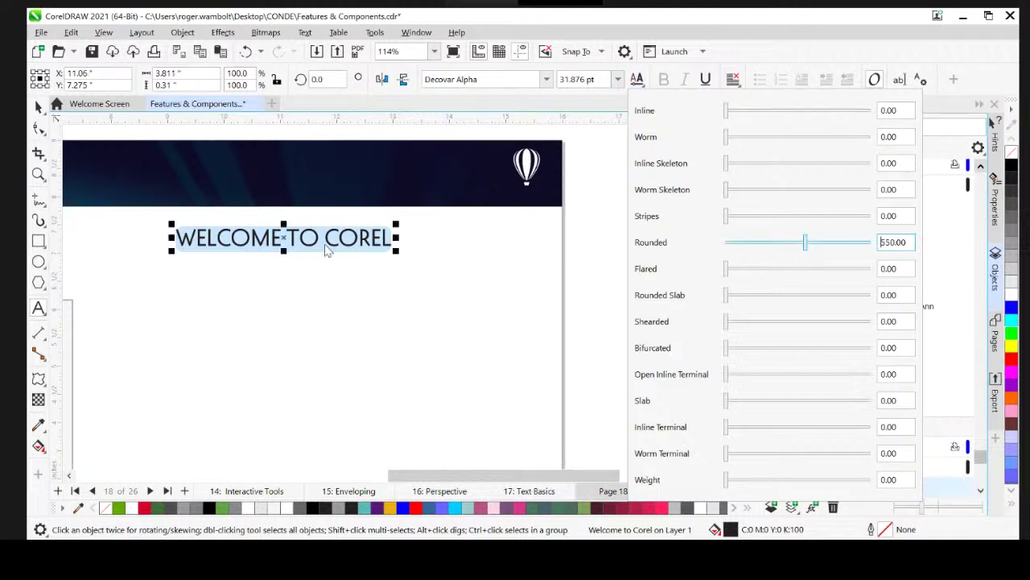
Step: Set the Rounded Slab variable font property of the "Welcome to Corel" text to about 753.57
scroll(312, 233, up, 3)
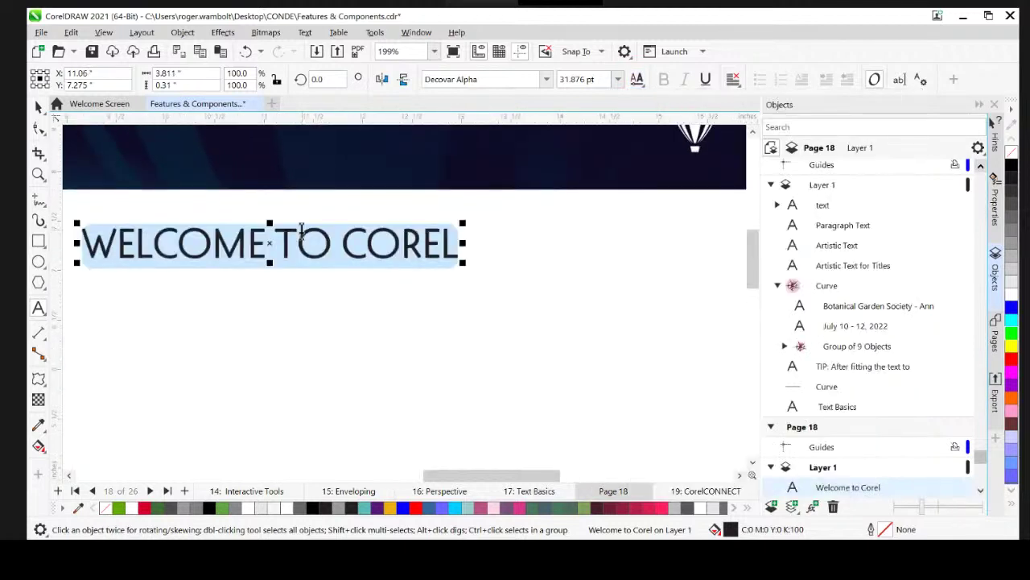
click(637, 79)
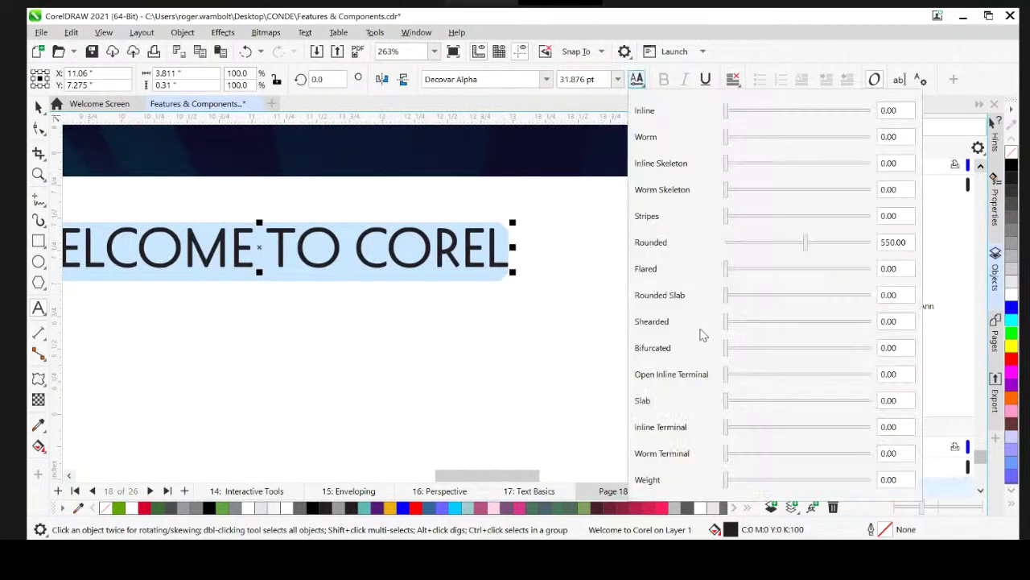
drag(730, 298, 834, 295)
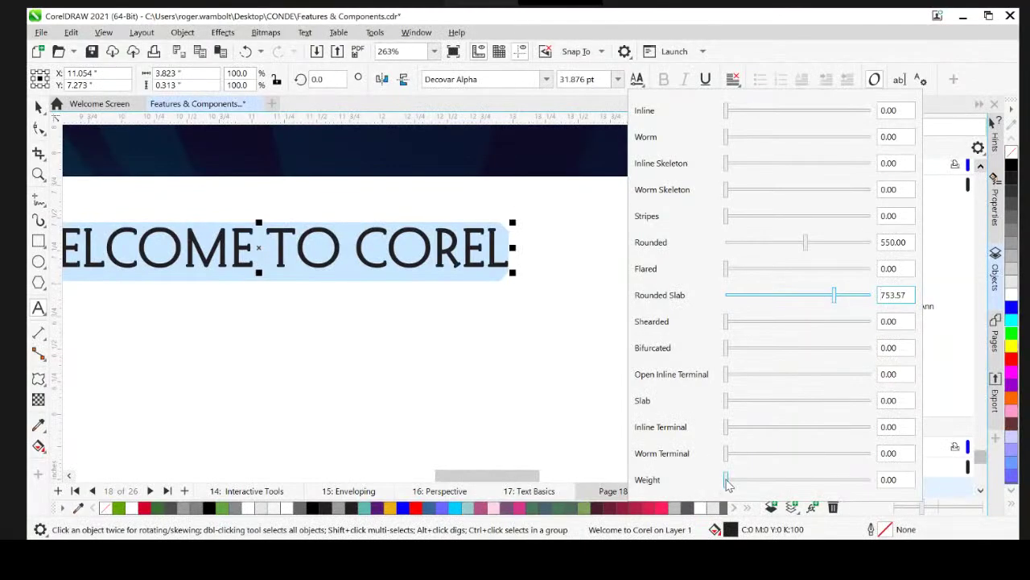
Step: Set the "Welcome to Corel" text's variable font Weight to about 528.57 and raise its Inline property to slightly above mid-range
drag(727, 482, 801, 481)
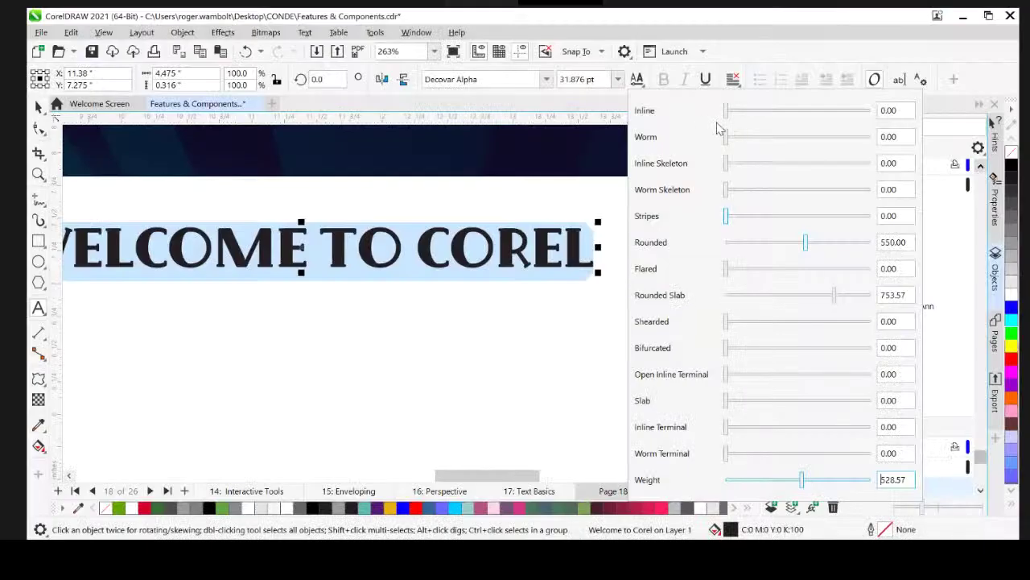
drag(727, 110, 806, 110)
click(216, 339)
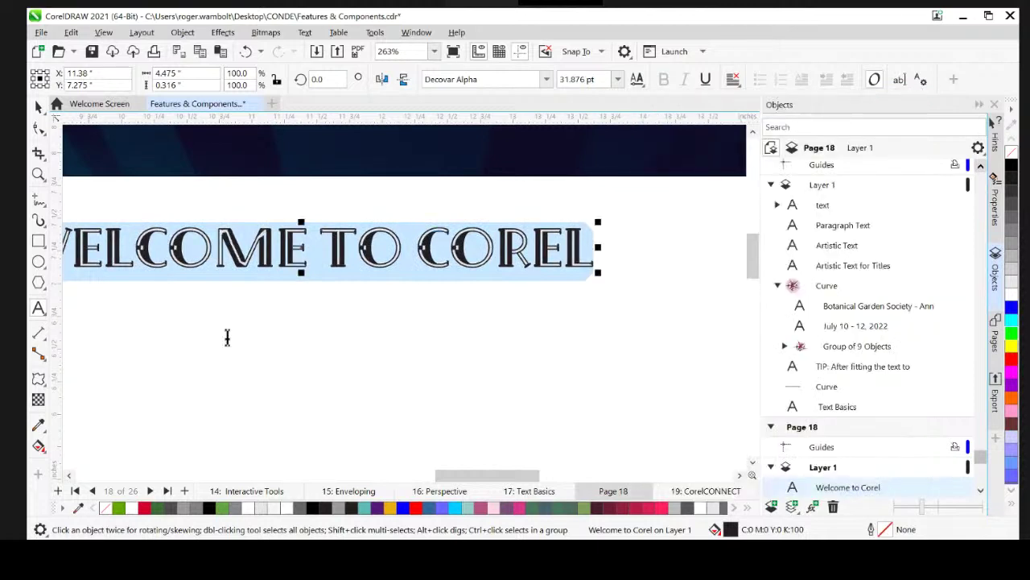
Step: Add artistic text reading "This is text" below the "Welcome to Corel" heading
scroll(283, 343, down, 3)
drag(273, 322, 366, 301)
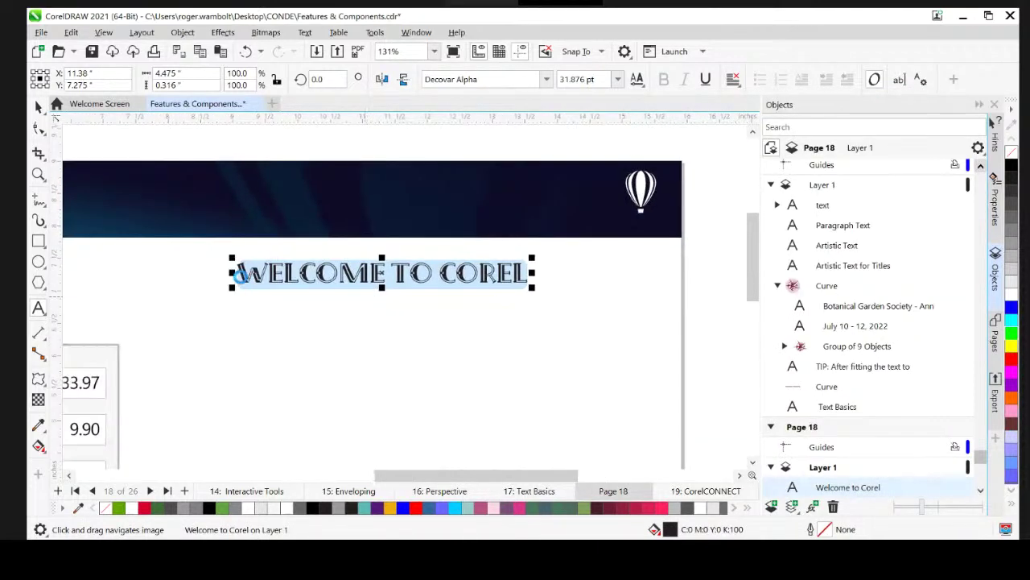
click(38, 307)
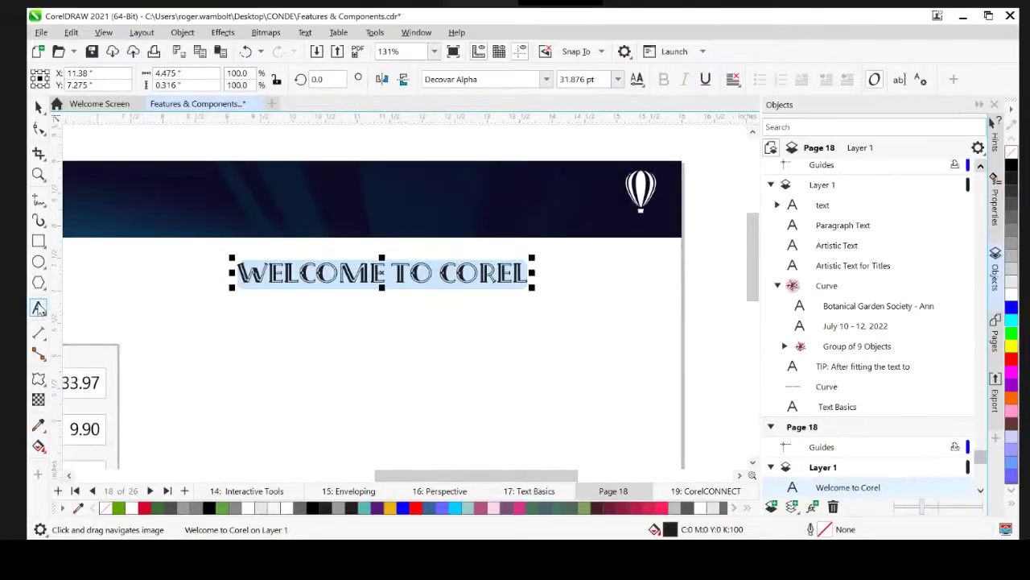
click(282, 326)
text(This is tex)
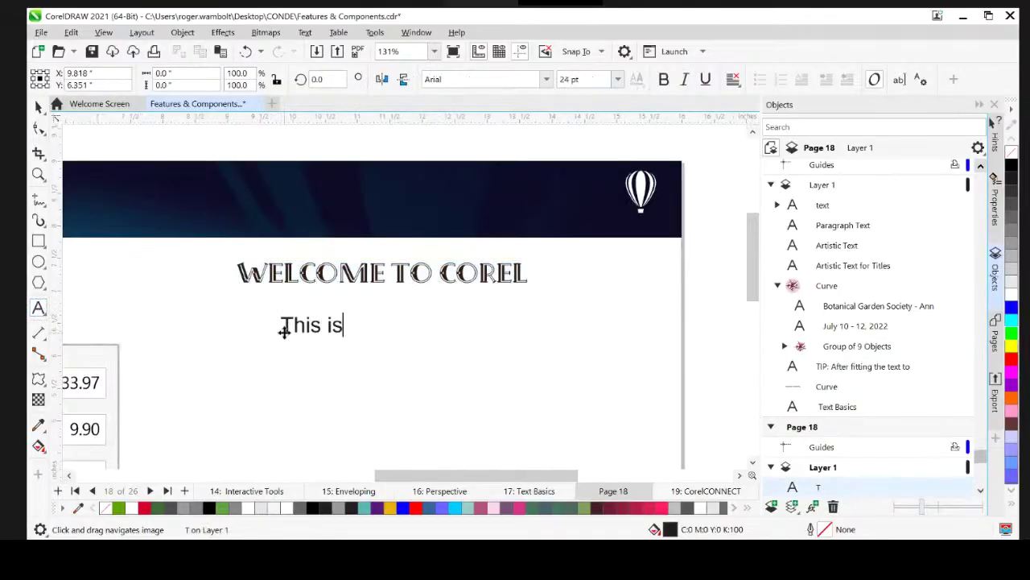
text(t)
key(Escape)
click(39, 107)
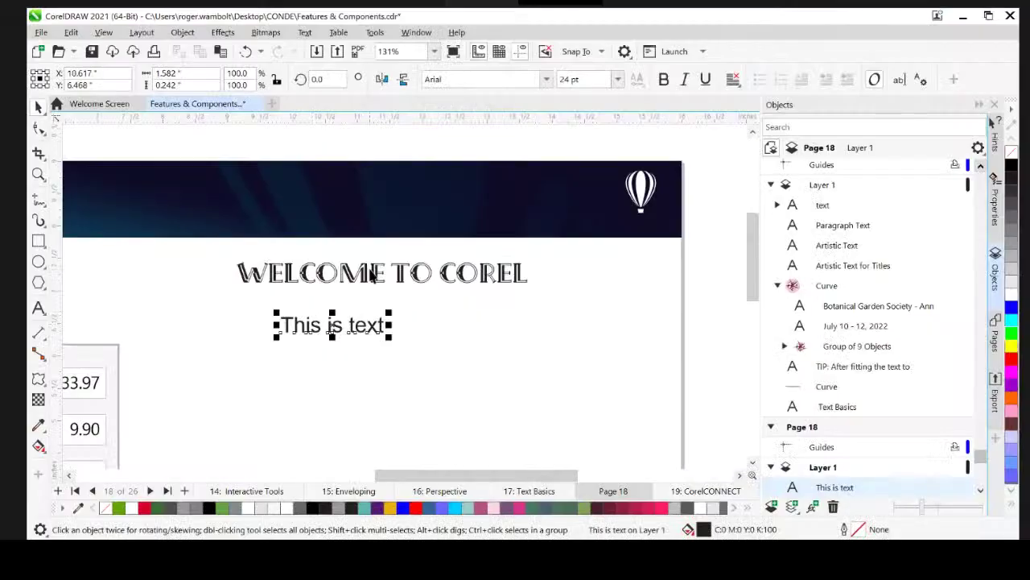
Step: Copy all properties of the "Welcome to Corel" heading onto the "This is text" object
click(372, 275)
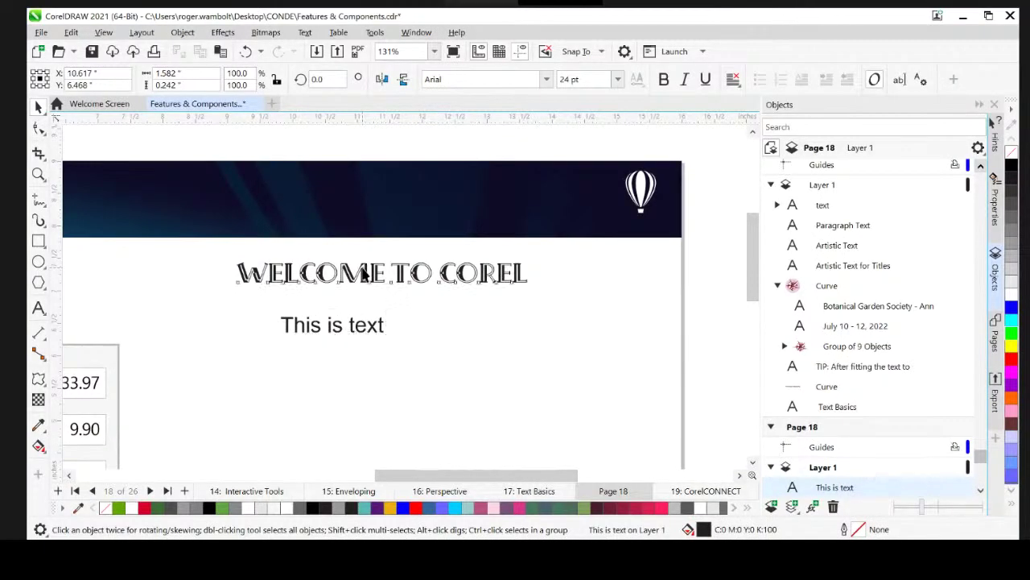
drag(372, 275, 354, 322)
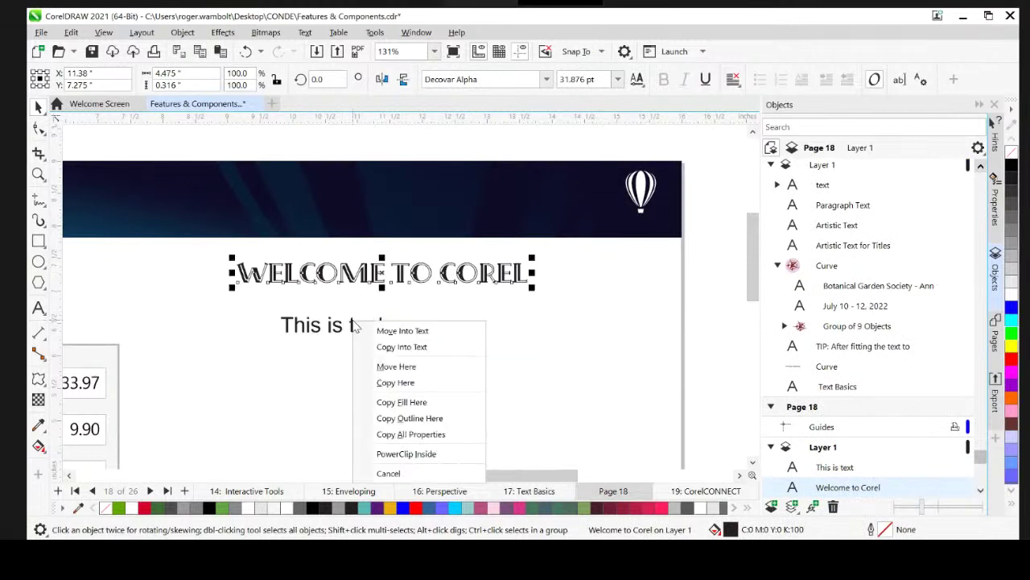
click(421, 437)
click(464, 398)
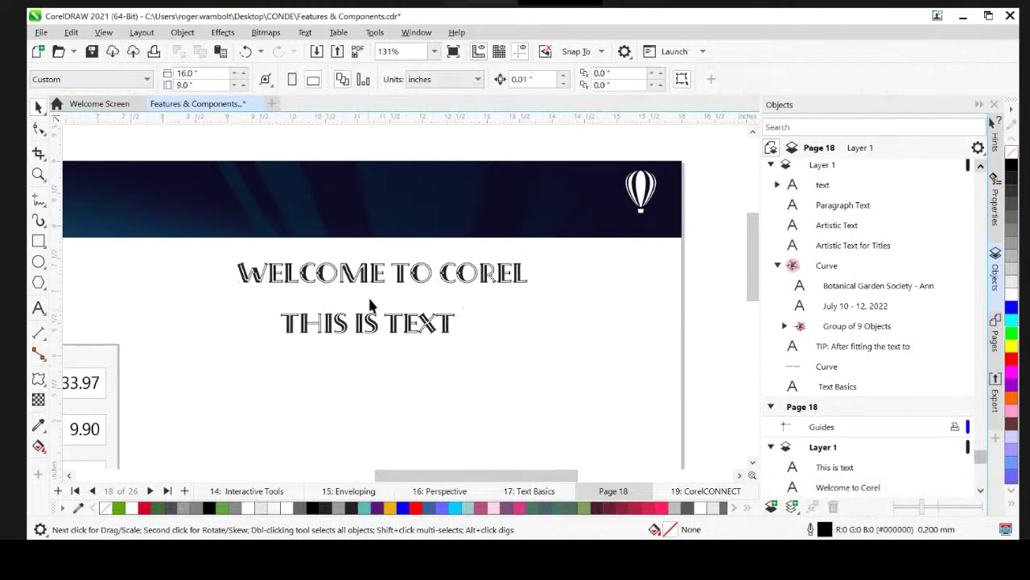
Step: Go to the Clipart page, 19: CorelCONNECT, and open the CONNECT Content docker
key(shift+F4)
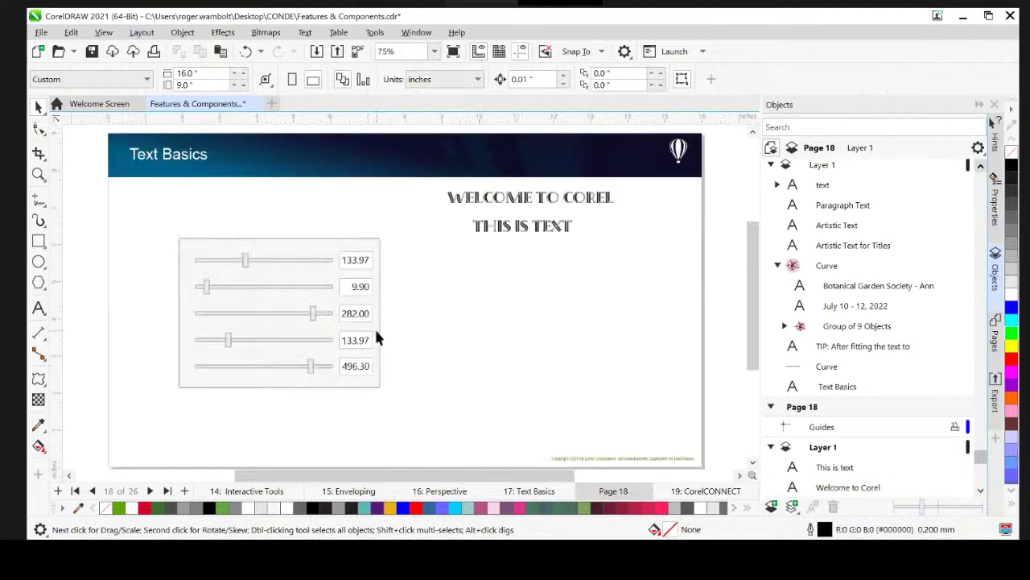
key(Page_Down)
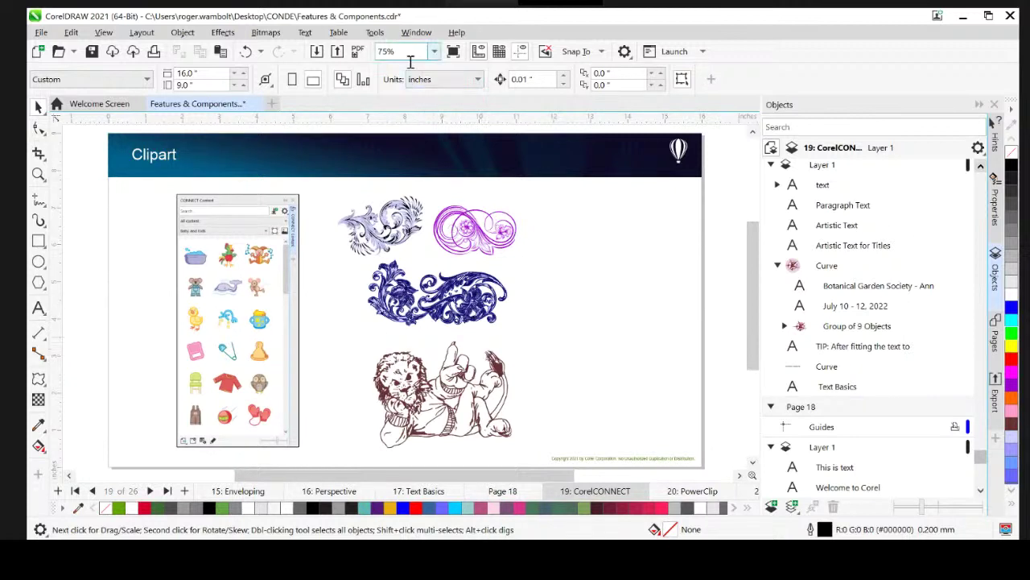
click(415, 33)
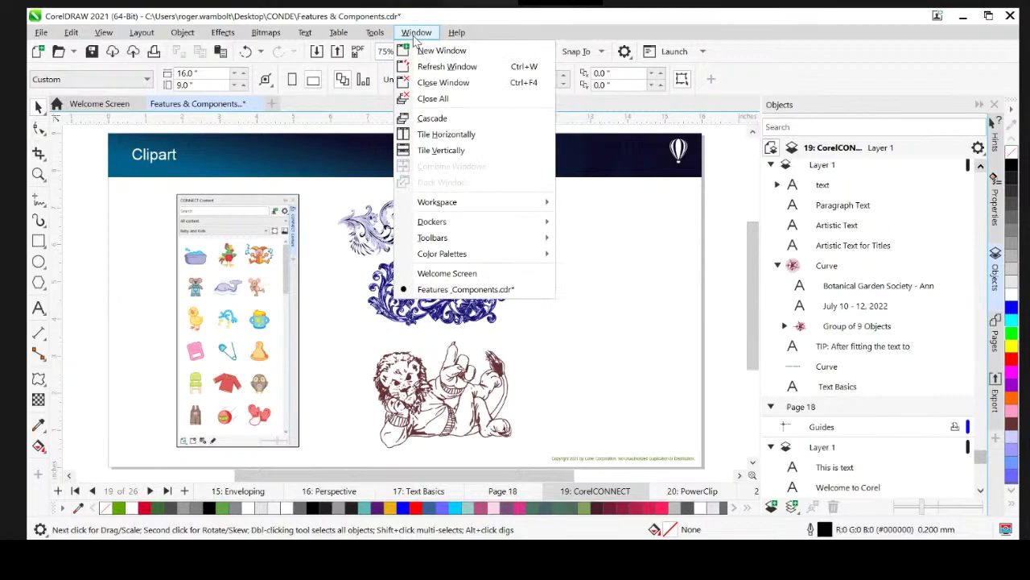
mouse_move(439, 224)
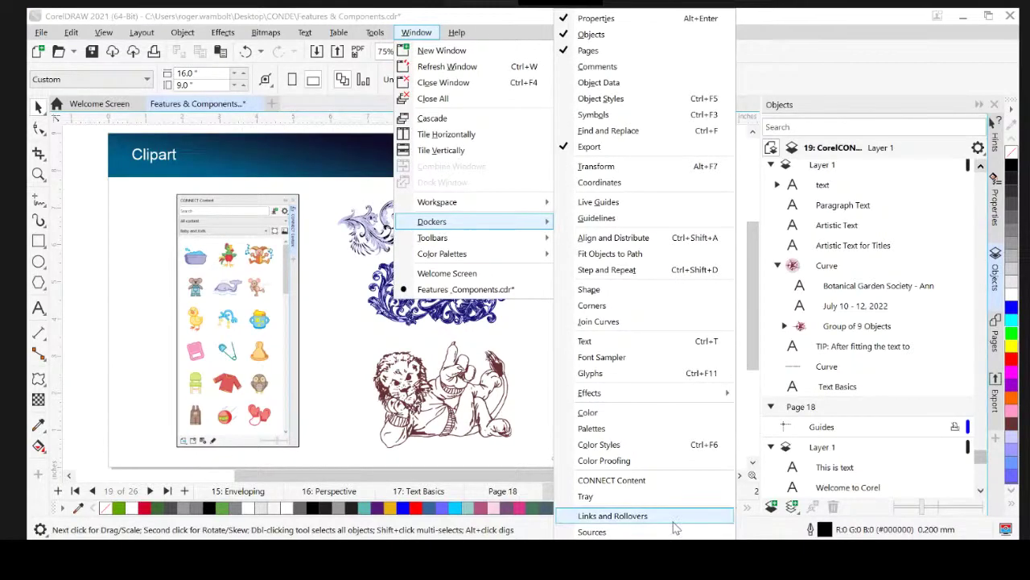
click(628, 483)
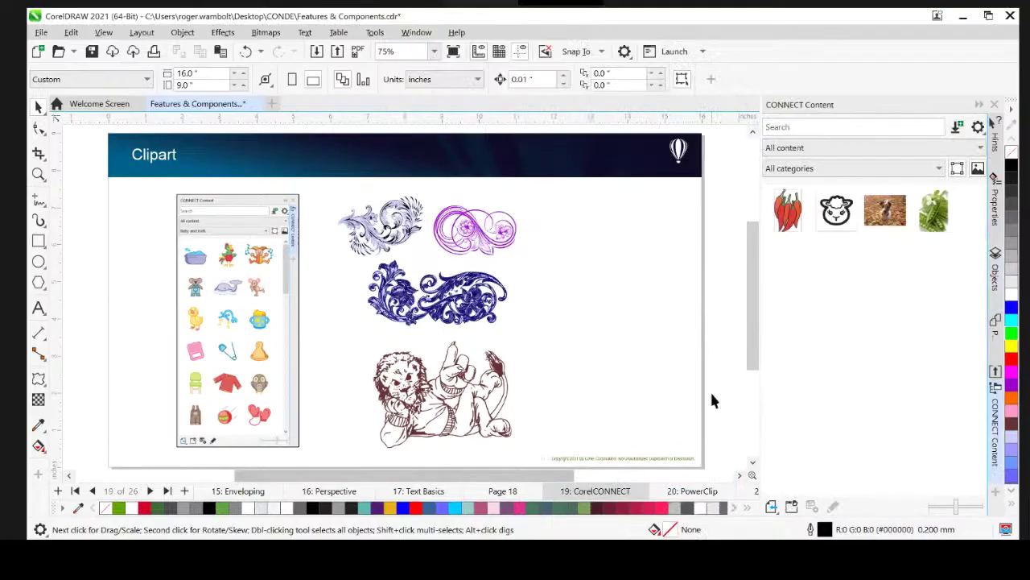
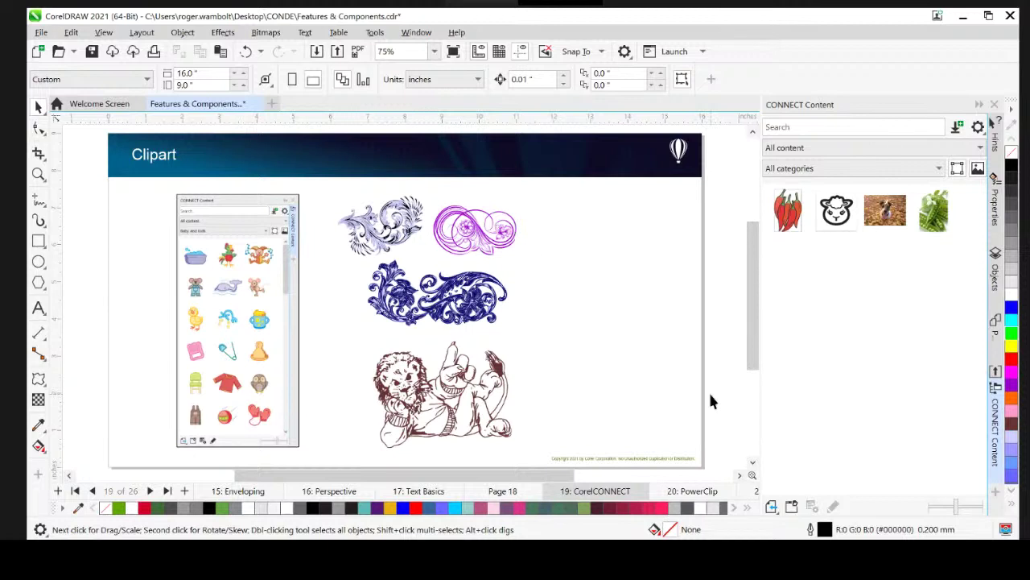
Step: Move the purple flourish to the empty area beside the other clipart and make it a symbol named conde
drag(479, 241, 579, 244)
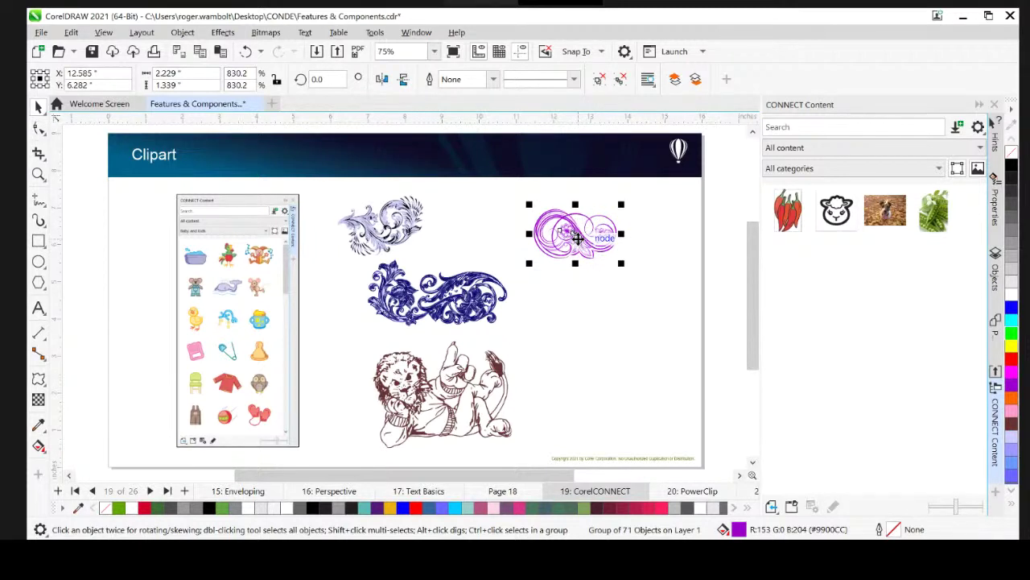
right_click(578, 239)
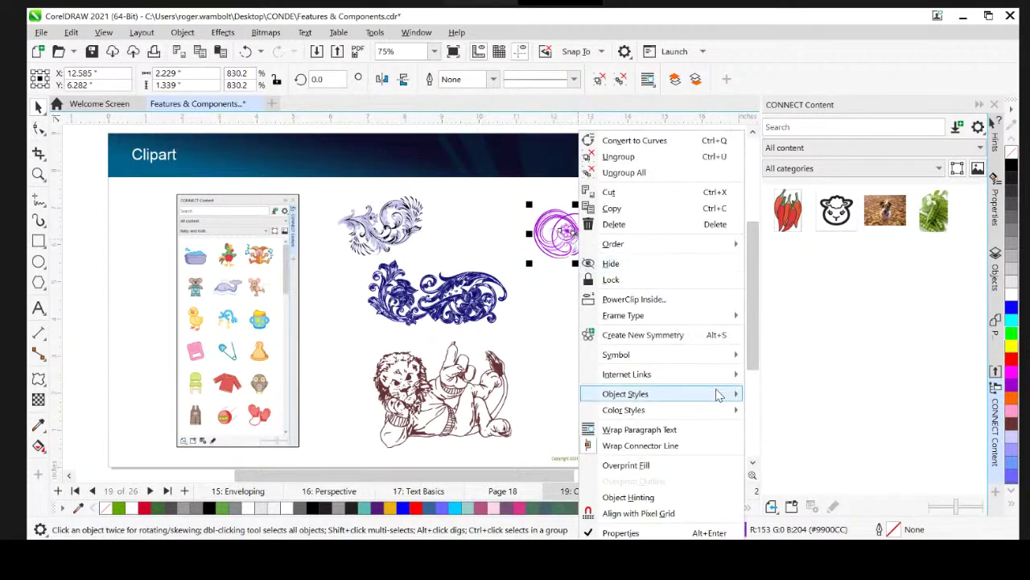
mouse_move(669, 362)
click(765, 359)
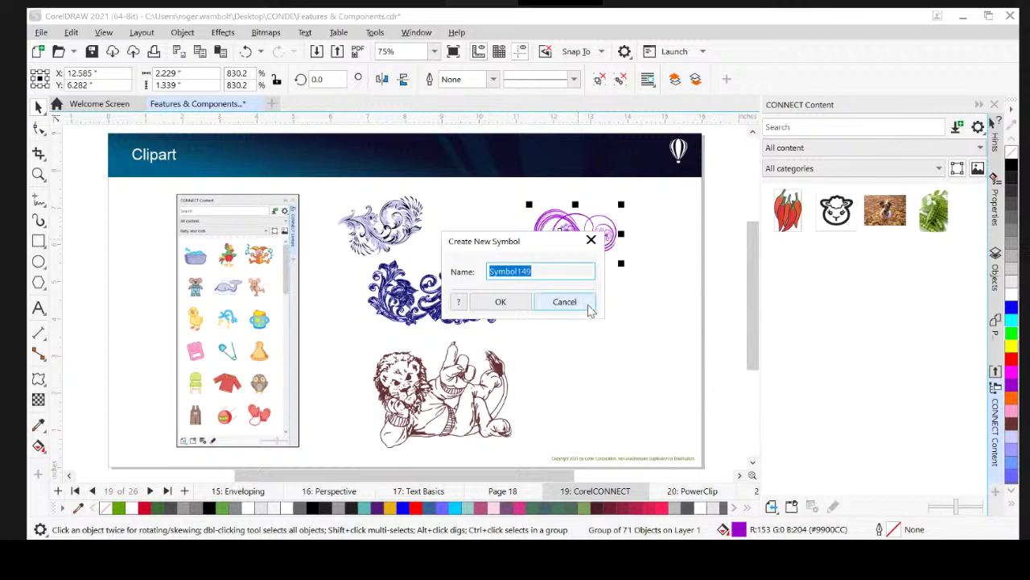
text(conde)
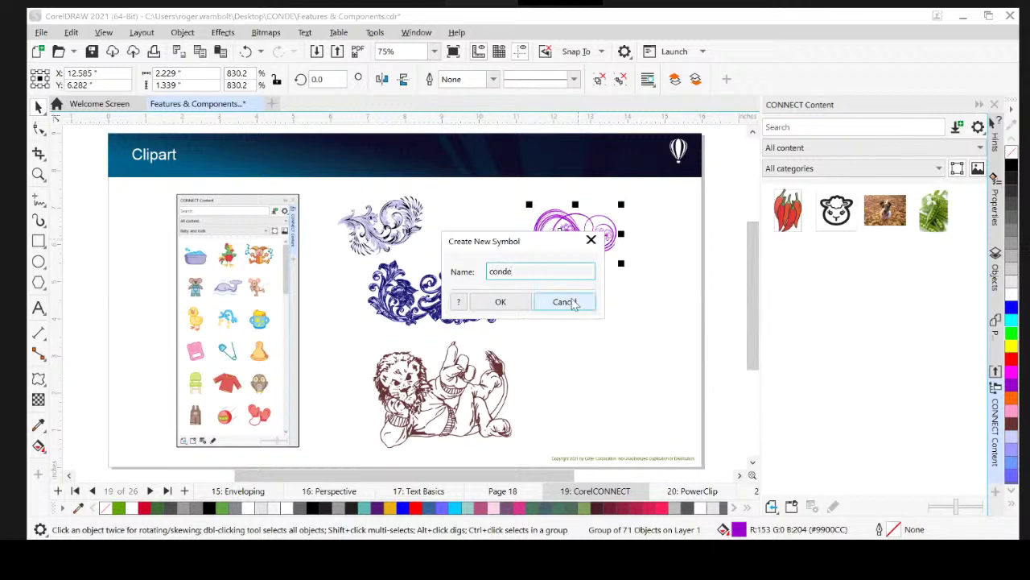
click(500, 301)
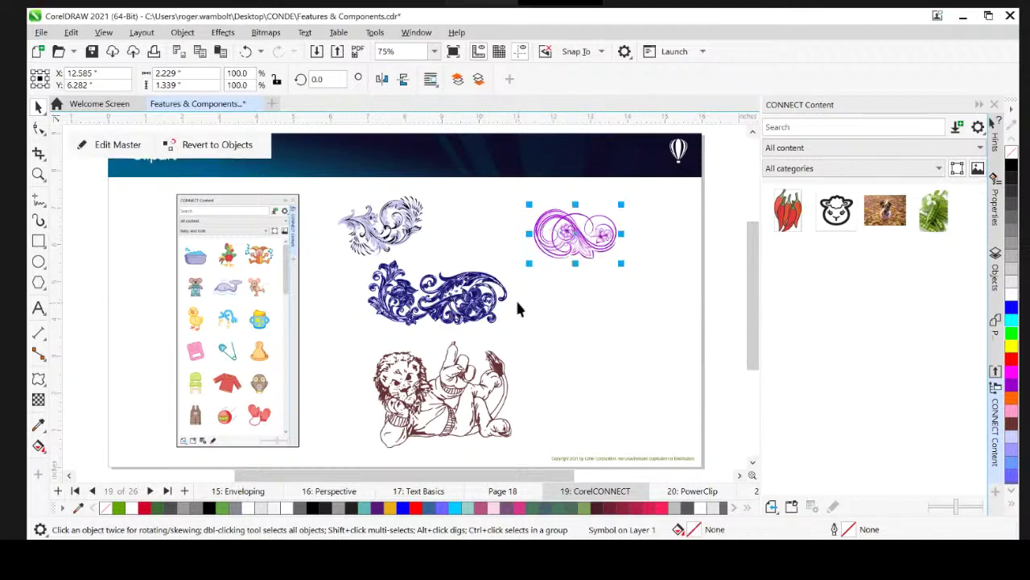
Step: Open the Symbols docker and place an instance of the conde symbol on Page 18 below the "This is text" line
click(416, 32)
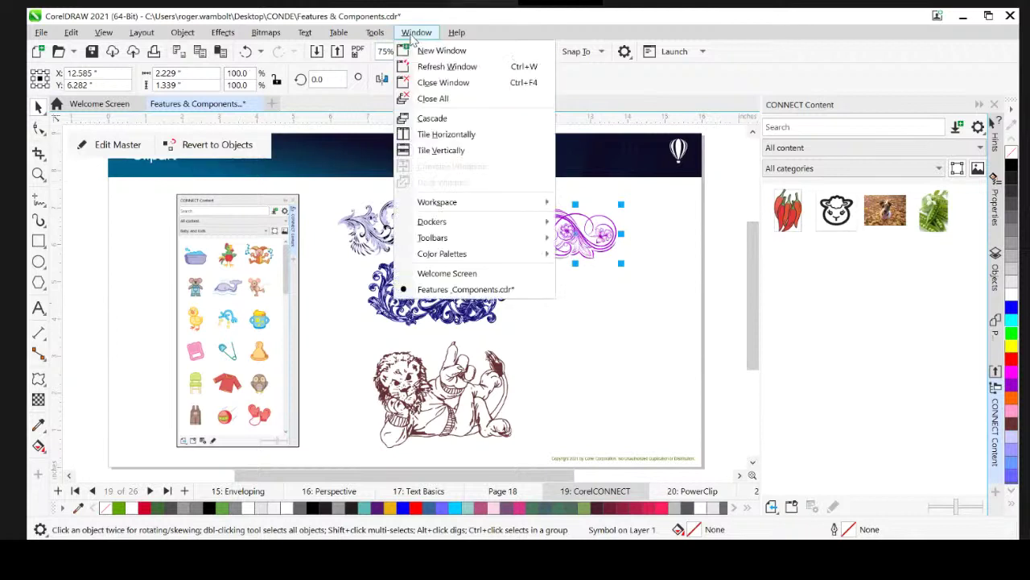
mouse_move(477, 226)
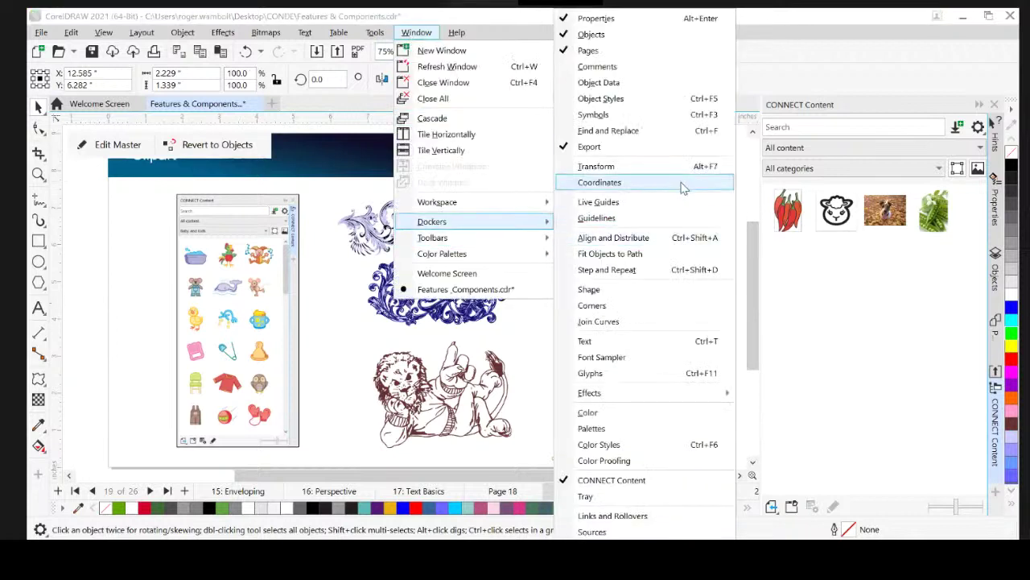
click(617, 115)
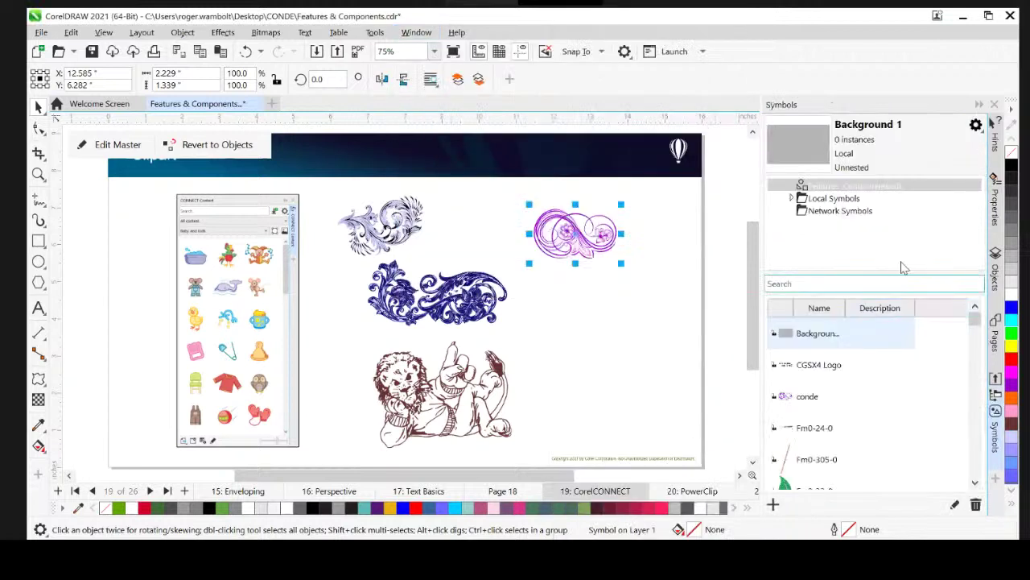
click(806, 403)
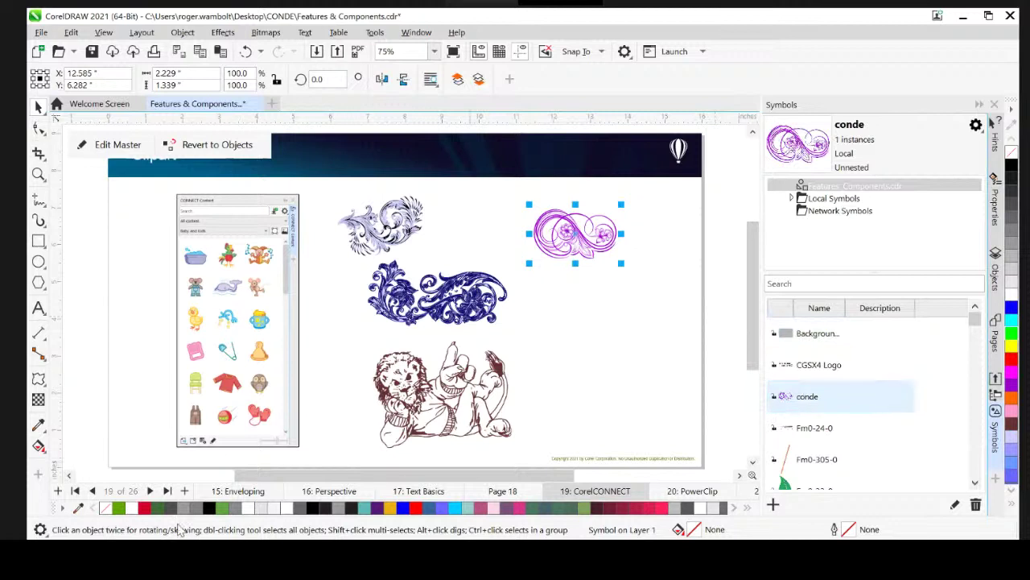
click(520, 493)
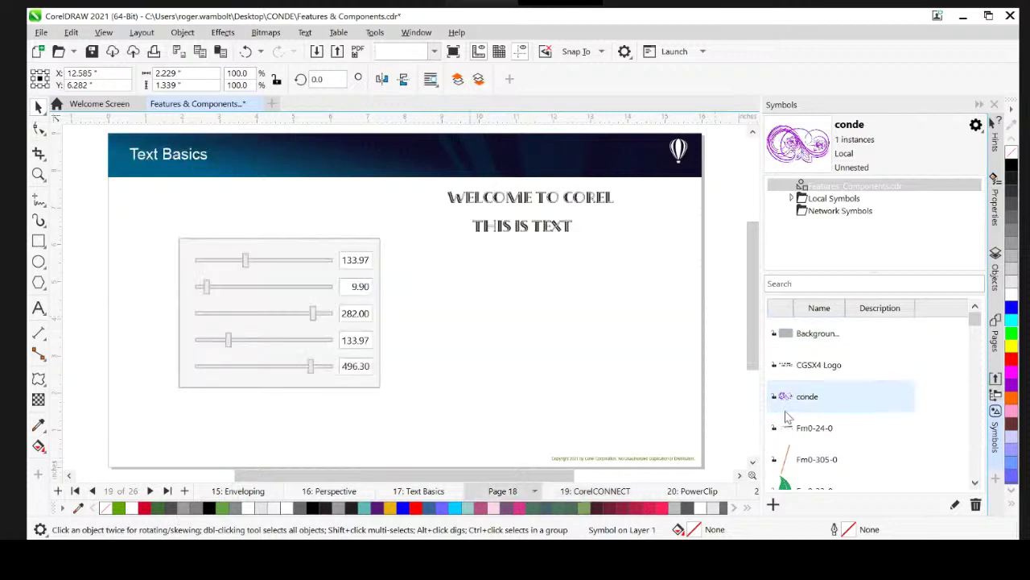
drag(547, 374, 547, 372)
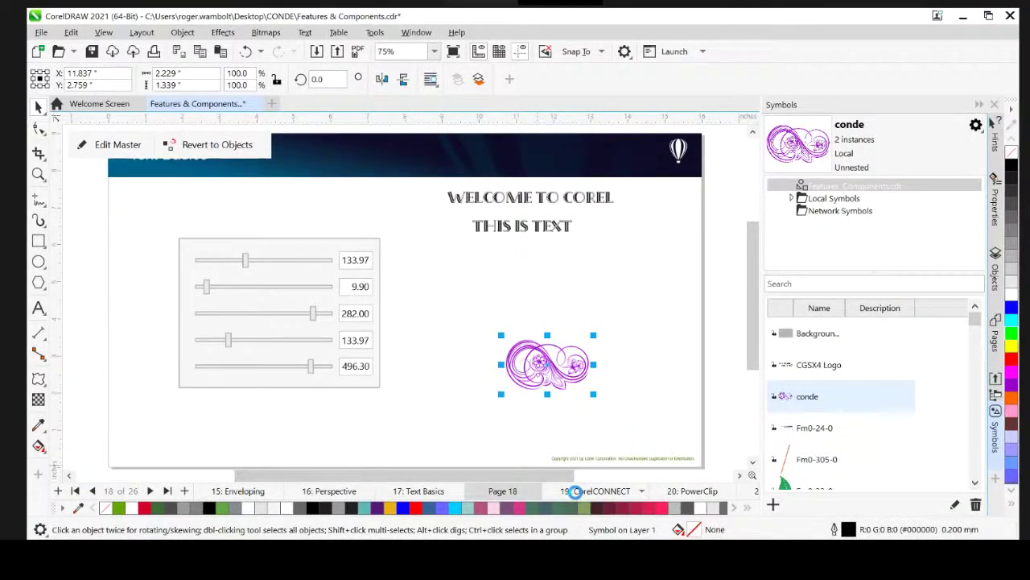
Step: Edit the conde symbol's master from page 19: CorelCONNECT, recolor the flourish red, finish editing and check the instance on Page 18
click(576, 496)
click(588, 236)
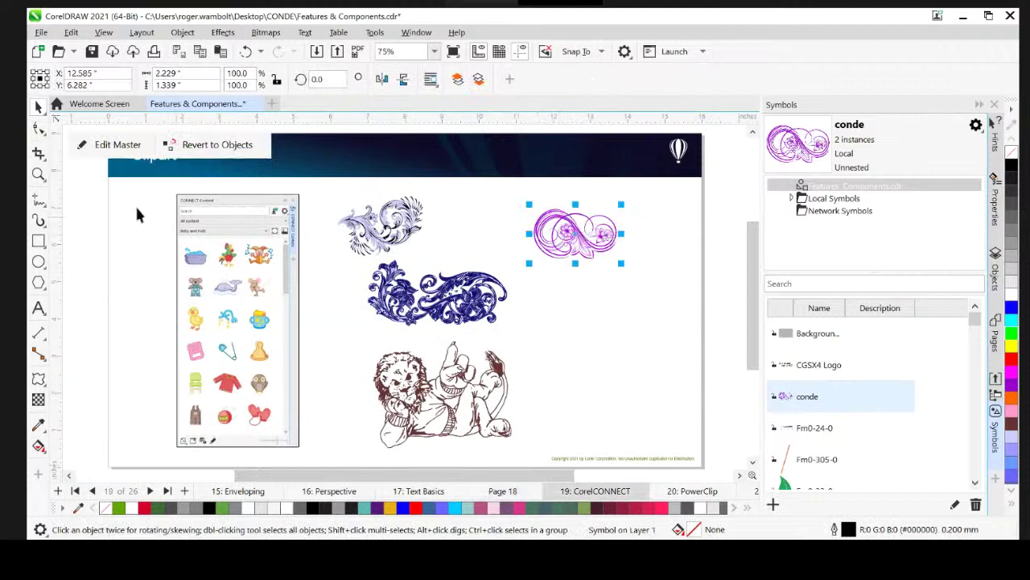
click(117, 152)
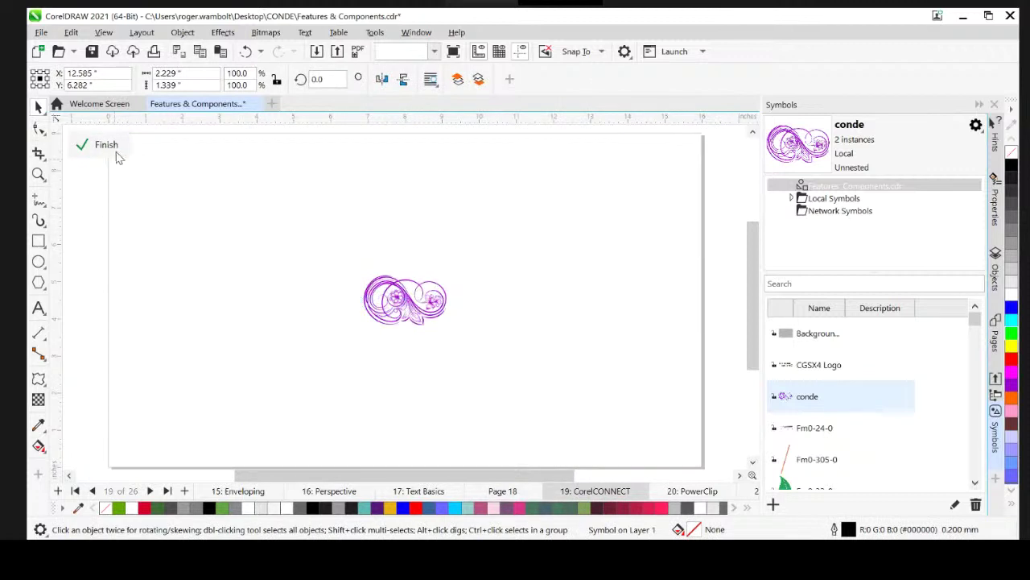
click(399, 298)
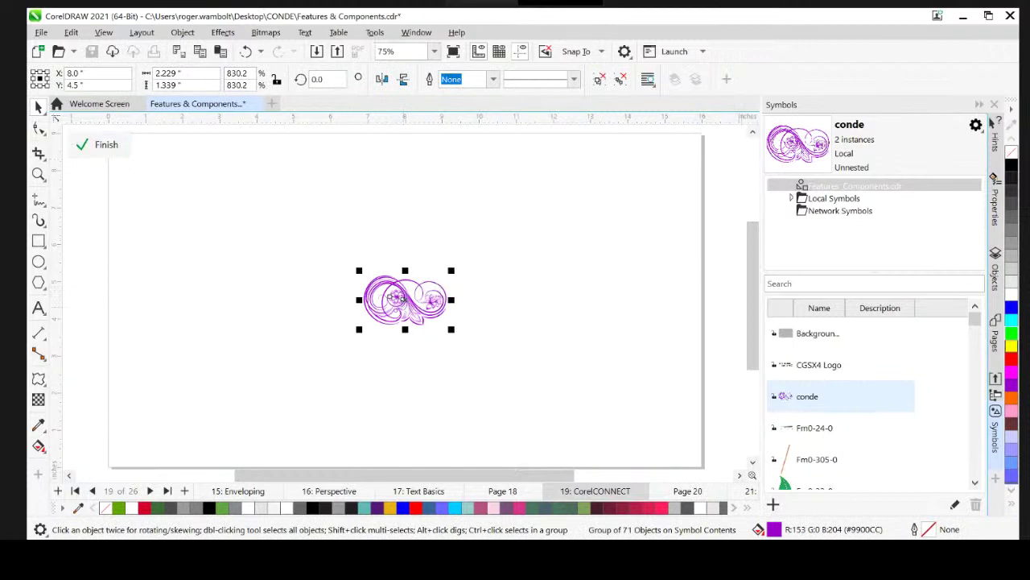
click(1010, 359)
click(113, 209)
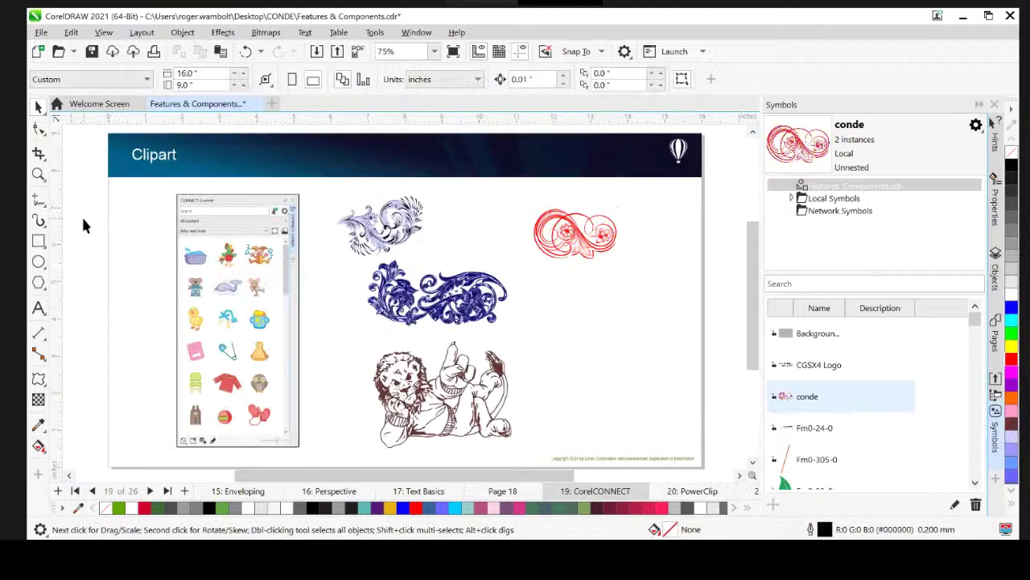
key(Page_Up)
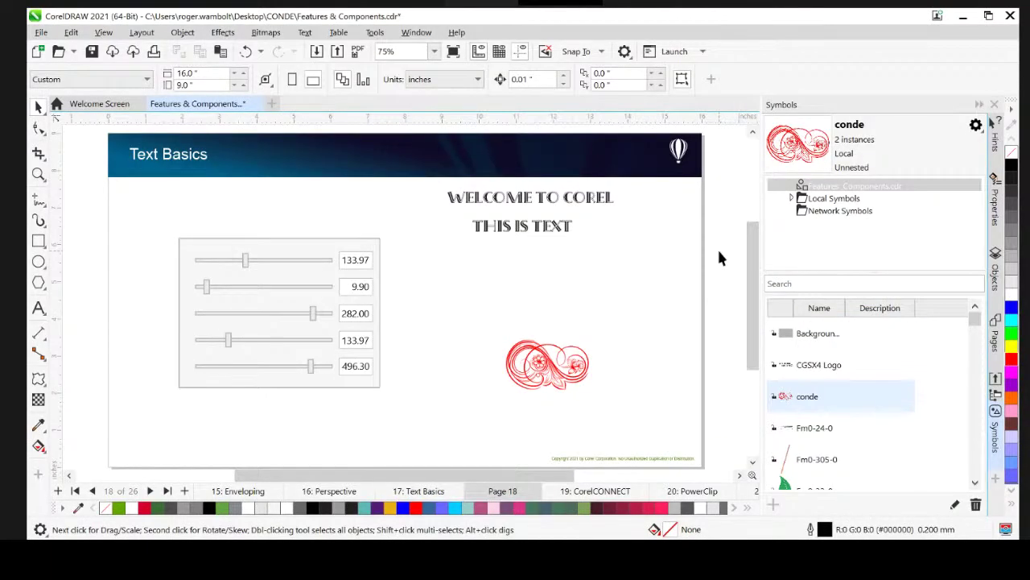
Step: Go to page 20: PowerClip and place the sunset photo inside the "SUNSET HIGHTS" text as a PowerClip
key(Page_Down)
key(Page_Down)
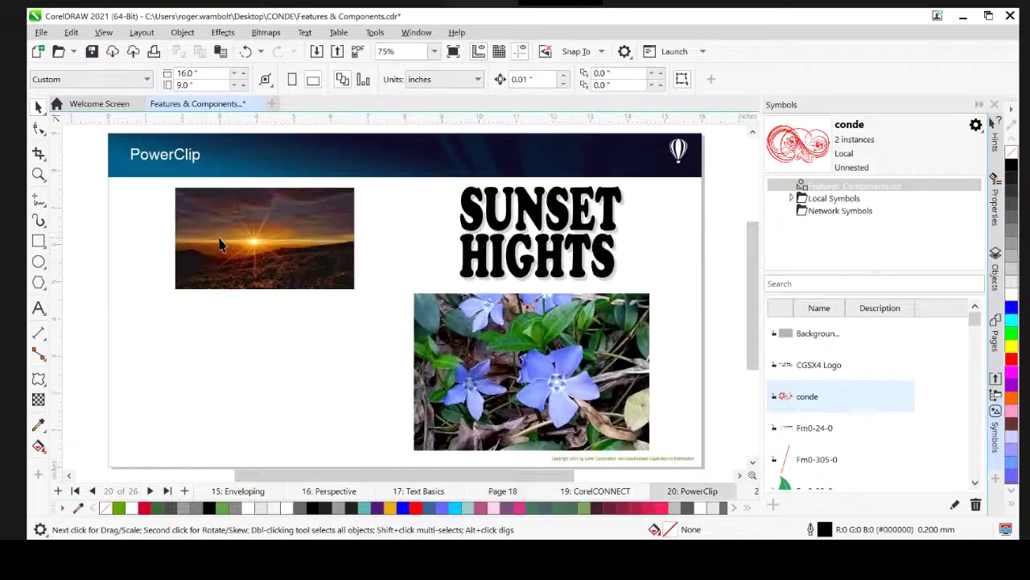
click(220, 243)
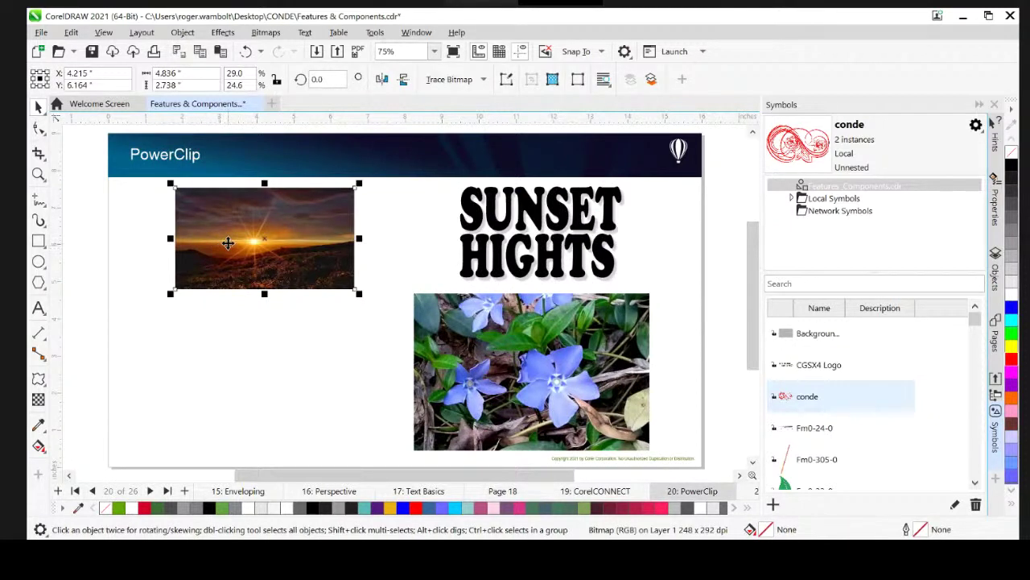
drag(227, 244, 519, 221)
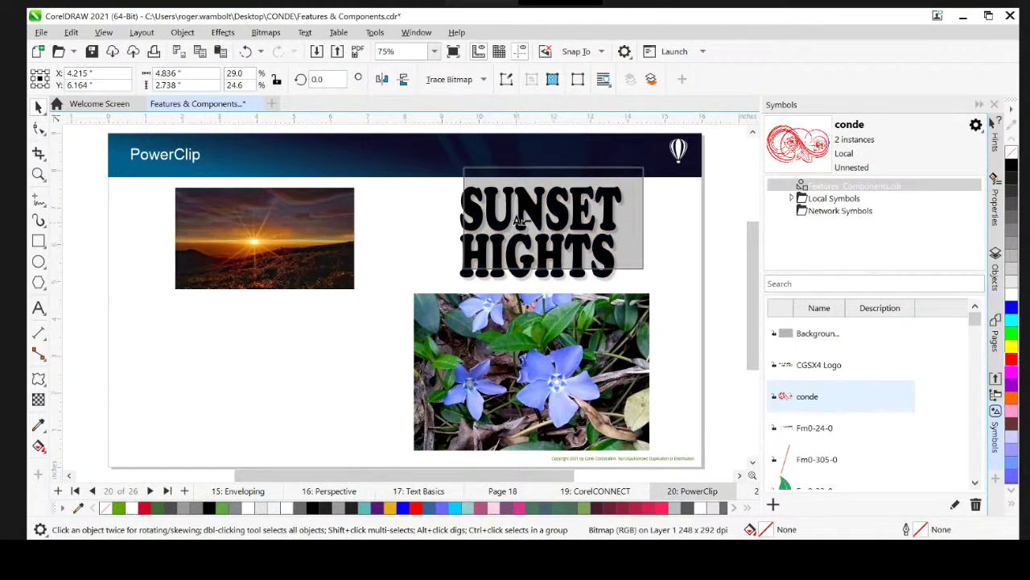
drag(519, 221, 518, 226)
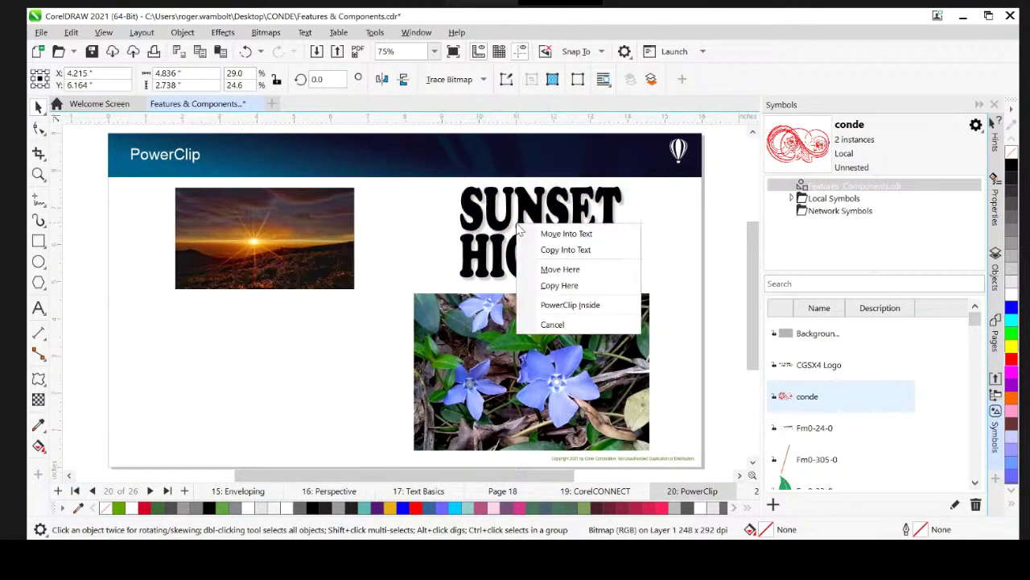
click(556, 306)
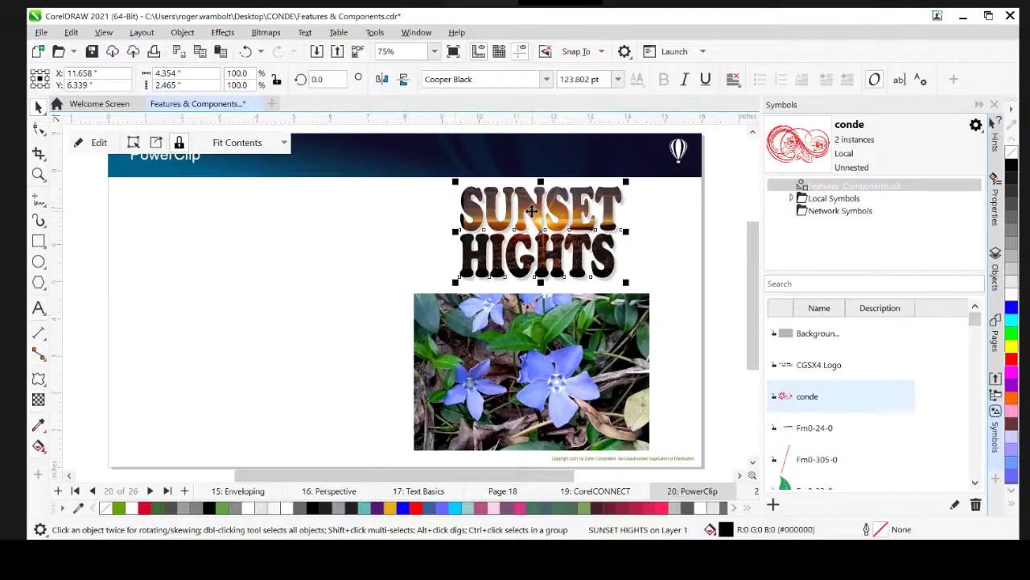
Step: Edit the PowerClip contents, shift the sunset photo down and left to cover the "SUNSET HIGHTS" lettering, and finish editing
double_click(531, 211)
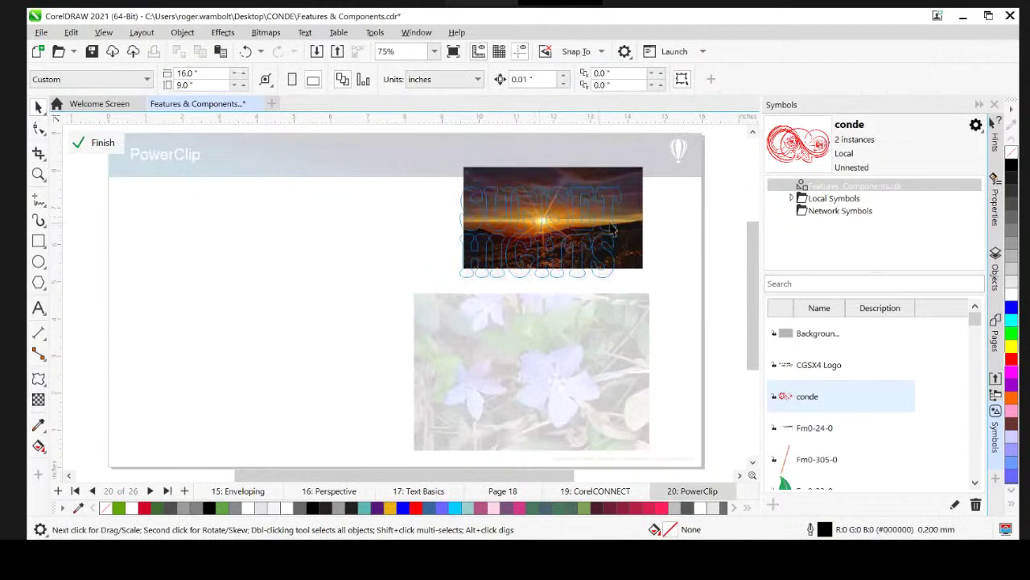
drag(628, 222, 617, 234)
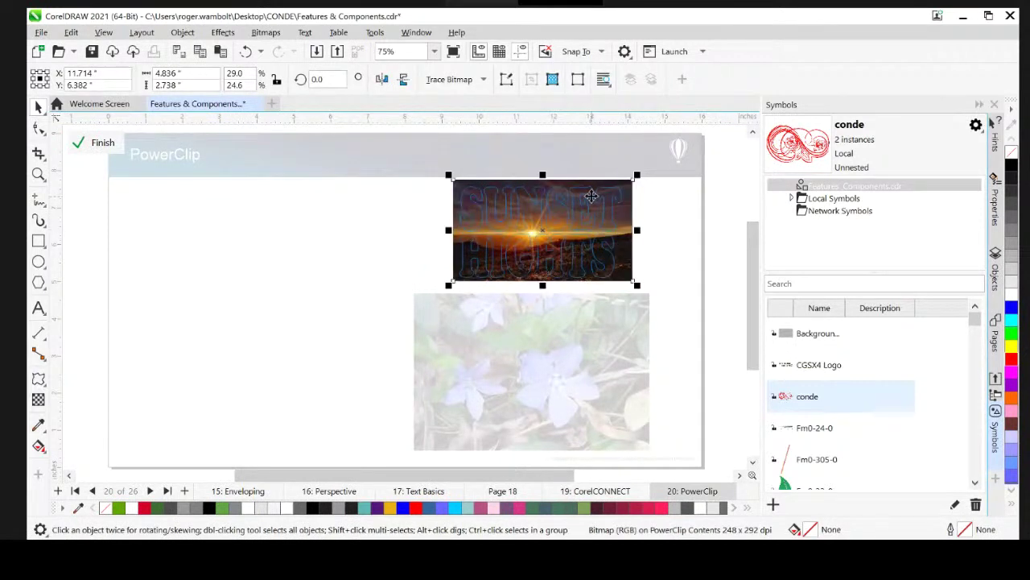
ctrl+click(350, 240)
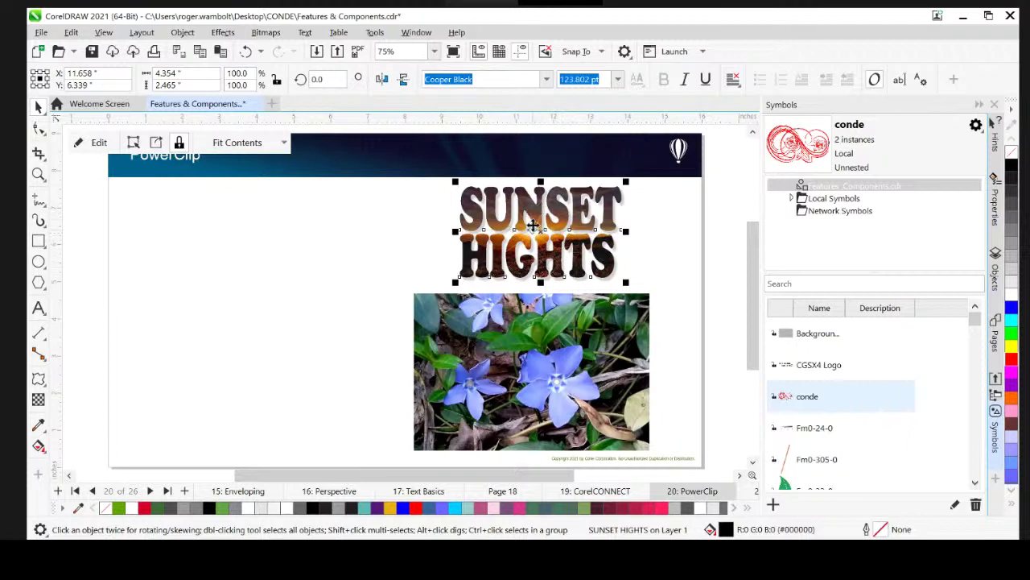
click(272, 257)
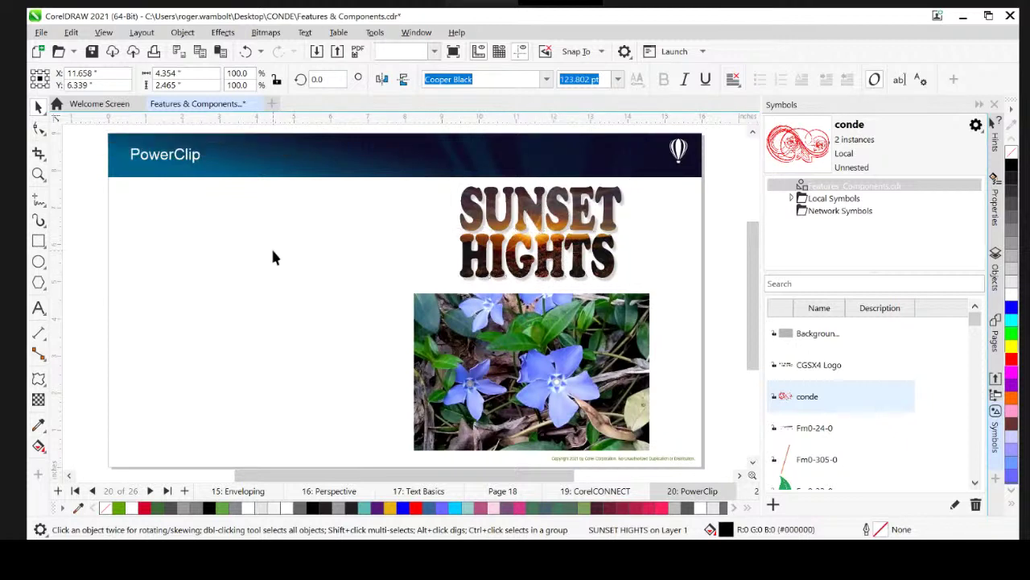
Step: Go to page 21: PowerTRACE and move the elephant bitmap over the volleyball image, then back to the right side of the page
key(Page_Down)
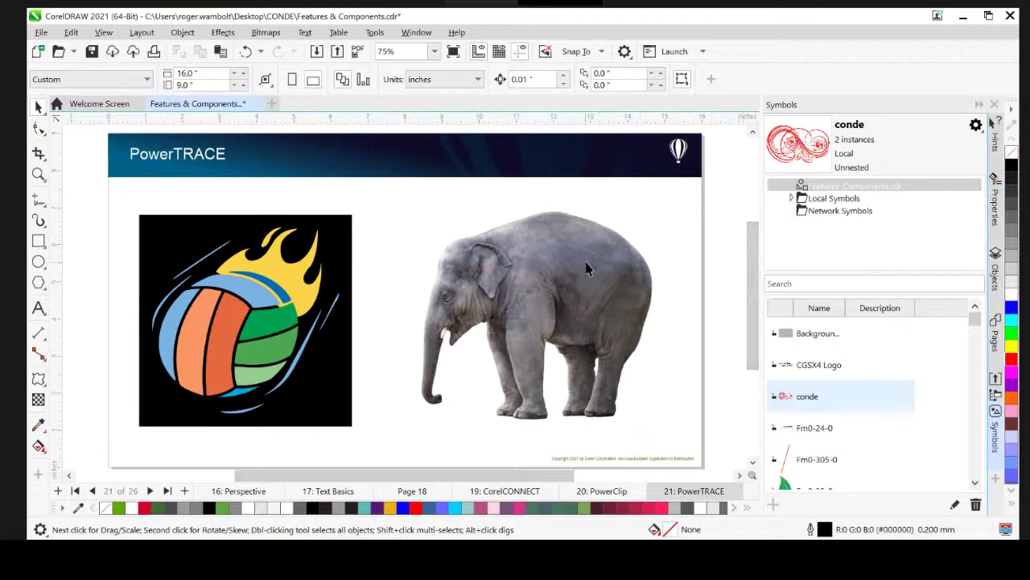
click(562, 269)
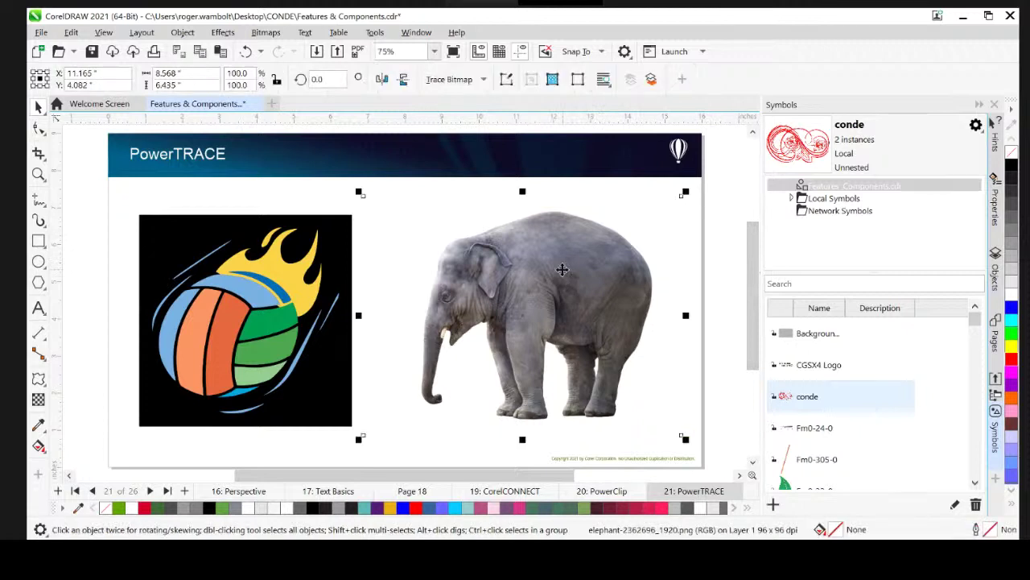
drag(562, 269, 451, 258)
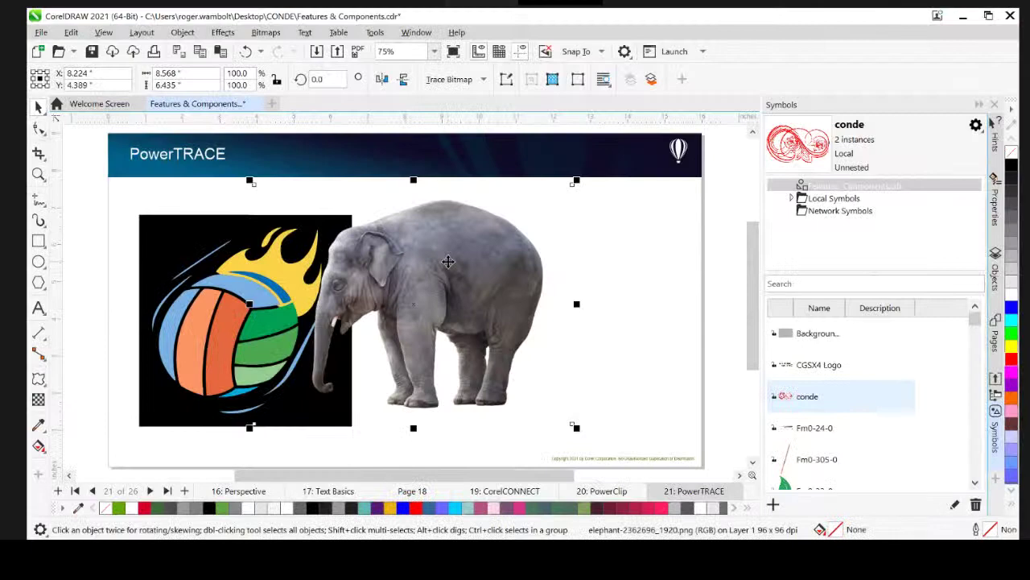
drag(448, 261, 569, 271)
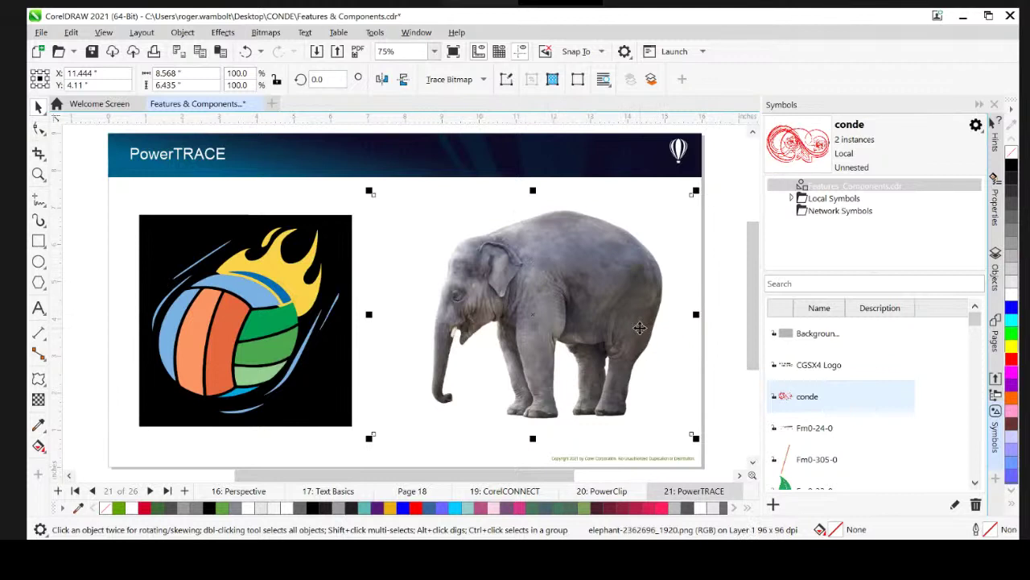
Step: Start an Outline Trace of the elephant bitmap with the Clipart image type and set the number of colors to 2
click(484, 80)
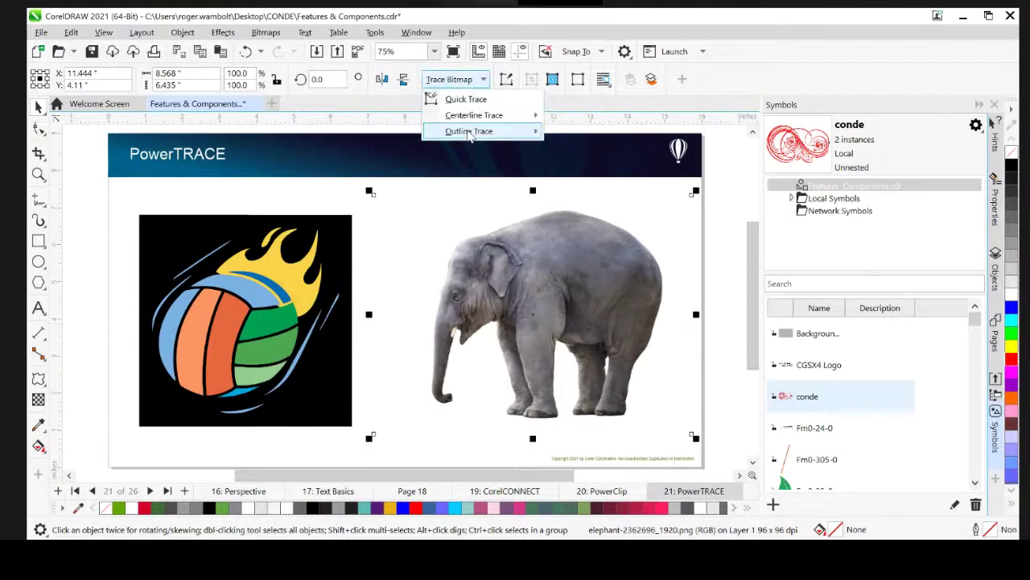
mouse_move(471, 133)
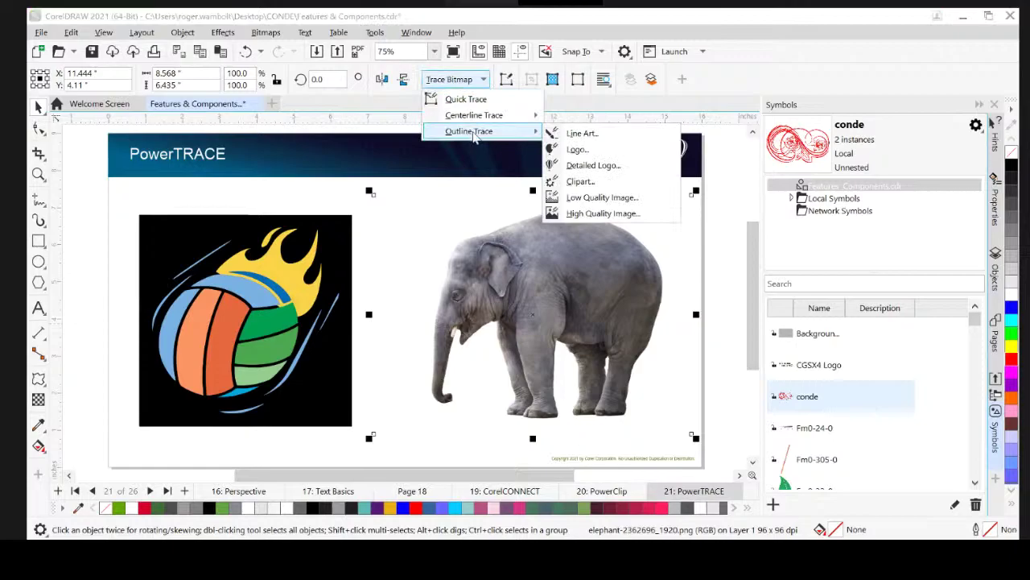
click(579, 181)
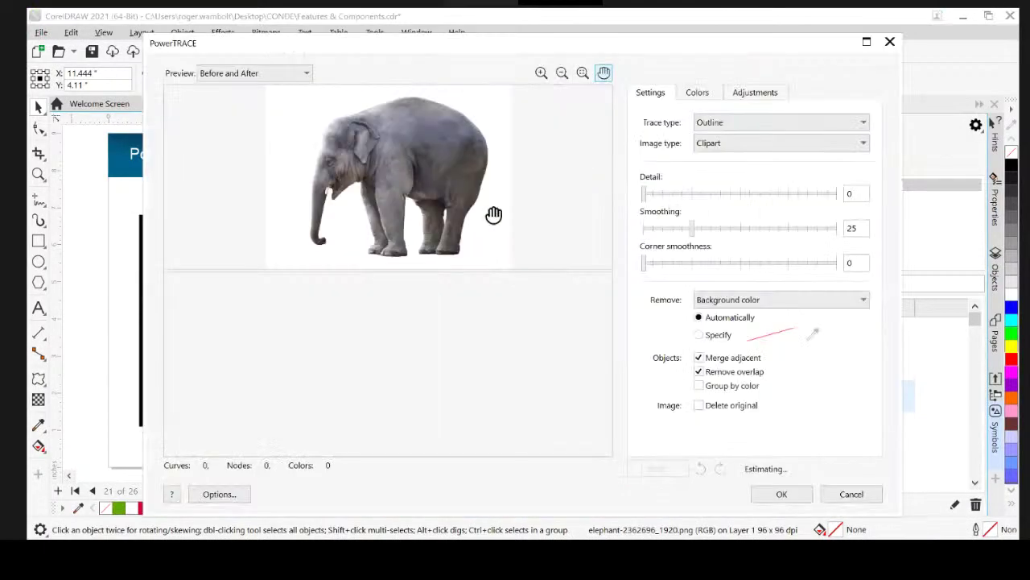
click(699, 92)
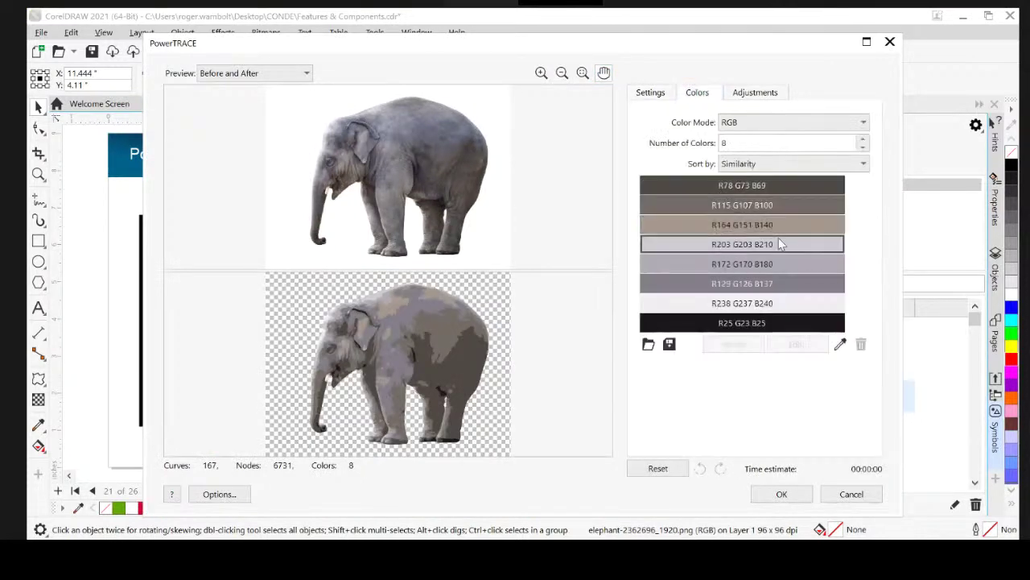
double_click(728, 143)
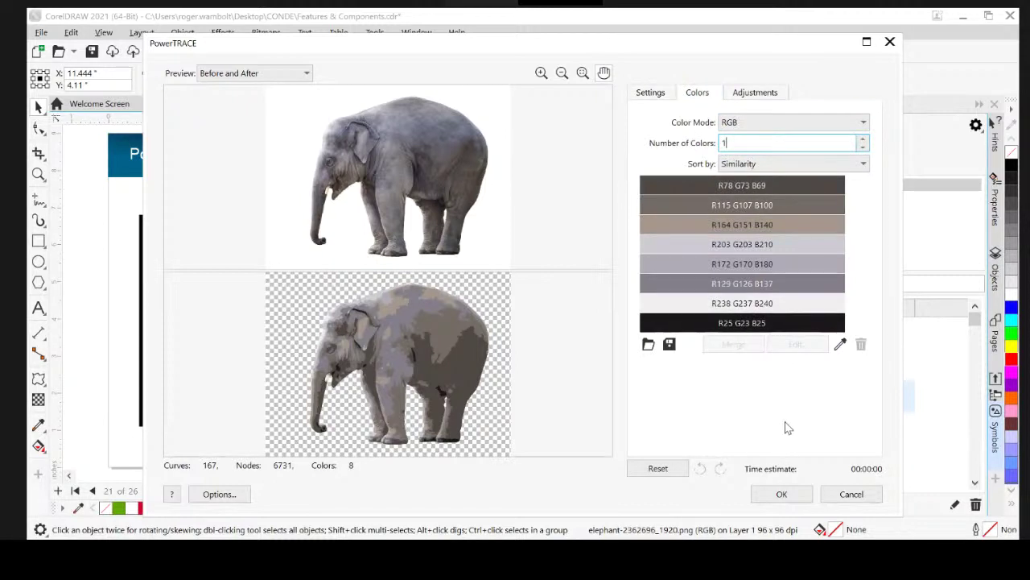
click(862, 139)
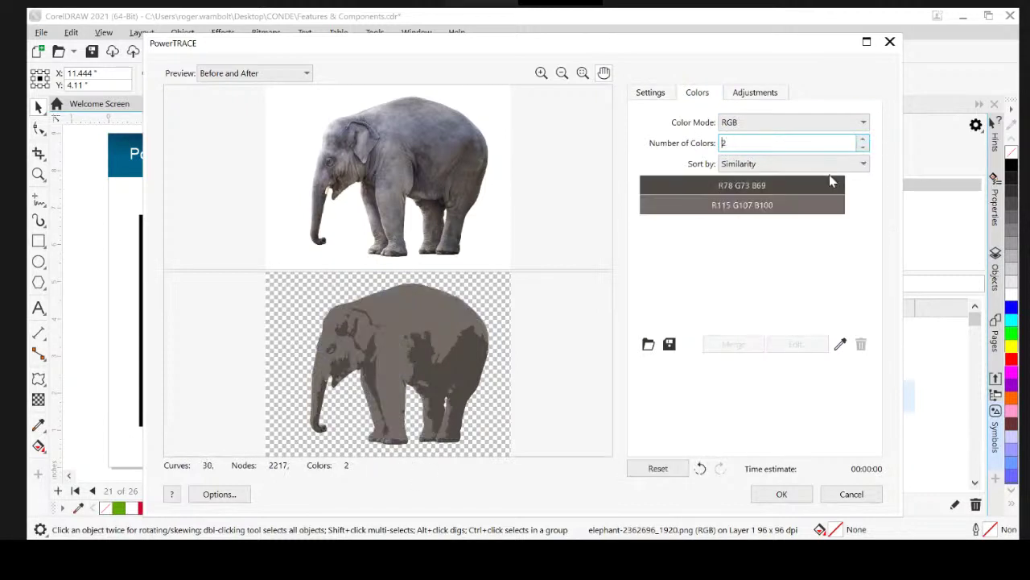
Step: Reduce the elephant trace to 1 color and accept the trace
click(863, 148)
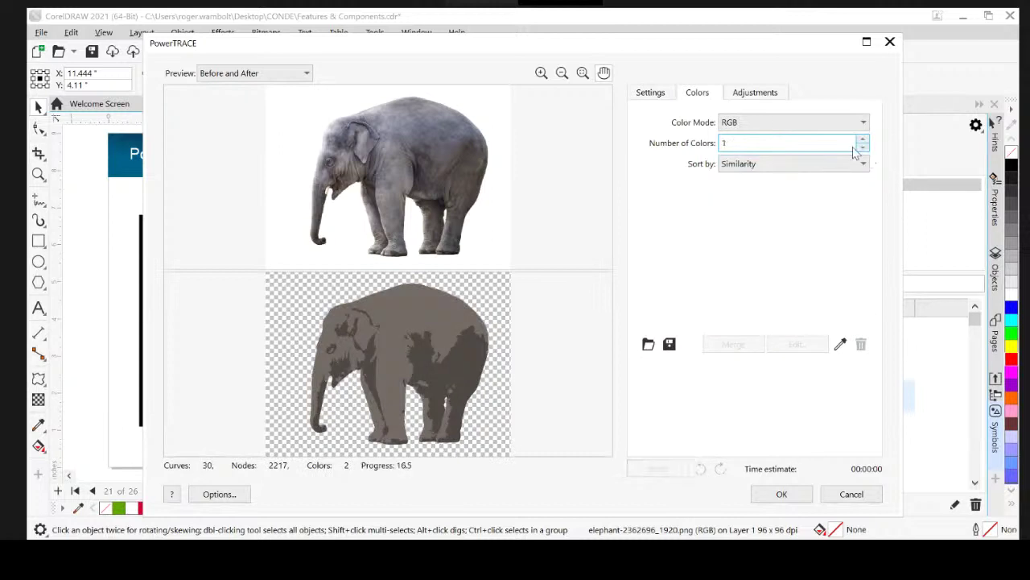
click(649, 94)
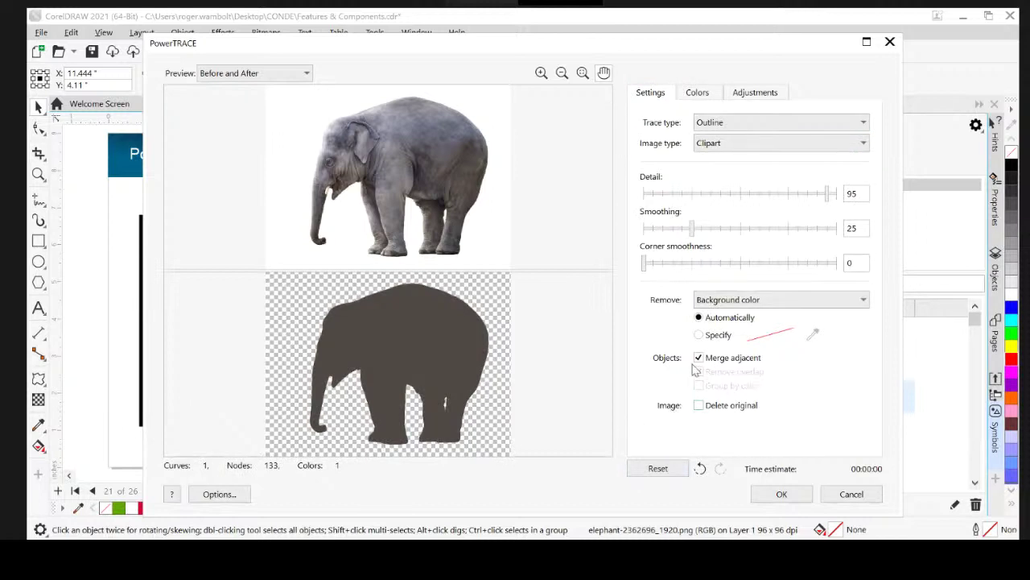
click(783, 494)
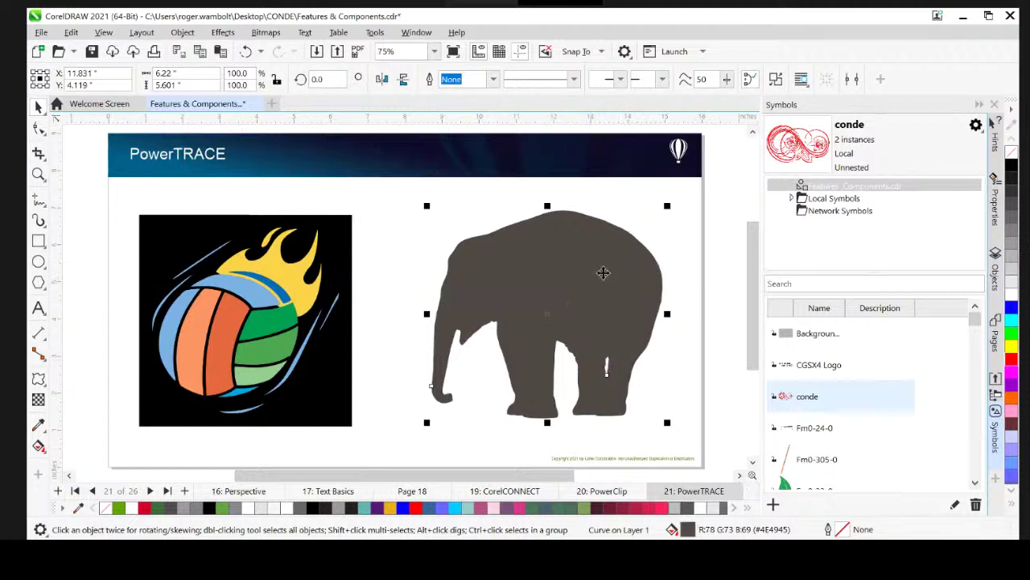
Step: Give the traced elephant silhouette a red outline and remove its fill so only the contour line surrounds the photo
right_click(1011, 360)
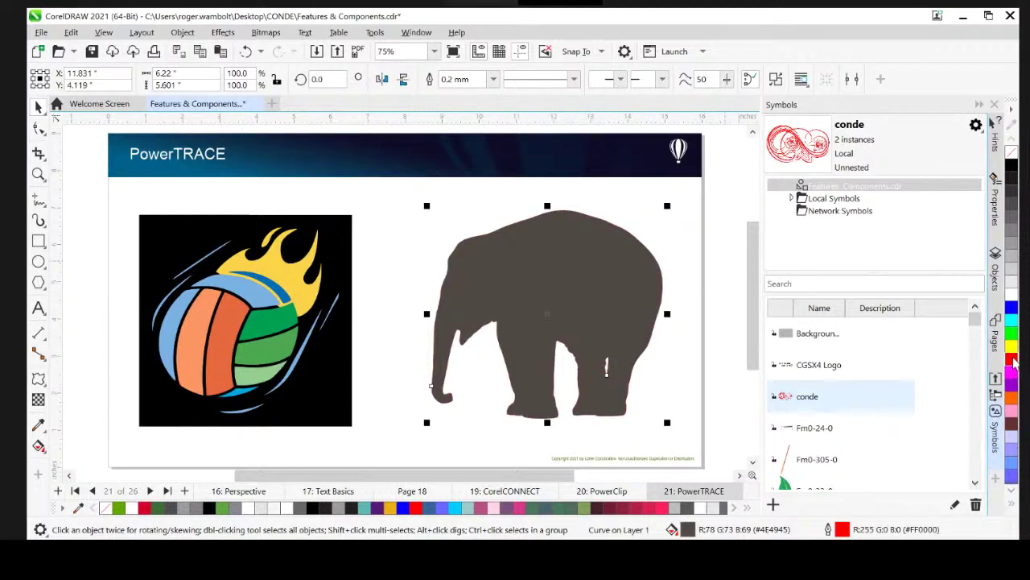
click(1013, 157)
scroll(470, 242, up, 2)
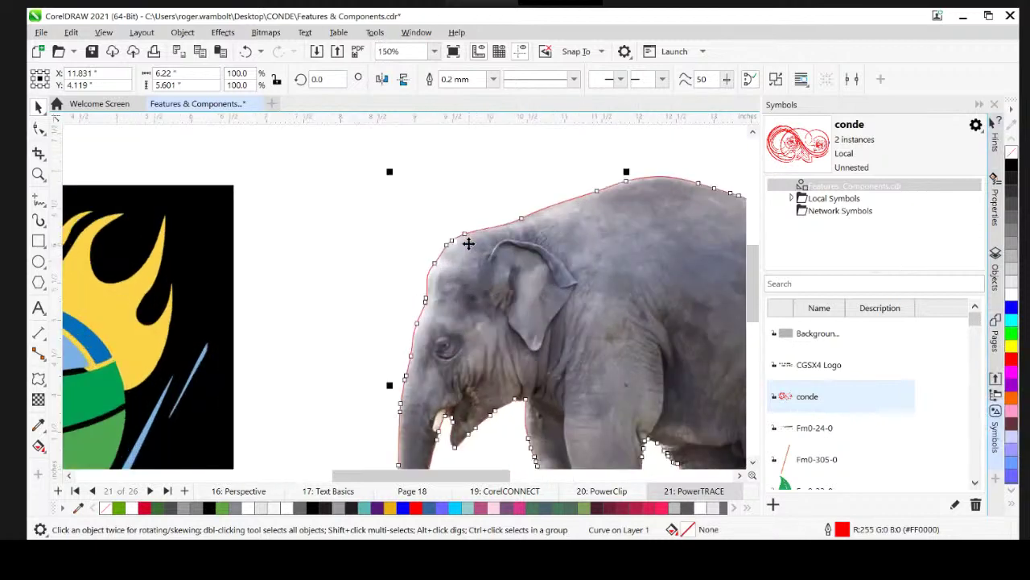
scroll(468, 243, up, 1)
scroll(589, 261, down, 3)
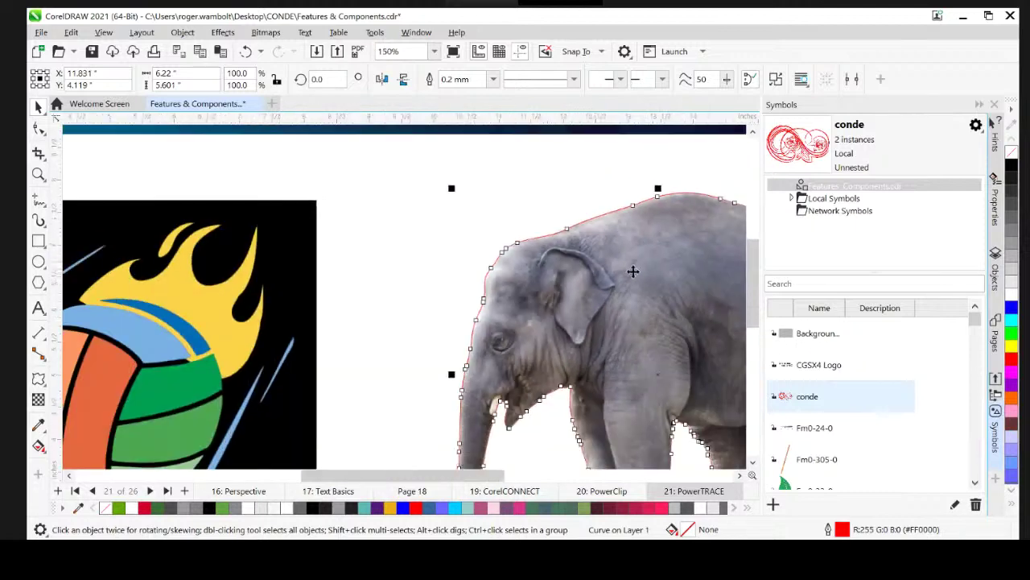
drag(563, 274, 520, 248)
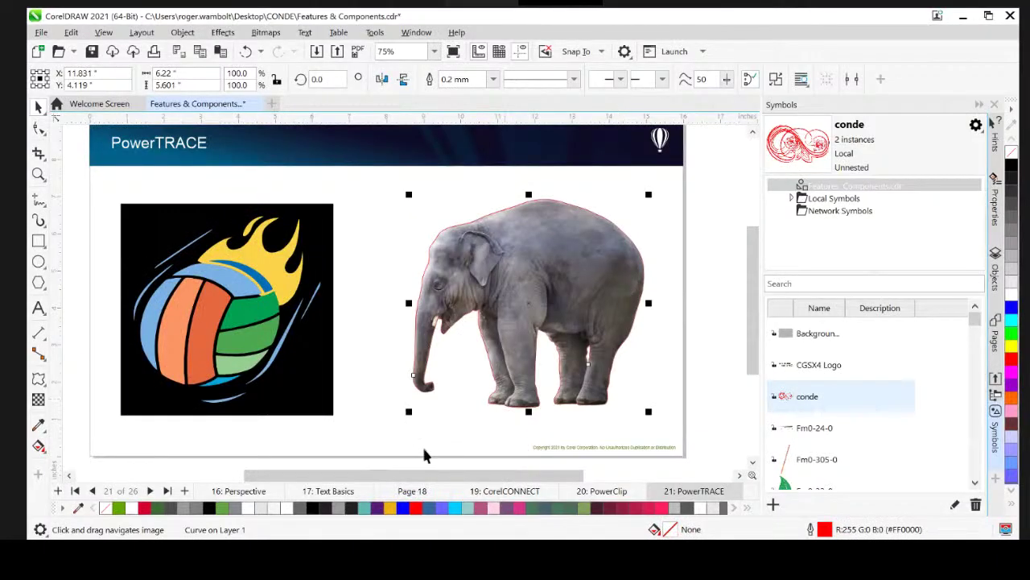
Step: Apply a one-step outside contour at 0.1" to the elephant outline and set its corners to Round corners
click(38, 382)
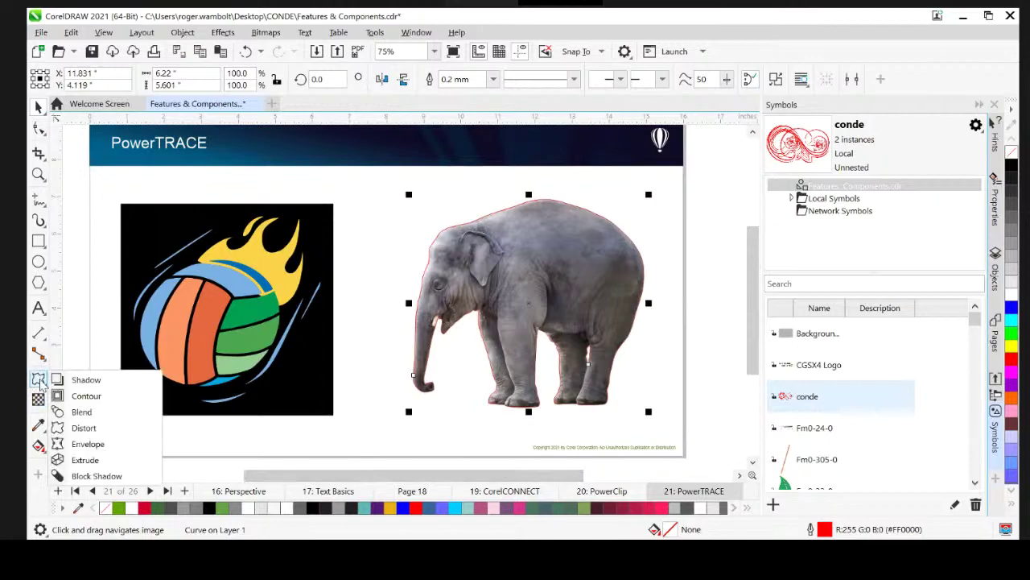
click(84, 396)
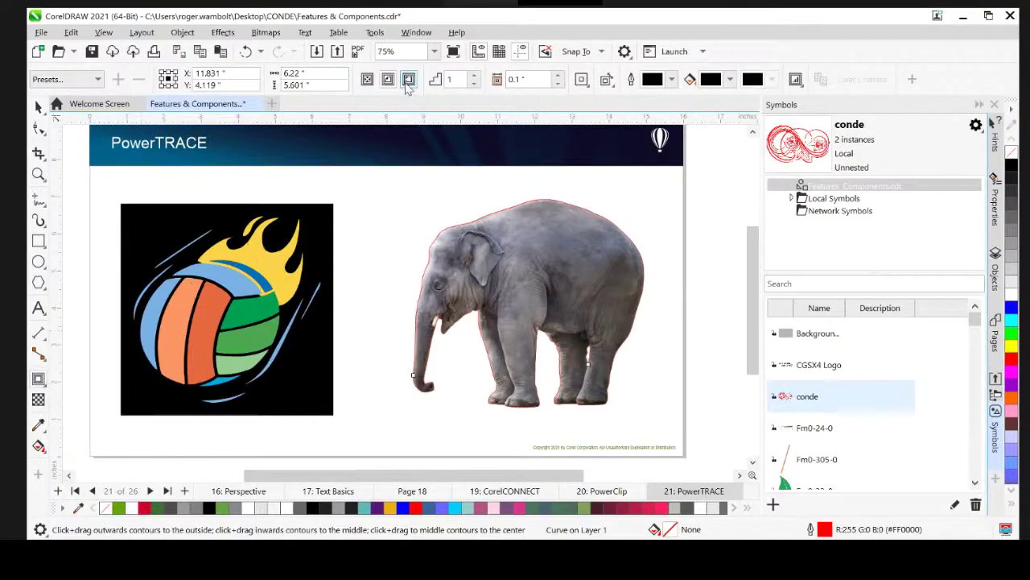
click(410, 81)
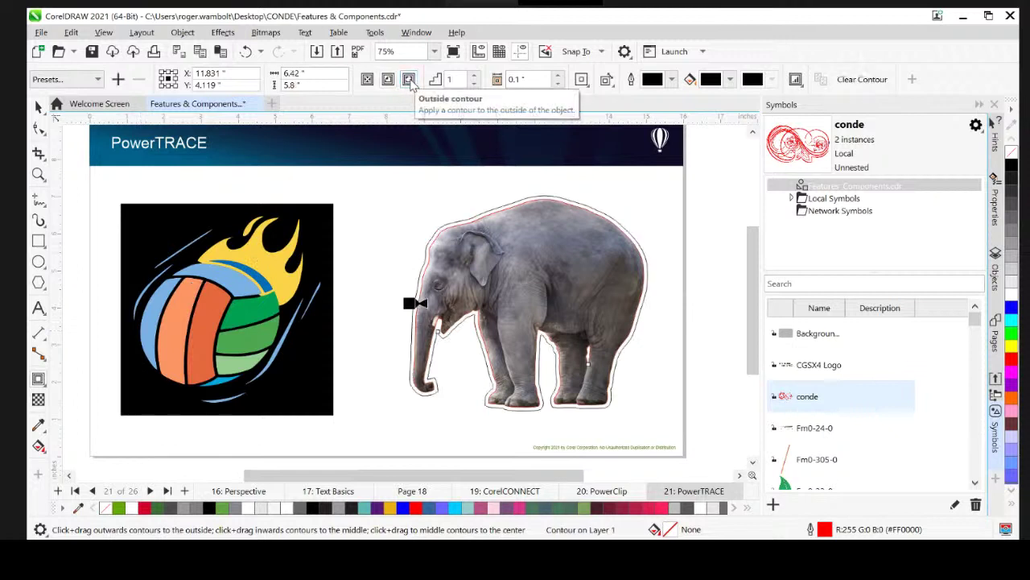
click(583, 81)
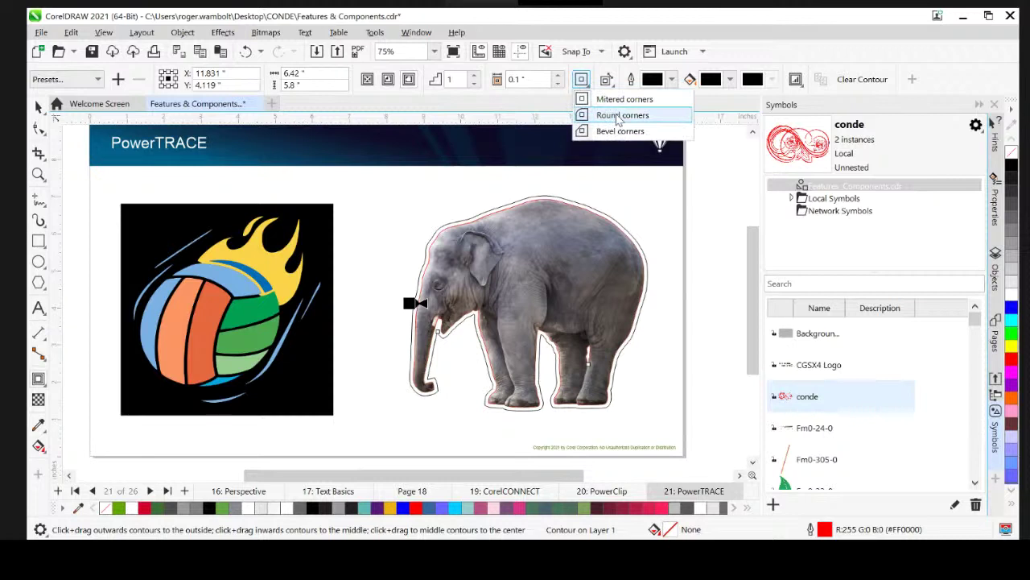
click(620, 115)
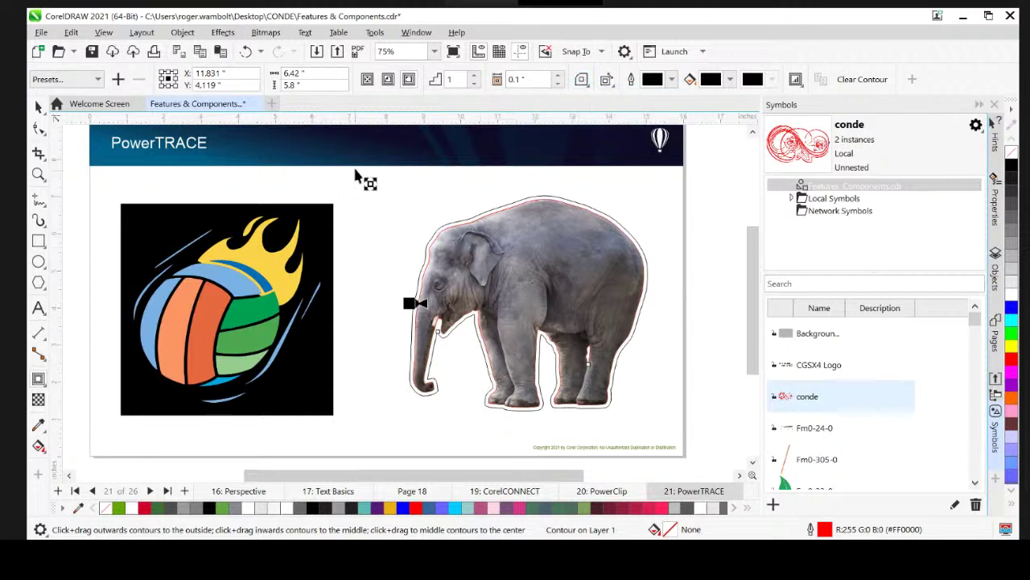
Step: Break the contour apart and delete the inner red outline that hugs the elephant
click(182, 33)
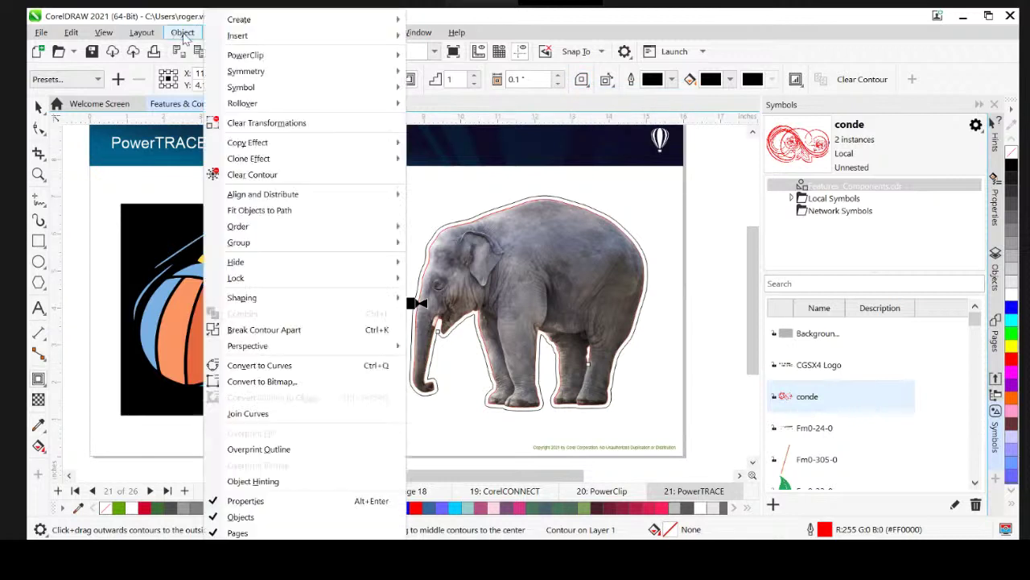
click(312, 330)
click(38, 105)
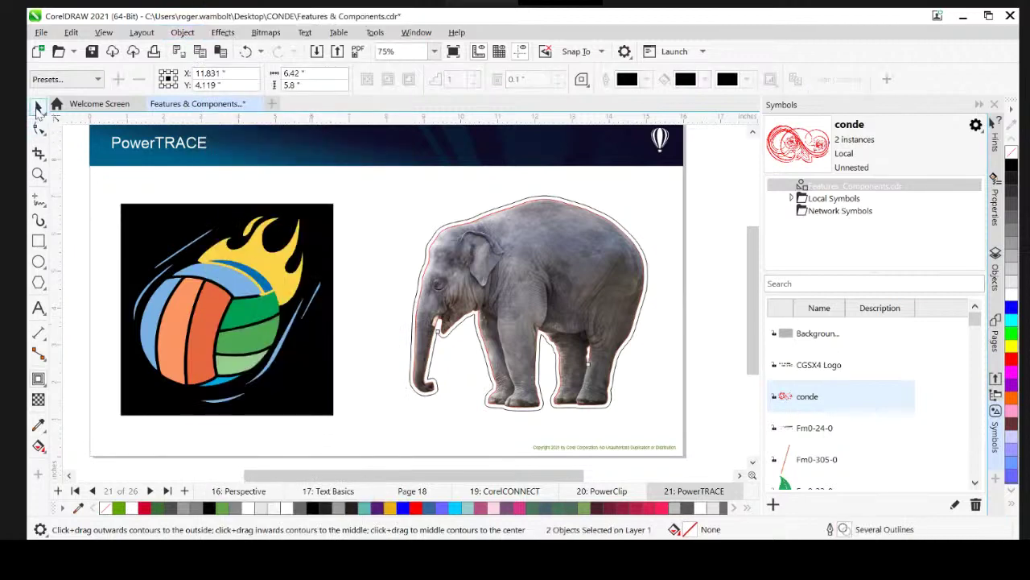
click(338, 170)
scroll(492, 221, up, 5)
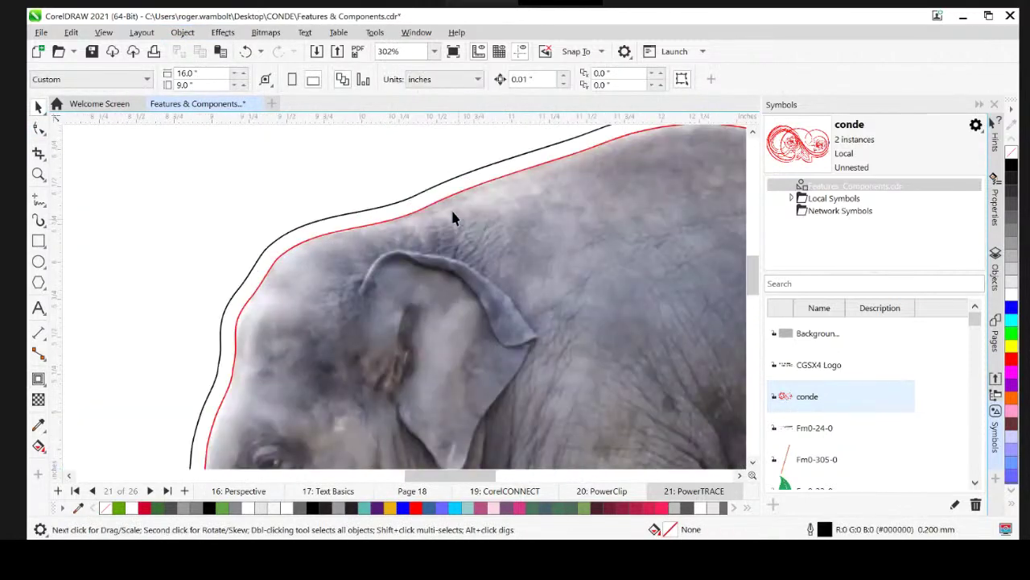
click(445, 194)
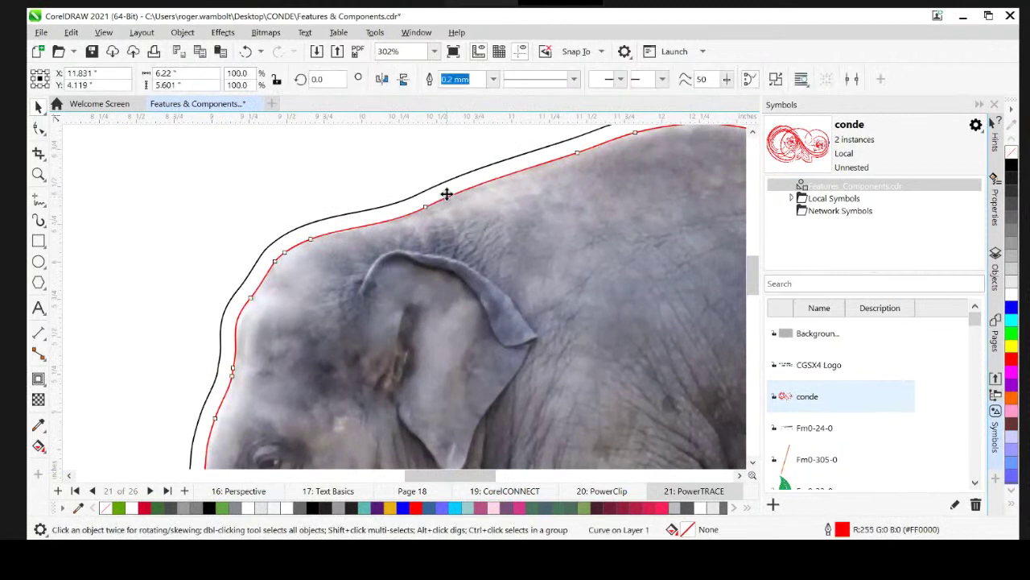
key(Delete)
Step: Color the remaining offset outline around the elephant red
click(450, 185)
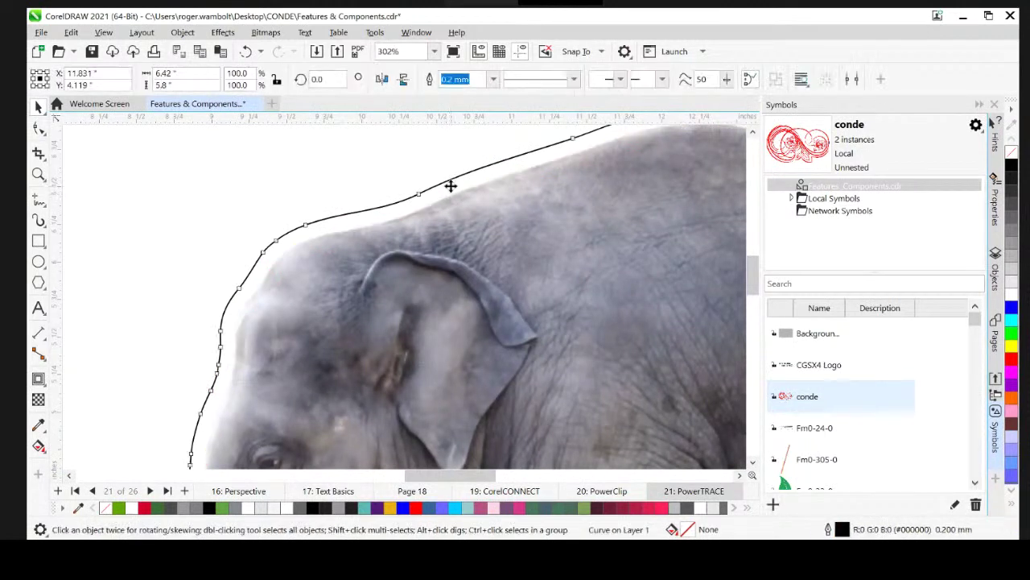
right_click(1015, 359)
scroll(478, 190, down, 3)
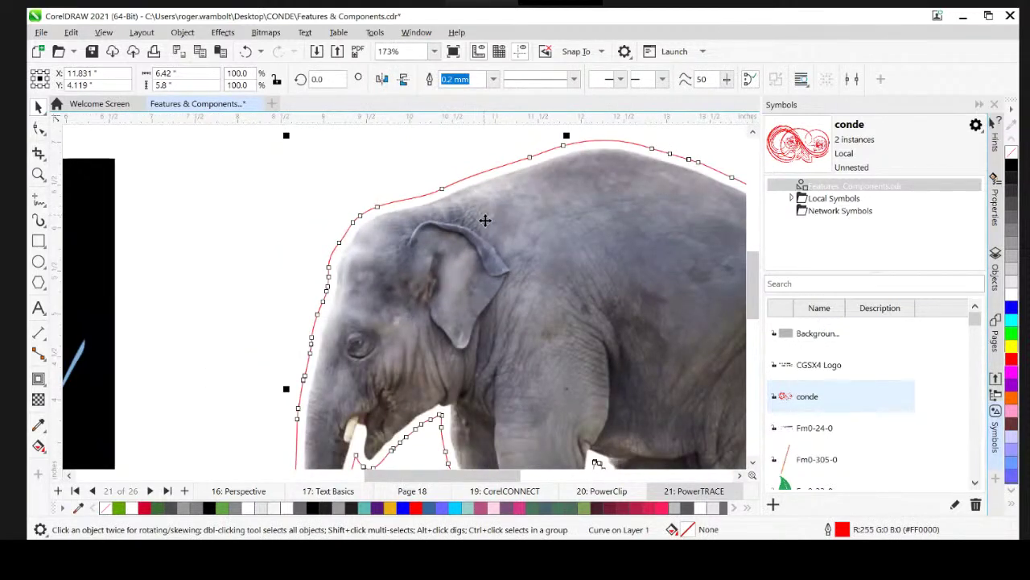
scroll(485, 220, down, 1)
scroll(564, 262, down, 2)
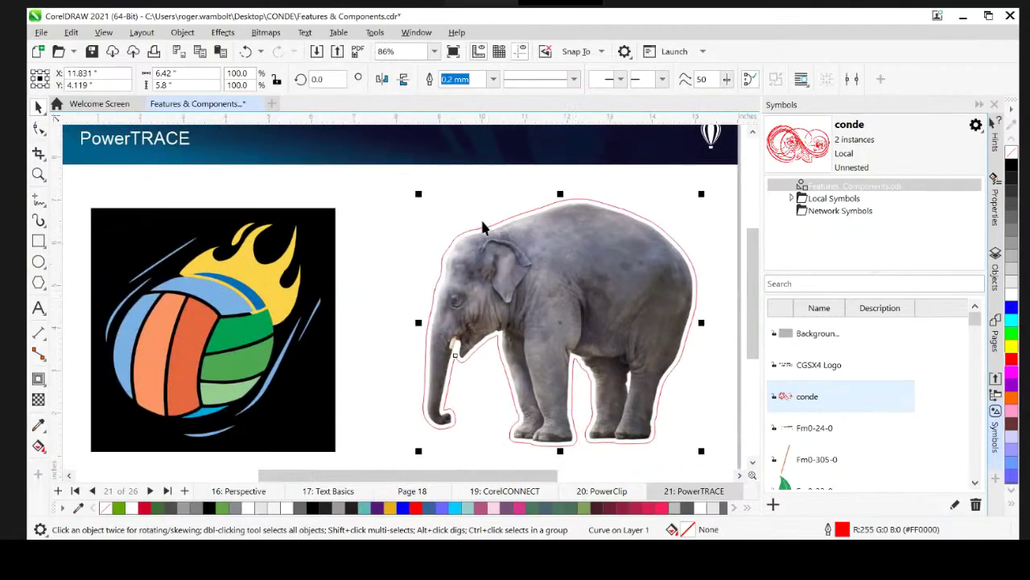
Step: Start an Outline Trace of the volleyball bitmap with the Clipart image type and turn on Group by color
click(428, 189)
key(h)
drag(465, 248, 596, 256)
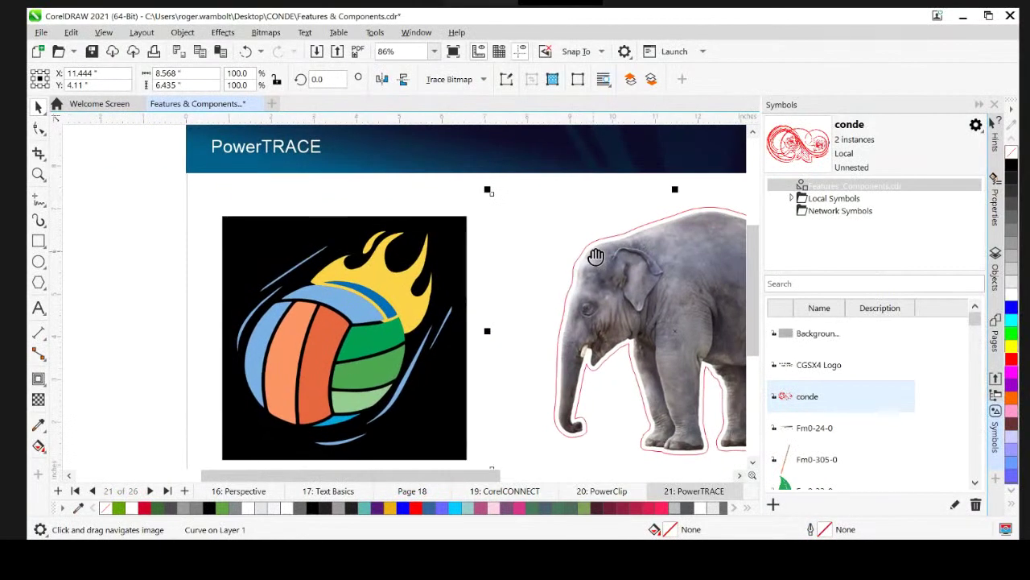
key(space)
click(318, 239)
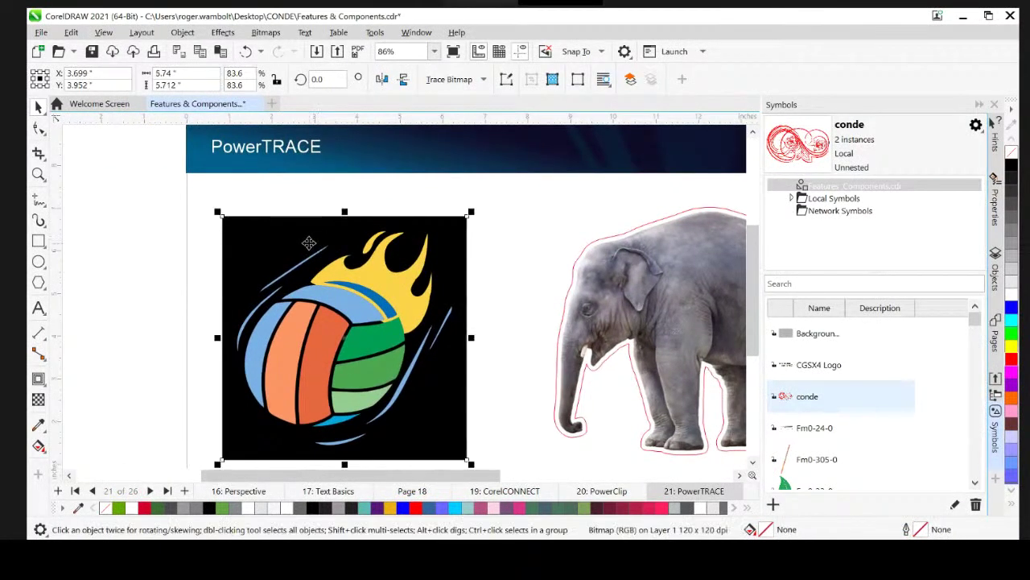
click(490, 75)
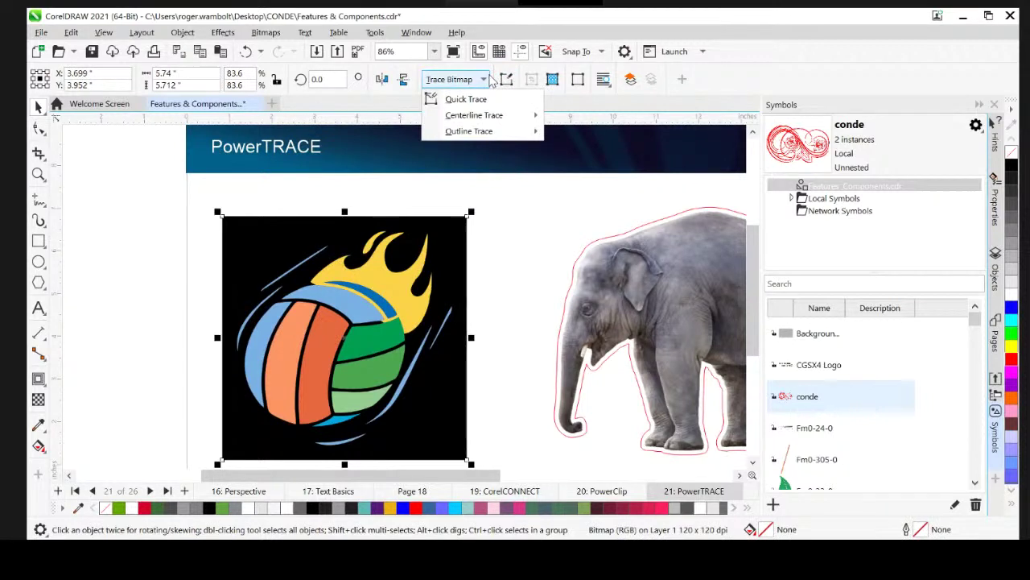
click(489, 77)
click(488, 79)
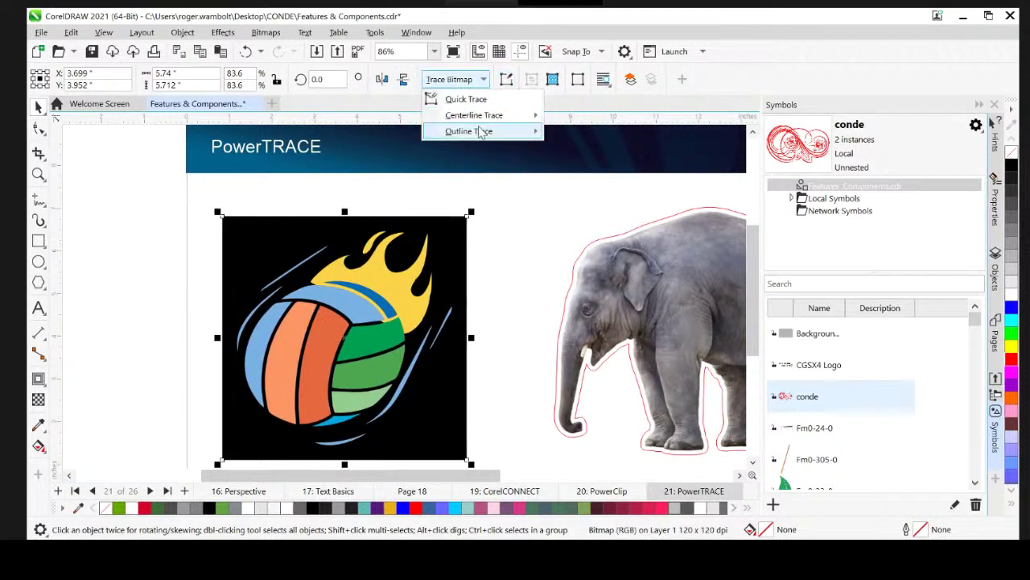
mouse_move(480, 131)
click(598, 184)
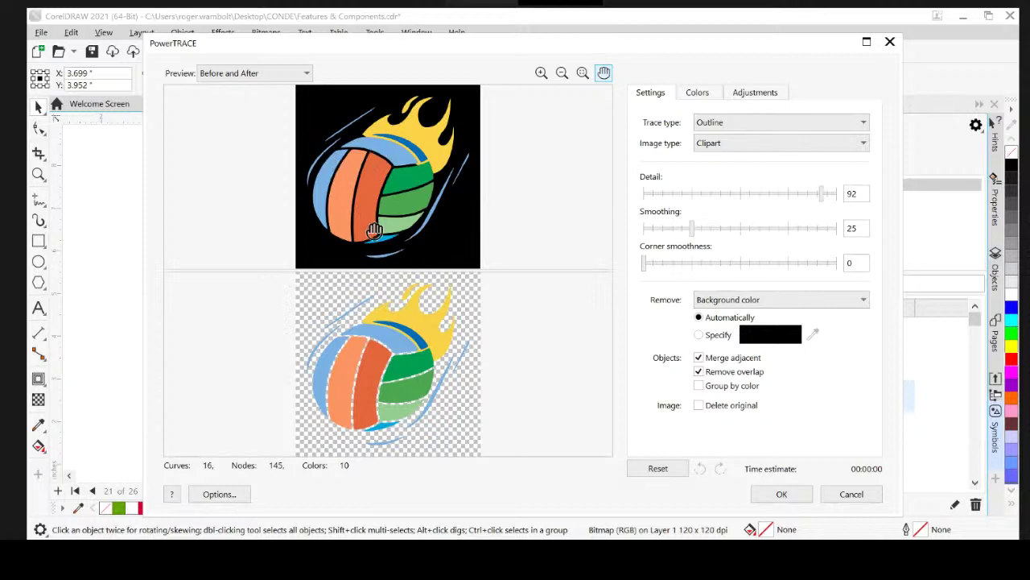
click(705, 389)
Step: Merge the three blues R0 G108 B181, R119 G176 B225 and R0 G168 B221 in the trace colors into one
click(694, 94)
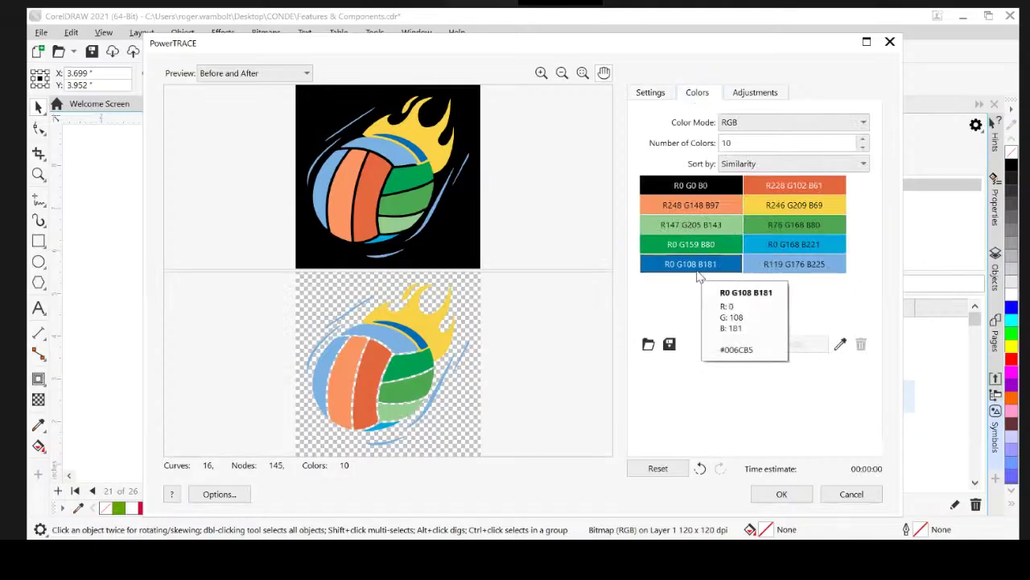
click(699, 274)
click(770, 264)
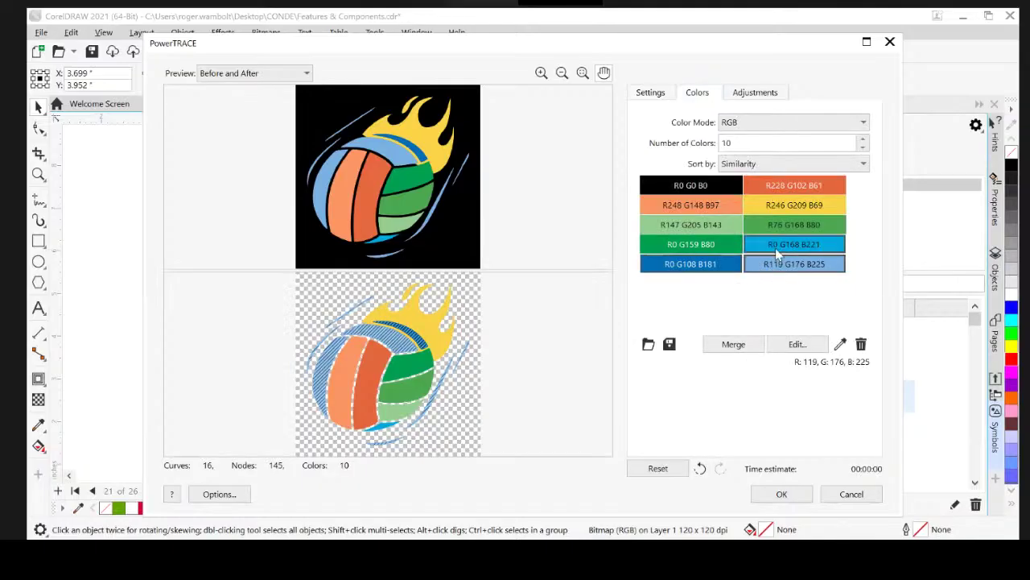
ctrl+click(775, 248)
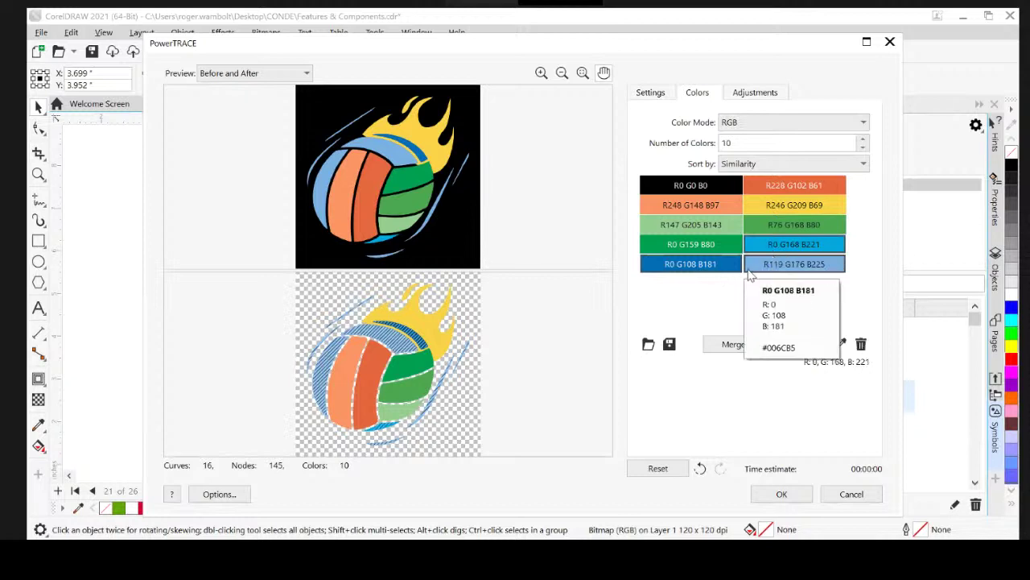
click(733, 344)
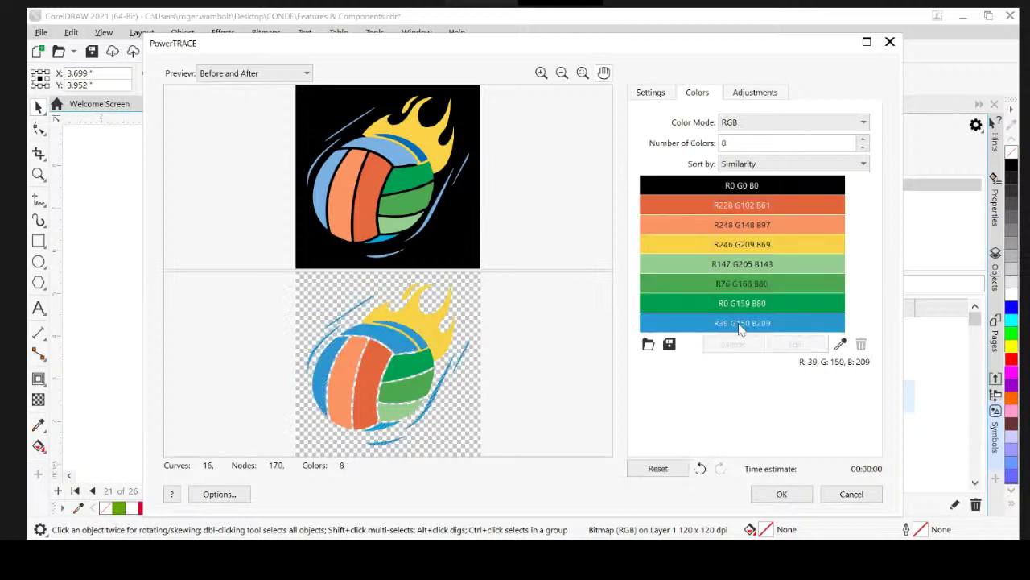
Step: Merge the three greens in the trace colors into one green and the two oranges into one orange
click(740, 265)
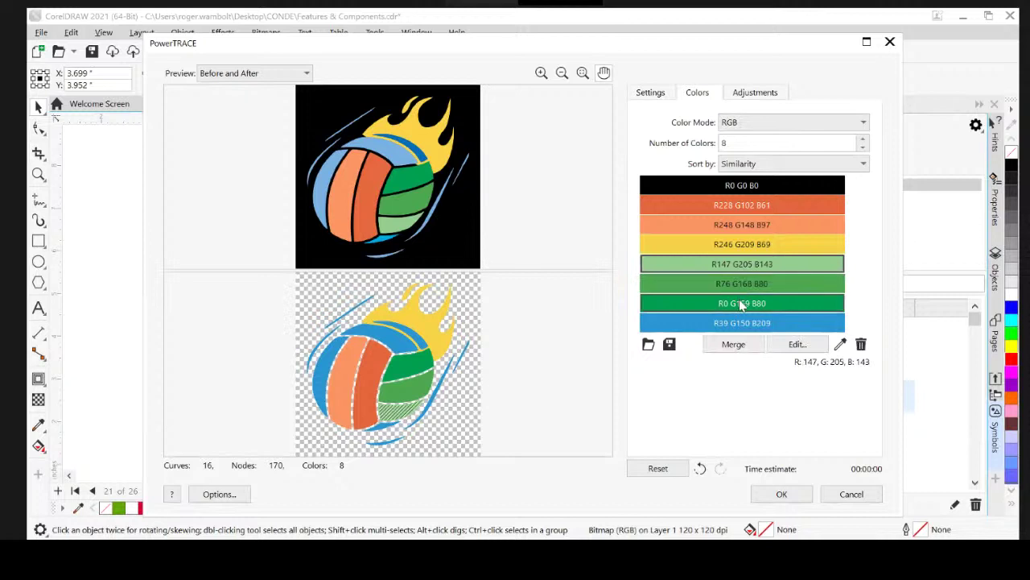
shift+click(741, 303)
click(742, 346)
click(722, 224)
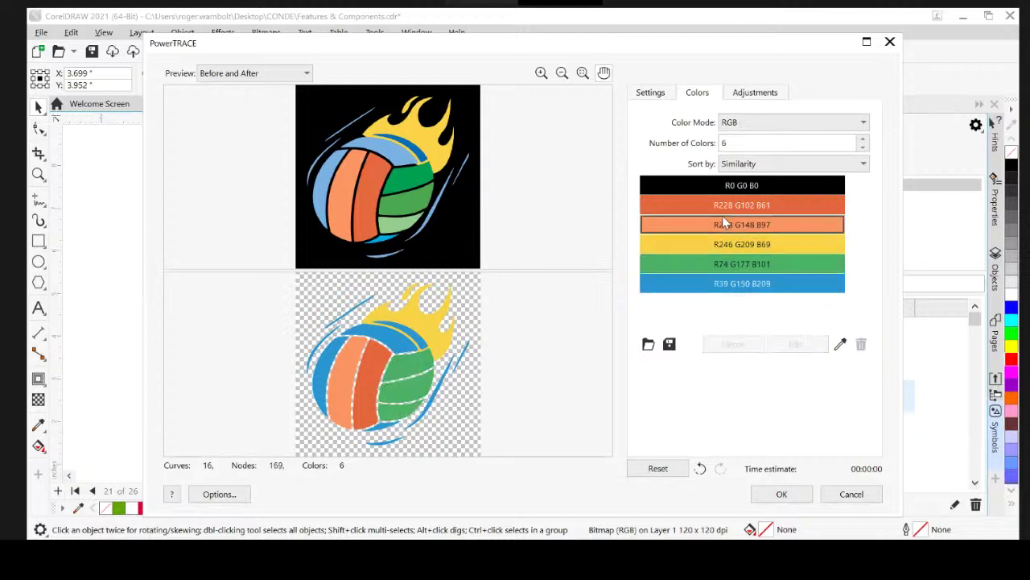
shift+click(723, 208)
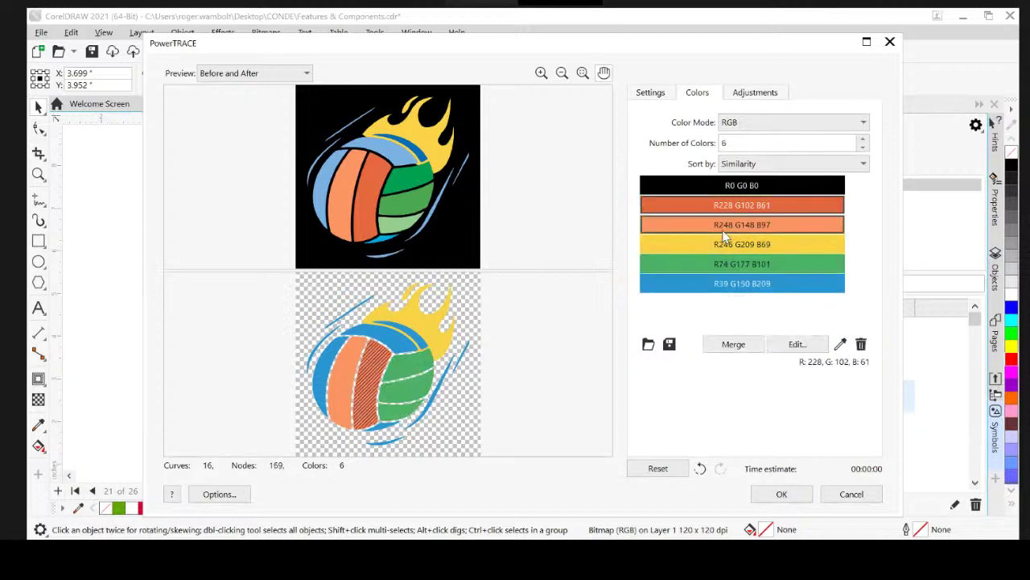
ctrl+click(747, 282)
click(734, 345)
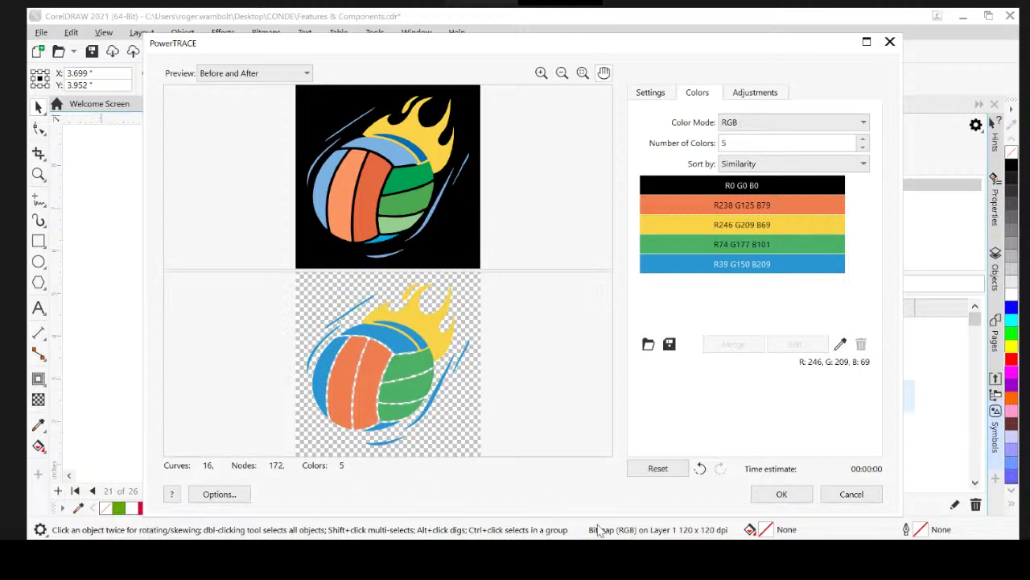
Step: Accept the volleyball trace and move the original bitmap out from under it, partly off the page's left edge
click(781, 494)
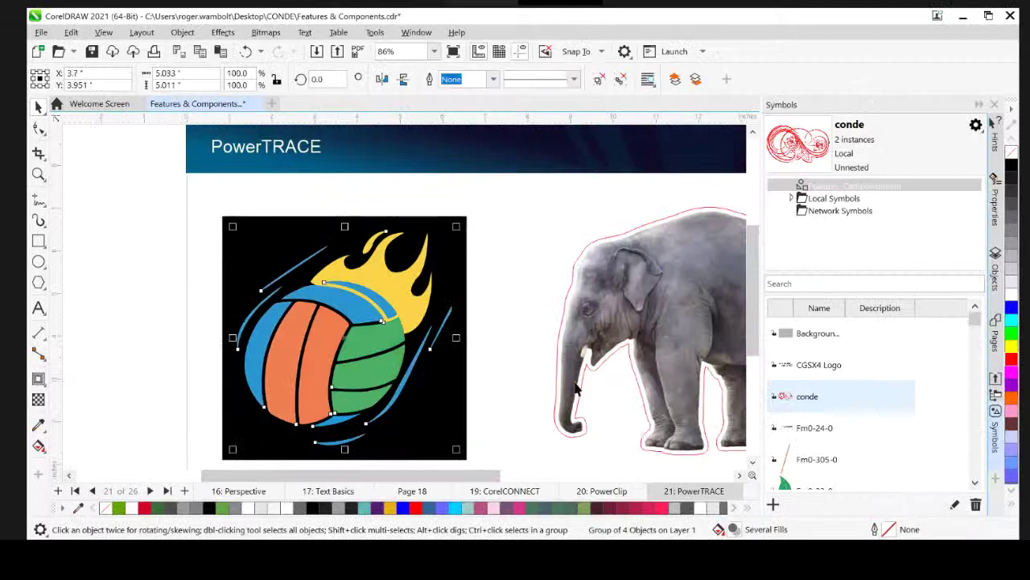
alt+click(285, 231)
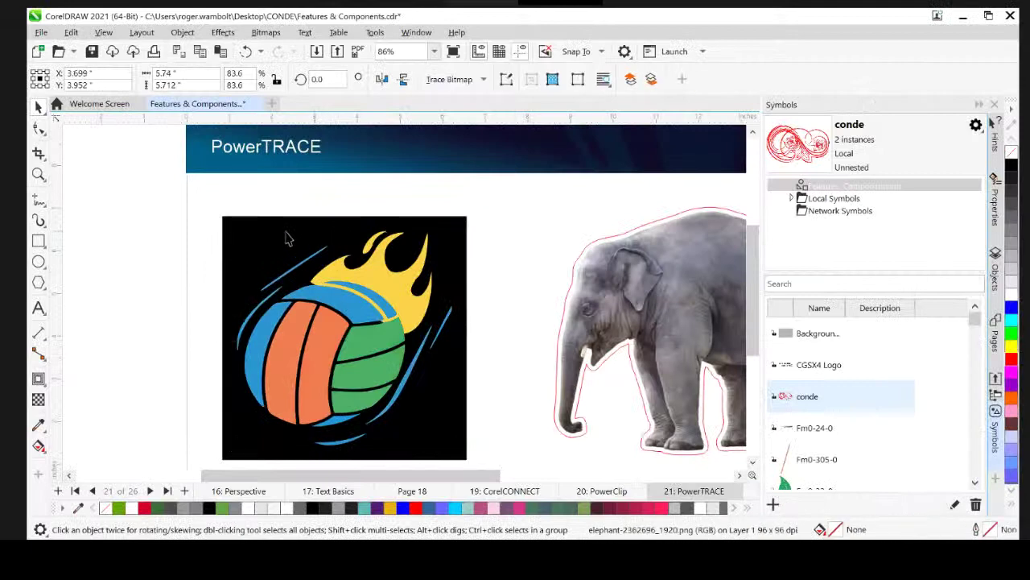
drag(285, 232, 126, 203)
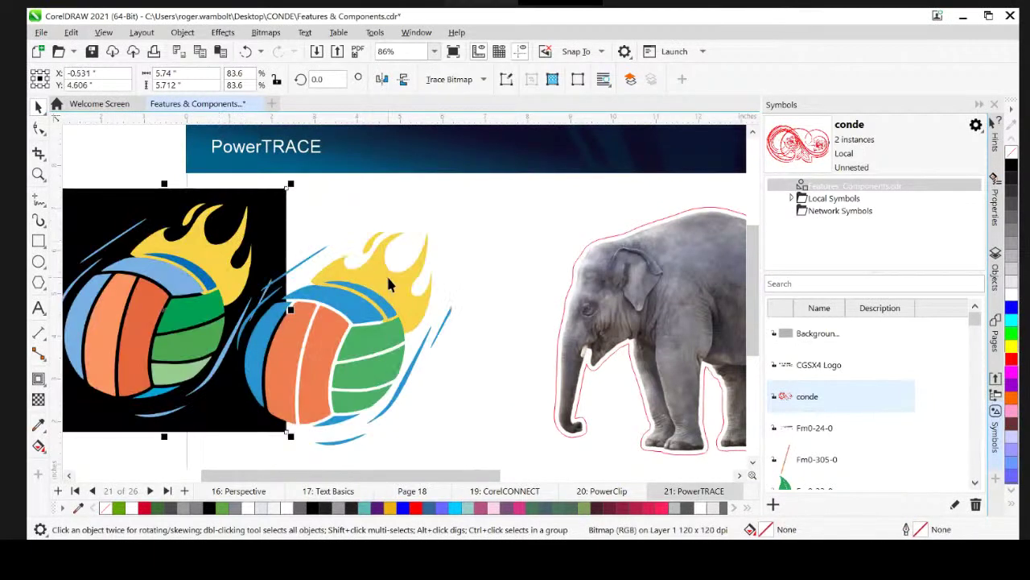
Step: Move the traced volleyball clear of the original bitmap and recolor its blue group magenta (R255 G0 B255)
drag(386, 273, 453, 246)
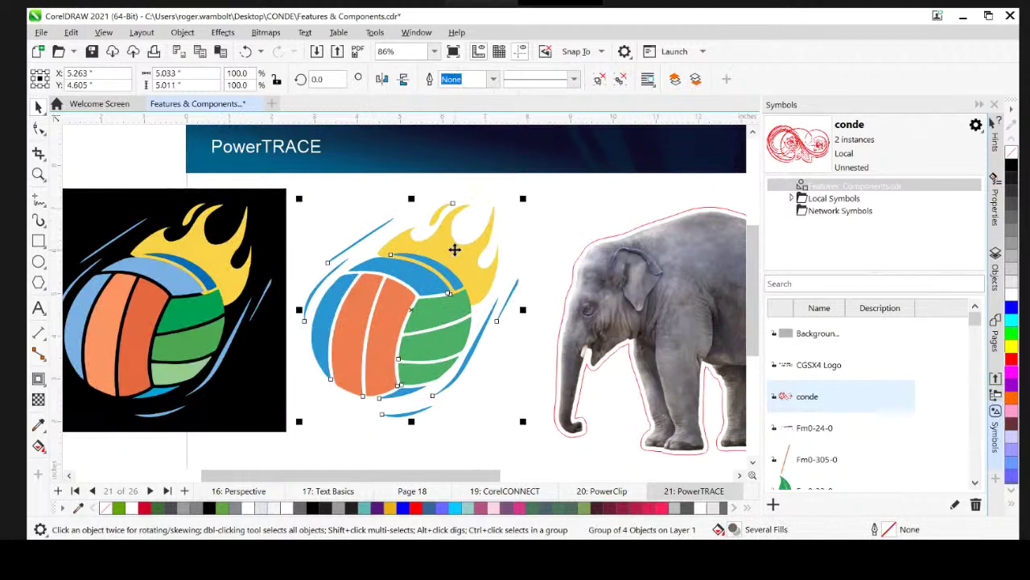
ctrl+click(330, 297)
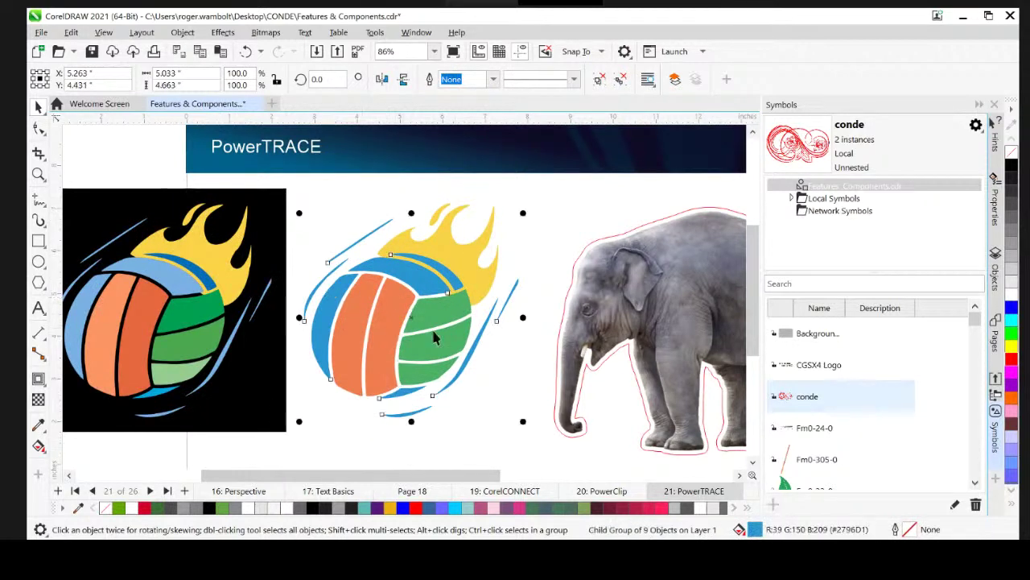
click(1014, 375)
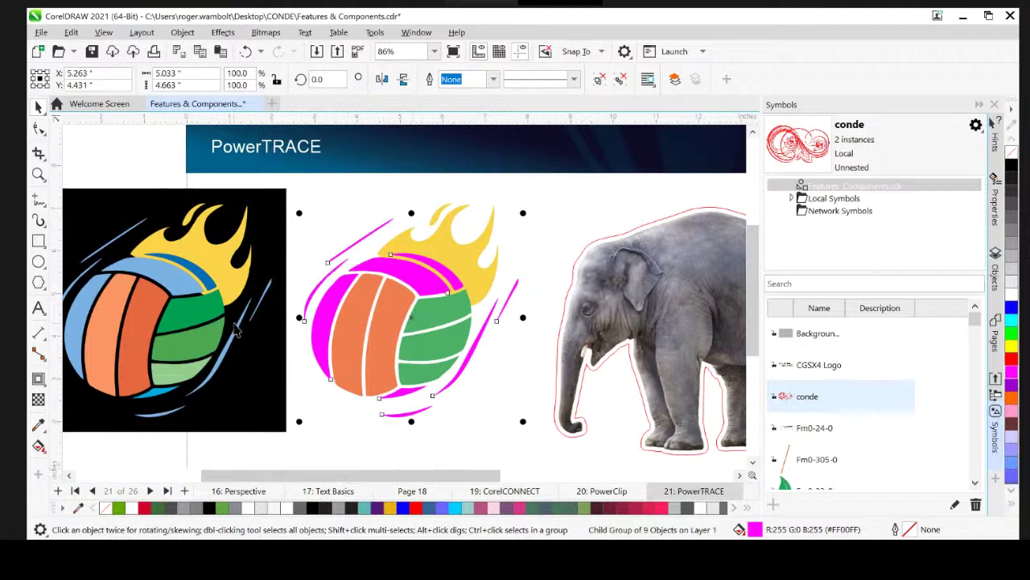
Step: Move the original volleyball bitmap back onto the page behind the recolored trace
click(217, 301)
drag(217, 302, 435, 308)
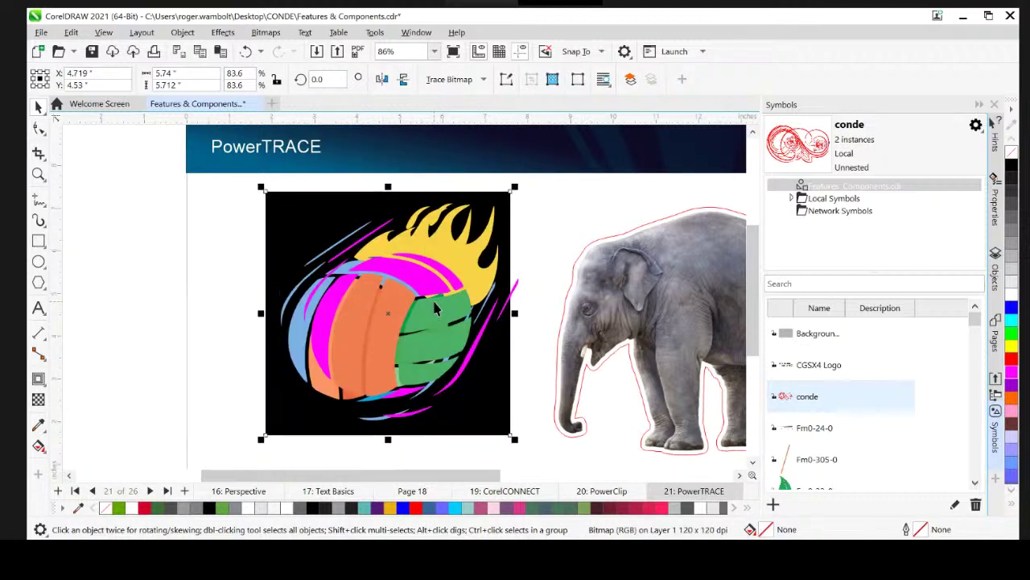
key(shift+F4)
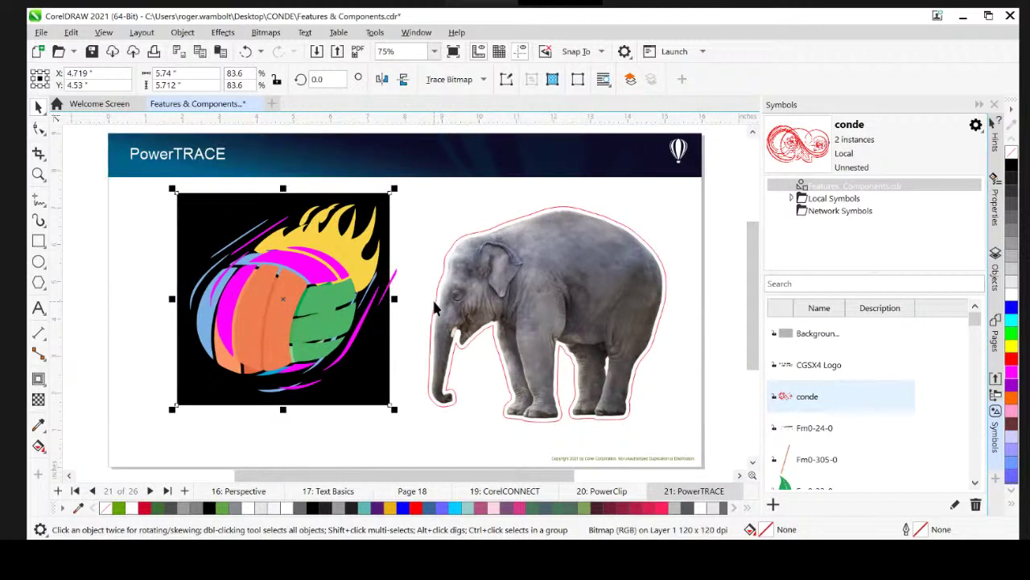
Step: Go to the Workspace Customization page and open the shortcut key settings for commands in the customization options
key(Page_Down)
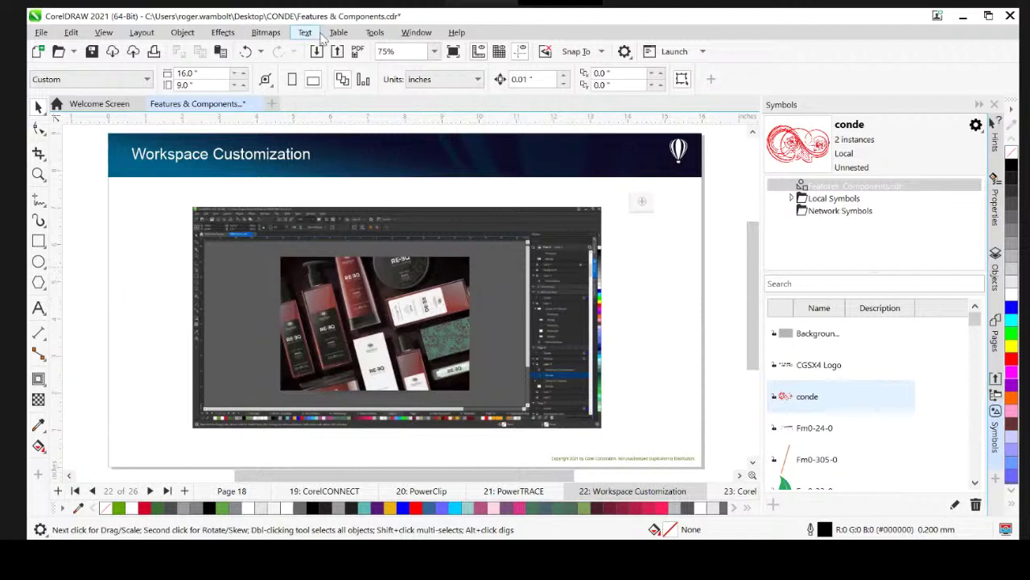
click(376, 32)
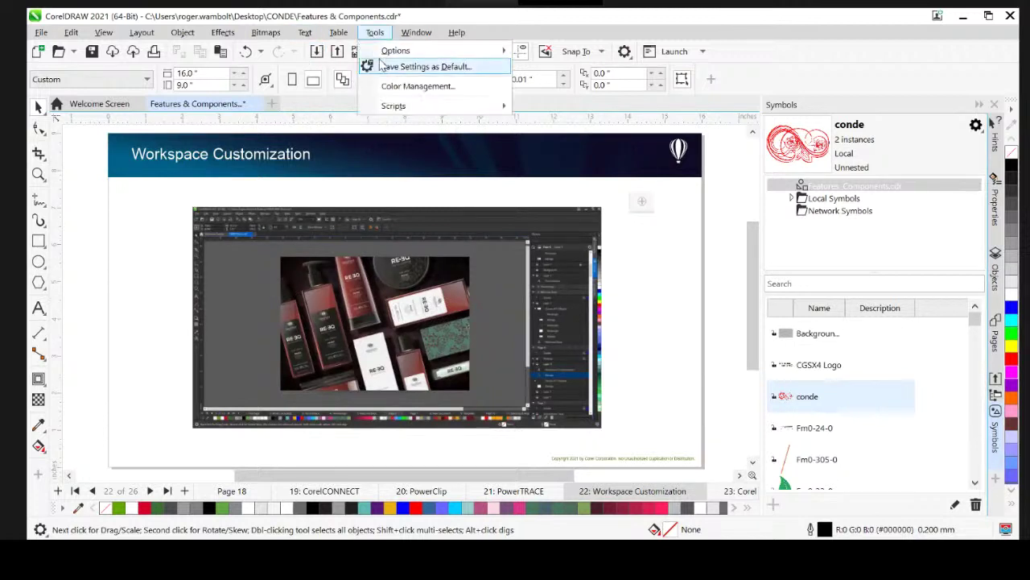
mouse_move(381, 52)
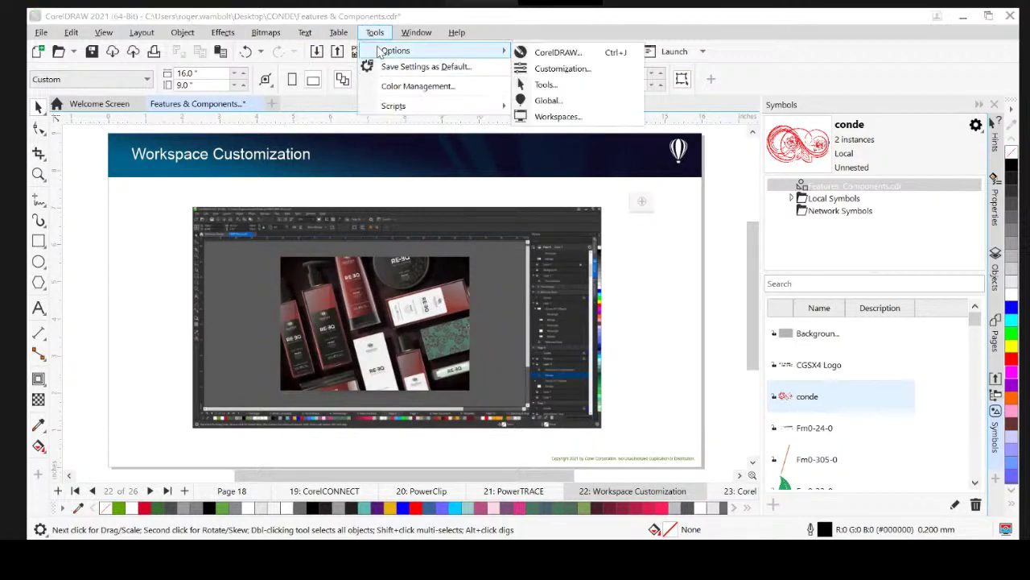
click(555, 70)
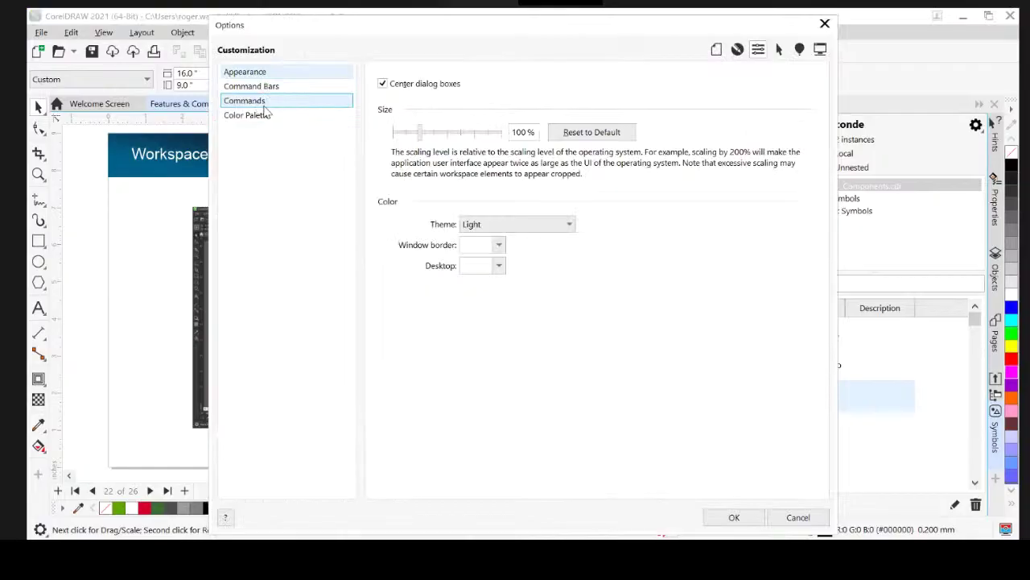
click(264, 110)
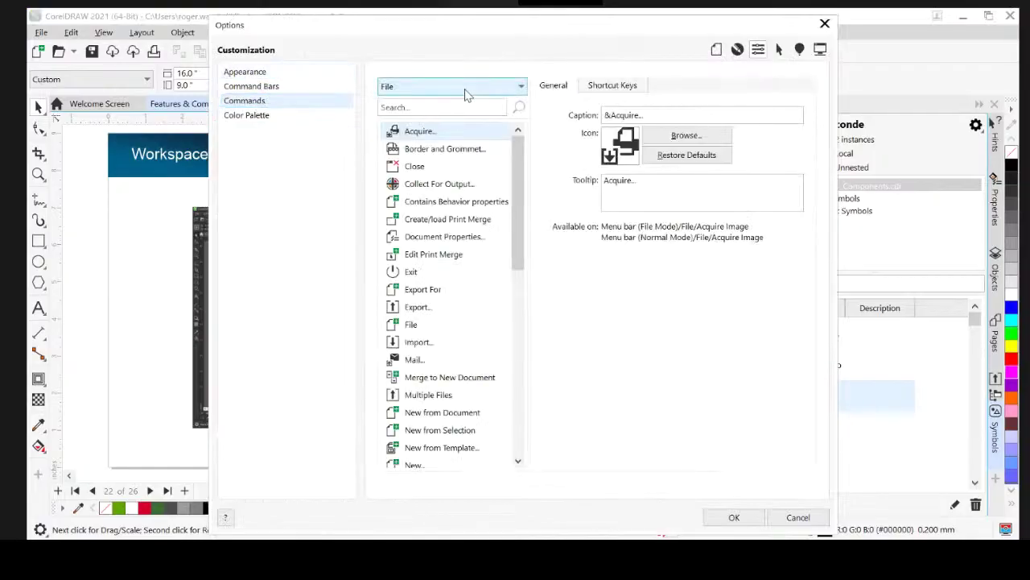
click(609, 90)
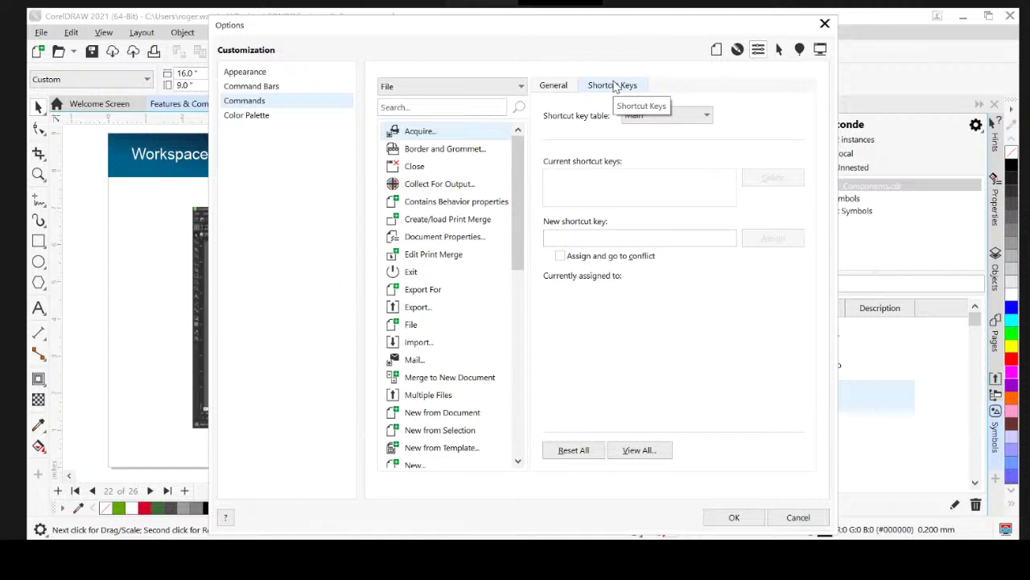
Step: Assign W as the shortcut key for the Wireframe command in the View category
click(523, 87)
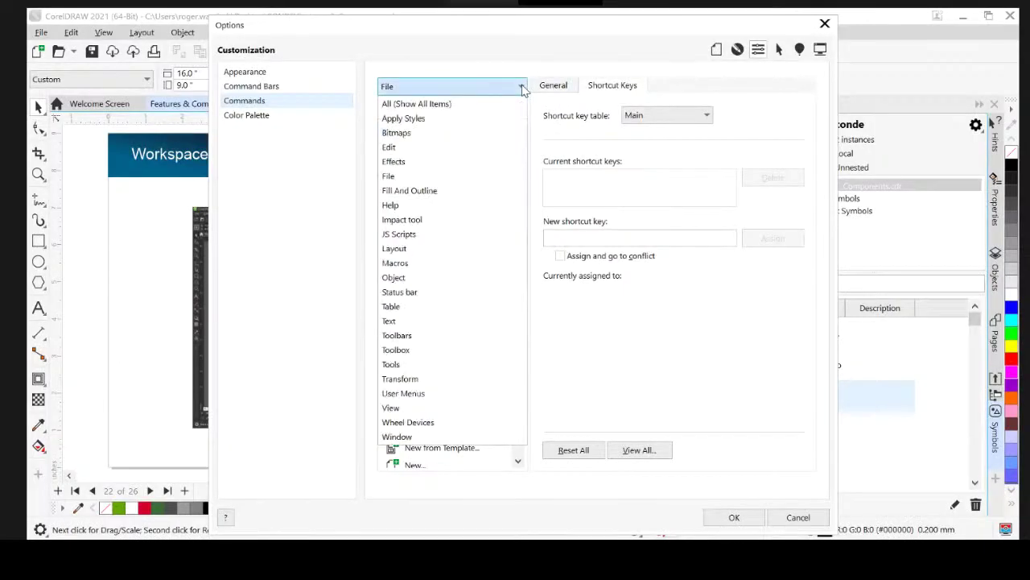
click(392, 407)
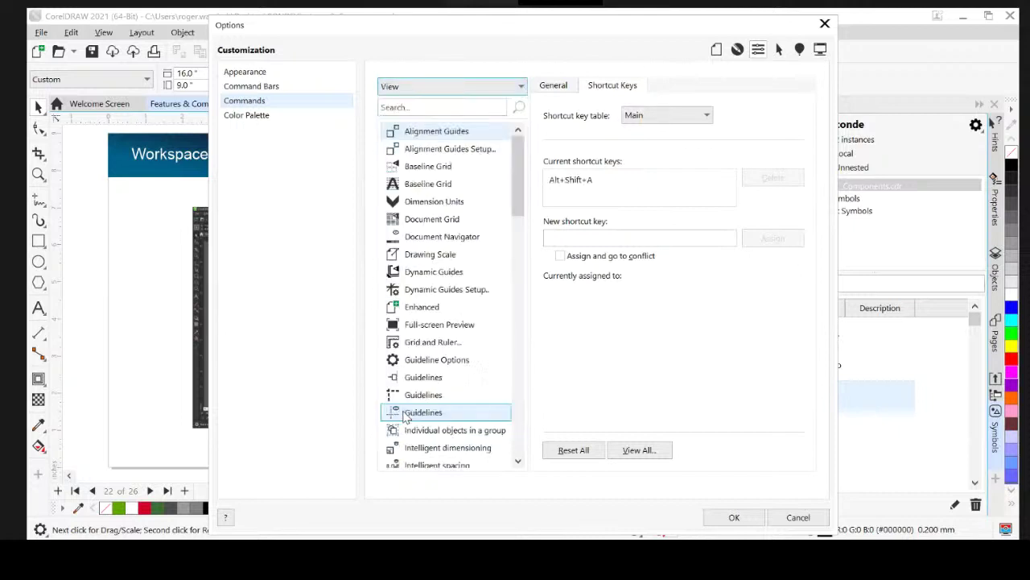
drag(522, 165, 512, 463)
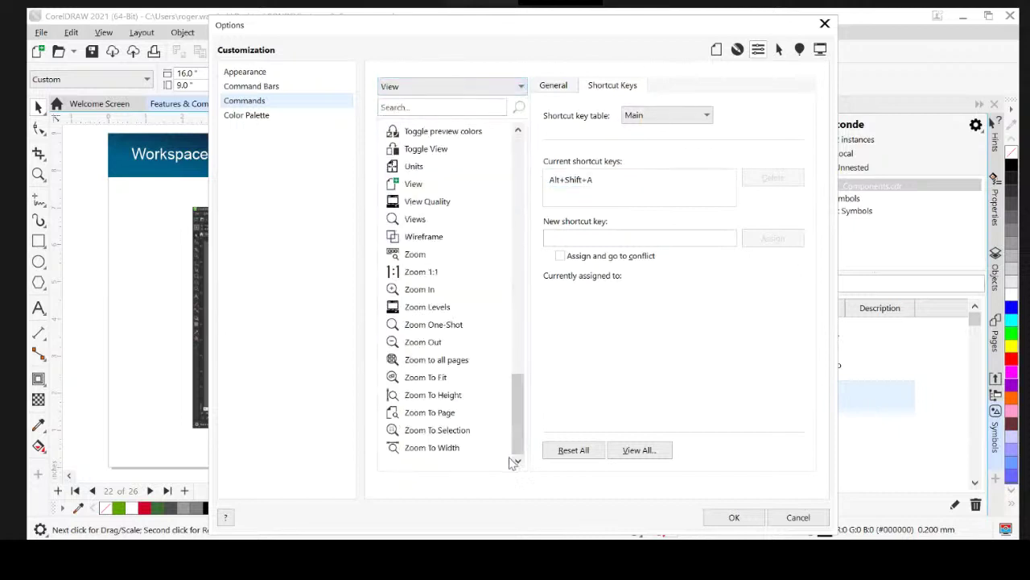
click(459, 246)
click(556, 240)
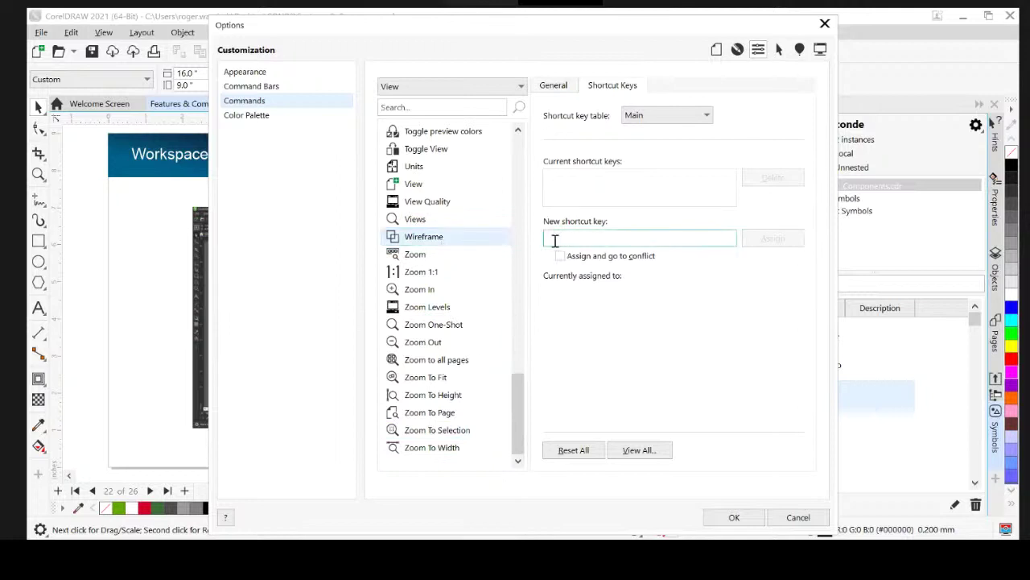
key(w)
click(778, 243)
Step: Assign Q as the shortcut key for the Enhanced view command and accept the customization options
drag(516, 407, 519, 132)
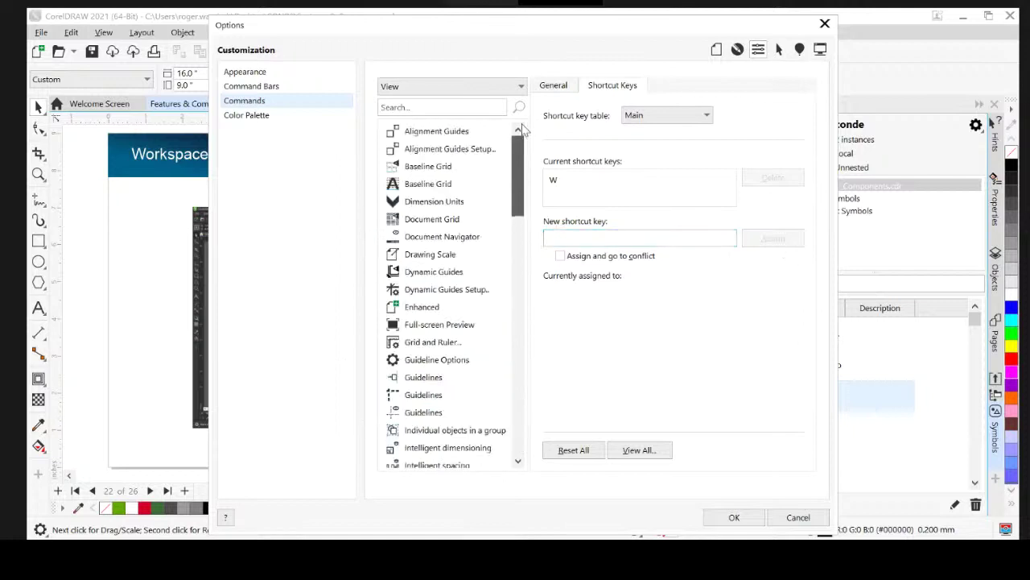
click(467, 361)
click(433, 309)
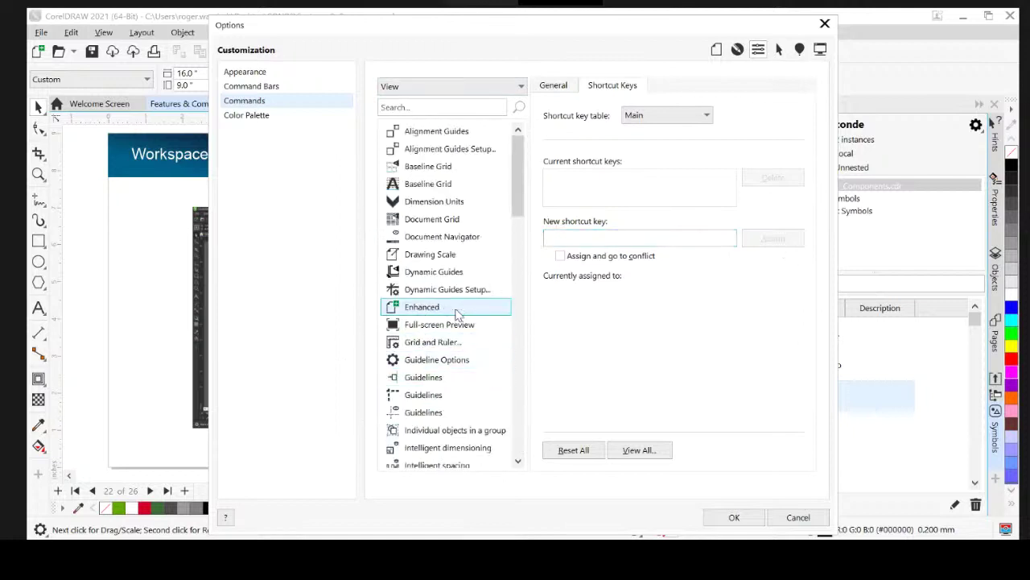
click(559, 236)
key(q)
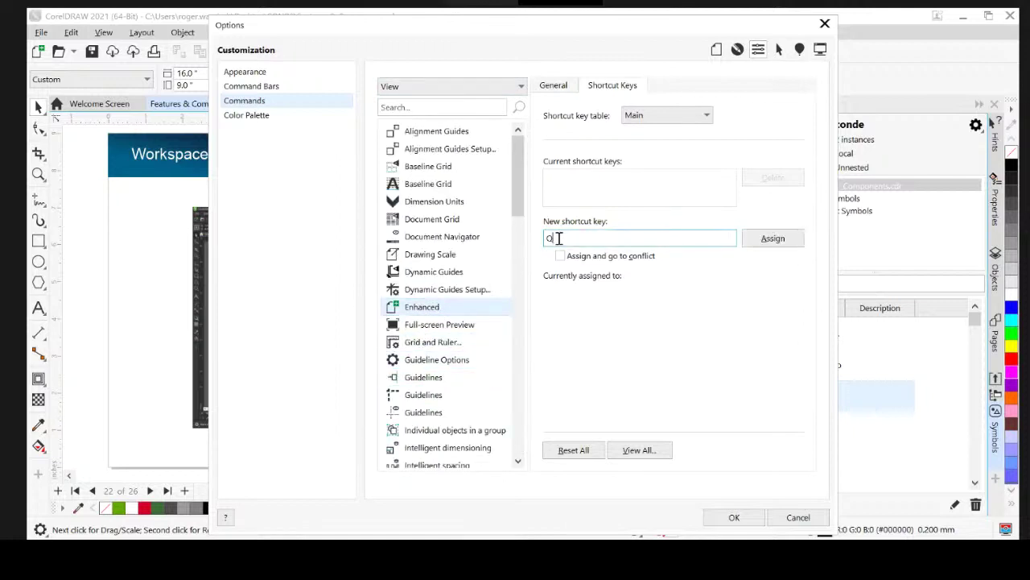
click(782, 239)
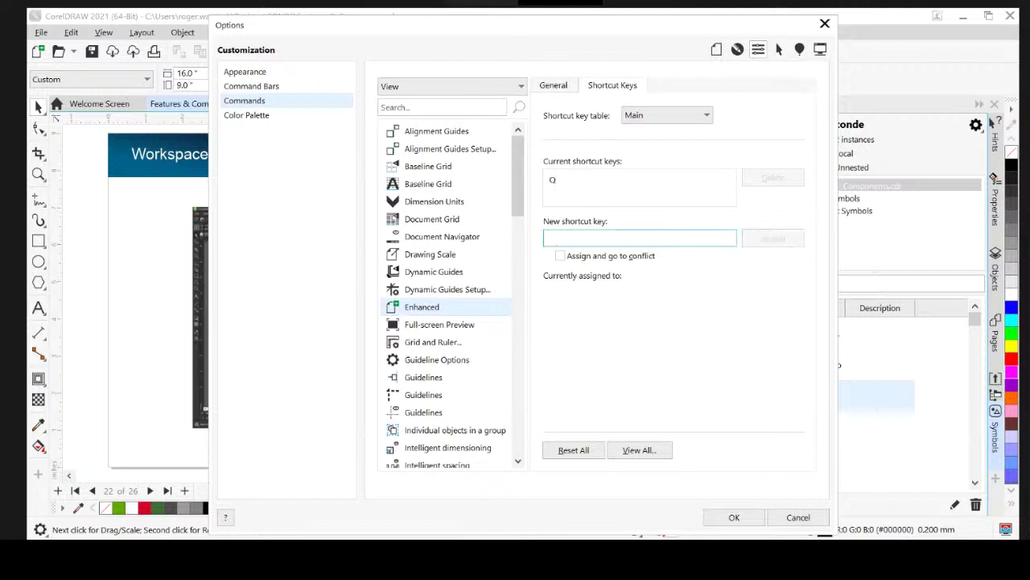
click(734, 517)
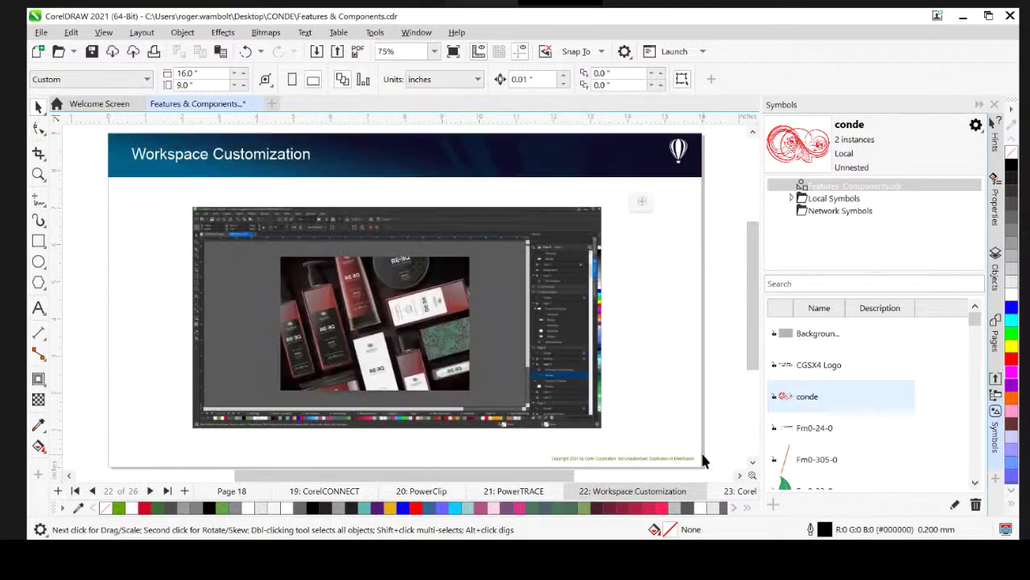
Step: Test the new shortcuts by switching between Wireframe and Enhanced view on the Workspace Customization and PowerTRACE pages
key(q)
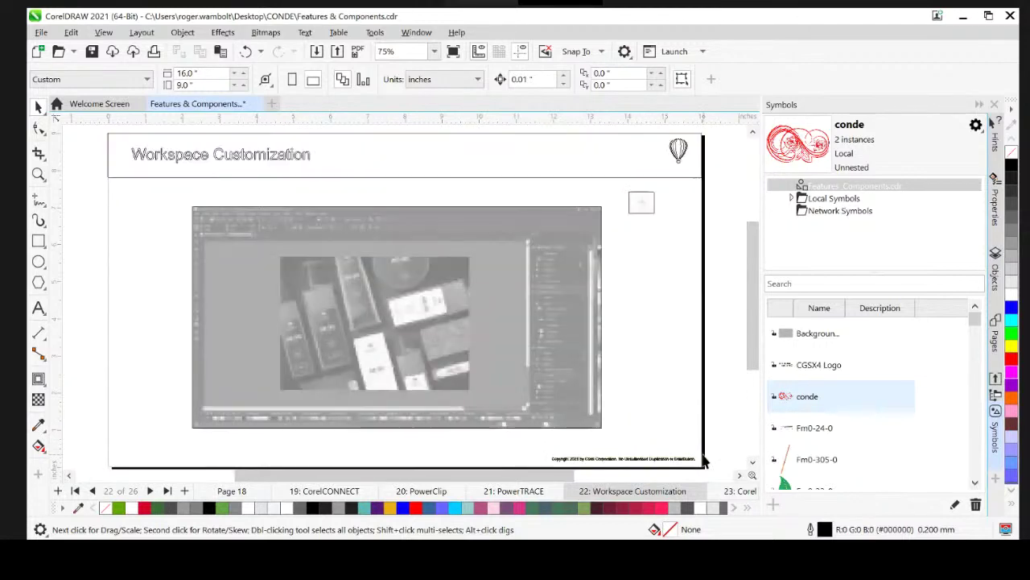
key(Page_Up)
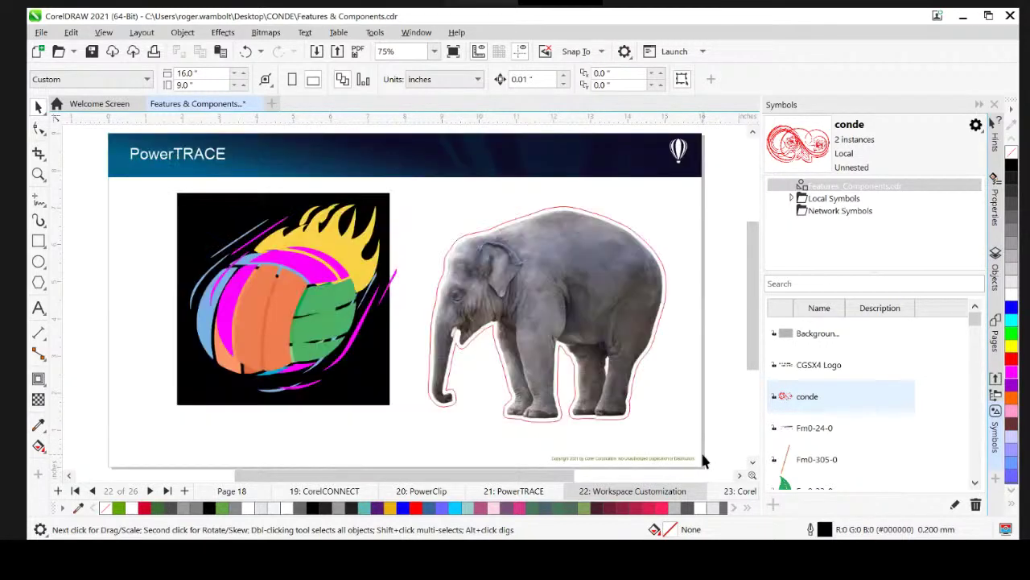
key(Page_Down)
key(Page_Down)
key(Page_Up)
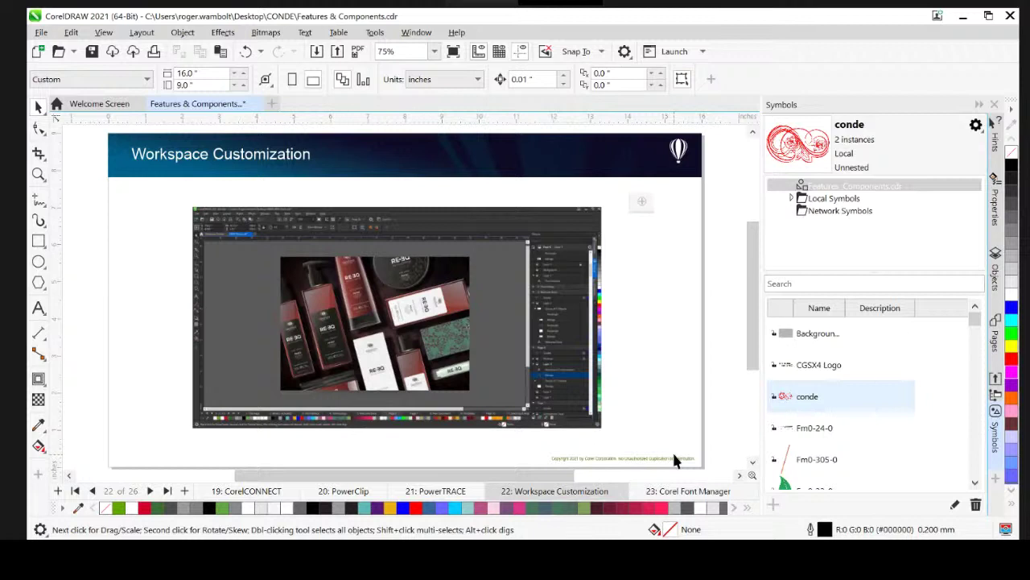
Step: Go to the Corel Font Manager page, search Windows for the program and launch Corel Font Manager 2021 (64-Bit)
key(Page_Down)
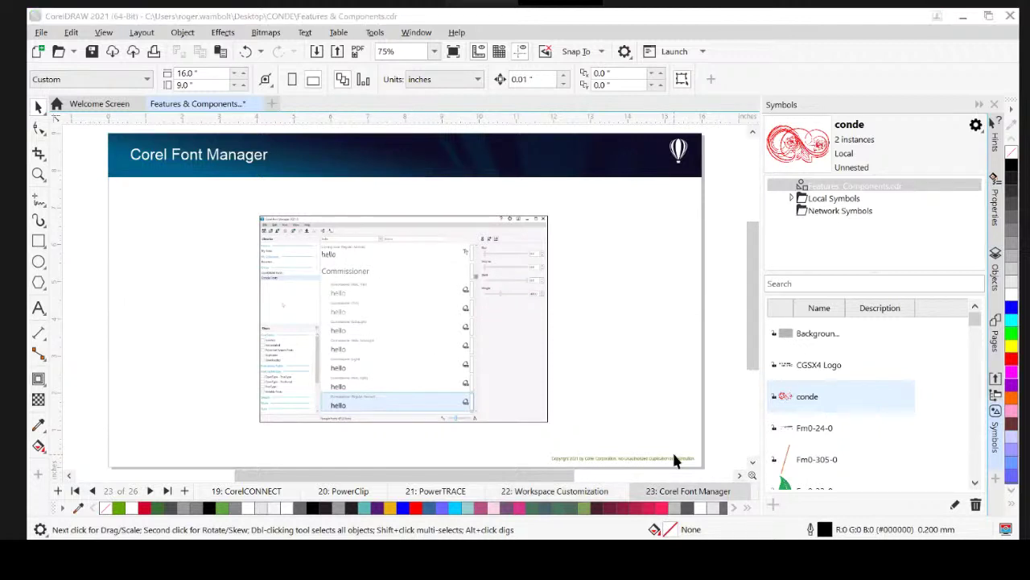
key(super)
text(corel)
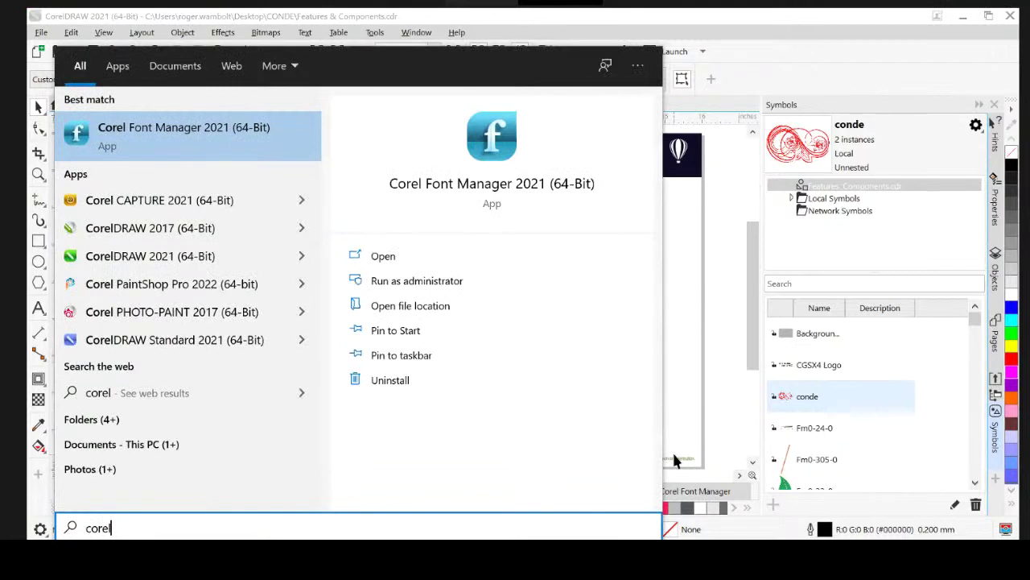
text(f)
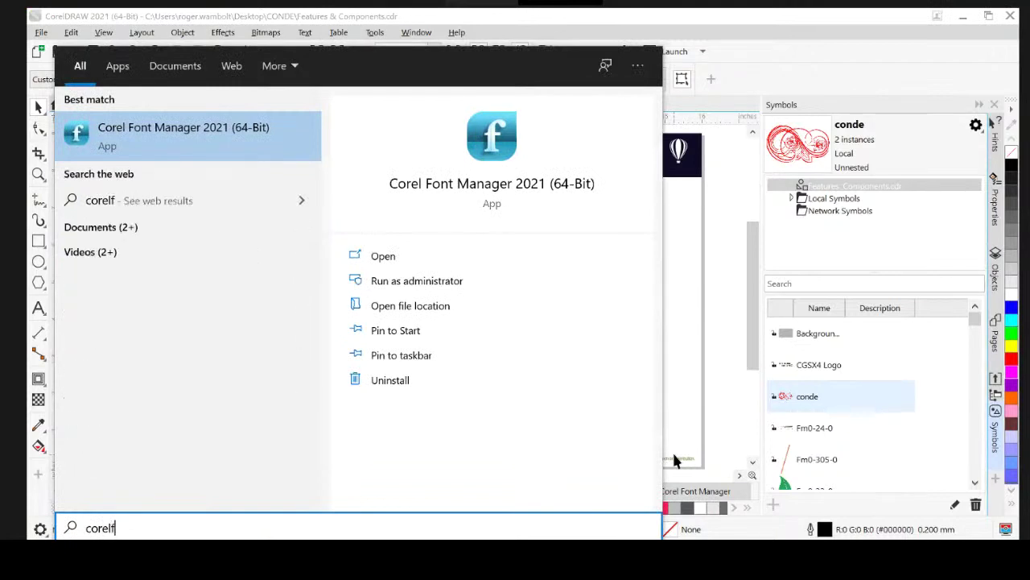
click(189, 133)
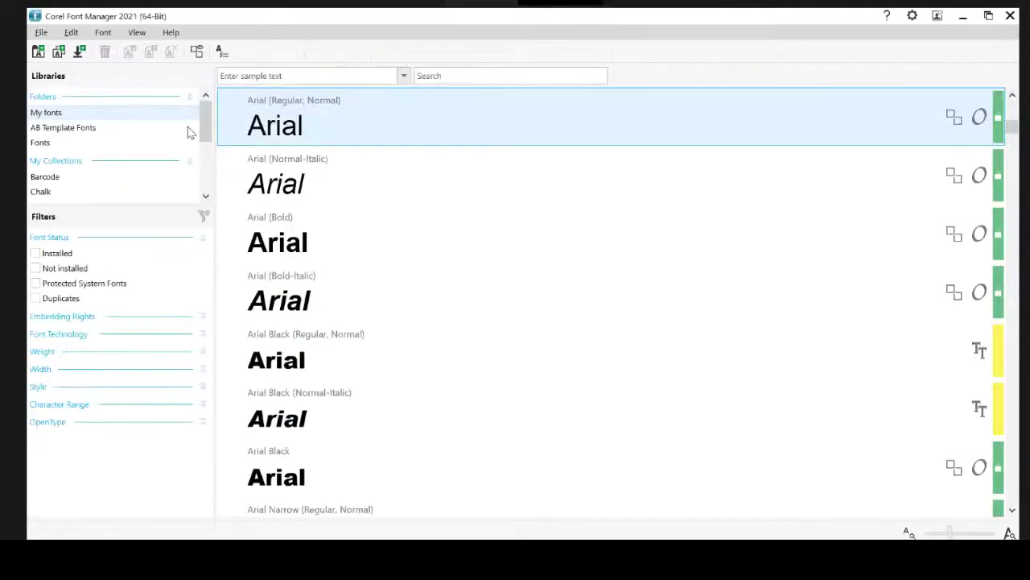
Step: Add the Customer fonts folder from the CONDE folder on the Desktop to the font libraries and browse its fonts
click(40, 33)
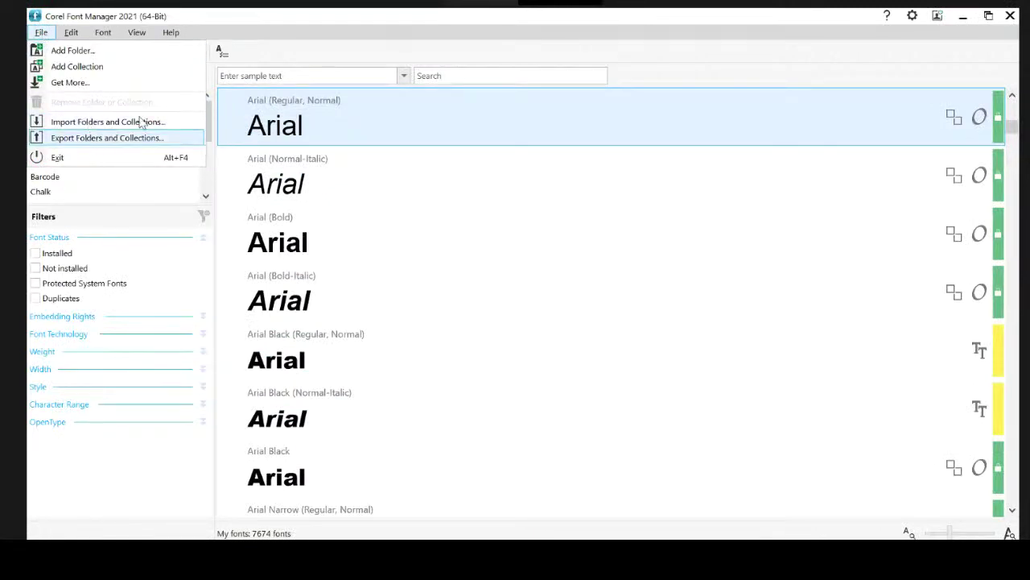
click(238, 56)
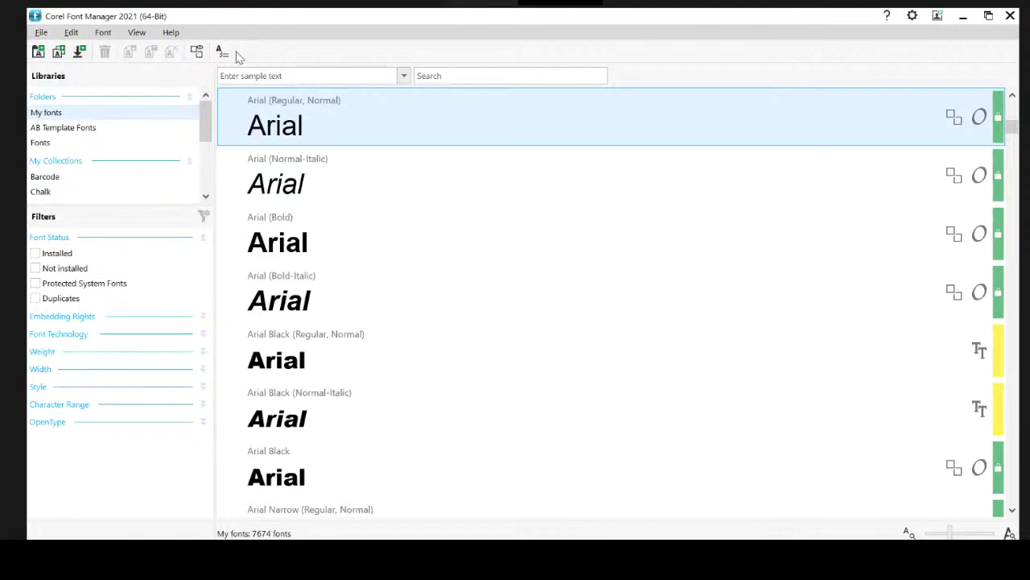
click(37, 53)
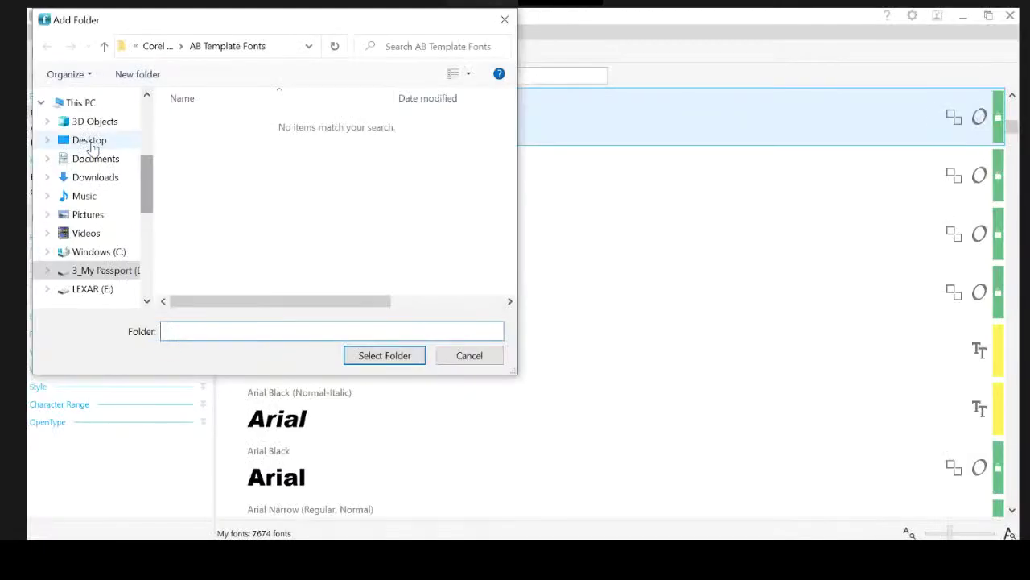
click(90, 144)
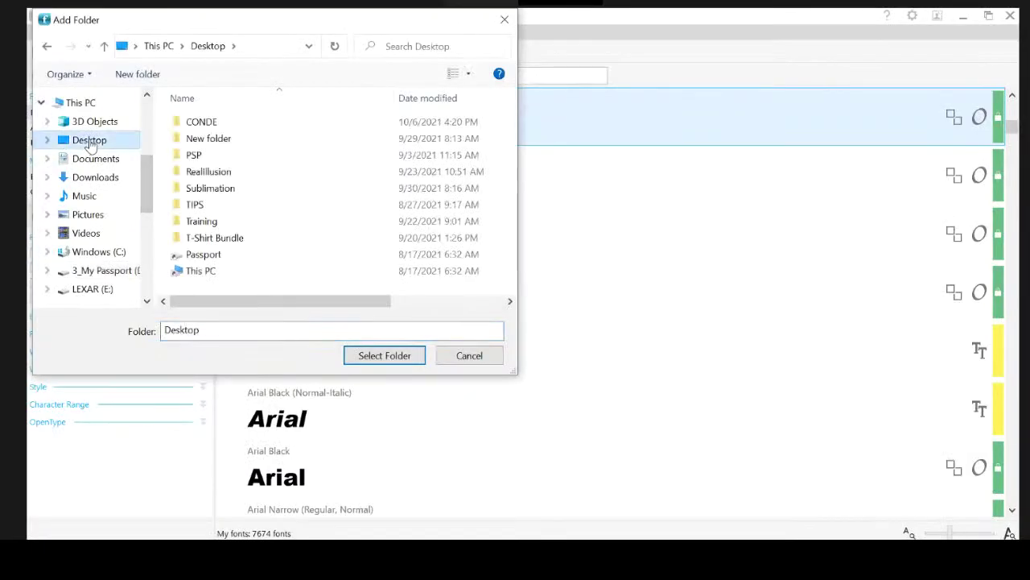
double_click(202, 122)
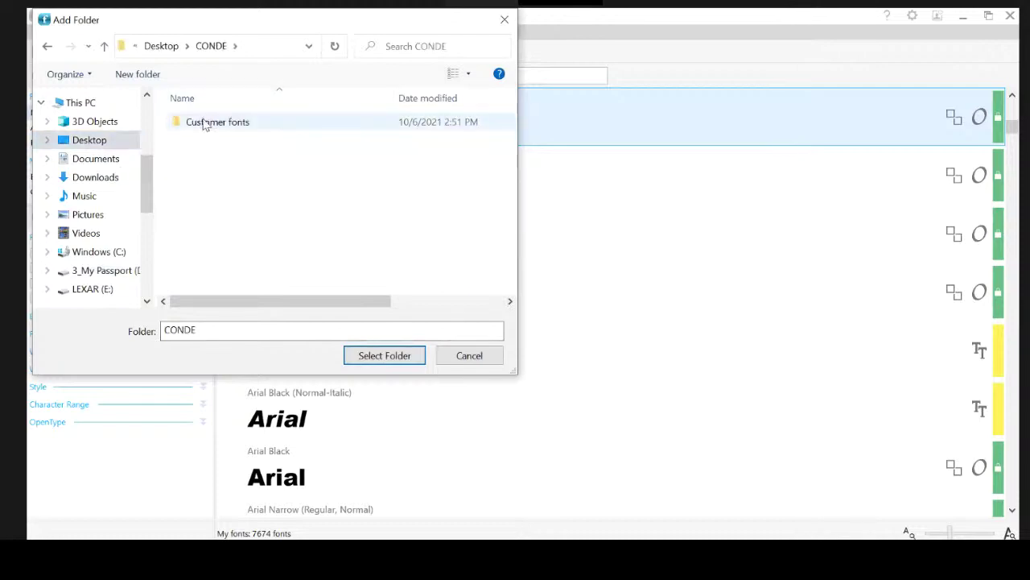
click(203, 123)
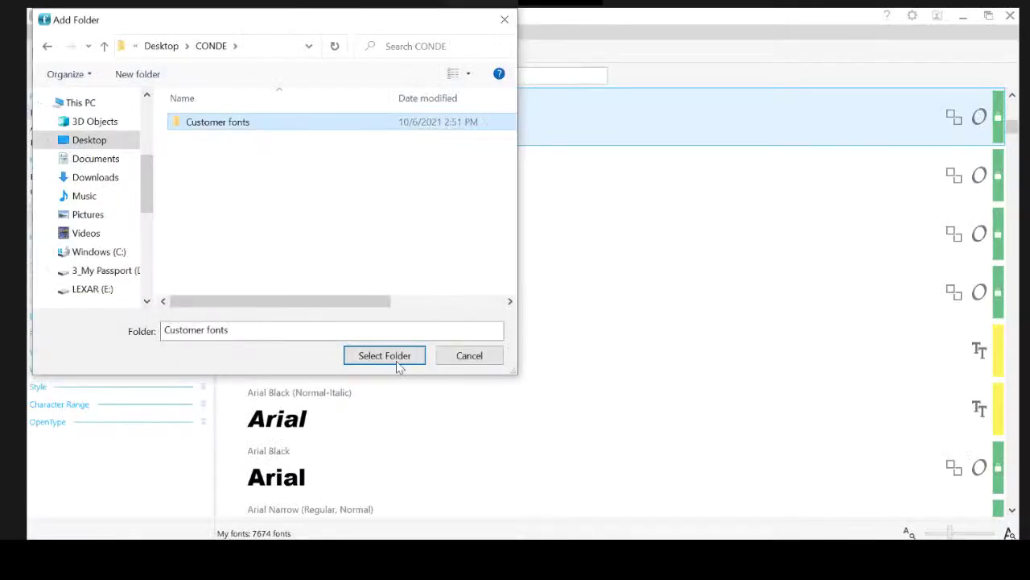
click(385, 356)
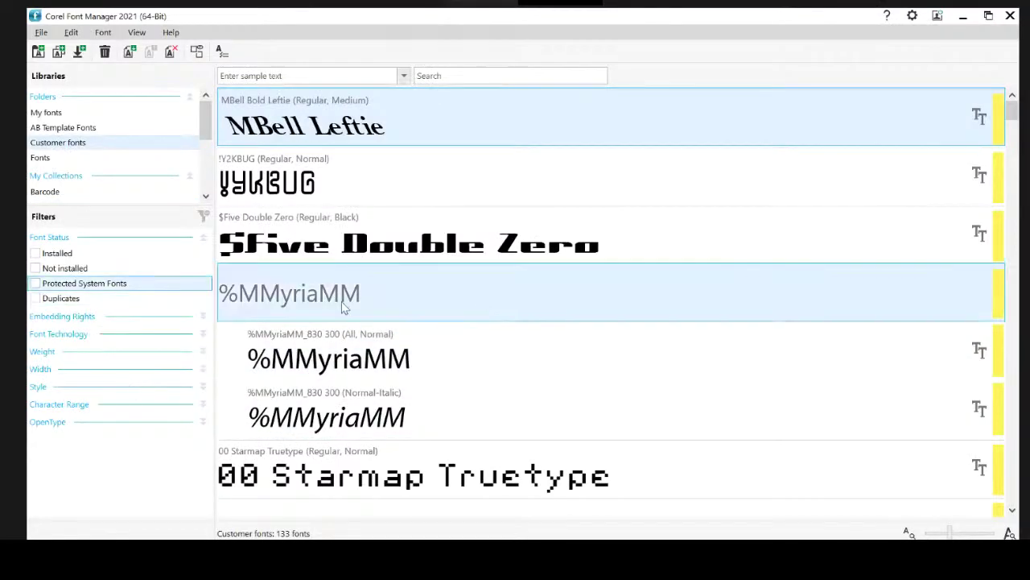
scroll(584, 279, down, 3)
scroll(632, 333, down, 5)
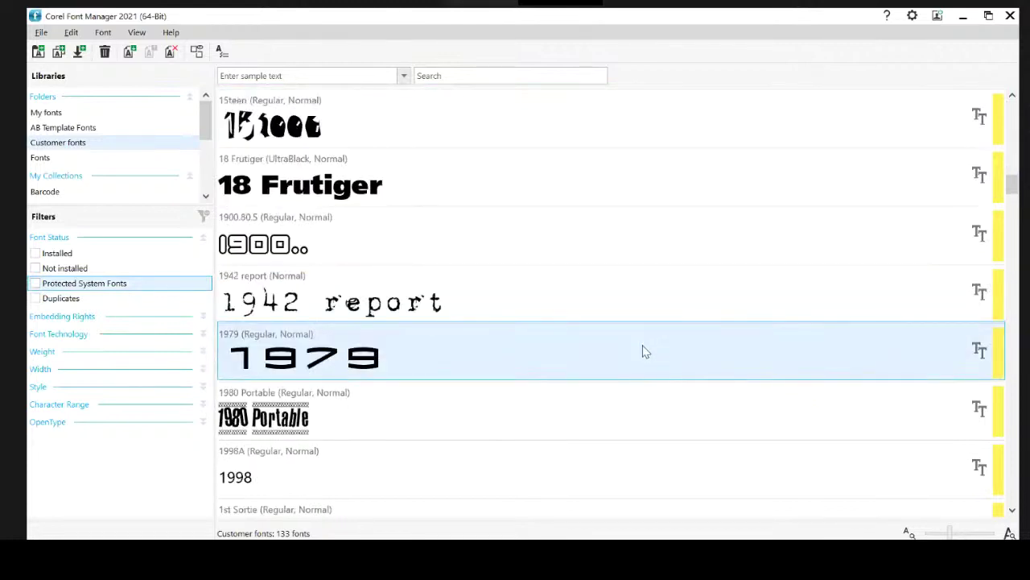
Step: Enlarge the font libraries list and view the fonts in the Chalk, Engraver and Grunge collections
scroll(643, 348, down, 5)
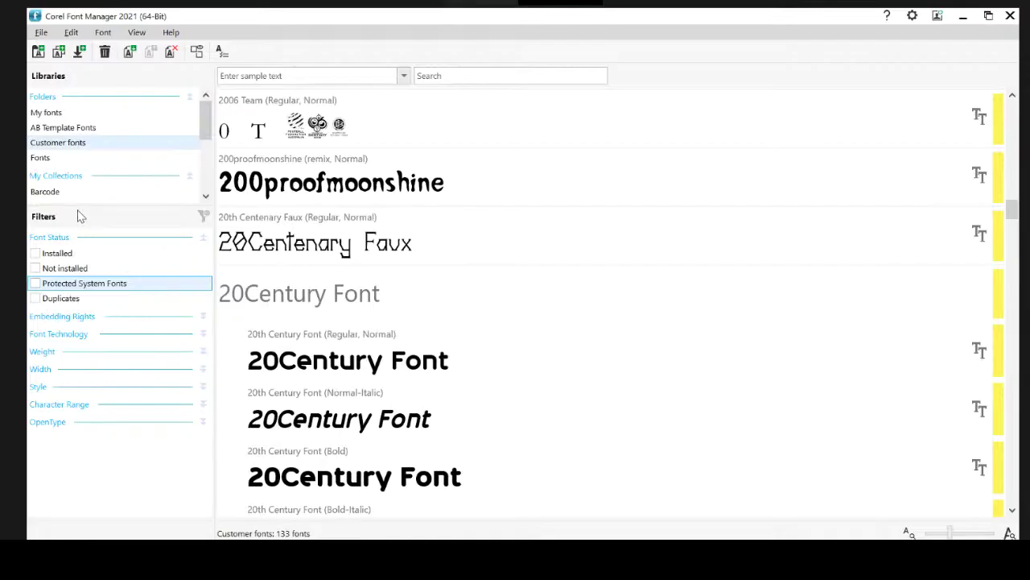
drag(148, 205, 158, 368)
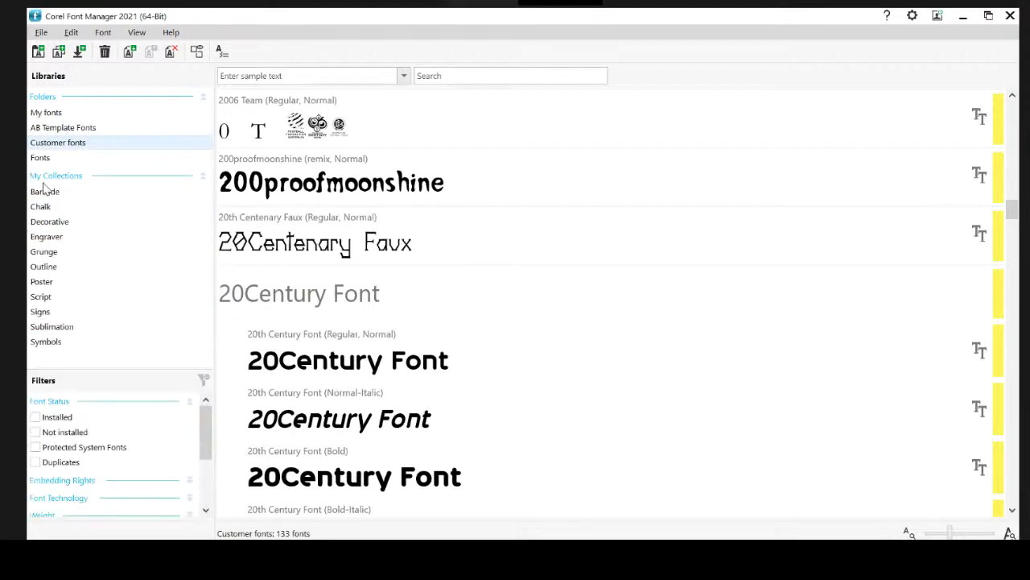
click(41, 209)
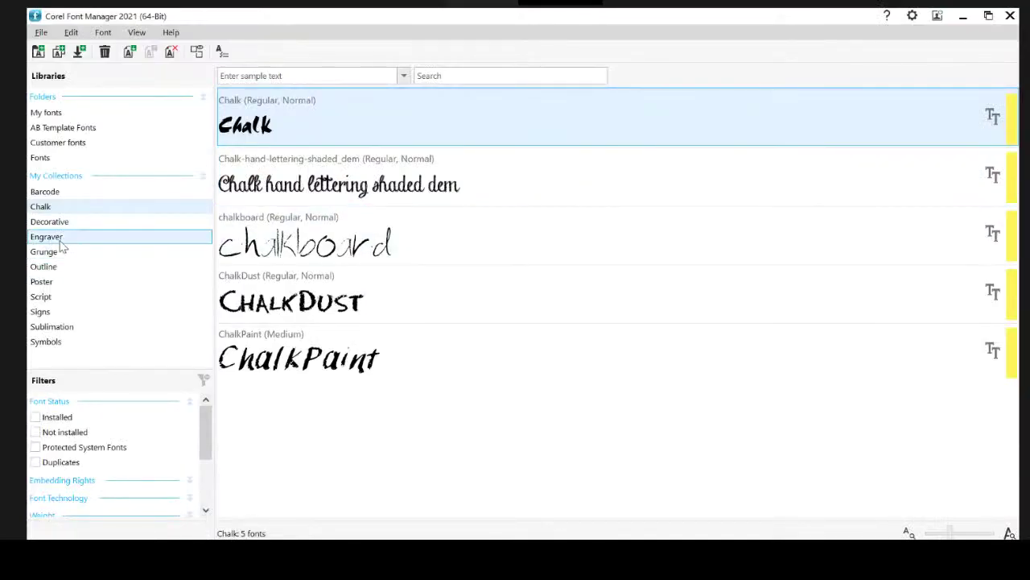
click(61, 240)
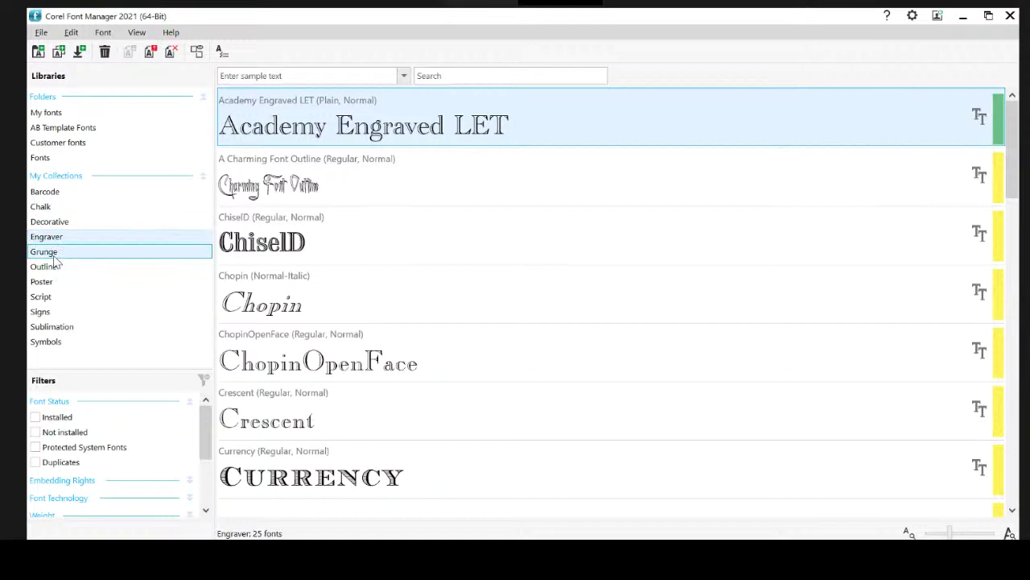
click(52, 255)
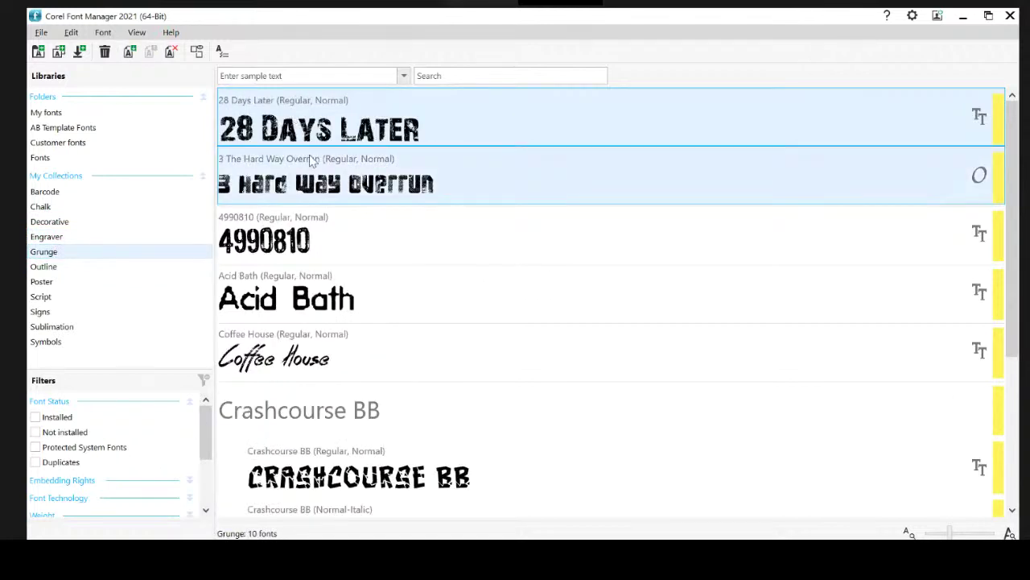
Step: Add the 22 03 font from the Customer fonts folder to the Decorative collection
click(65, 144)
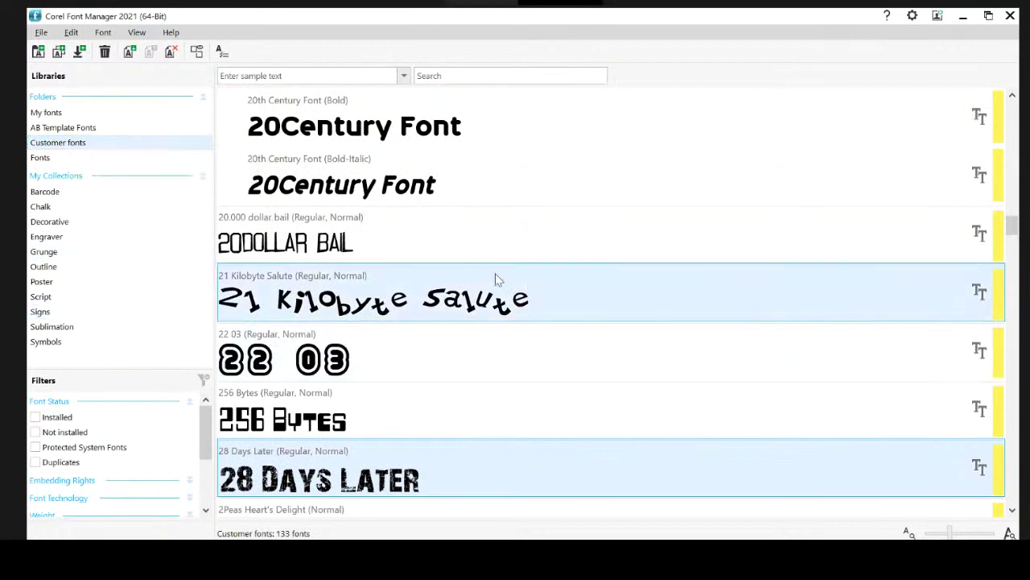
right_click(321, 358)
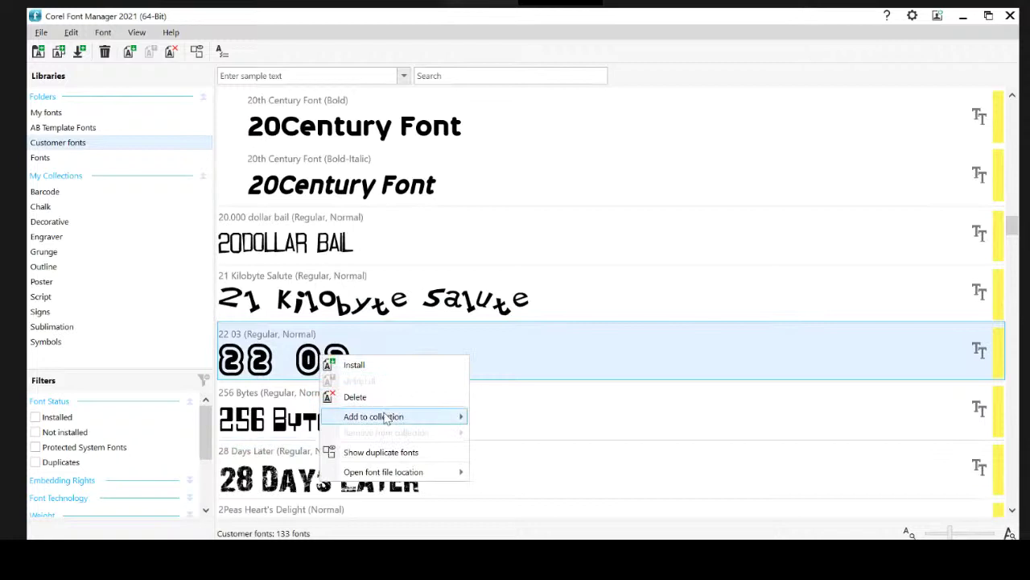
mouse_move(387, 417)
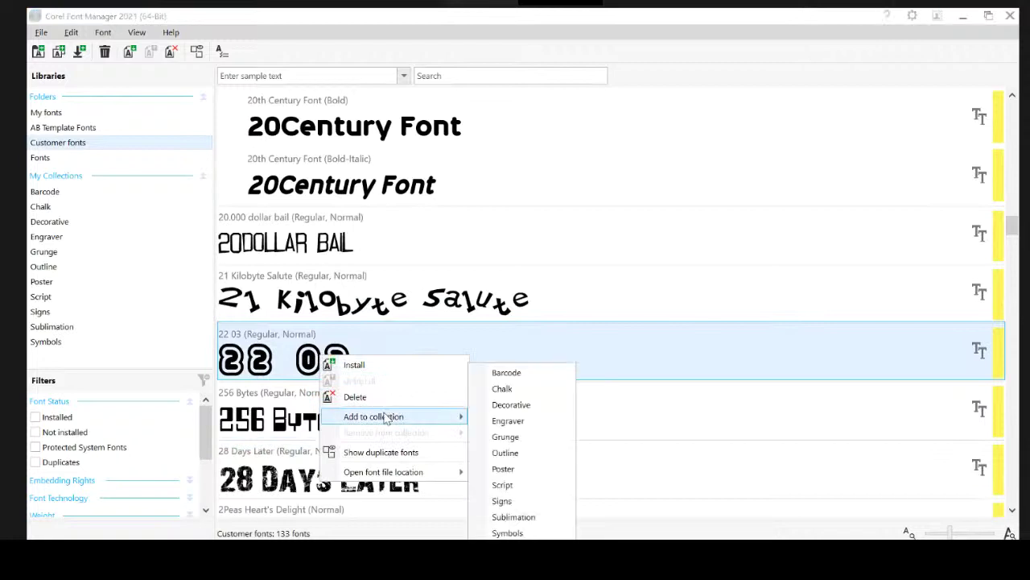
click(505, 409)
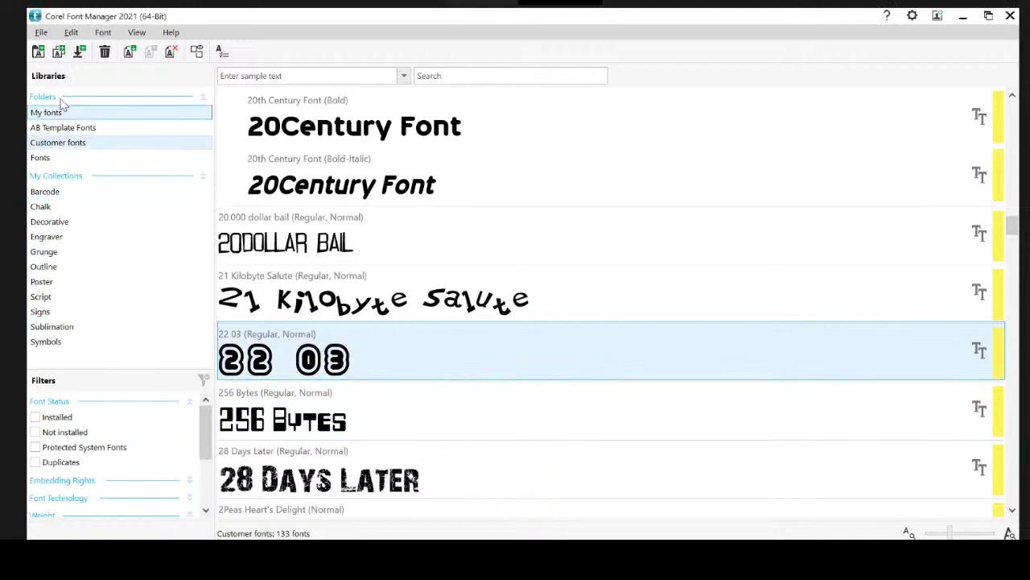
Step: Create a new font collection named CONDE
click(60, 52)
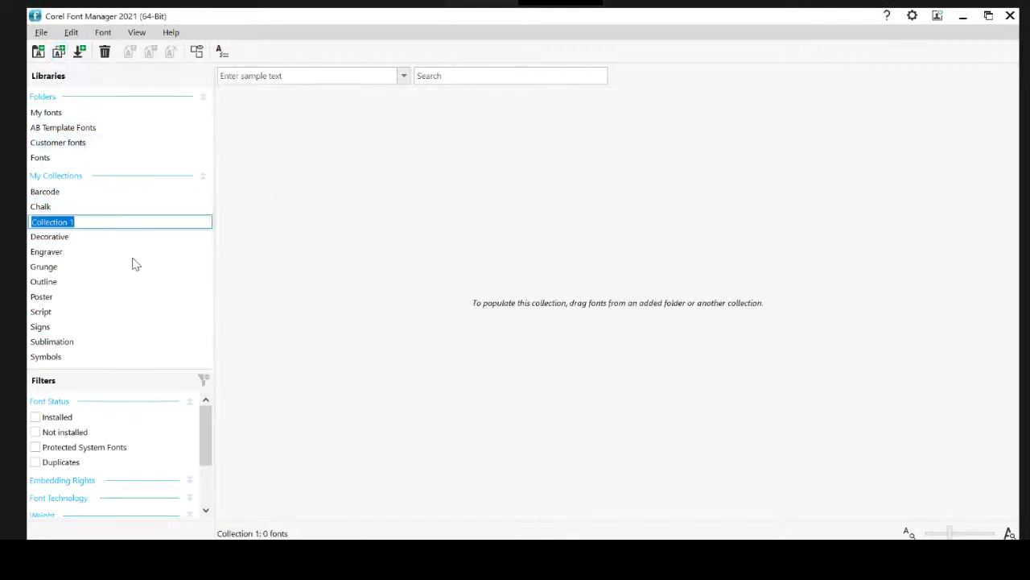
text(Co)
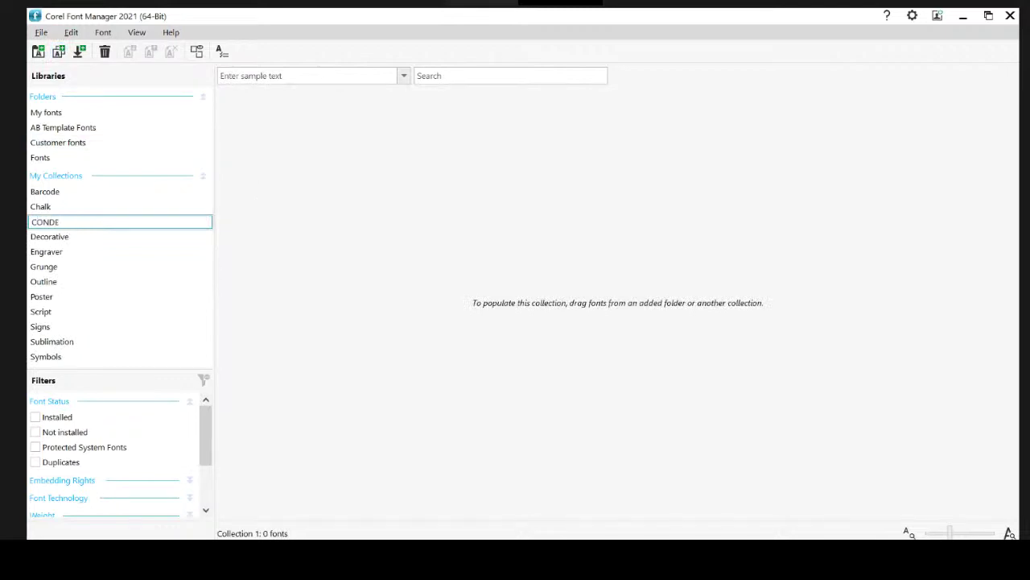
key(Escape)
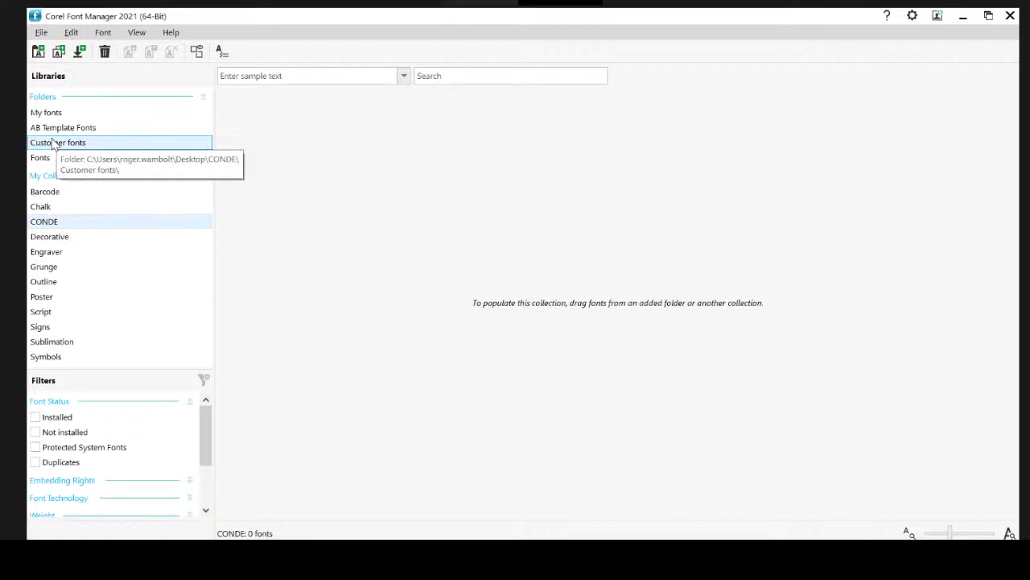
Step: Add the $Five Double Zero, 10 Minutes and 101 Puppies SW customer fonts to the CONDE collection and view its contents
click(53, 145)
click(418, 256)
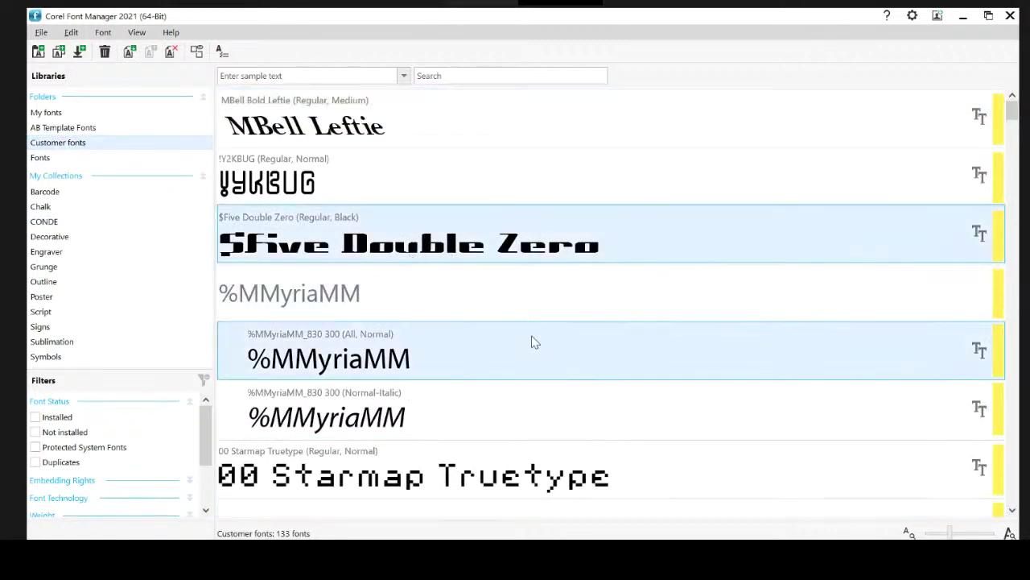
scroll(528, 355, down, 5)
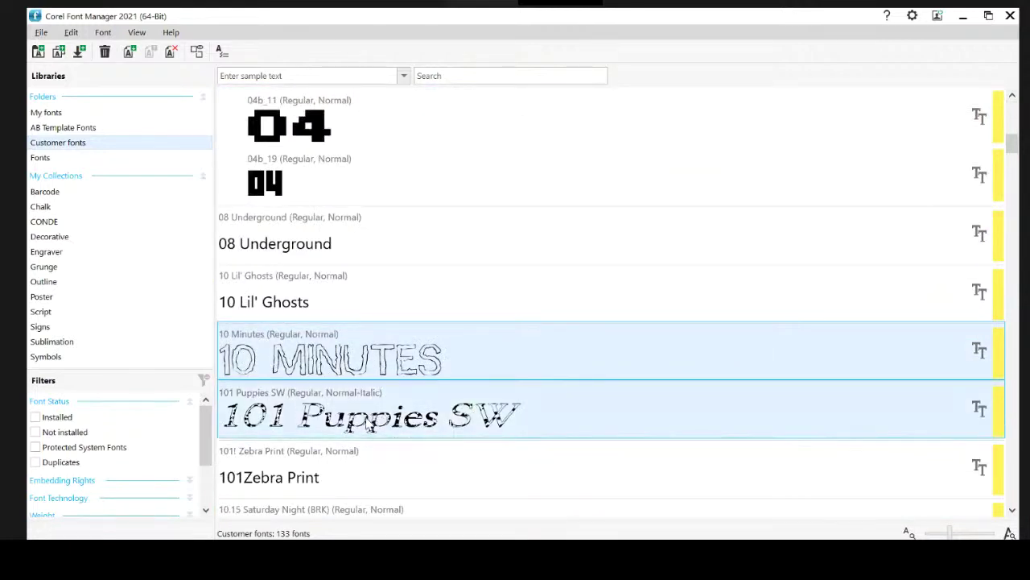
right_click(368, 425)
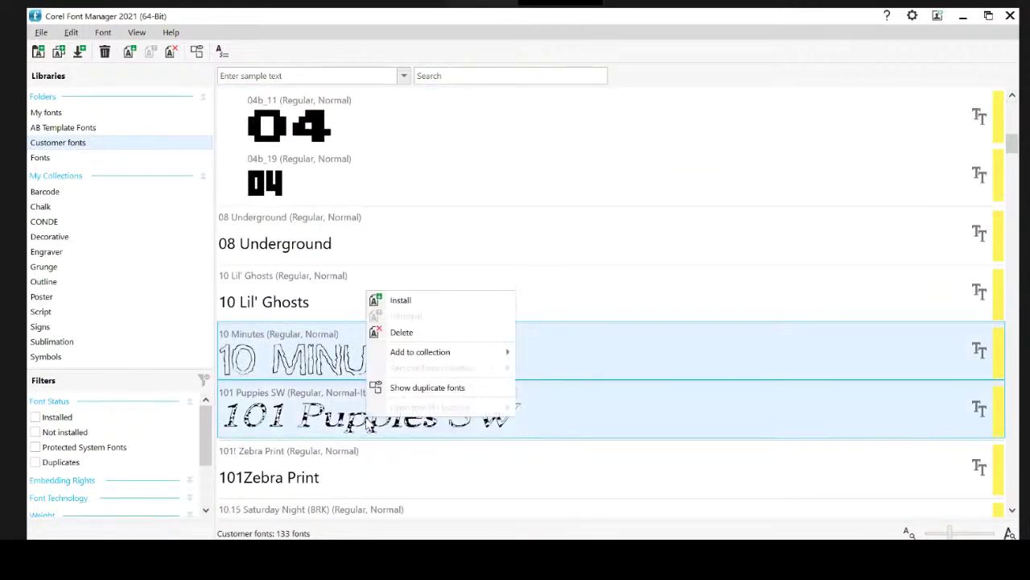
mouse_move(453, 351)
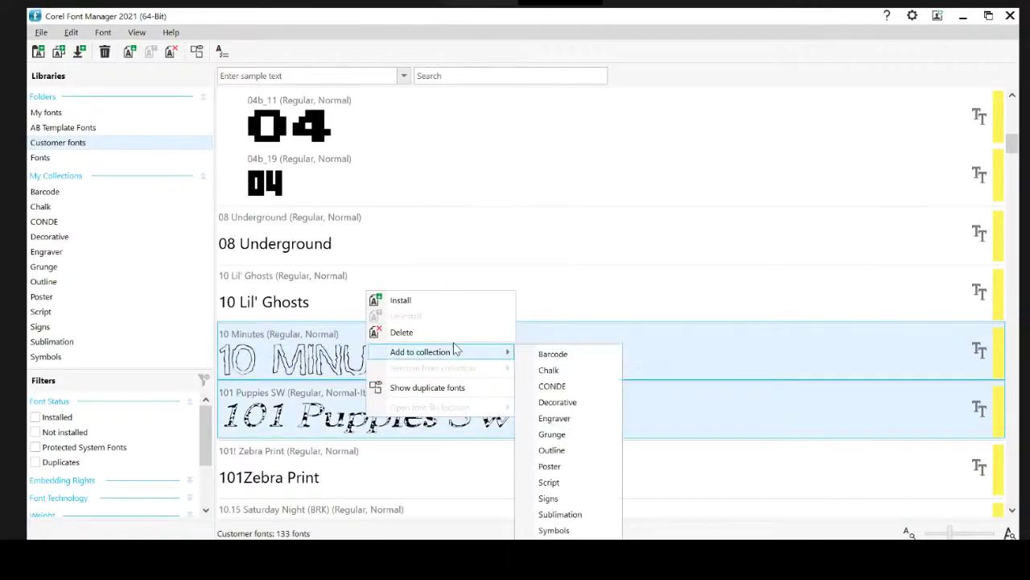
click(566, 387)
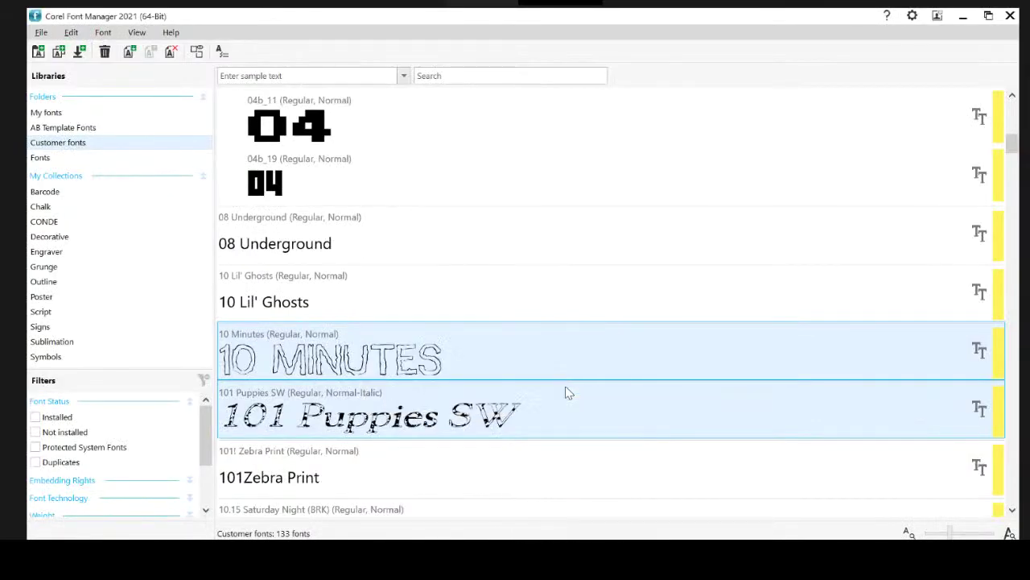
click(45, 221)
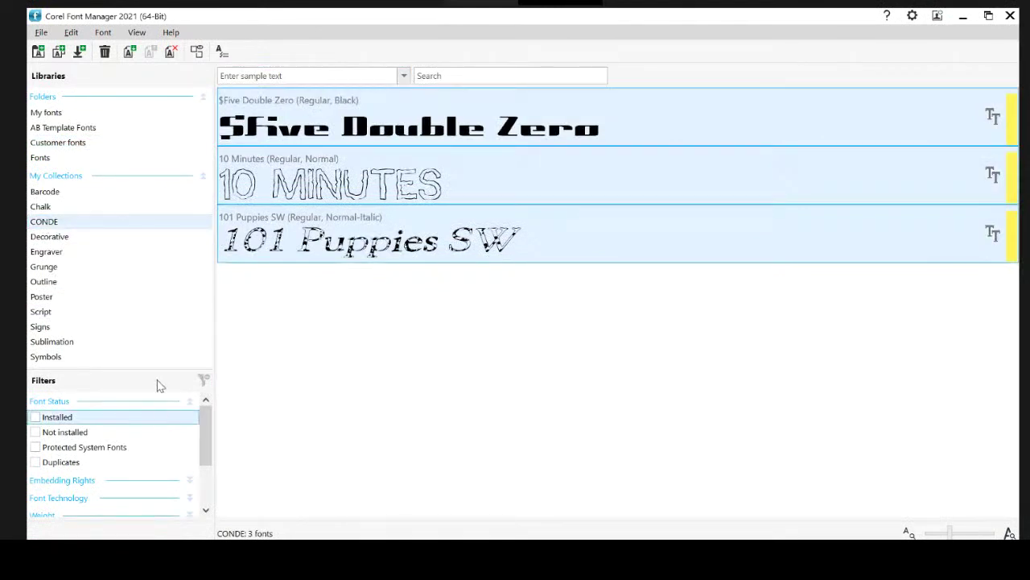
Step: Enlarge the font filters area and expand the Embedding Rights filter to examine its options
drag(153, 371, 154, 172)
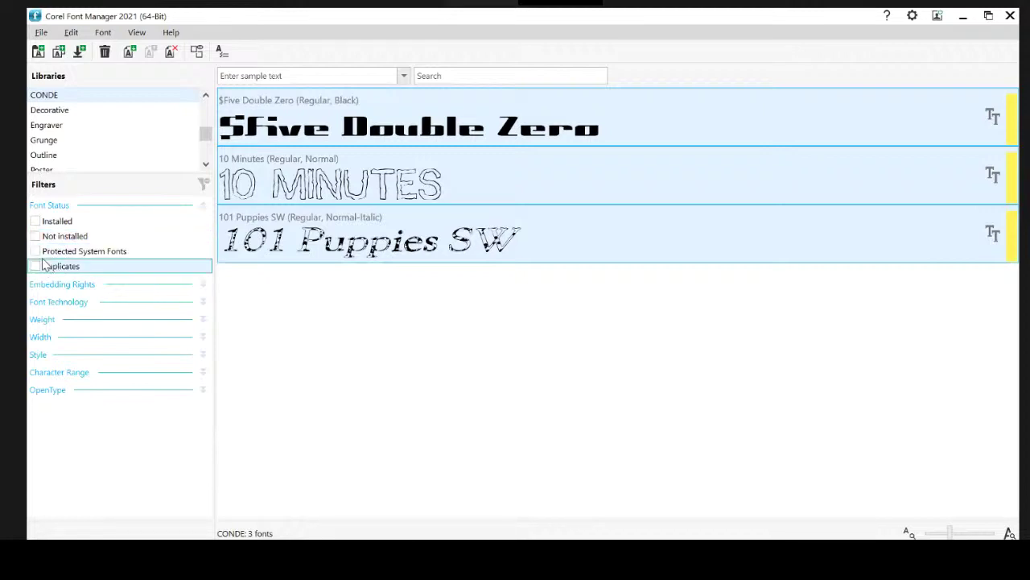
click(204, 286)
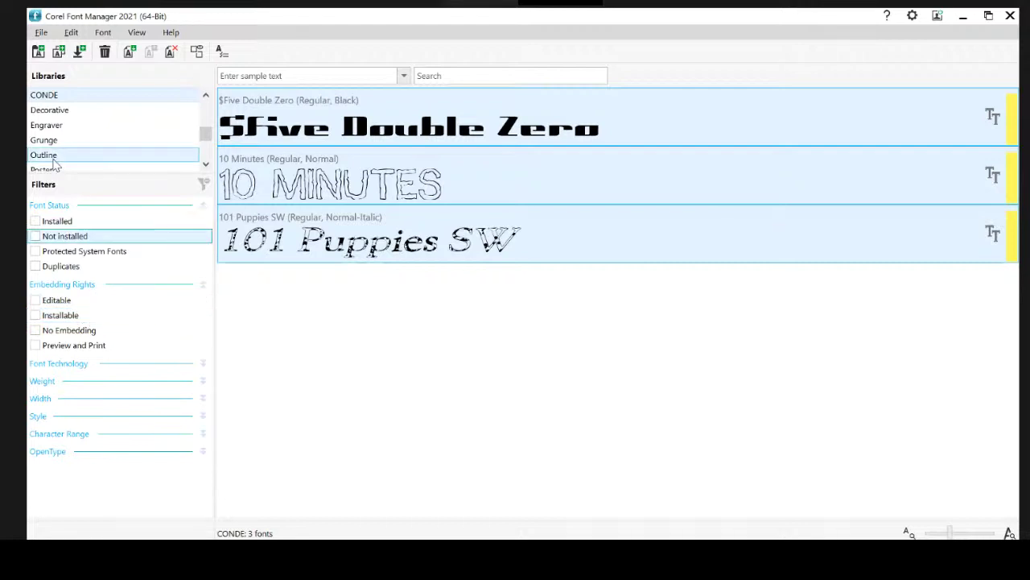
click(53, 220)
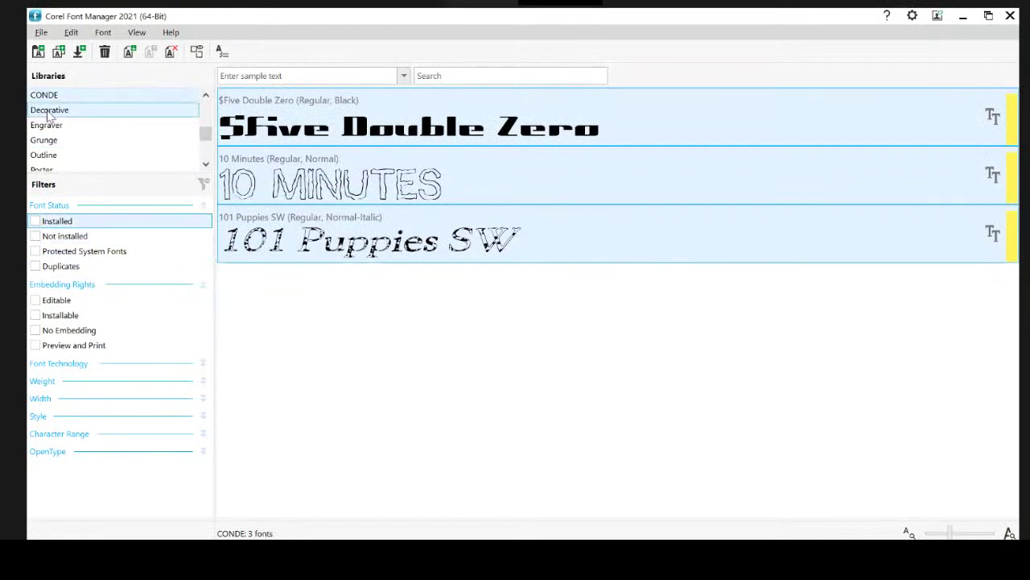
Step: List all fonts under My fonts and open the Windows Fonts folder to compare it, then minimize that folder
scroll(133, 105, up, 3)
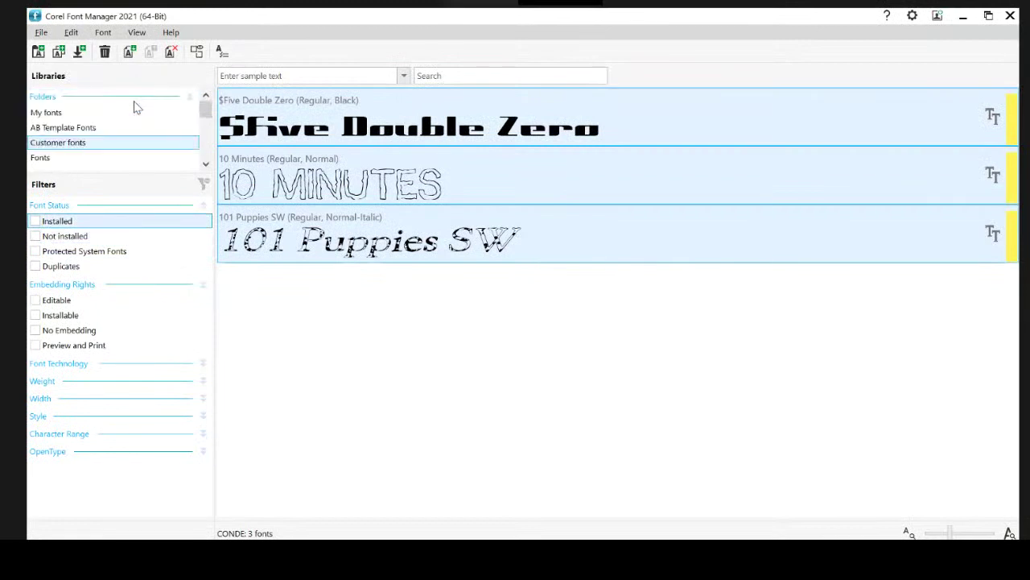
click(46, 117)
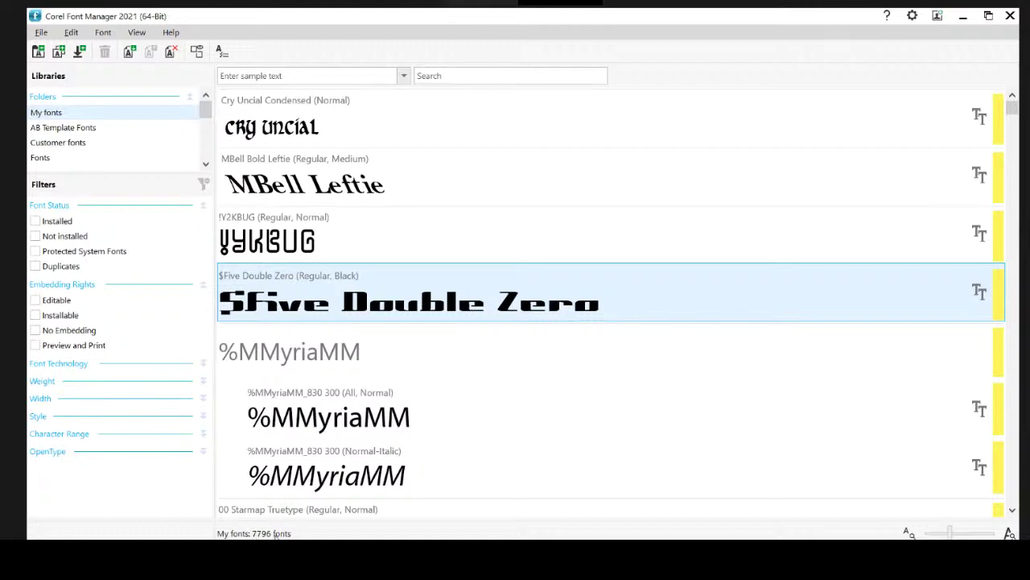
key(super+r)
text(fonts)
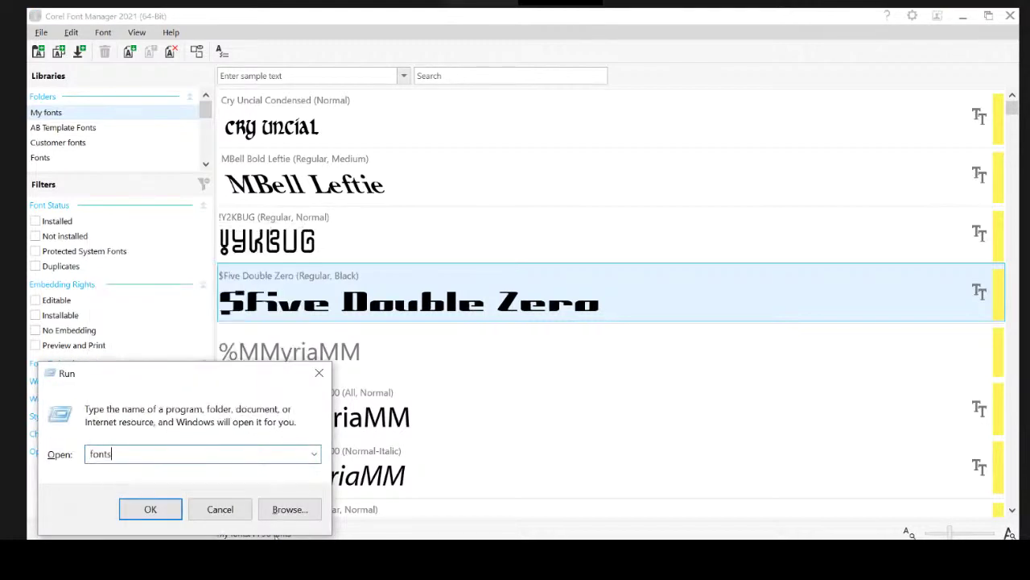
key(Return)
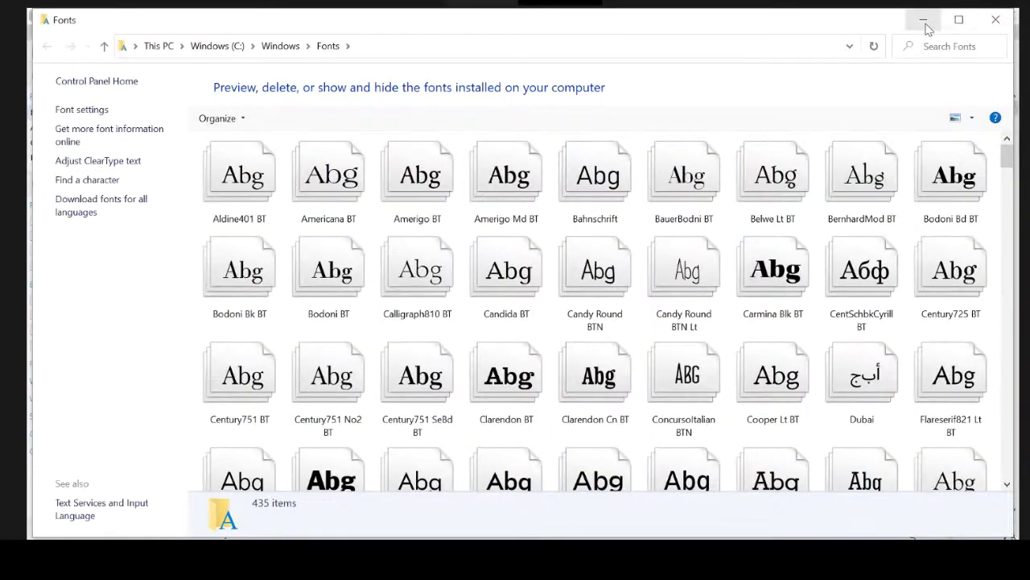
click(924, 23)
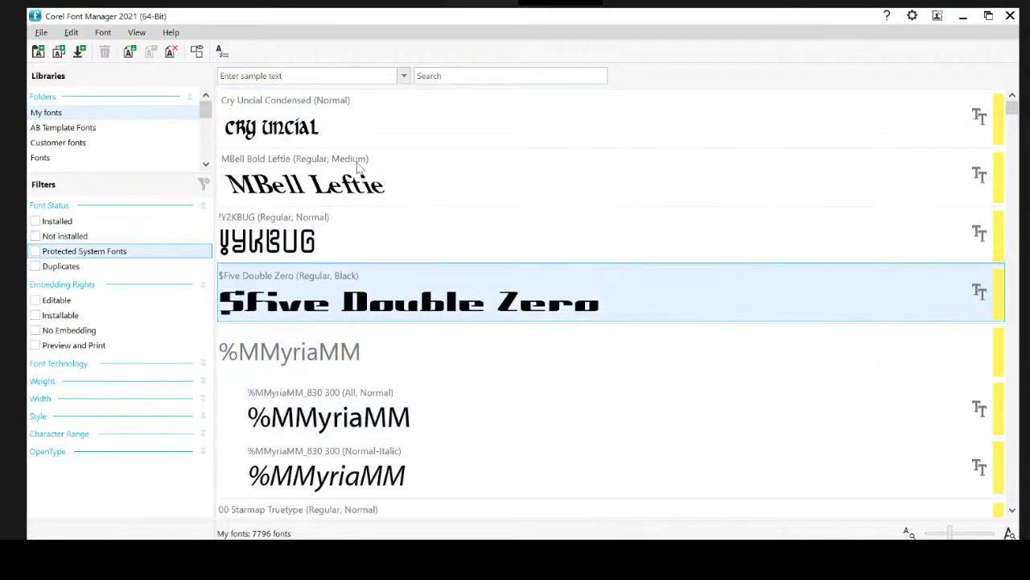
Step: Search My fonts for "ari" and examine the status markers of the matching Arial fonts
click(437, 76)
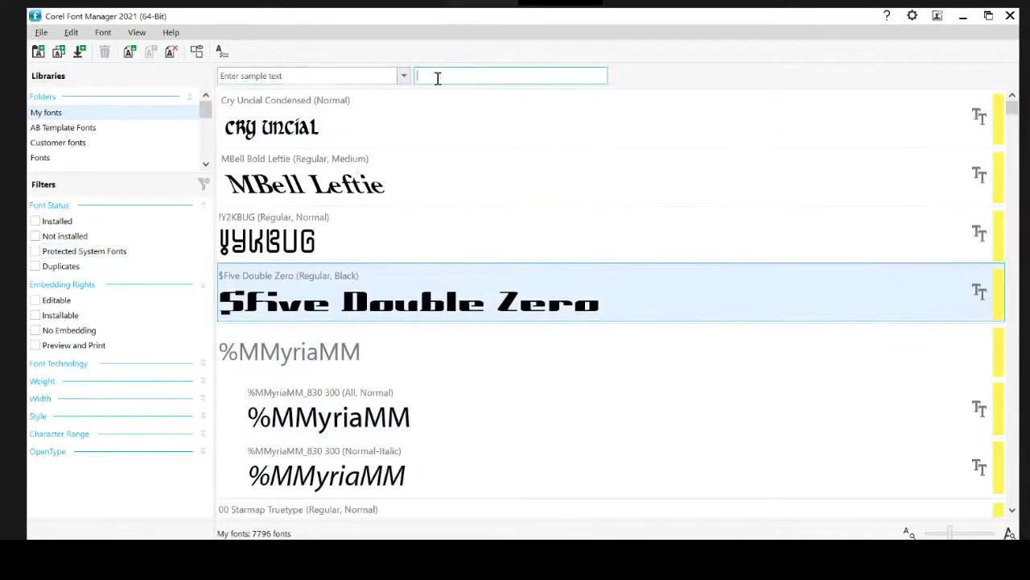
text(ari)
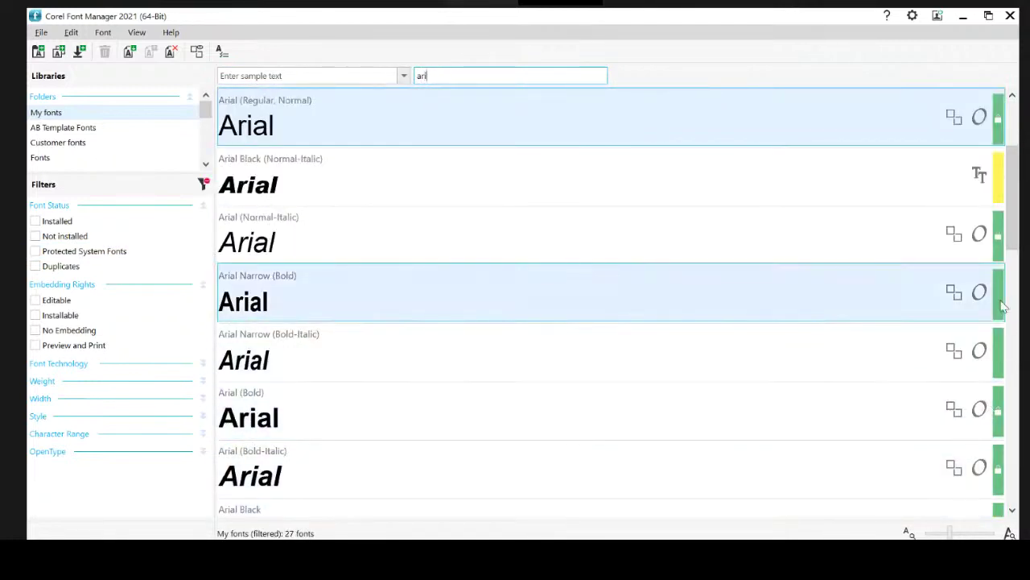
mouse_move(939, 411)
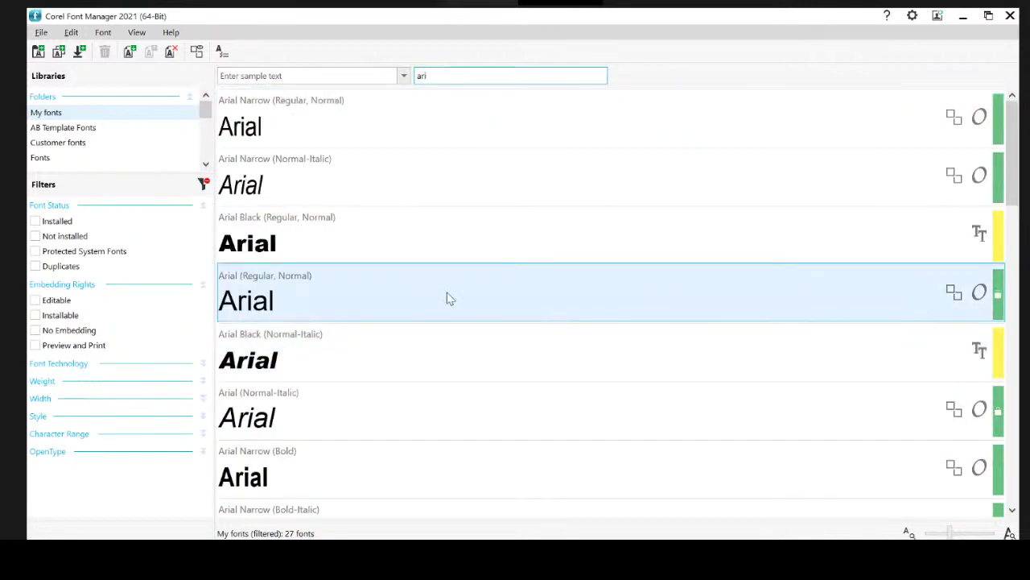
Step: Install the Arial Black (Regular, Normal) font
click(491, 254)
right_click(489, 237)
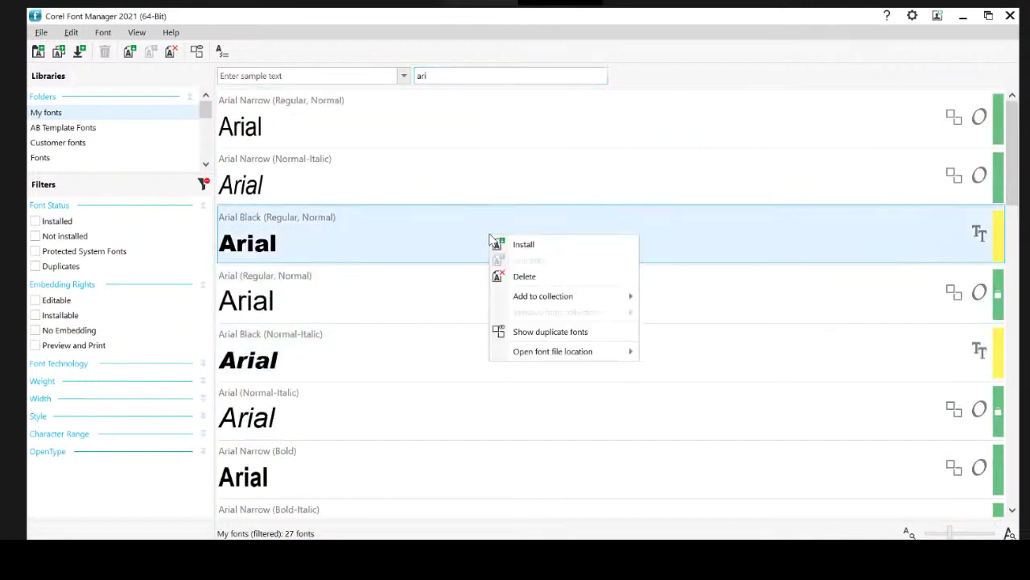
click(540, 246)
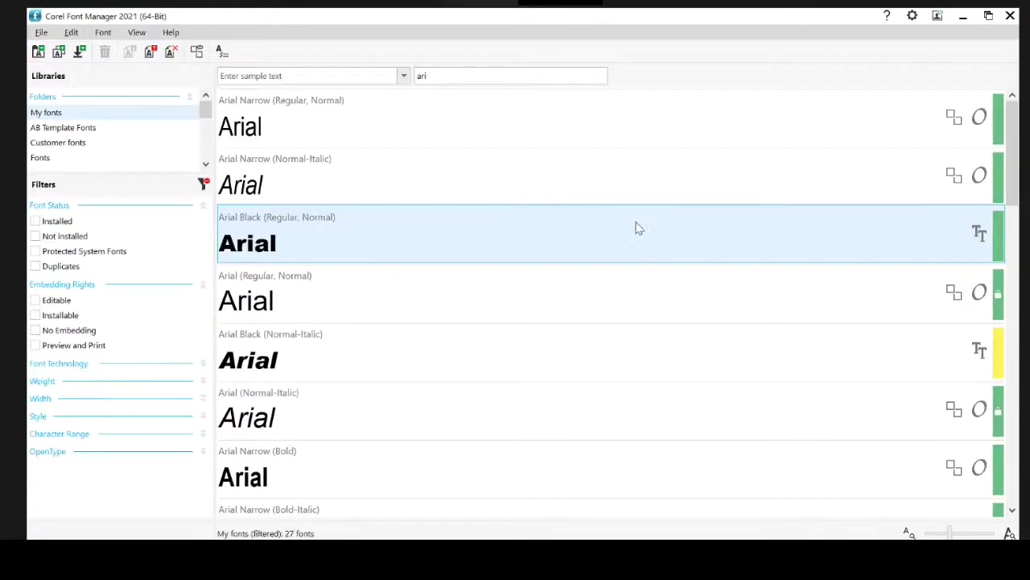
Step: Uninstall the Arial Black (Regular, Normal) font and leave only that font selected
right_click(636, 233)
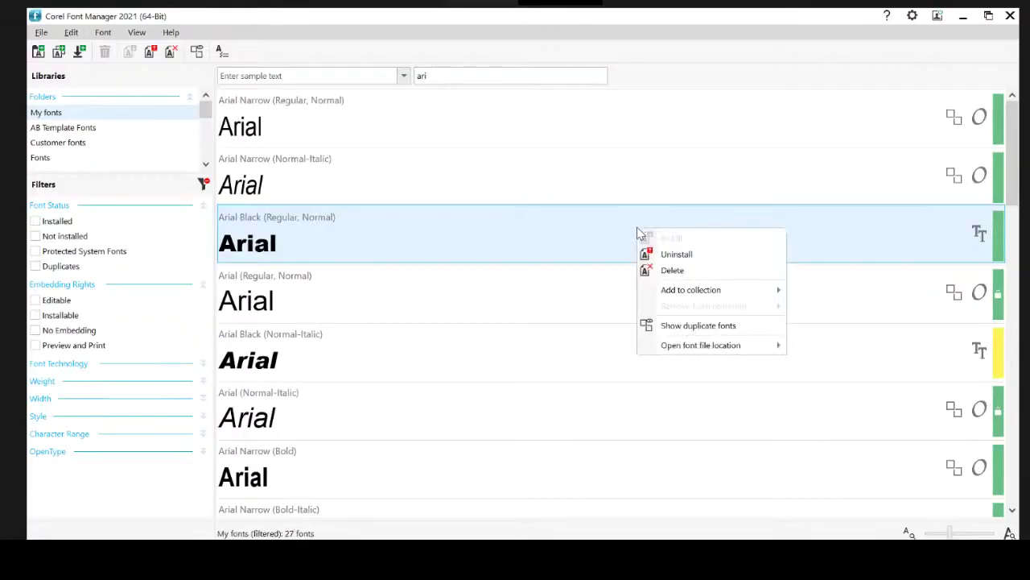
click(676, 253)
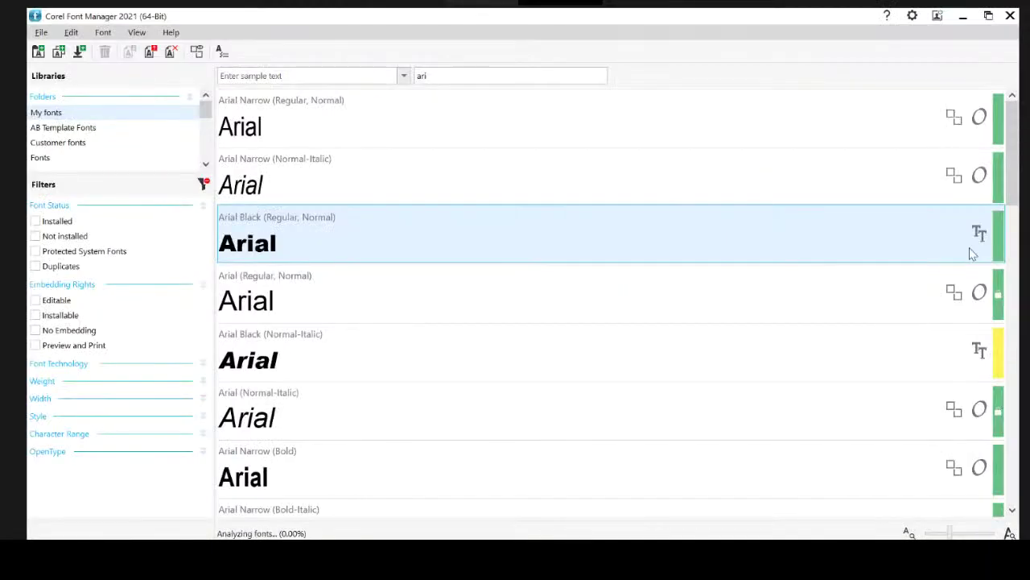
ctrl+click(716, 346)
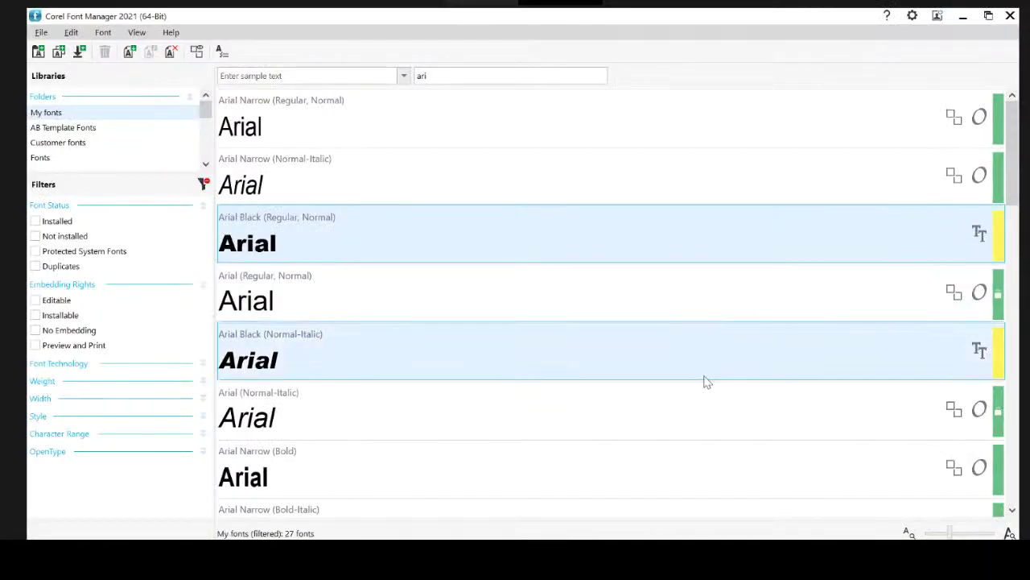
ctrl+click(712, 362)
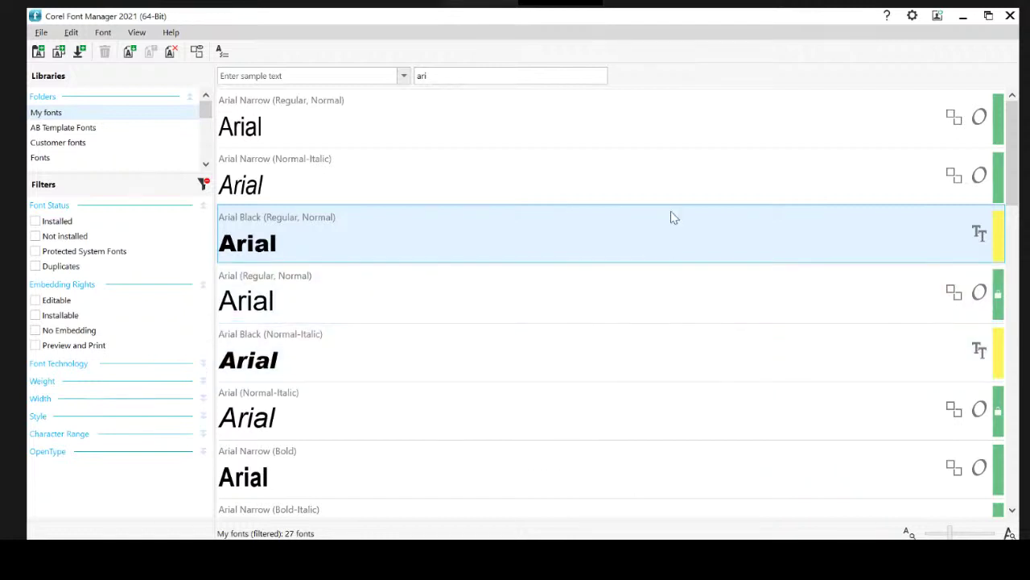
right_click(675, 214)
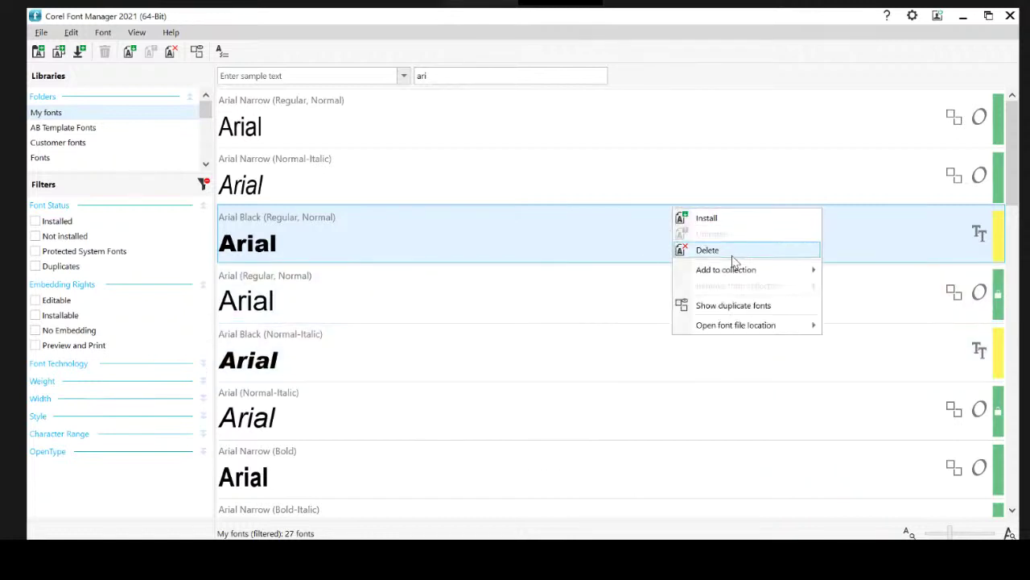
click(576, 240)
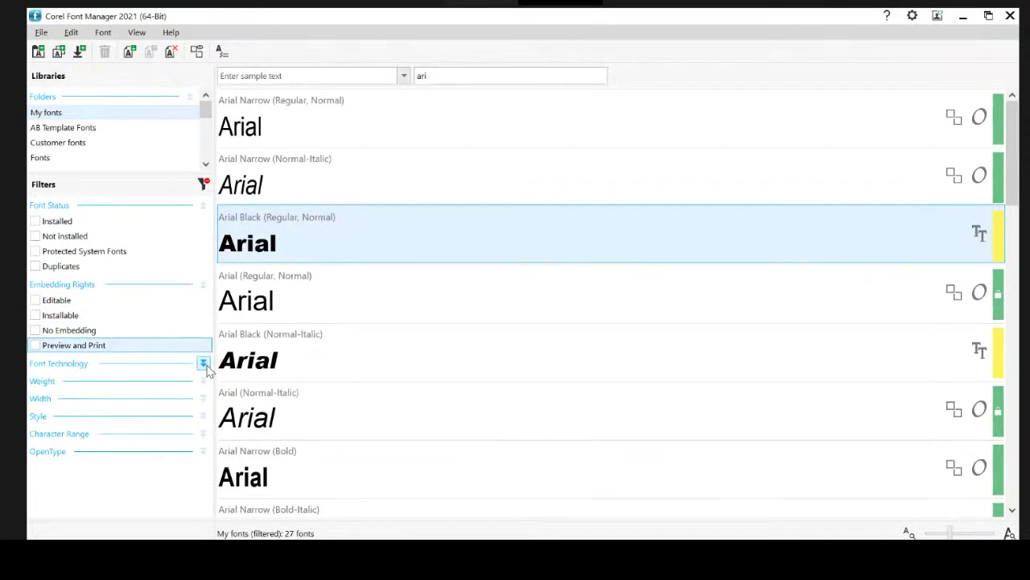
Step: Check My fonts and the Fonts folder for Variable Fonts with the Font Technology filter, and clear that filter
click(204, 365)
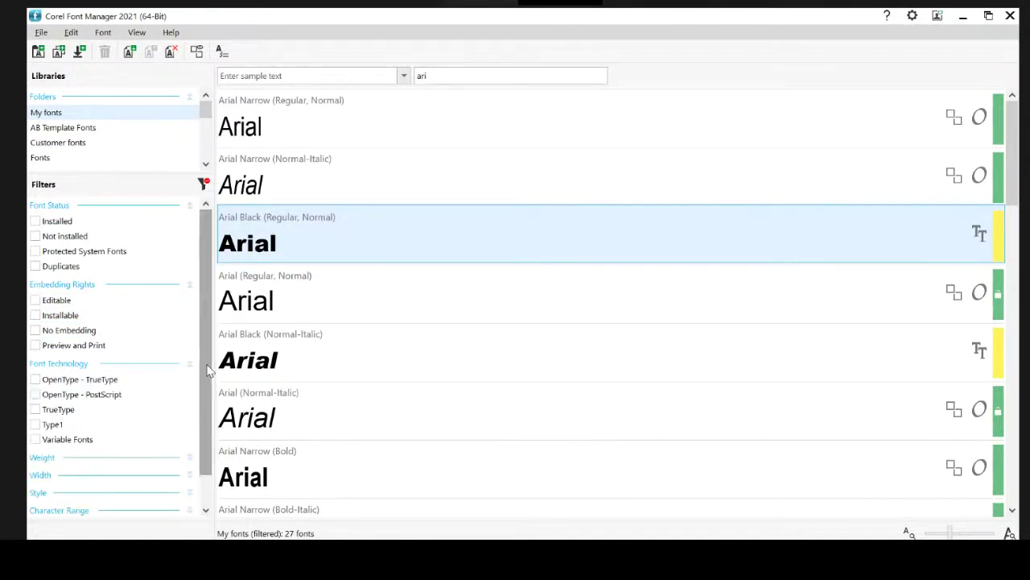
click(36, 440)
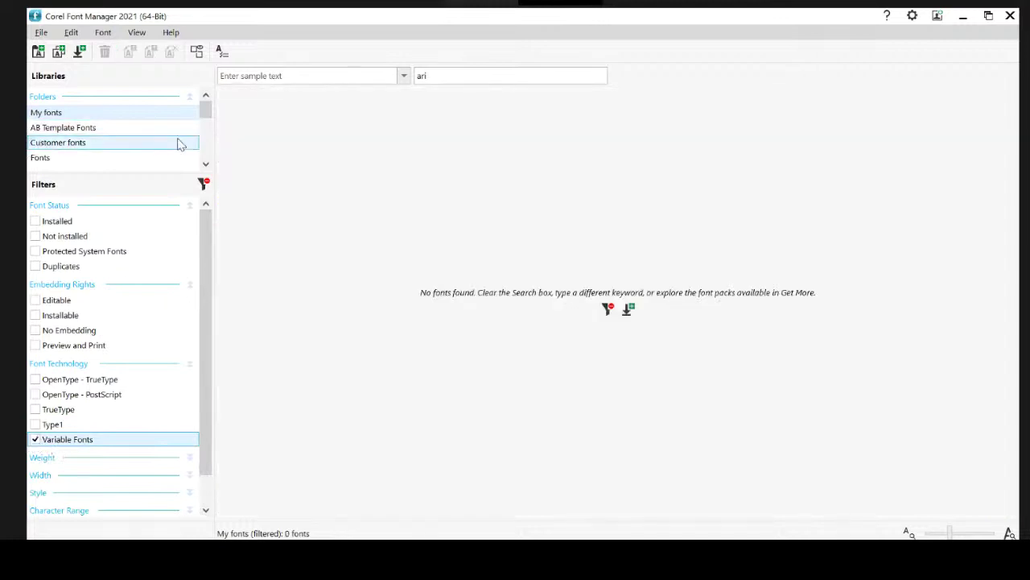
click(43, 164)
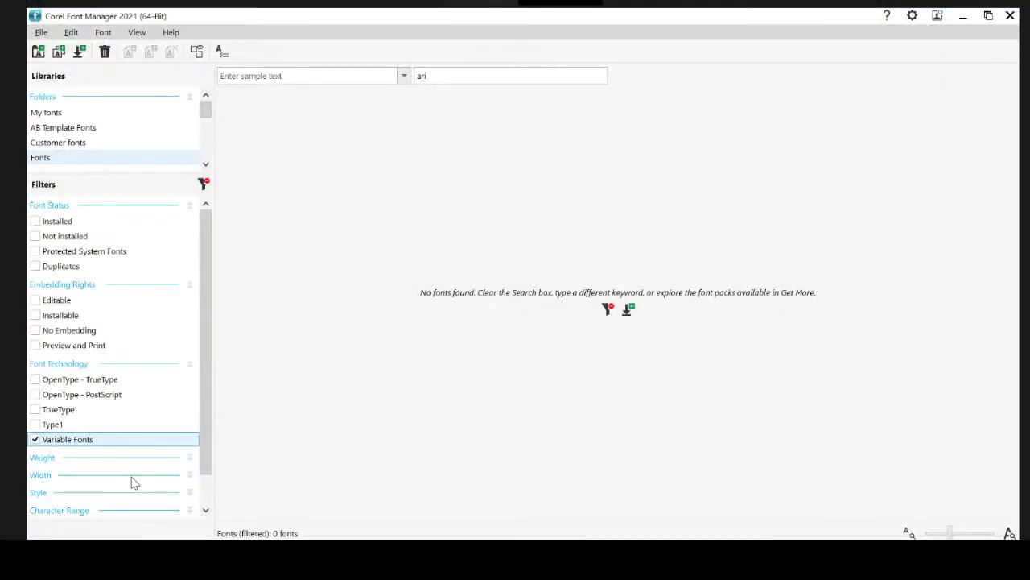
click(36, 440)
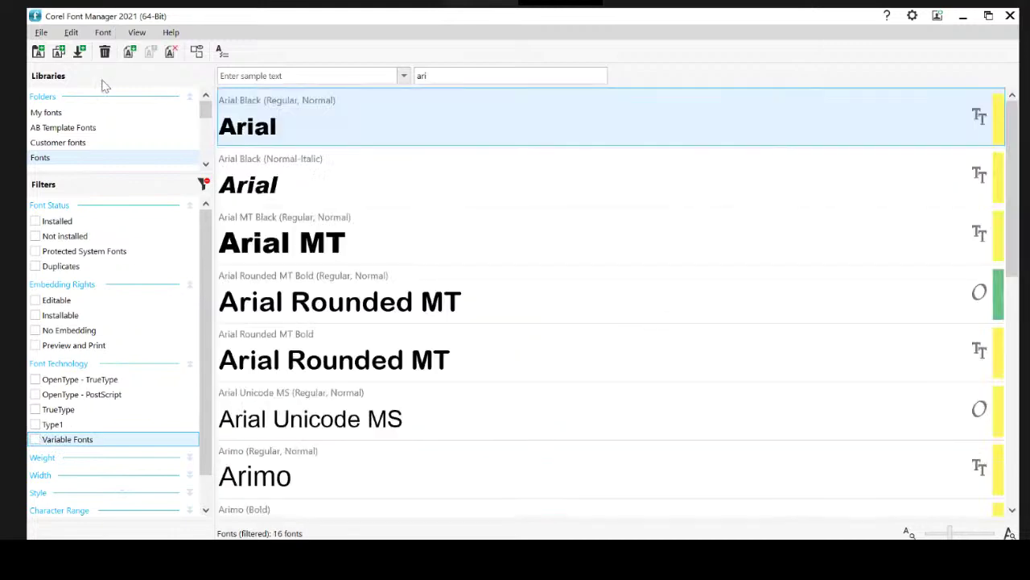
Step: Filter the Fonts folder by TrueType and by Not installed in turn, and leave only the Installed filter on
click(36, 410)
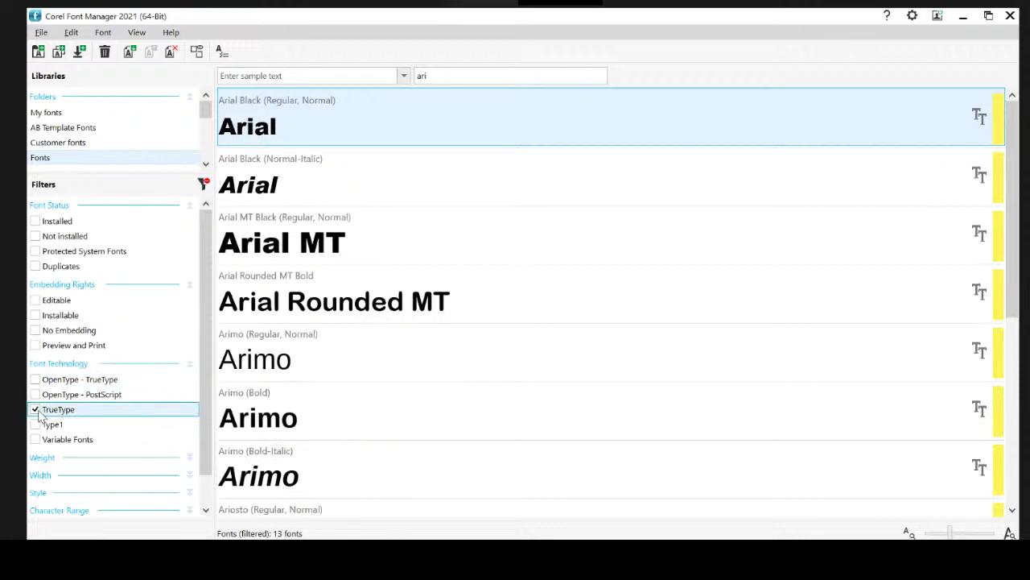
click(35, 409)
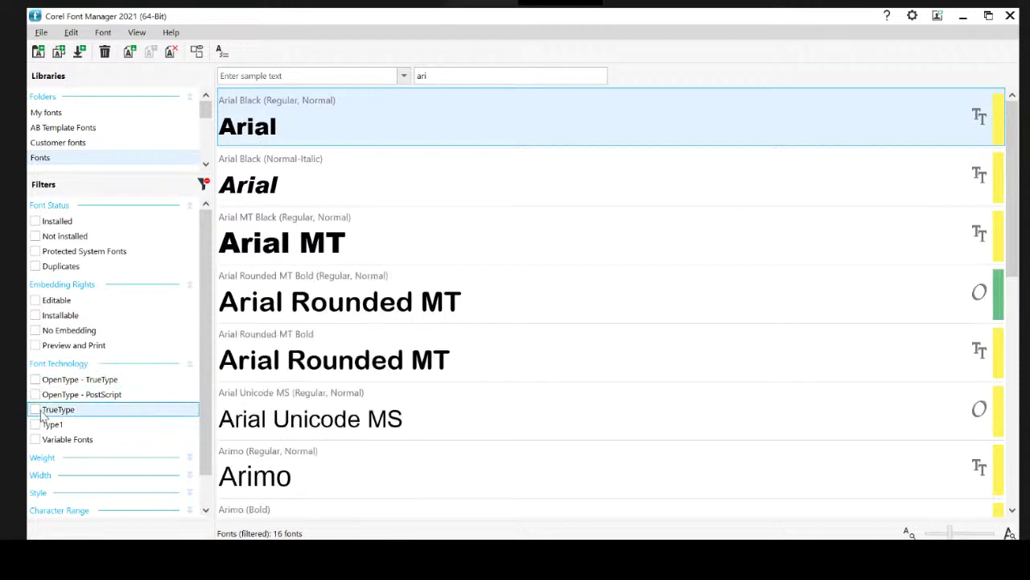
click(44, 238)
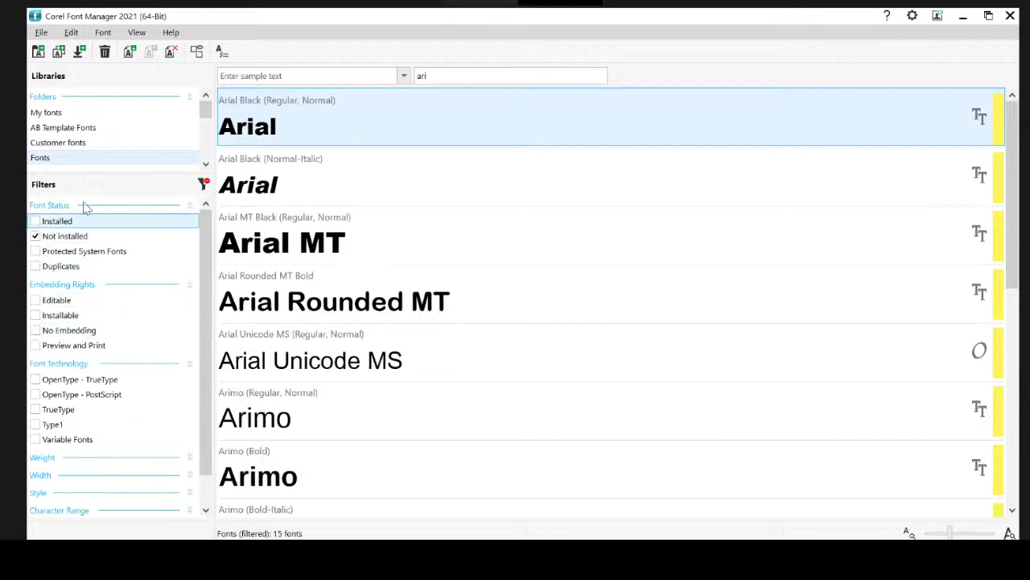
click(36, 236)
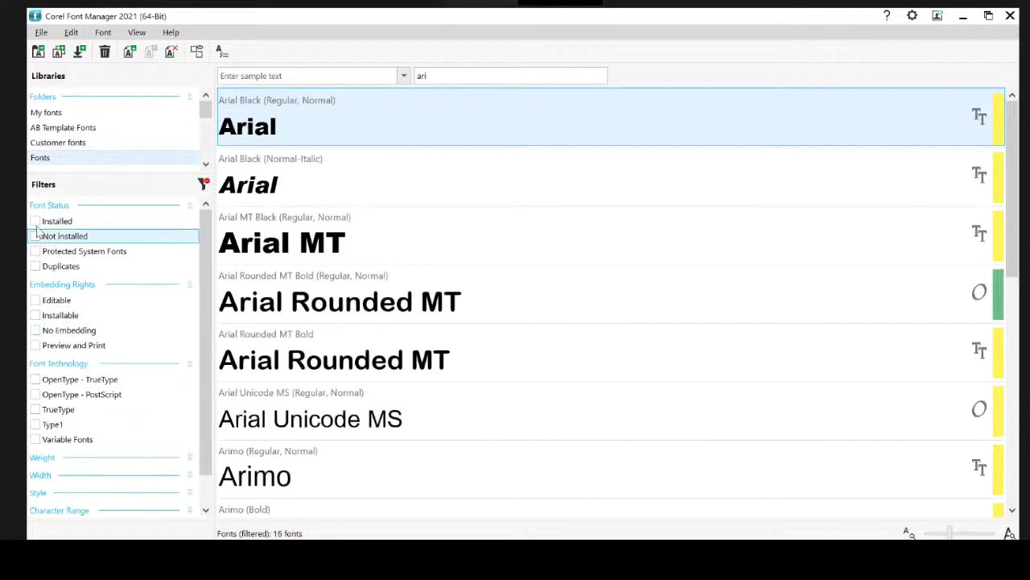
click(36, 222)
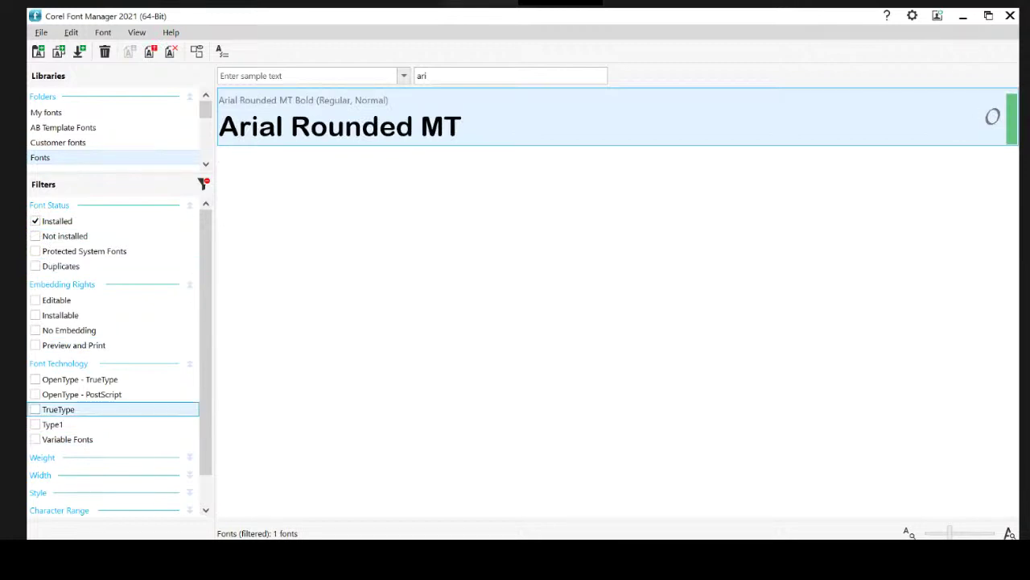
Step: Switch to CorelDRAW, select the page title's text, and filter the font list to the CONDE collection instead of Chalk
key(alt+Tab)
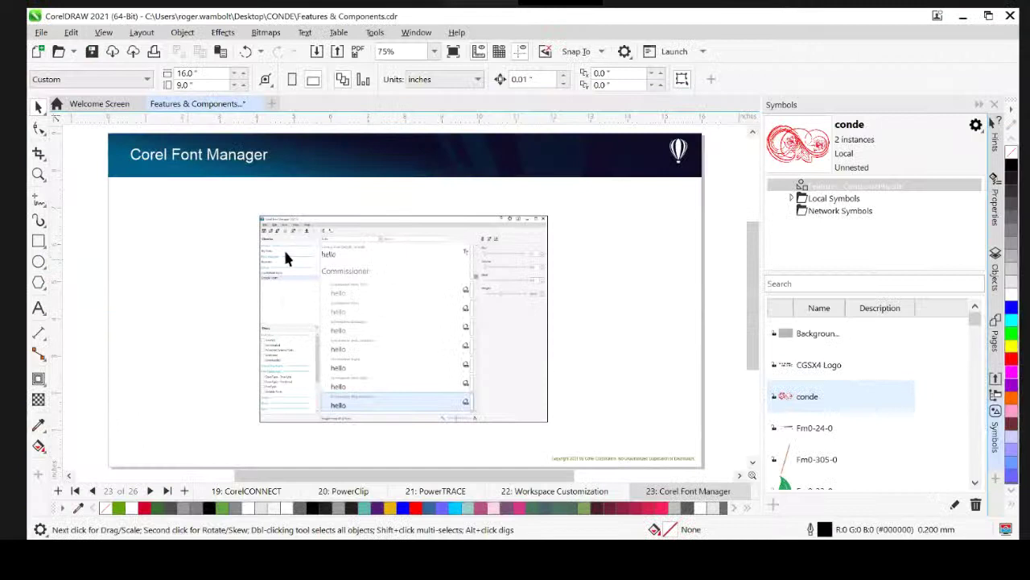
click(214, 156)
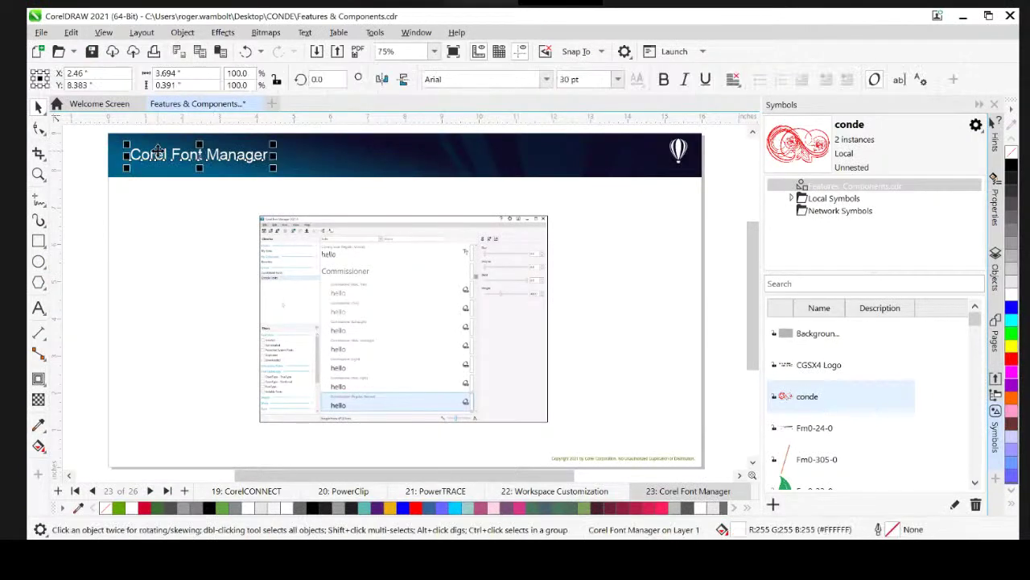
double_click(161, 155)
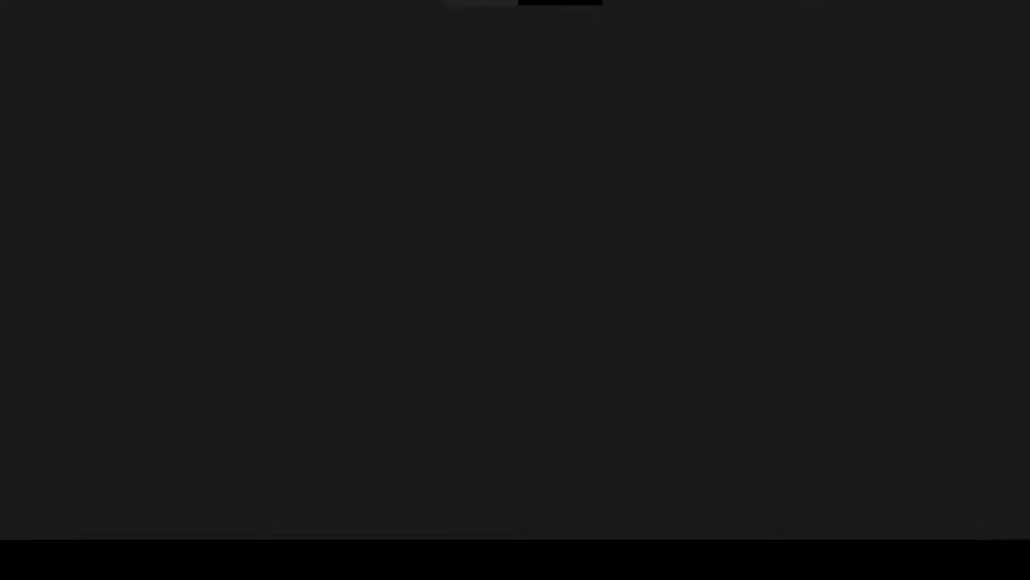
drag(129, 155, 293, 156)
click(544, 80)
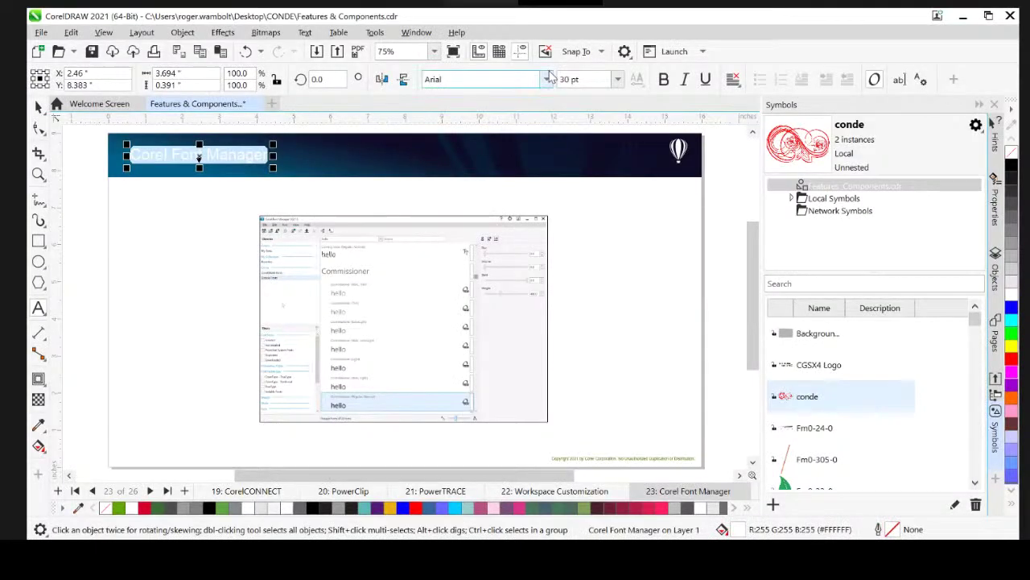
click(547, 78)
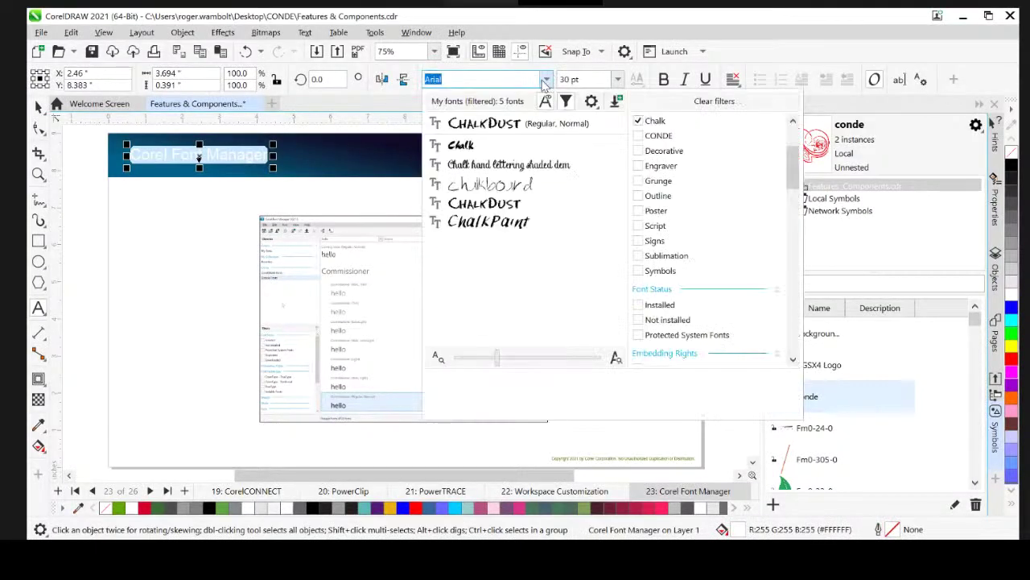
click(568, 103)
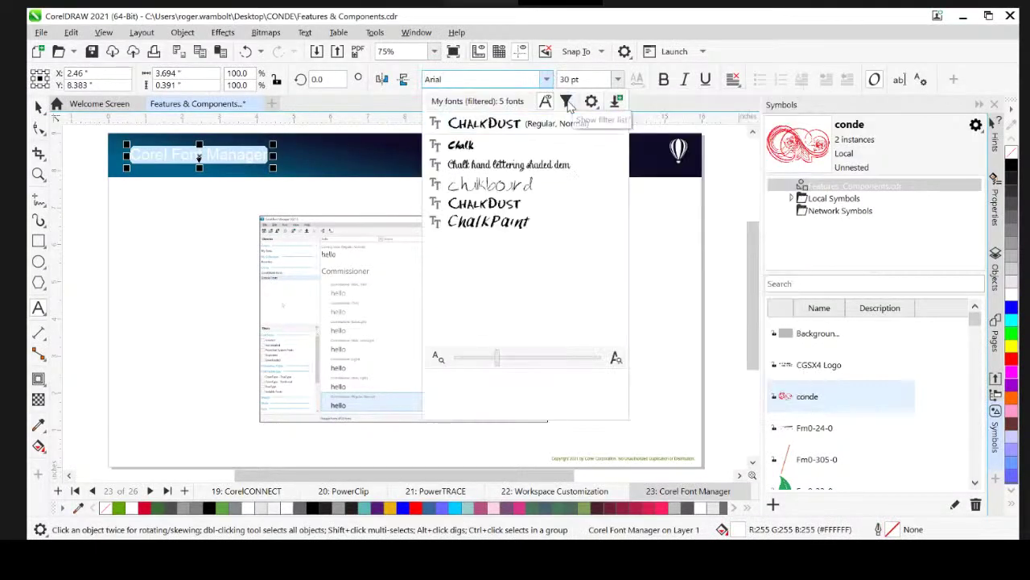
click(567, 103)
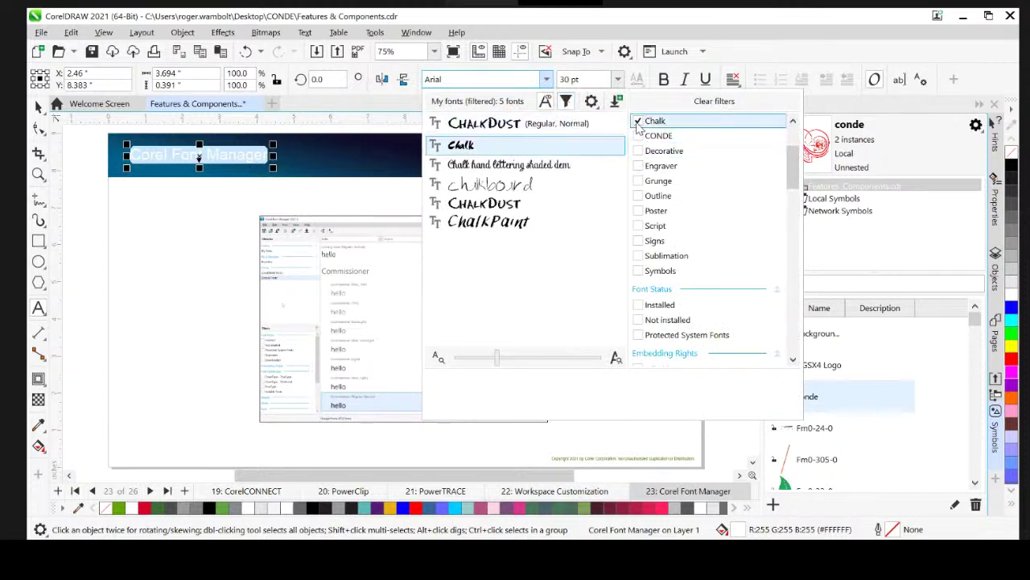
click(638, 122)
click(638, 136)
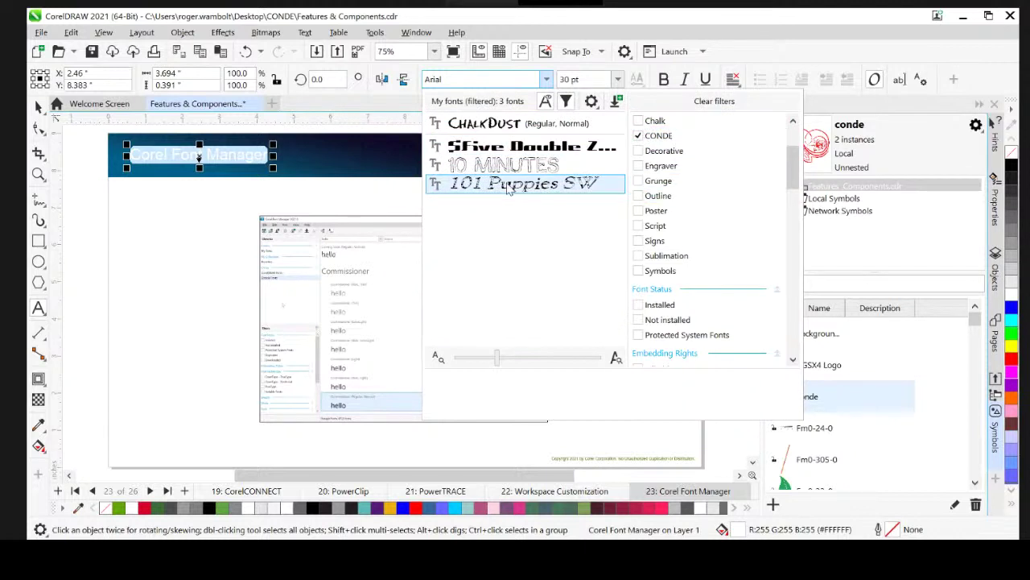
Step: Set the "Corel Font Manager" title's font to 101 Puppies SW and deselect the text
key(Escape)
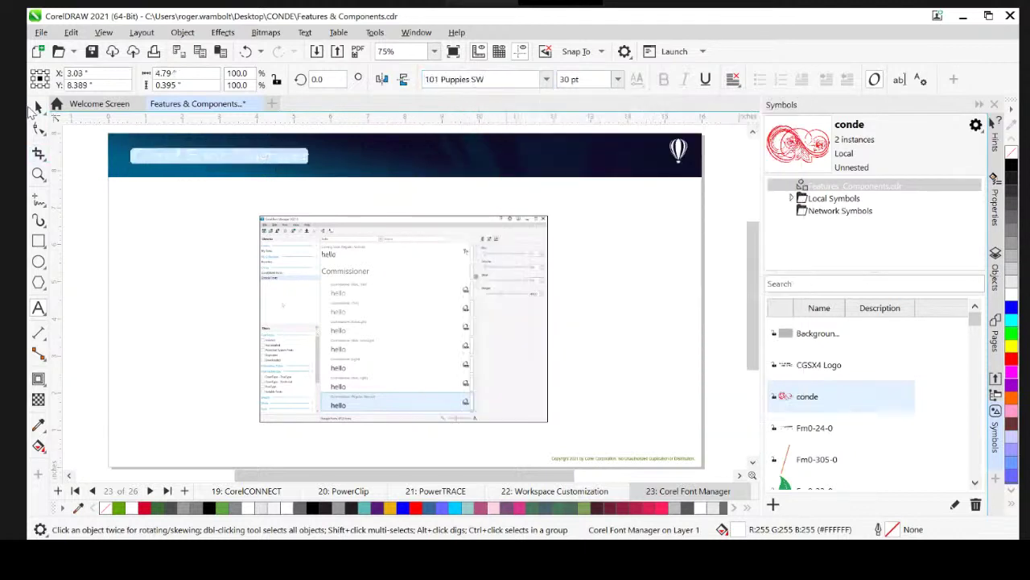
click(37, 108)
click(236, 287)
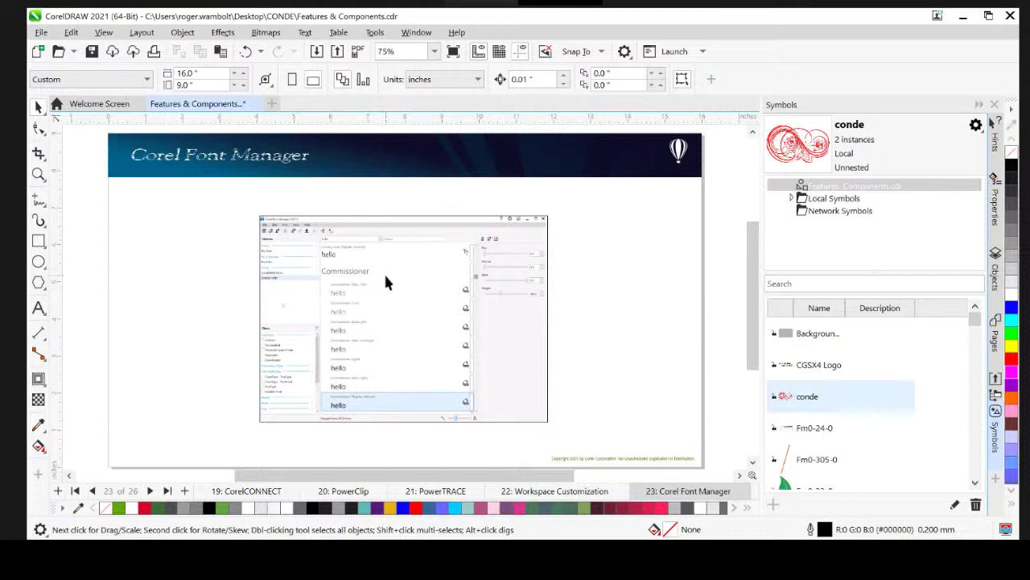
Step: Examine the online font libraries in the page's screenshot, and filter the Welcome Screen's store to Free items
scroll(386, 277, up, 2)
scroll(391, 287, up, 3)
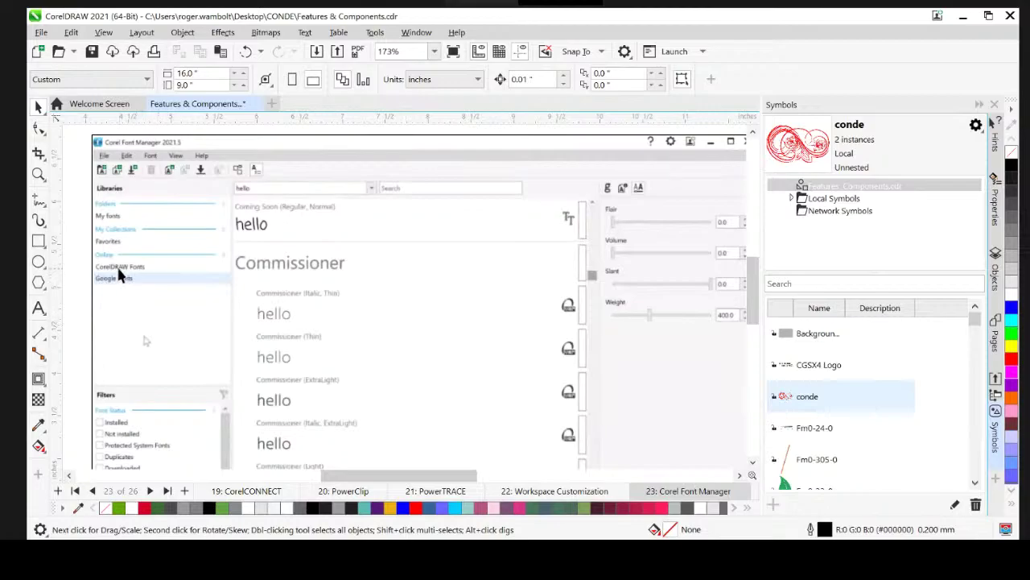
click(100, 103)
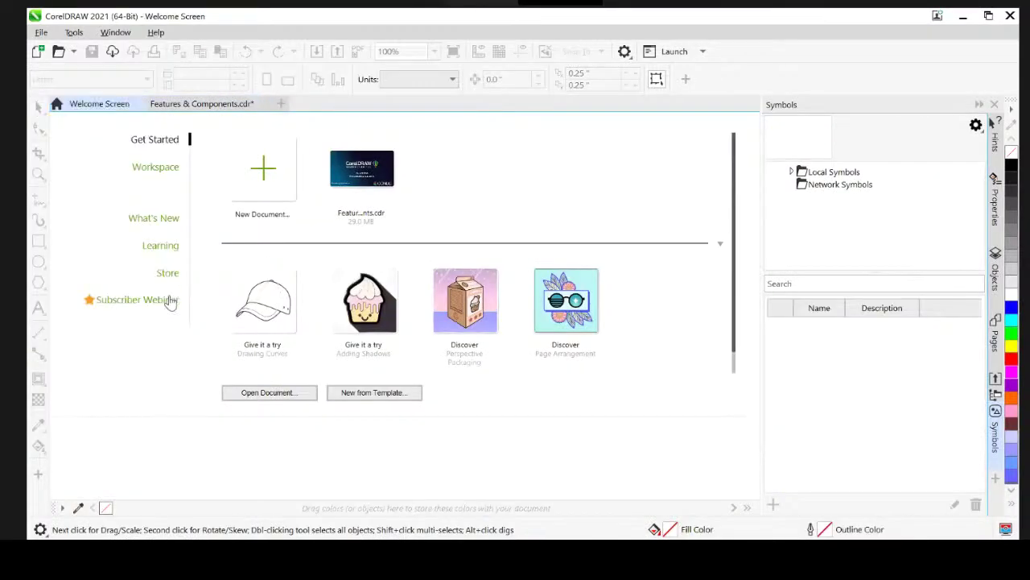
click(169, 274)
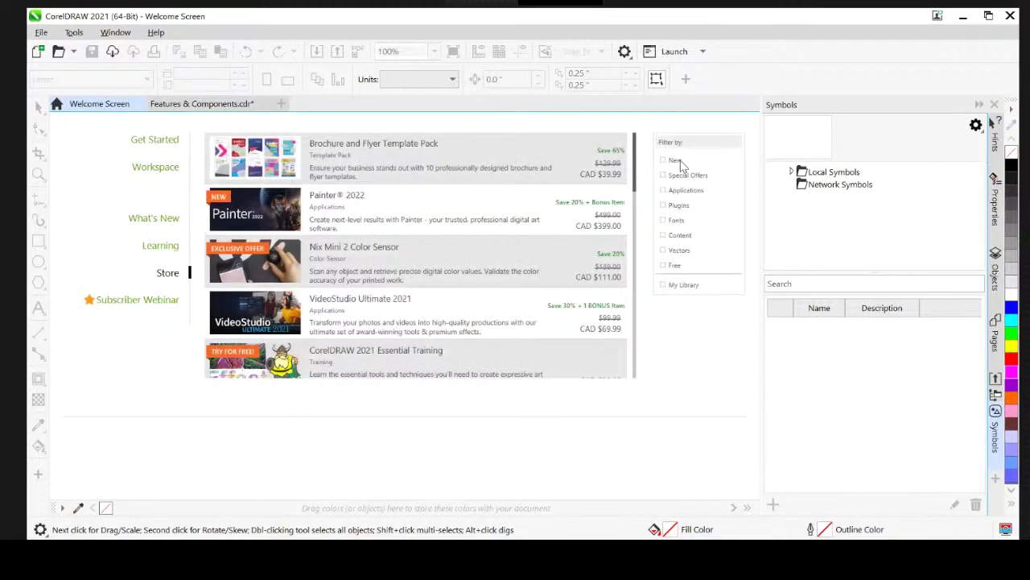
click(663, 266)
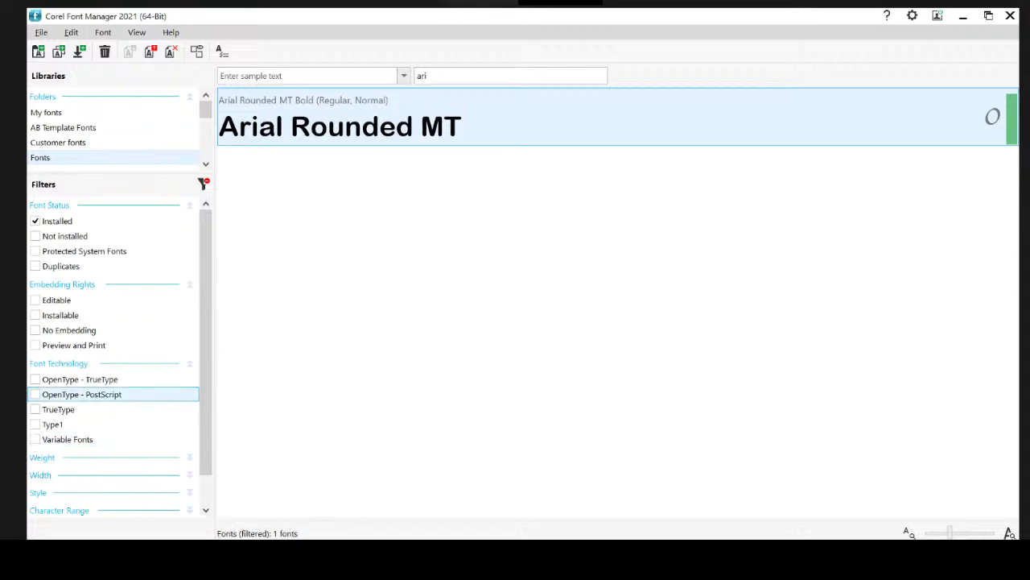
key(alt+Tab)
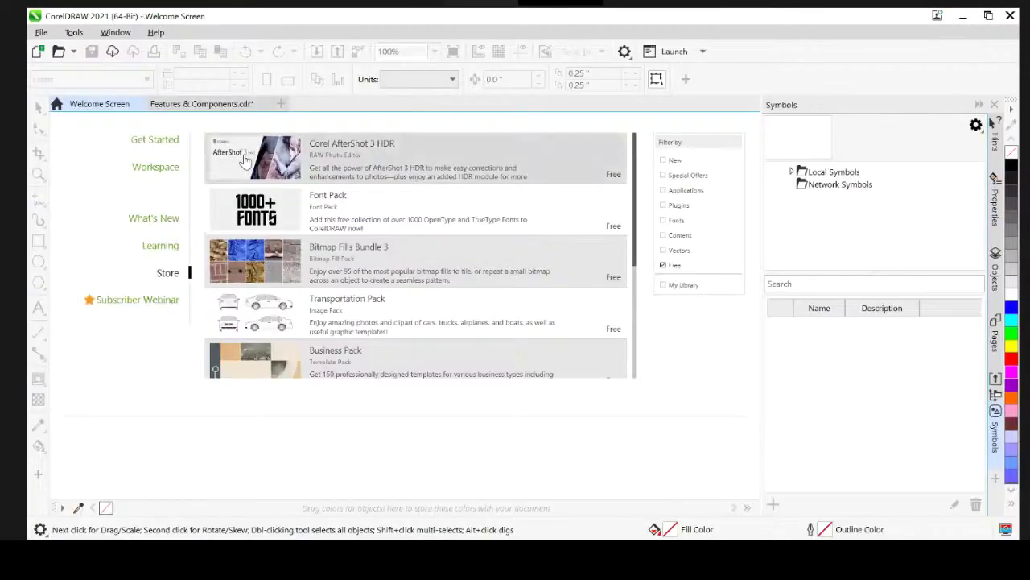
Step: Return to the Features & Components document and show the discount and training offers on page 25, Additional Resources
click(187, 102)
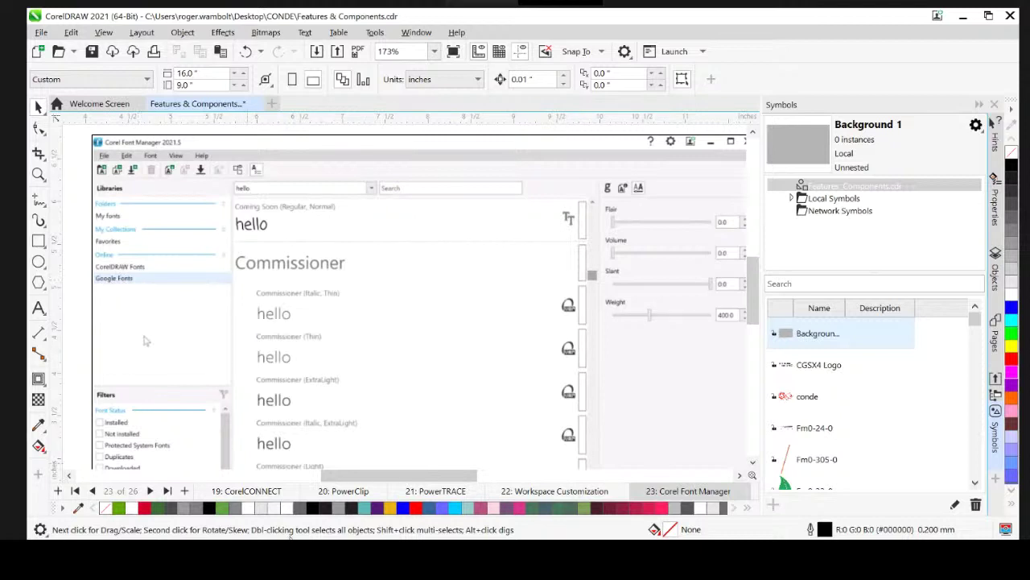
scroll(381, 307, down, 1)
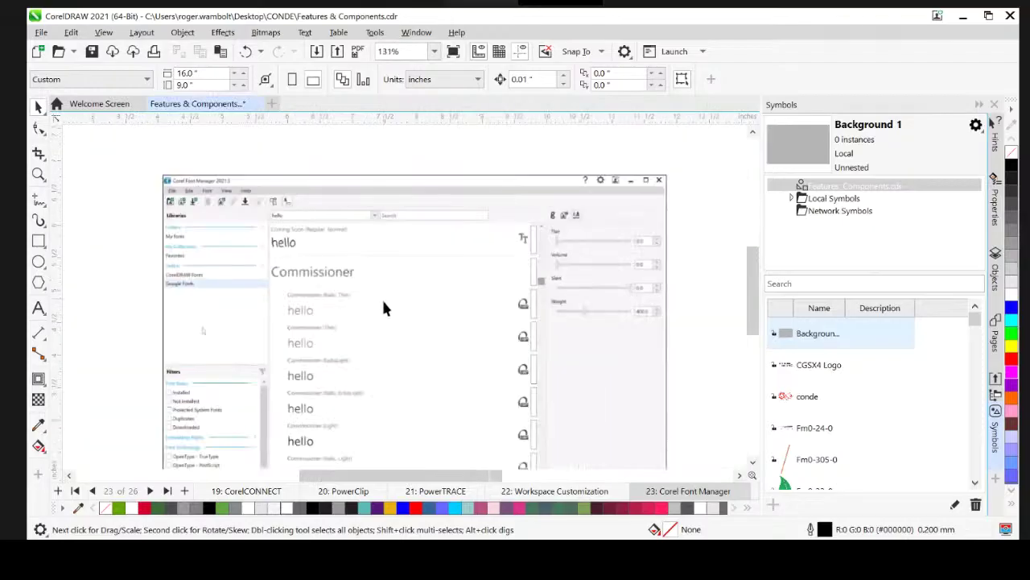
key(Page_Down)
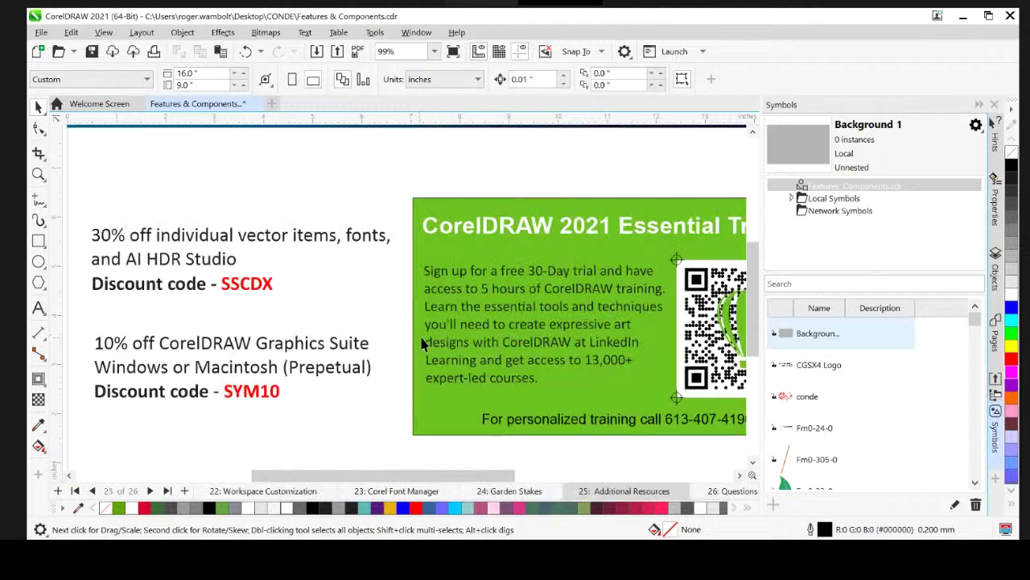
scroll(430, 342, down, 1)
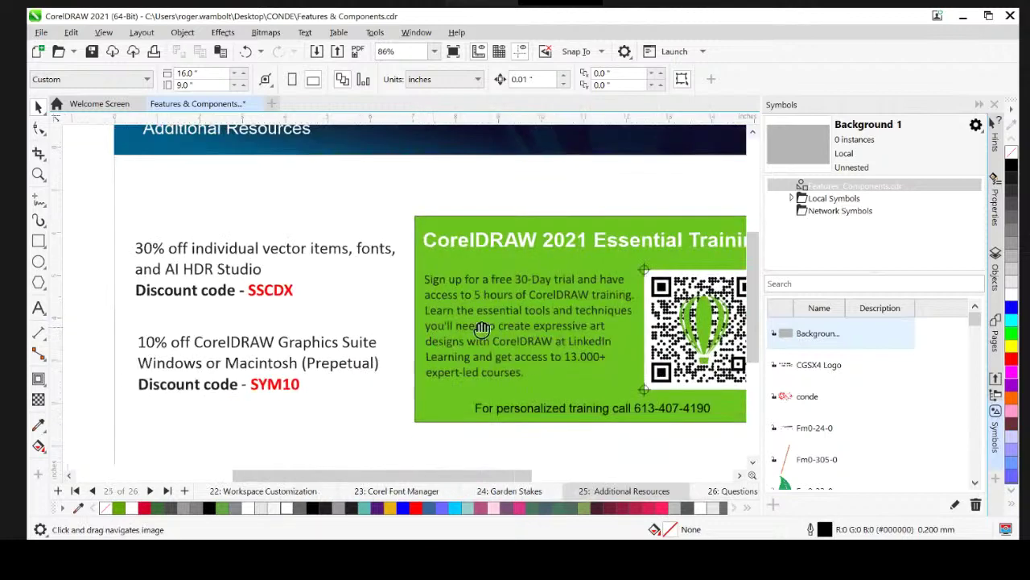
drag(481, 329, 453, 318)
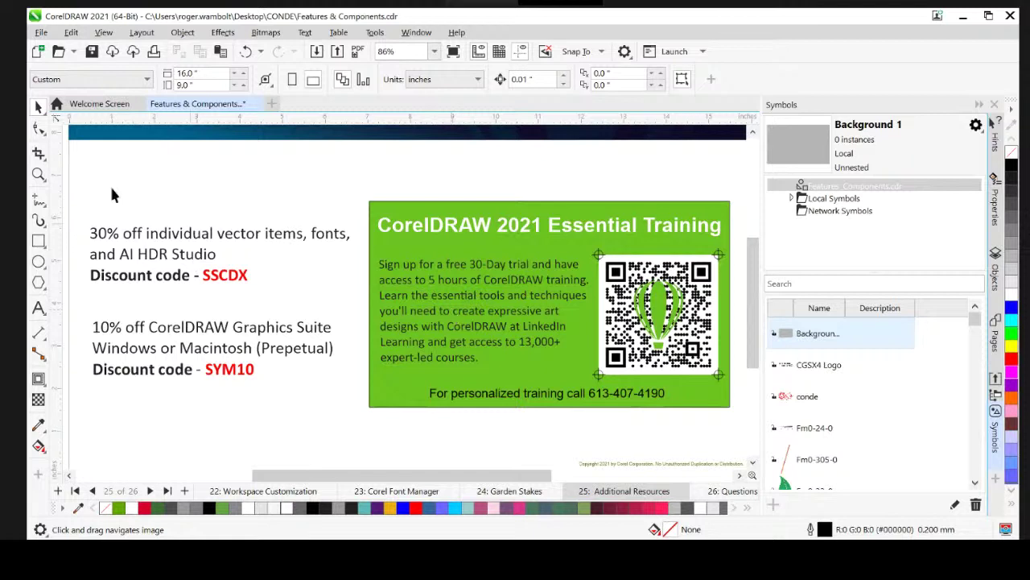
Step: Add the Vectors filter to the Welcome Screen's store, browse the vector packs, and clear the Free filter
click(99, 101)
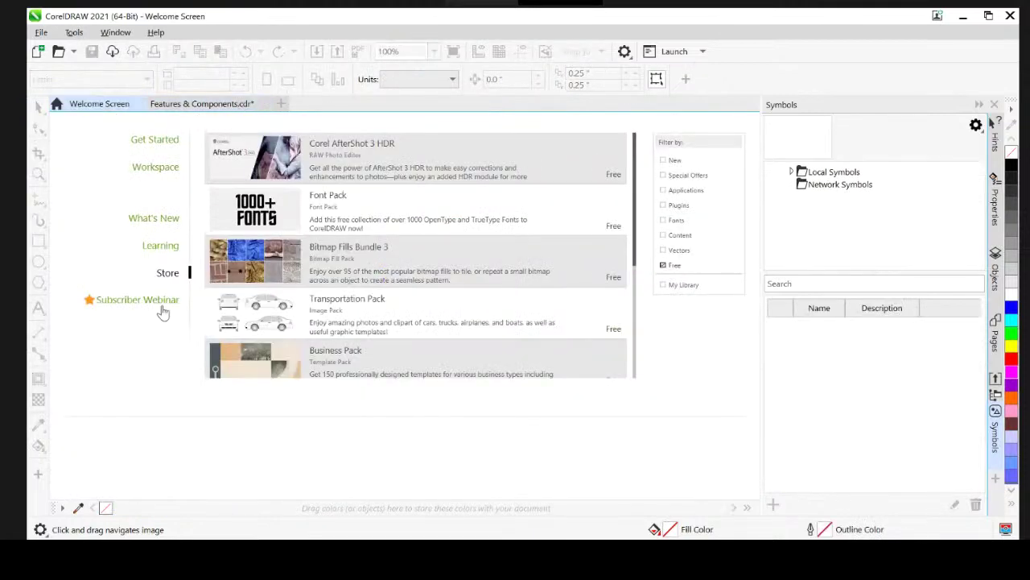
click(663, 250)
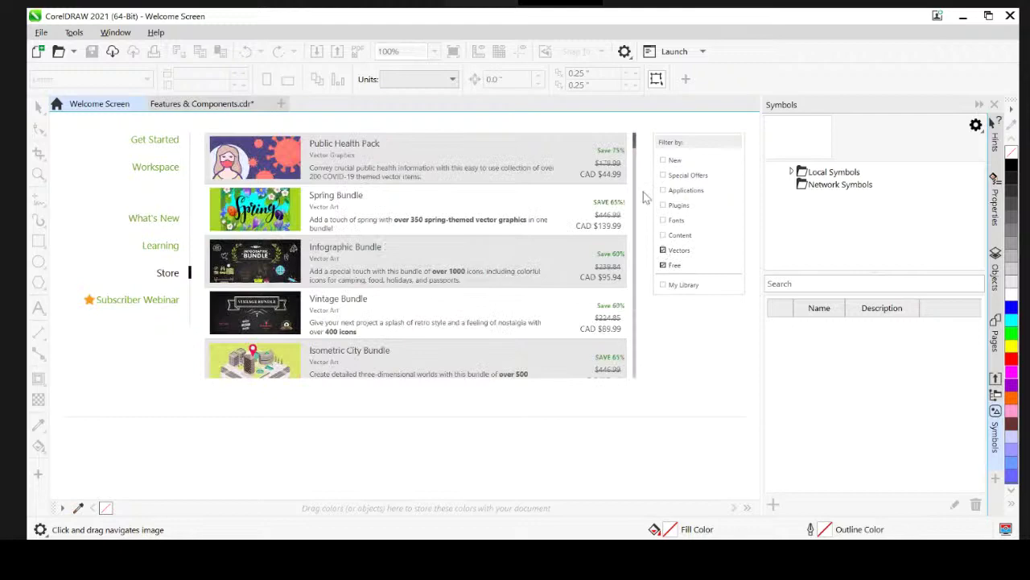
scroll(470, 329, down, 5)
scroll(475, 330, down, 3)
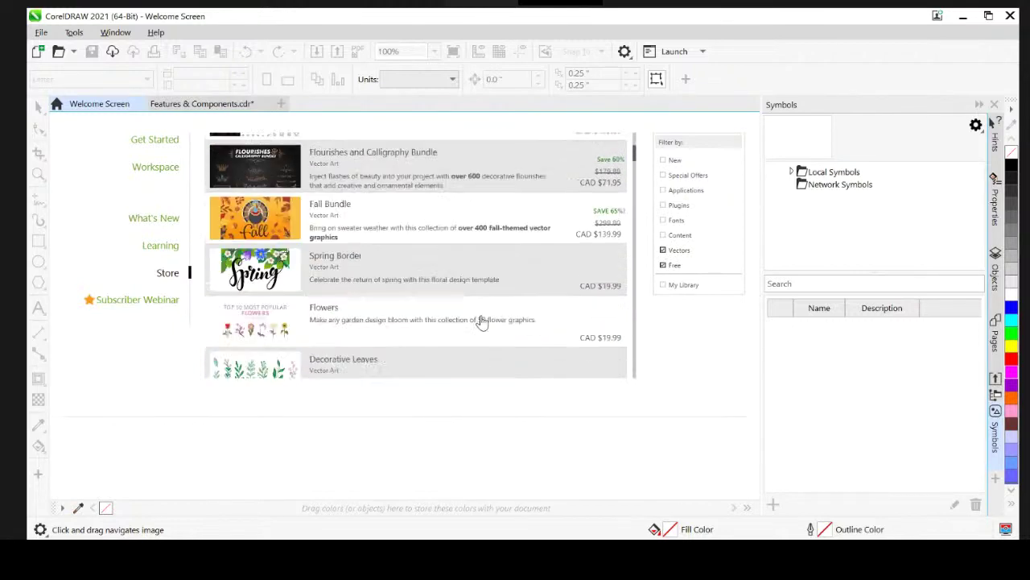
click(663, 265)
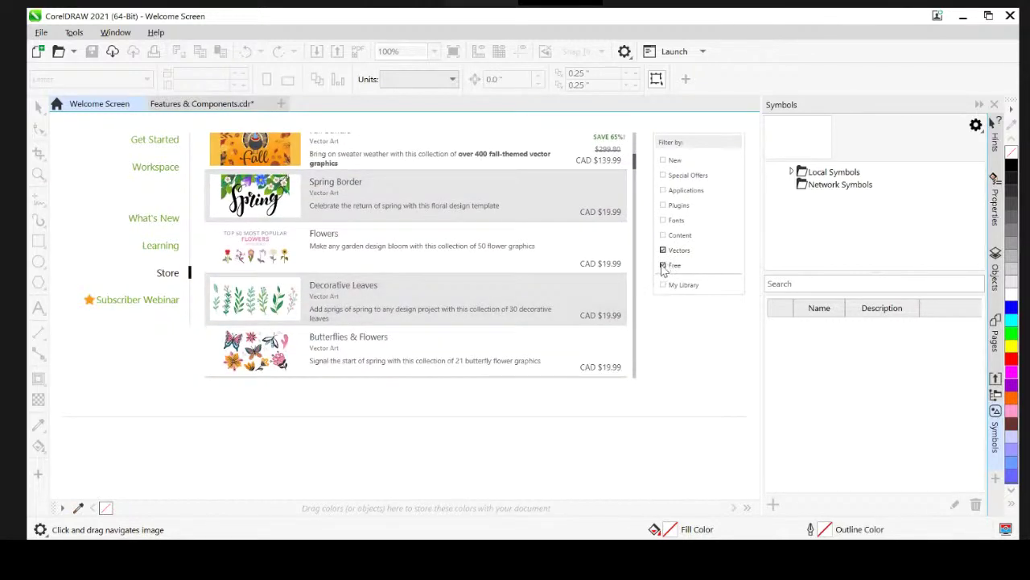
Step: Replace the store's Vectors filter with Applications and browse the listed programs
click(664, 250)
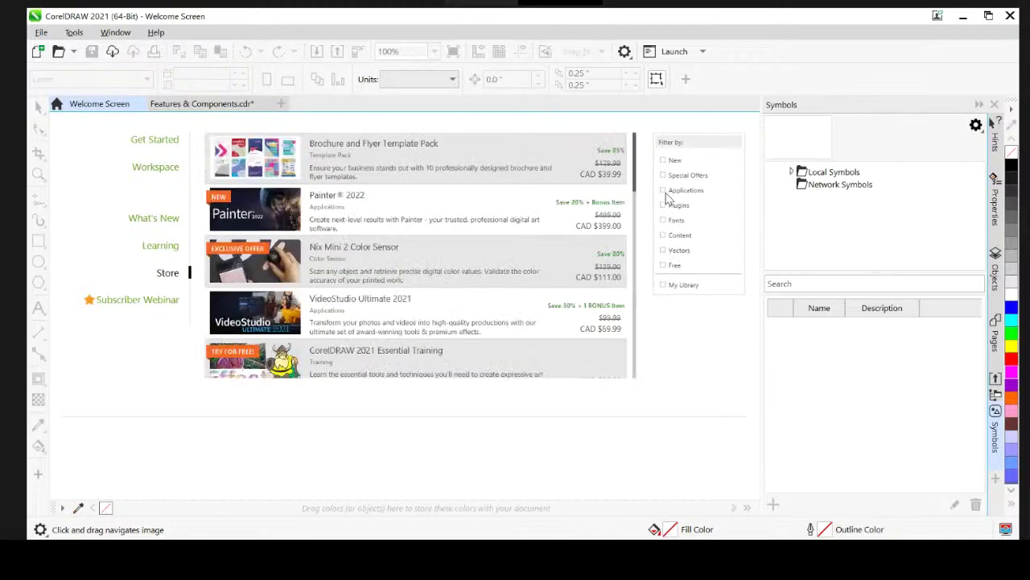
click(663, 190)
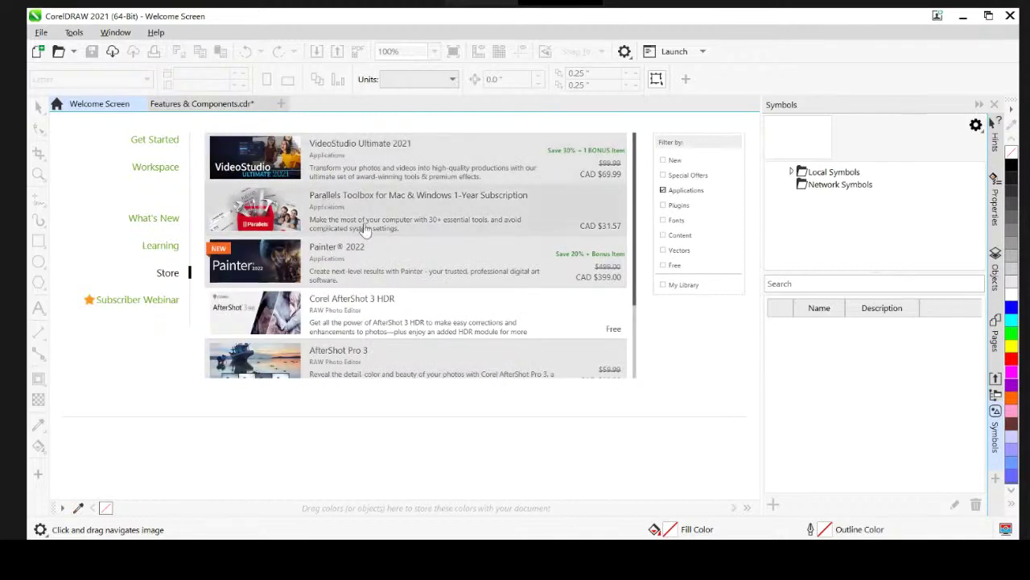
scroll(483, 235, down, 2)
scroll(481, 230, up, 3)
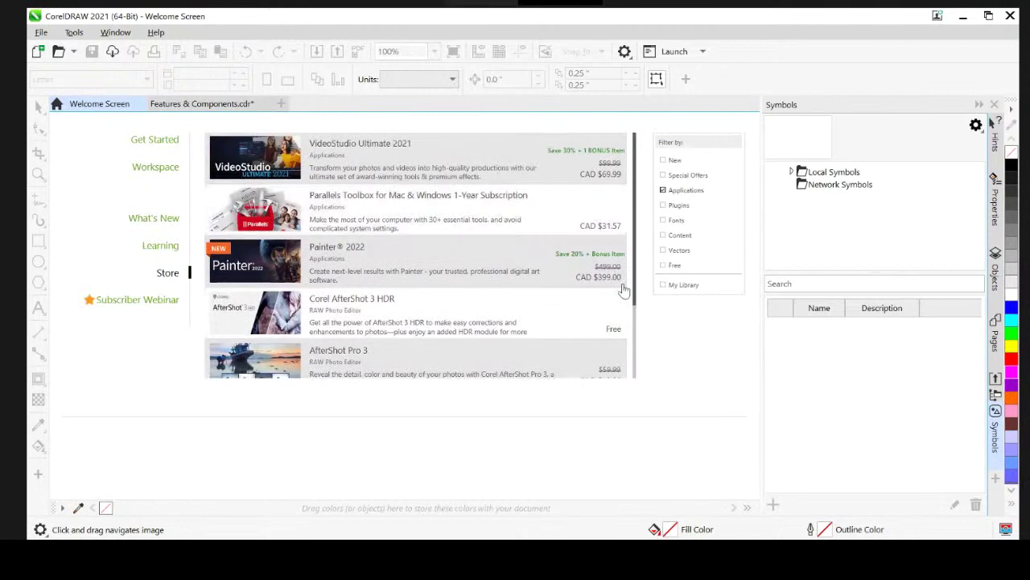
Step: Replace the Applications filter with My Library, browse the owned vector packs, and return to the Features & Components document
click(664, 190)
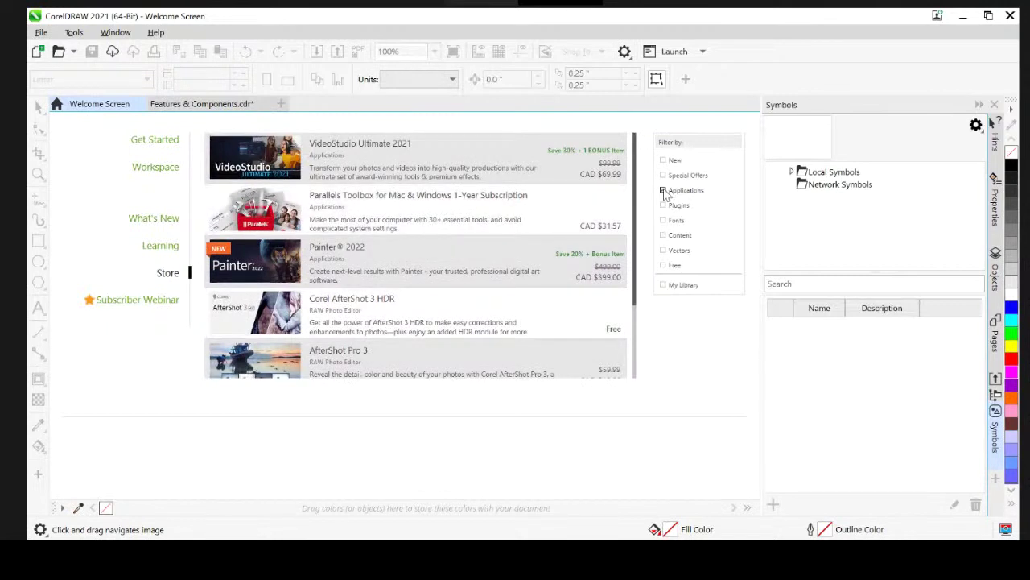
click(663, 285)
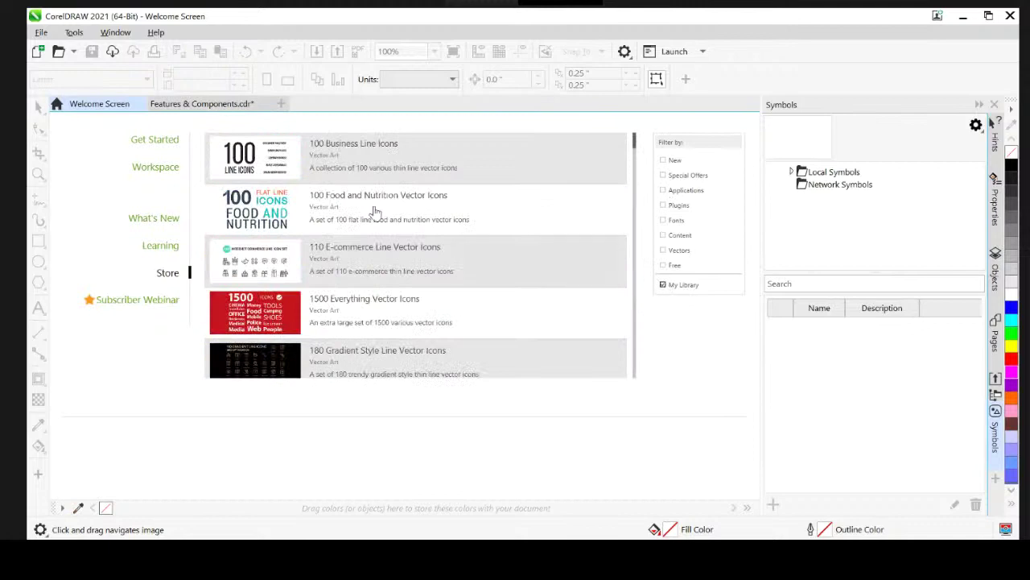
scroll(394, 202, down, 5)
scroll(411, 219, down, 10)
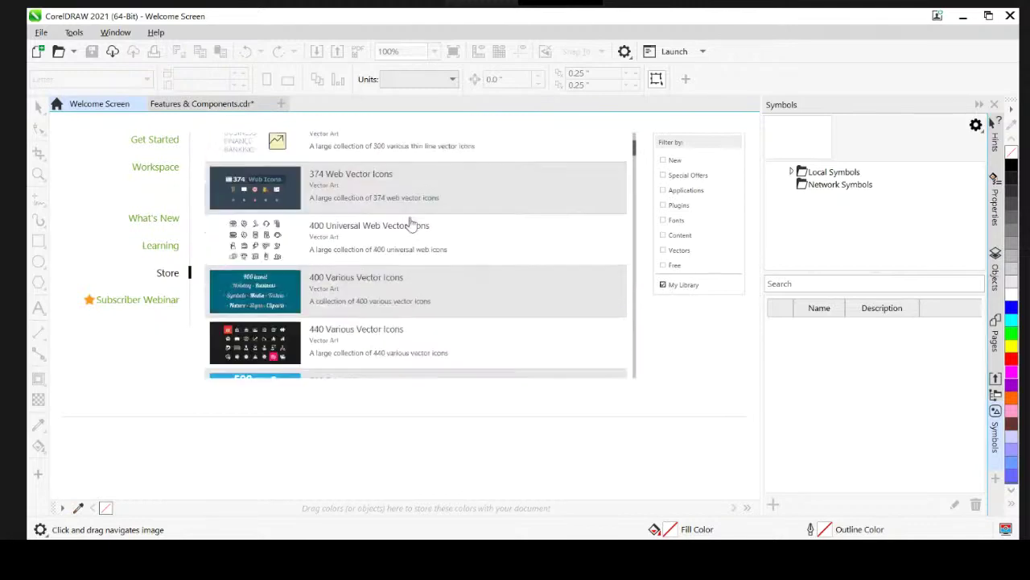
click(184, 104)
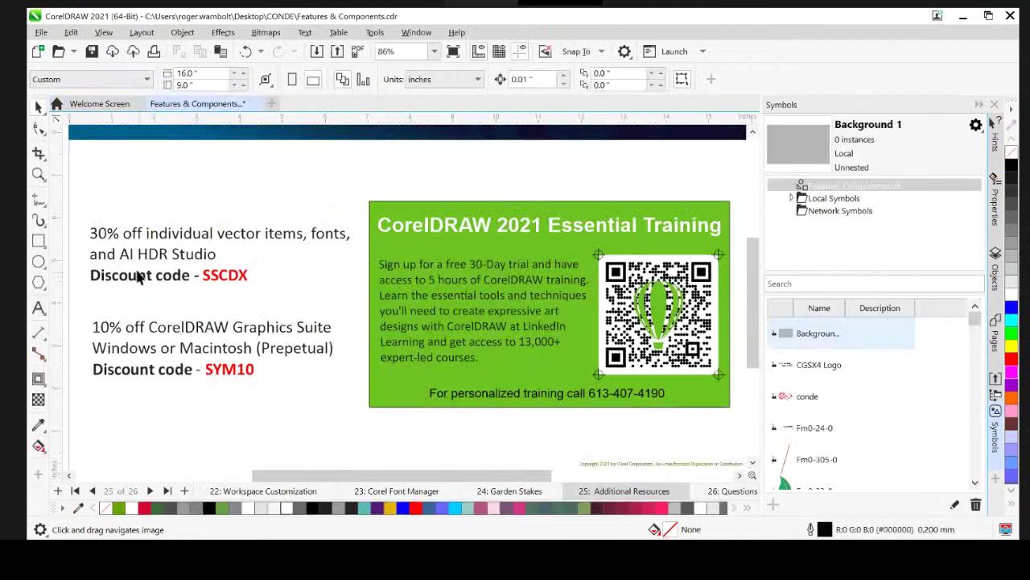
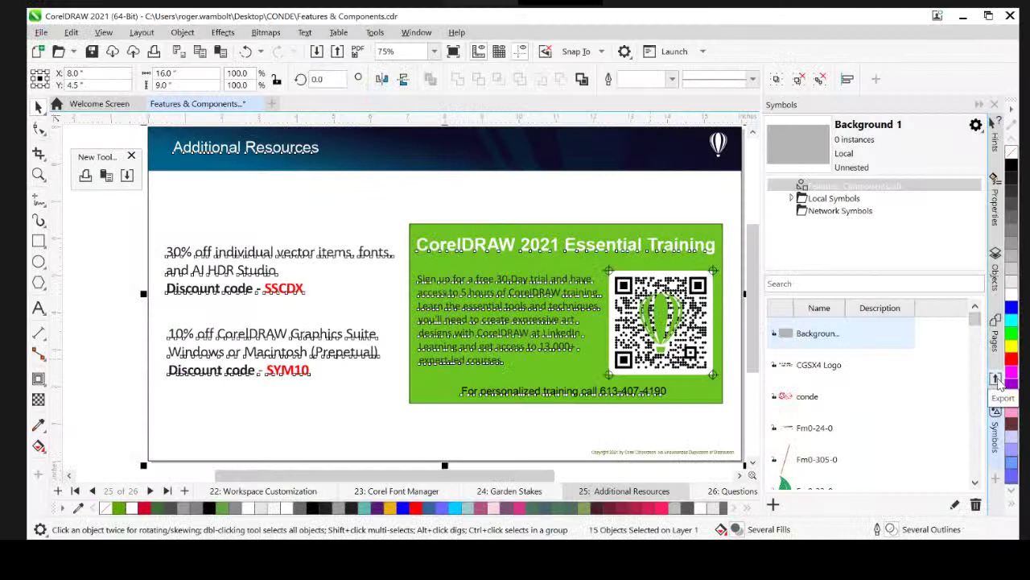
Step: Show the Export docker with its list of assets and formats
click(996, 380)
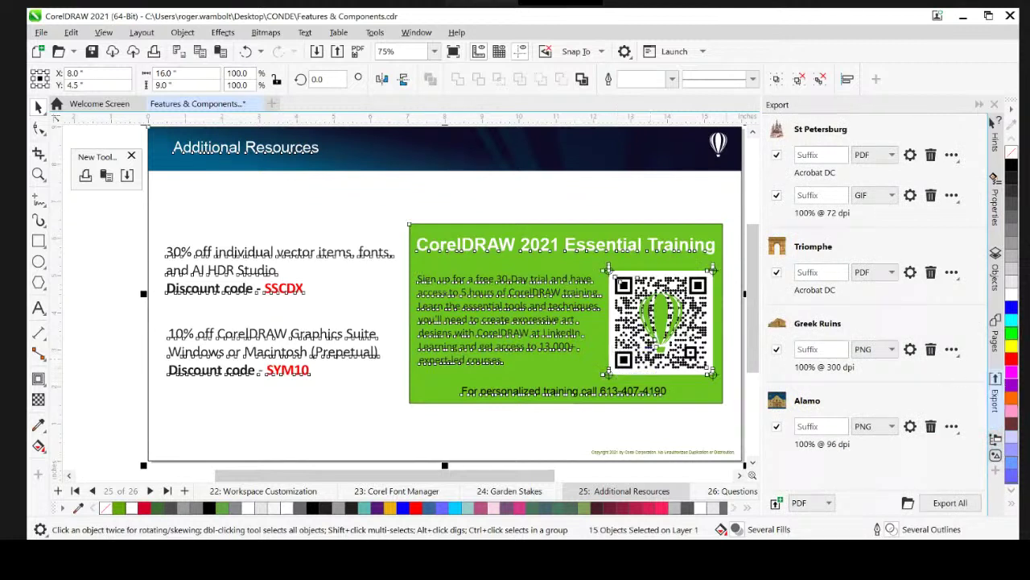
key(super+w)
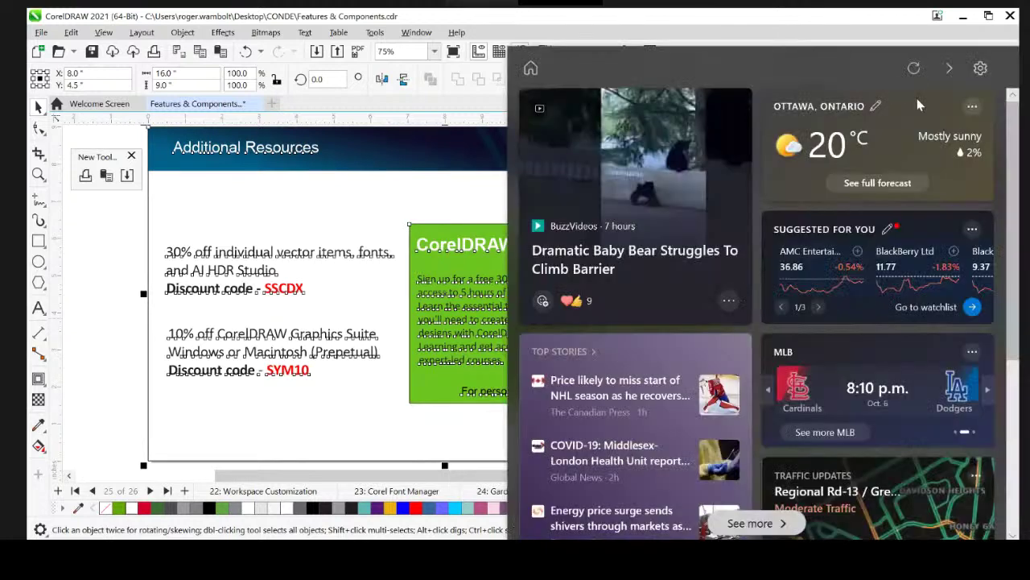
key(super+w)
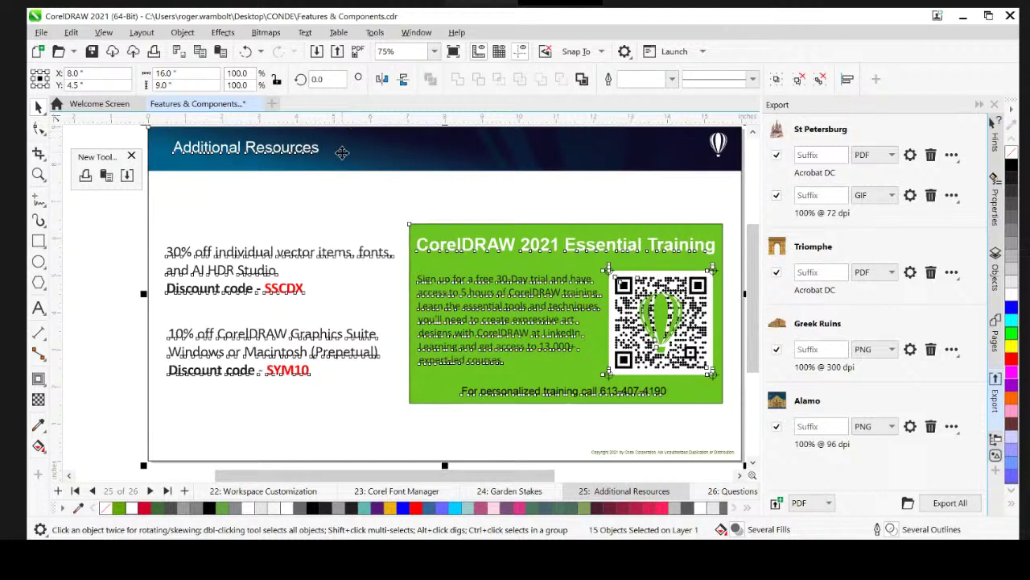
Step: Insert a QR code on the Additional Resources page and place it above the 30% discount text
click(176, 105)
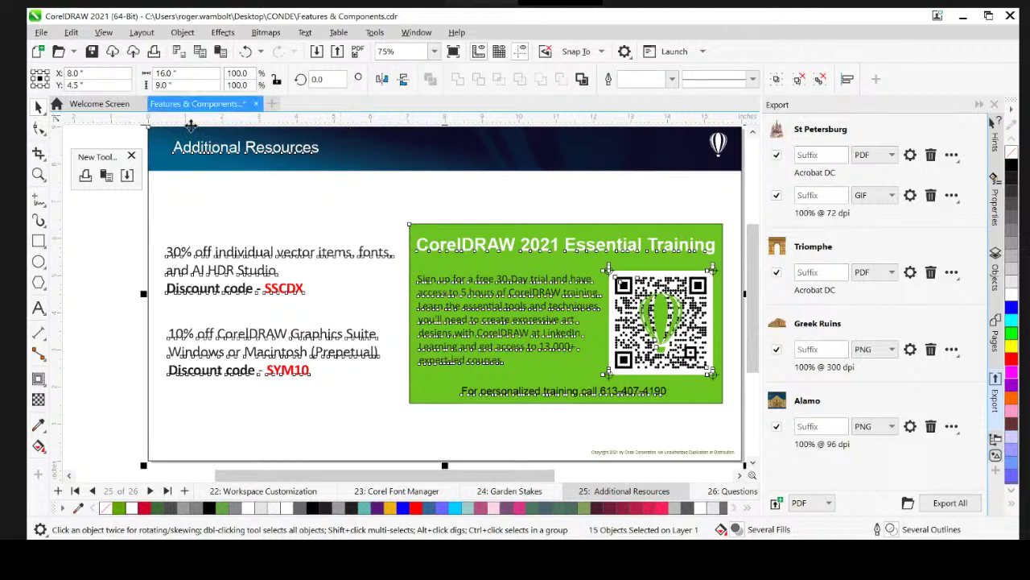
click(182, 33)
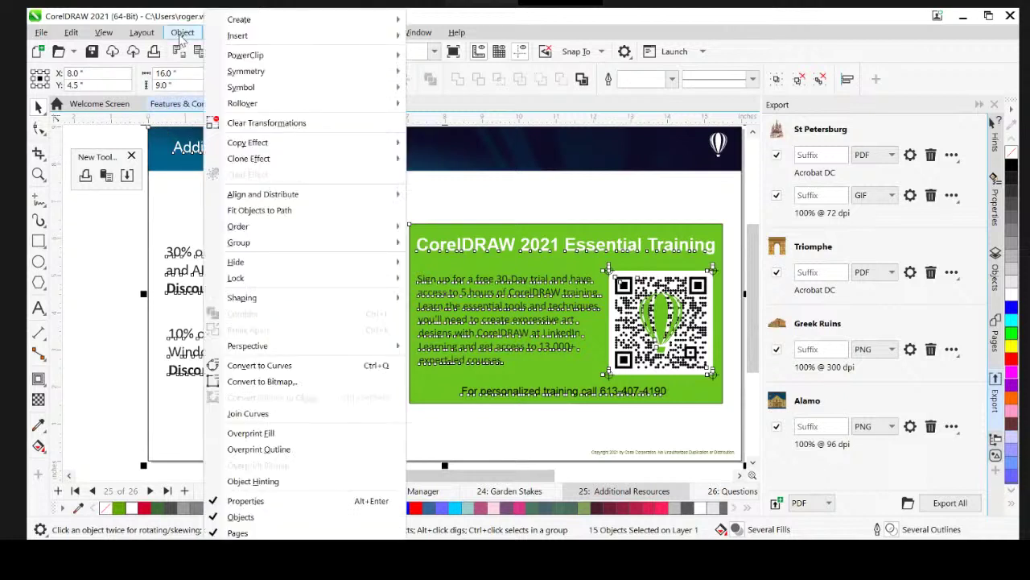
mouse_move(241, 36)
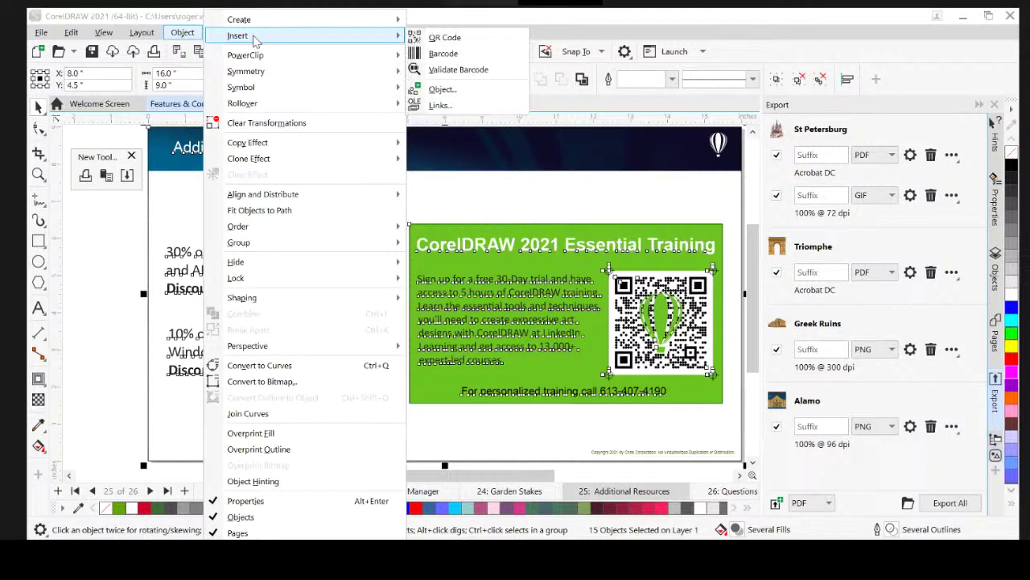
click(437, 40)
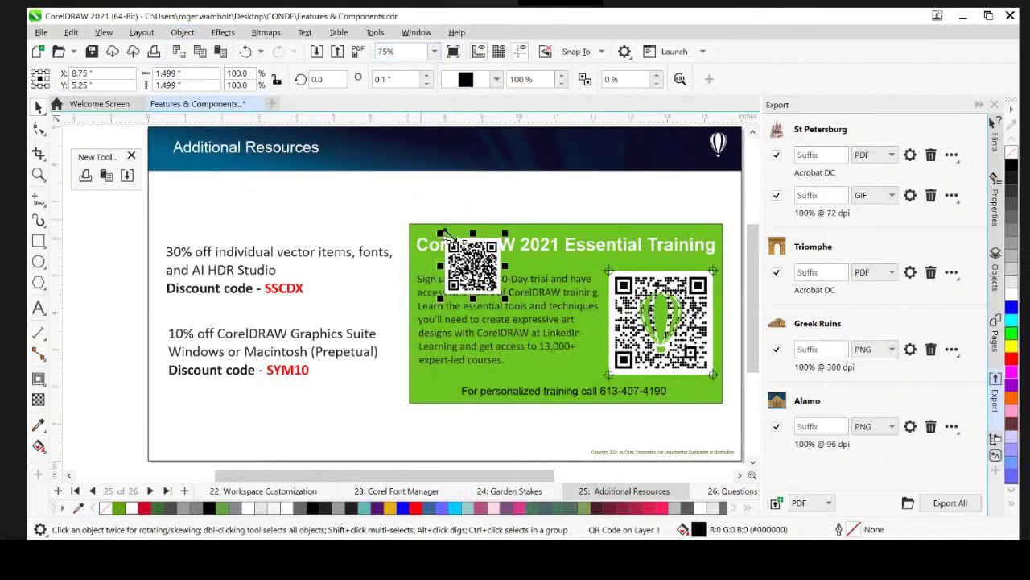
drag(445, 235, 300, 178)
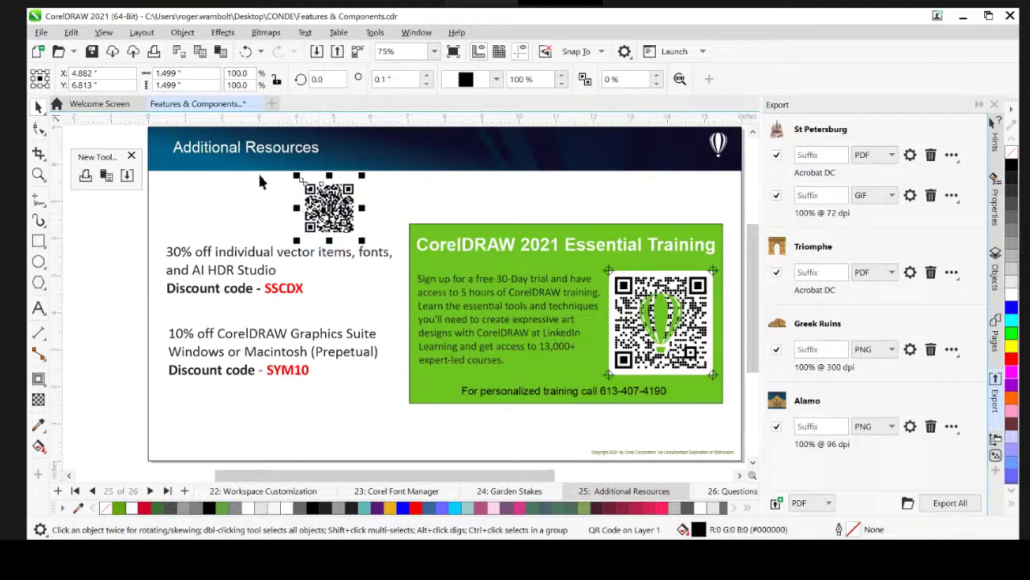
Step: Review the new QR code's properties and available data types, and examine the balloon QR code in the training offer up close
click(181, 36)
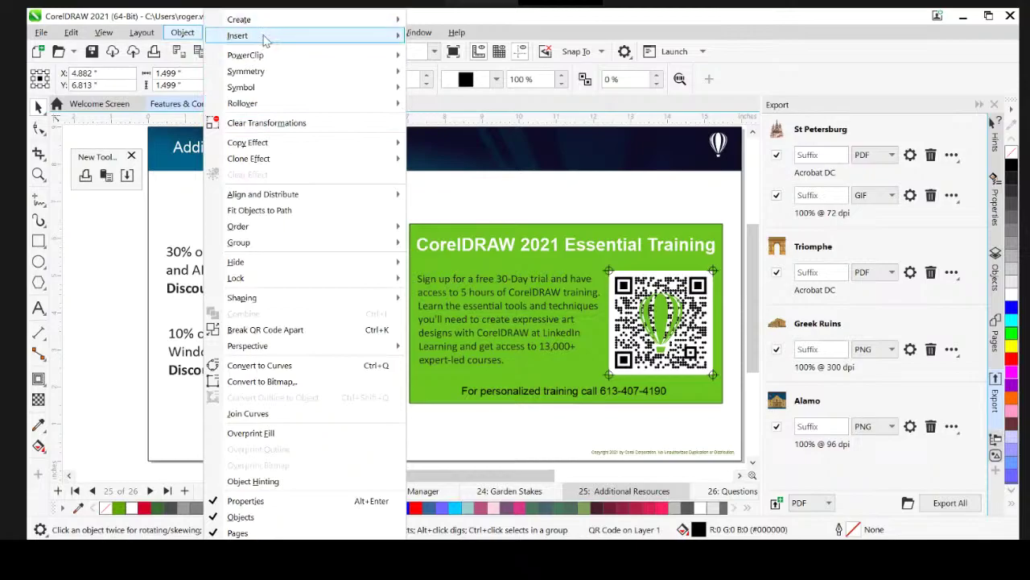
click(80, 235)
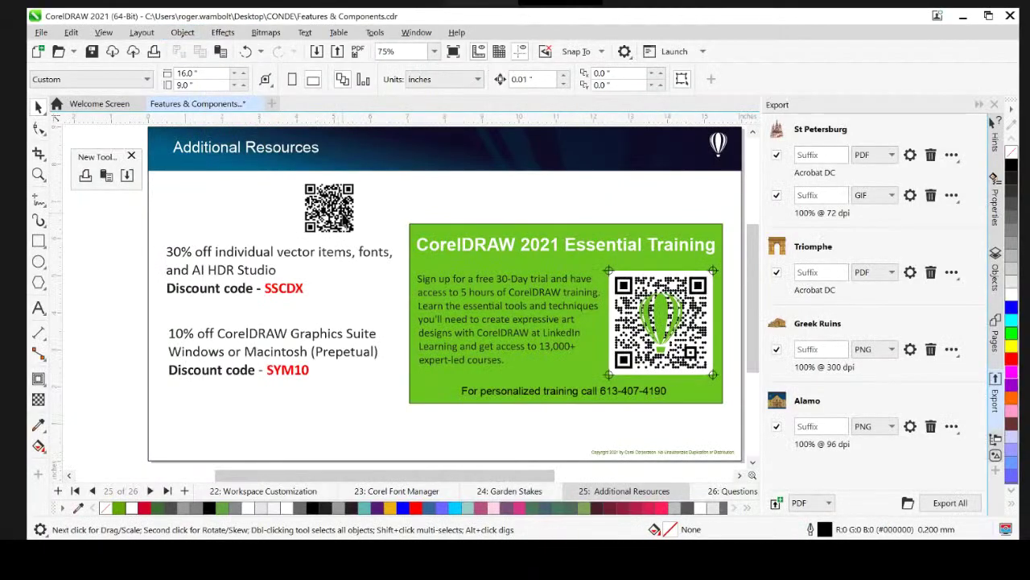
click(334, 211)
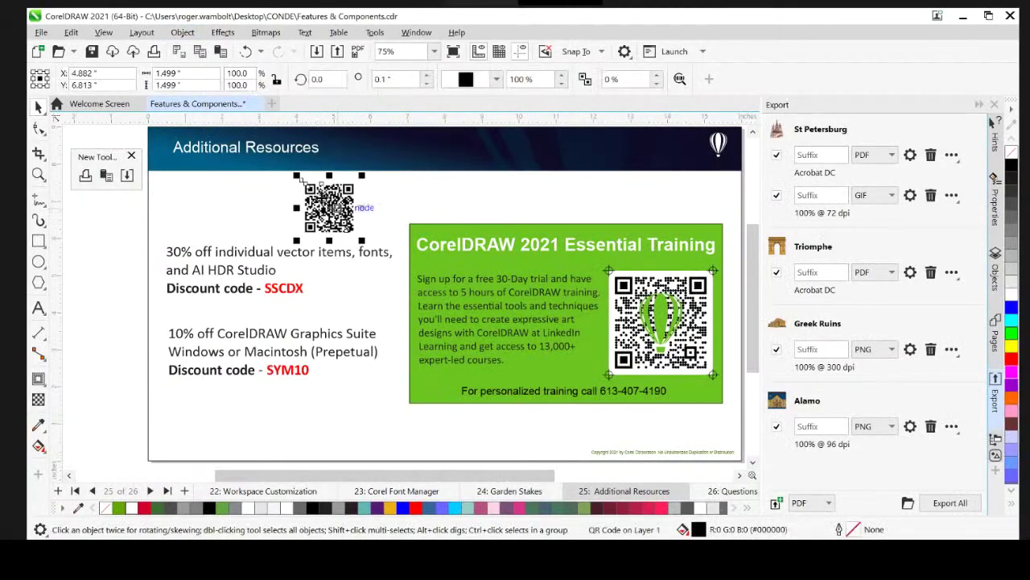
click(996, 199)
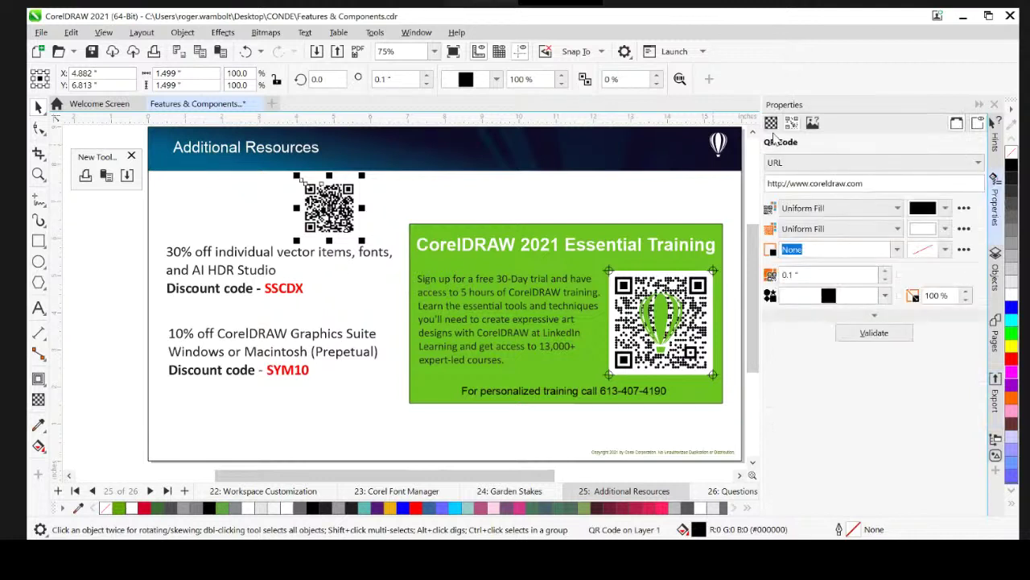
click(805, 163)
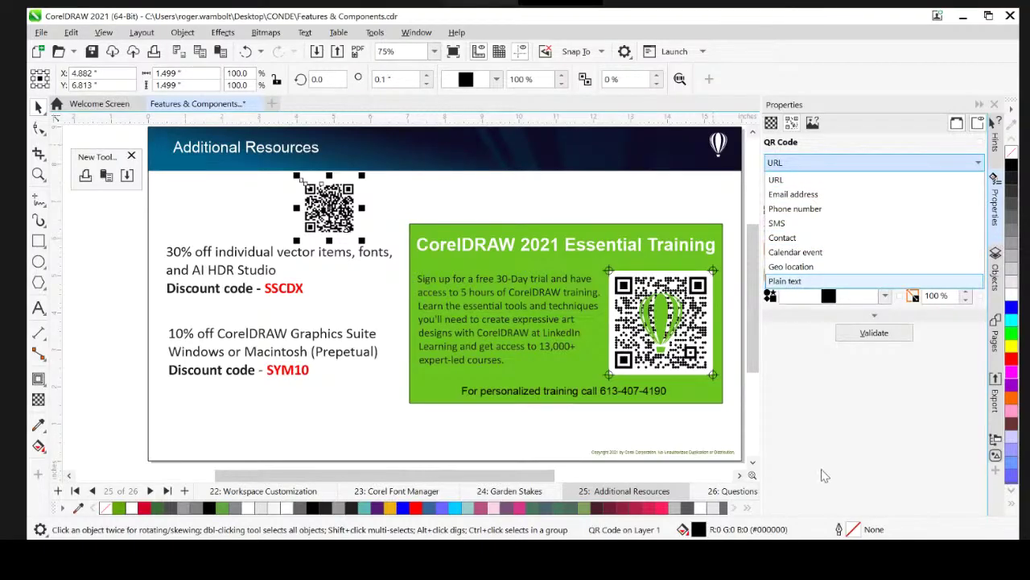
key(Escape)
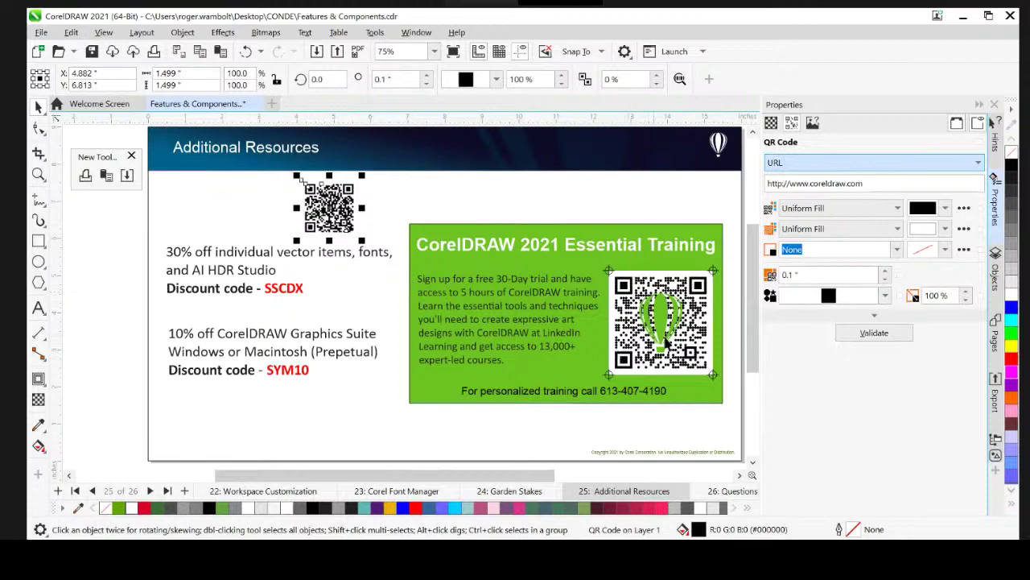
scroll(666, 318, up, 4)
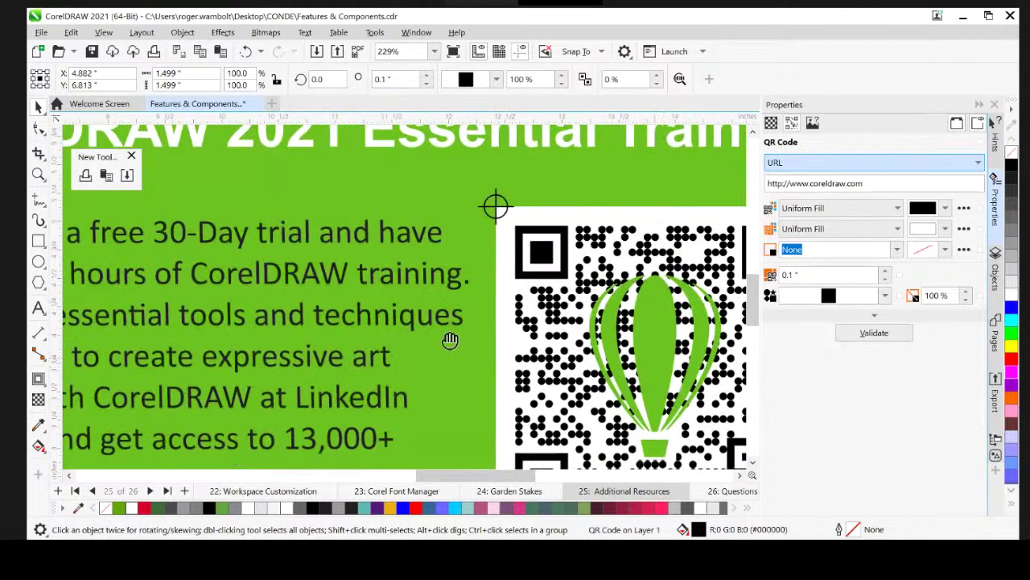
scroll(445, 329, down, 2)
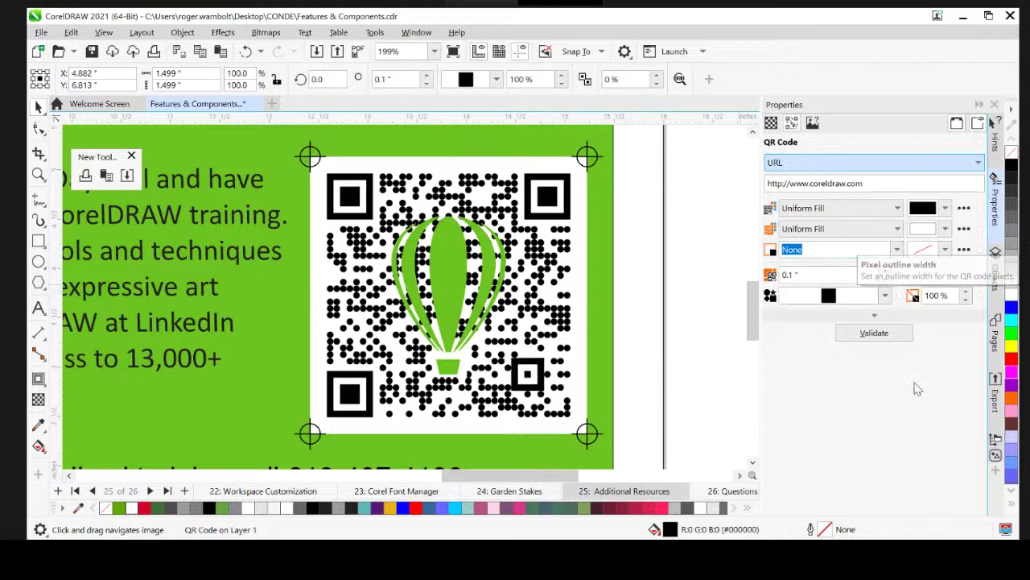
Step: Look at the CONNECT Content docker and bring the Export docker back into view
click(997, 392)
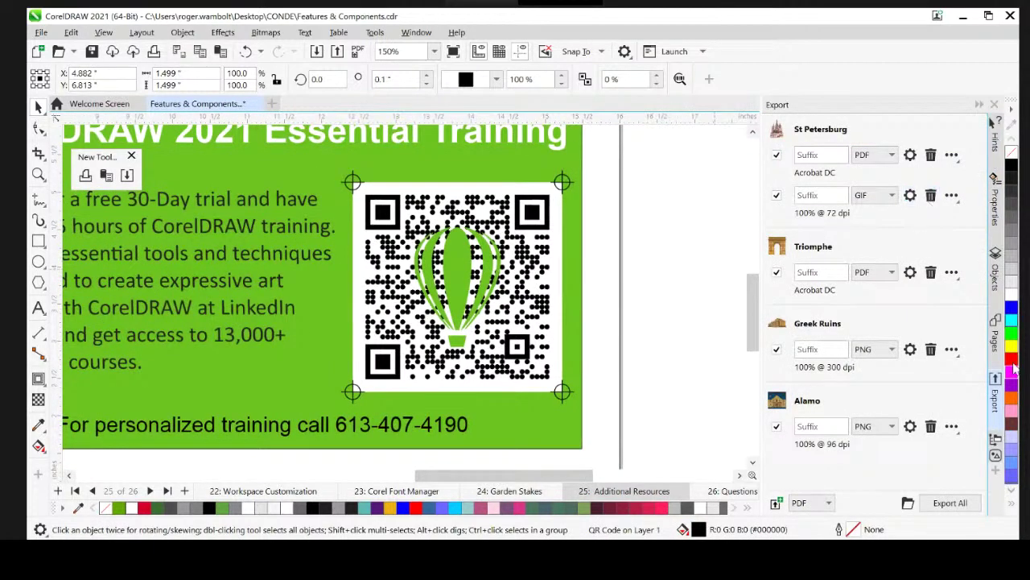
click(997, 427)
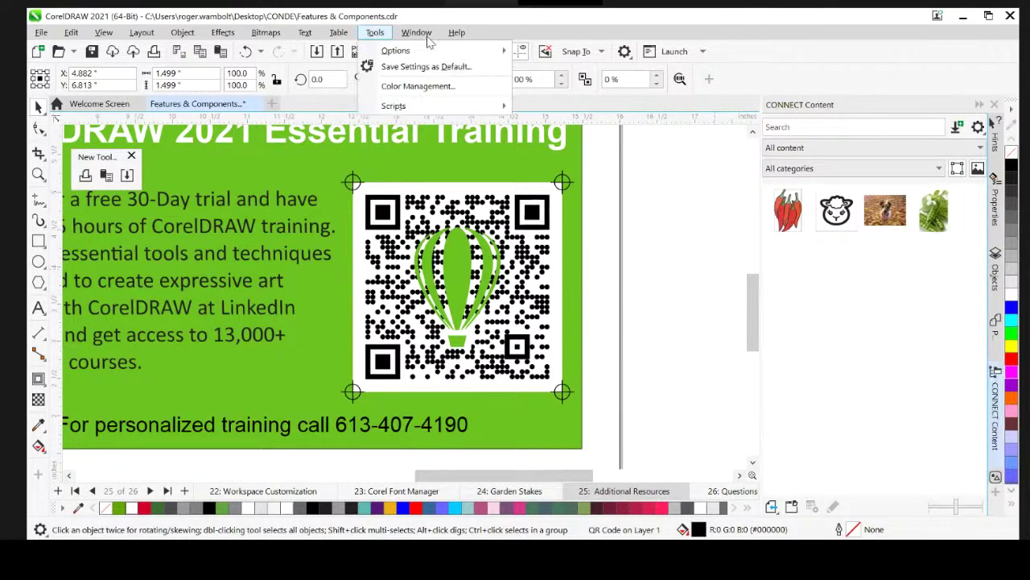
click(416, 32)
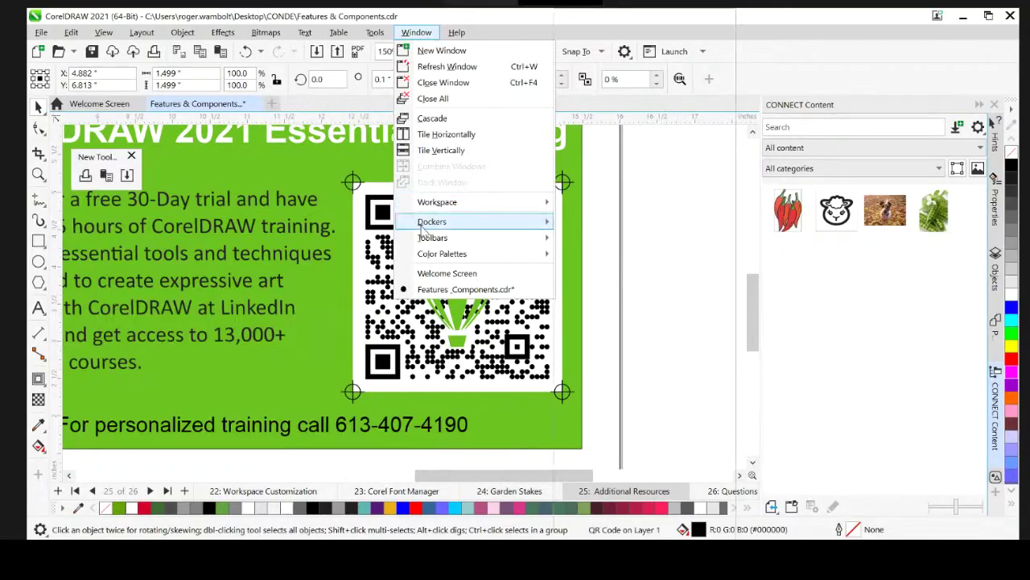
mouse_move(425, 230)
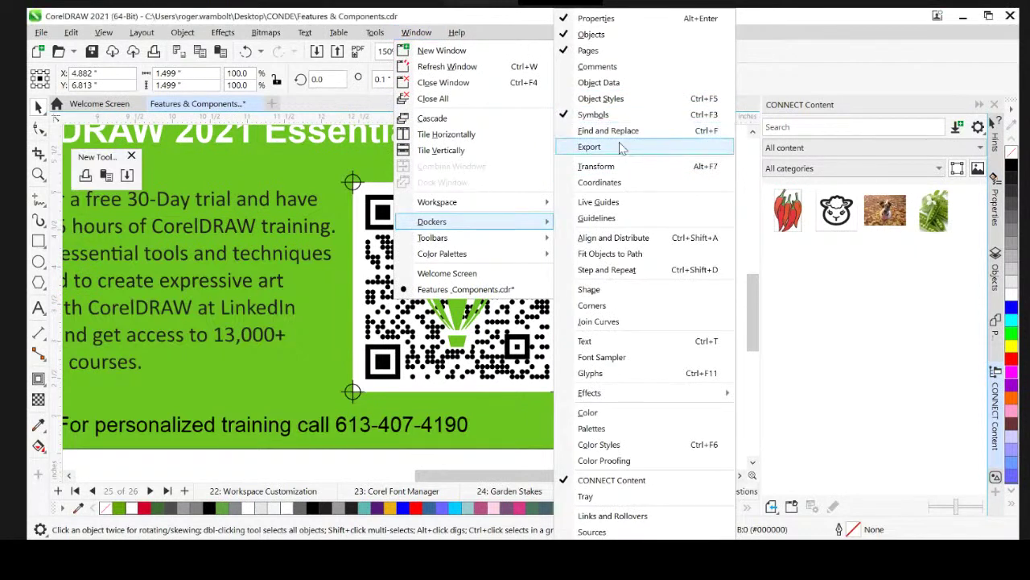
click(624, 147)
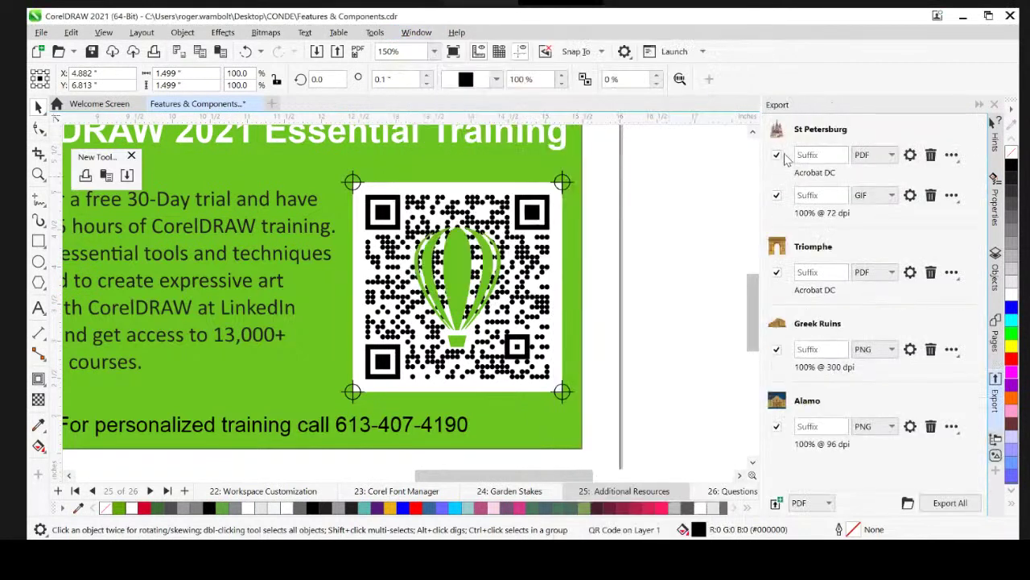
Step: Exclude St Petersburg's PDF version from the export list and toggle its GIF version
click(777, 194)
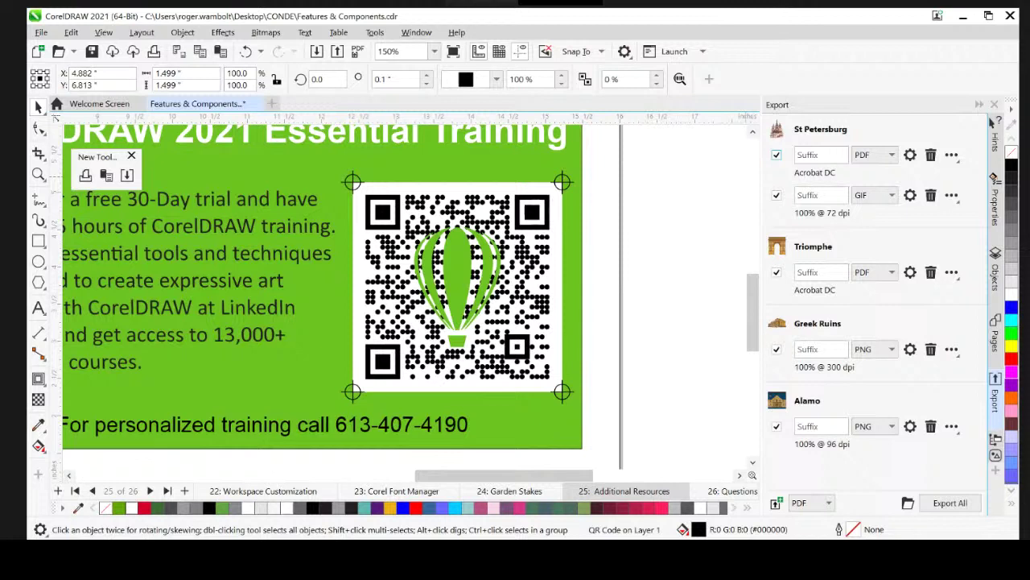
key(F3)
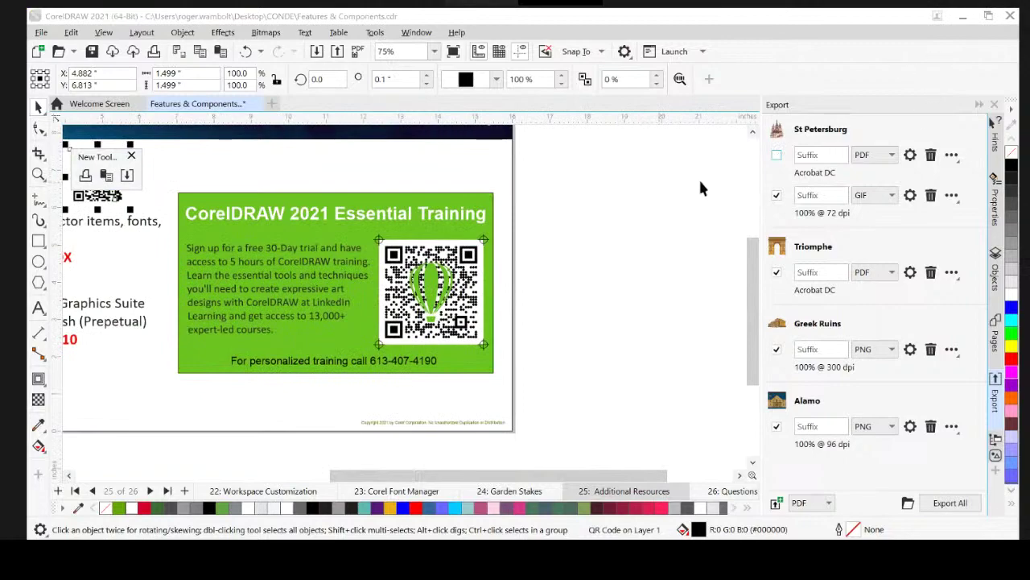
click(777, 197)
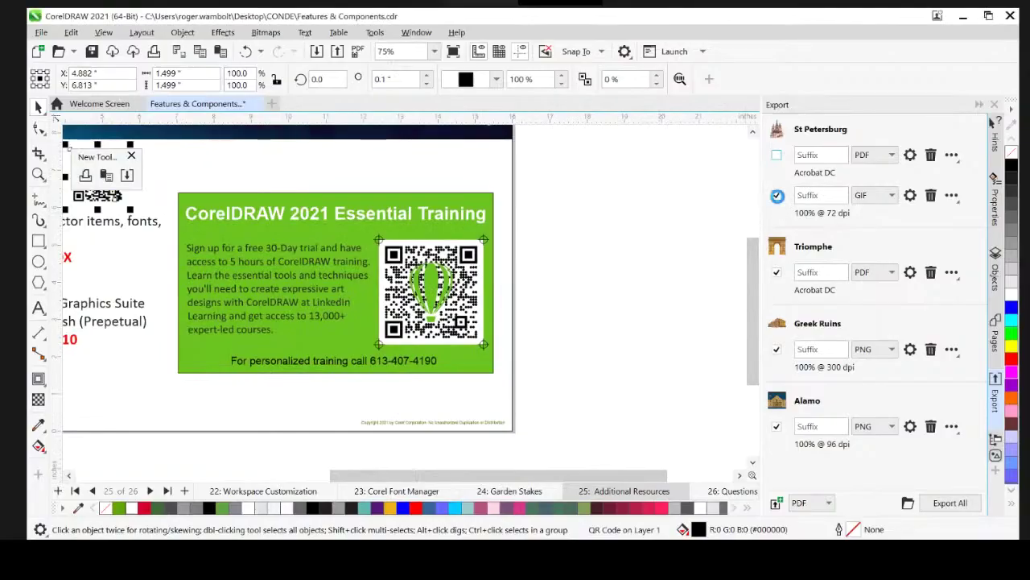